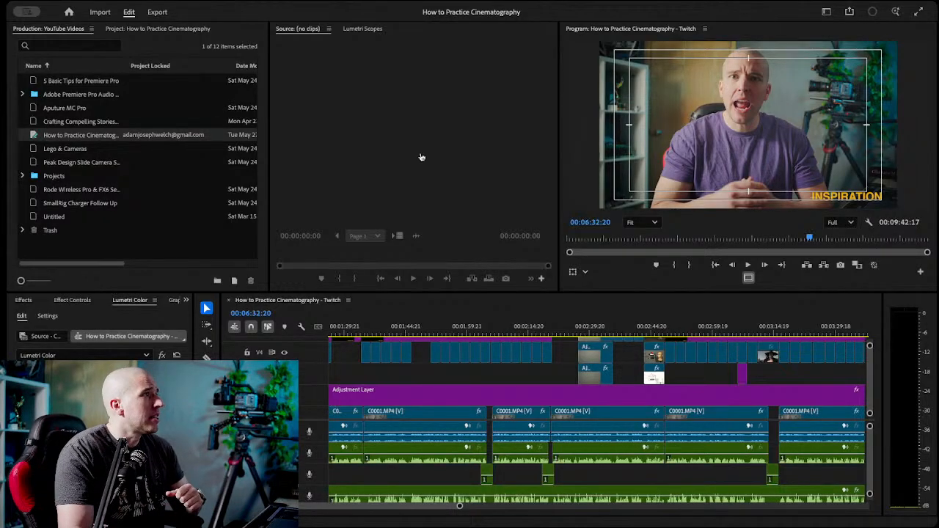
{"action": "left_click", "coordinate": [572, 19]}
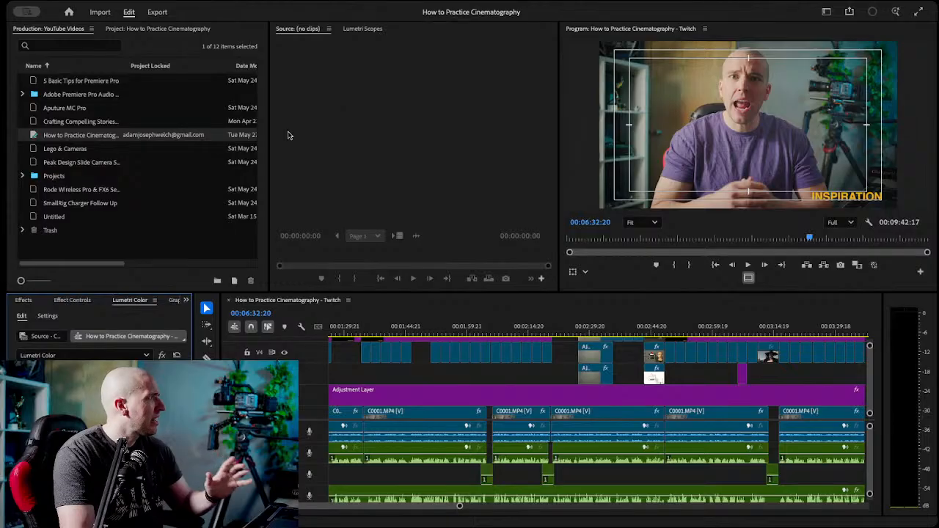
{"action": "left_click", "coordinate": [51, 218]}
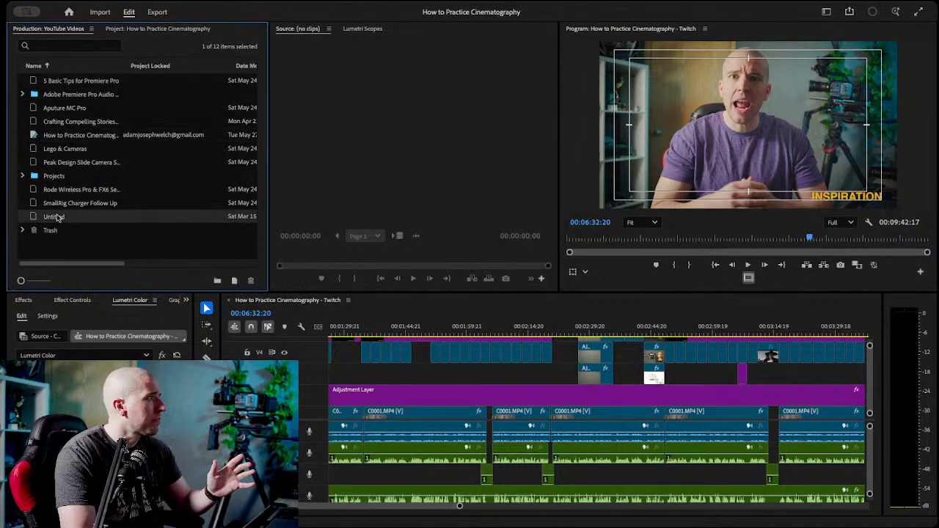
{"action": "left_click", "coordinate": [213, 389]}
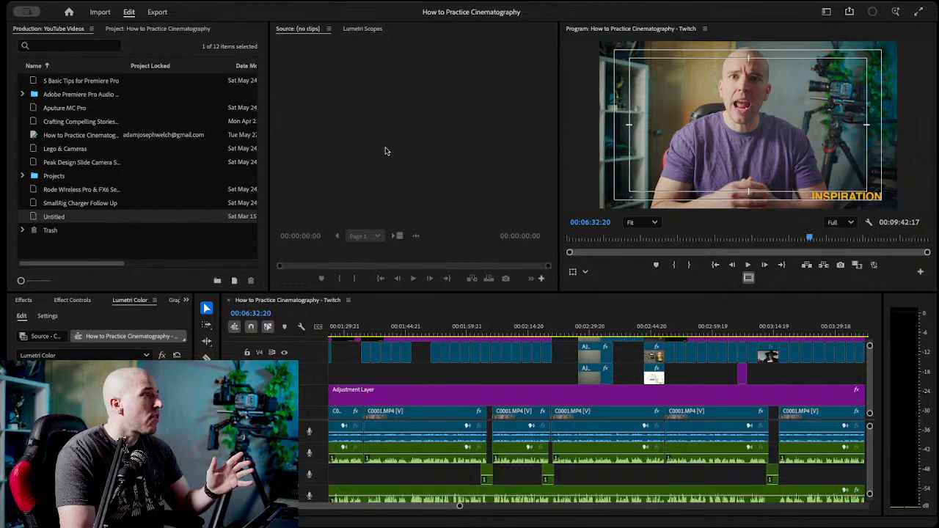
{"action": "left_click", "coordinate": [26, 303]}
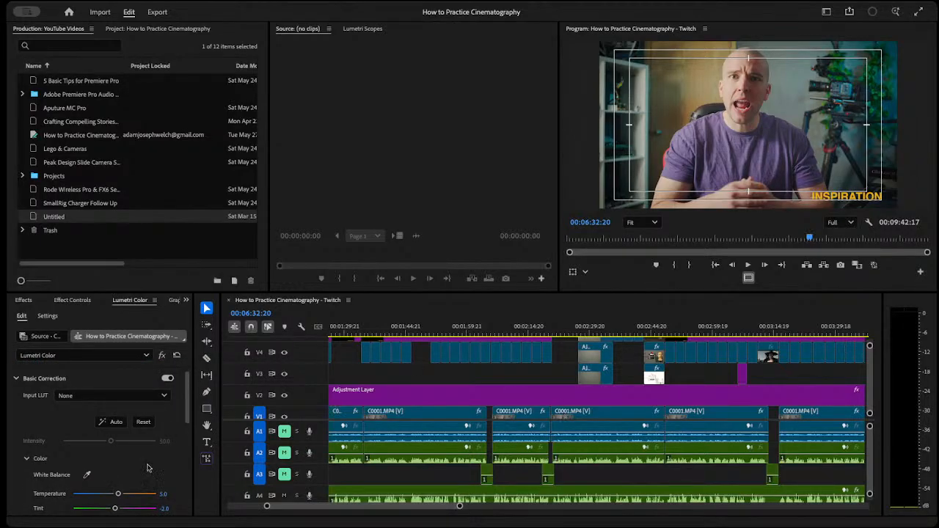
Bring up the Media Browser and widen its panel to make room for the folder thumbnails.
{"action": "left_click", "coordinate": [186, 300]}
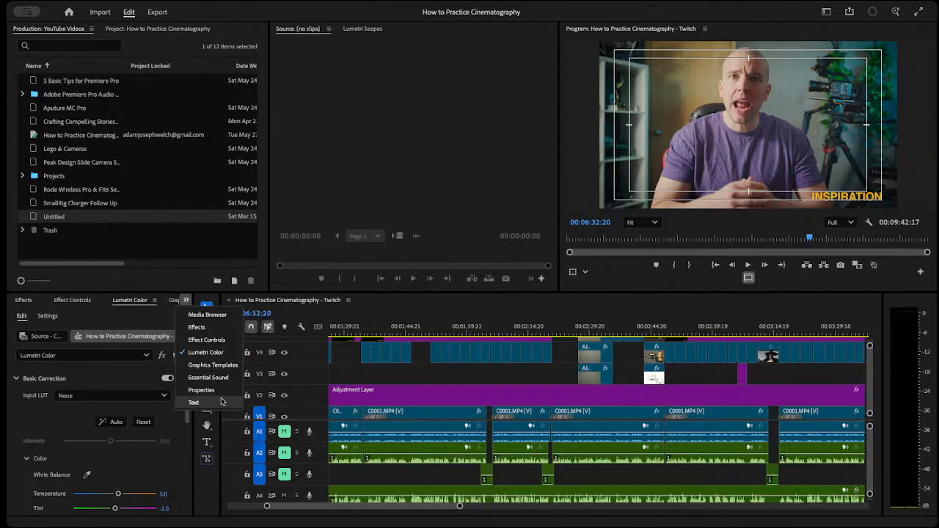
{"action": "left_click", "coordinate": [227, 319]}
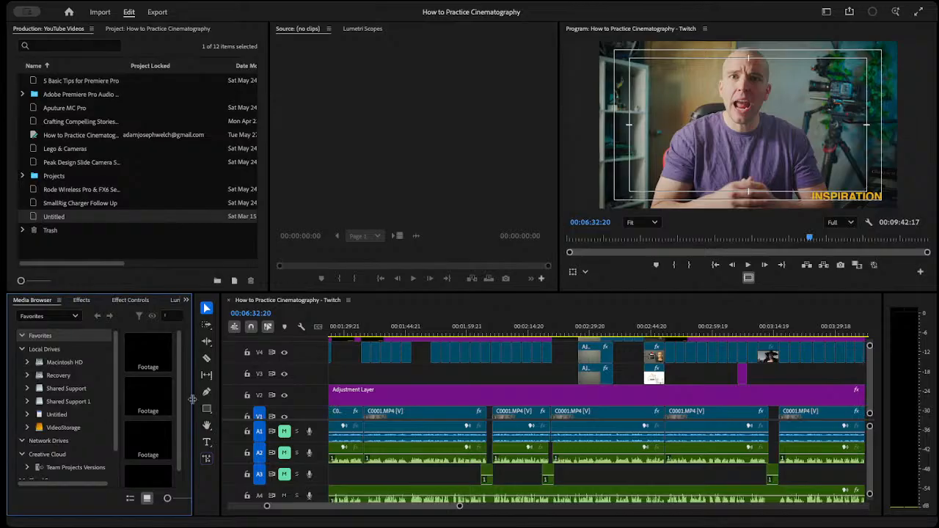
{"action": "left_click_drag", "start_coordinate": [193, 406], "coordinate": [382, 397]}
Browse the VideoStorage drive through Projects and YouTube Videos to the inner YouTube Videos production folder.
{"action": "left_click", "coordinate": [68, 430]}
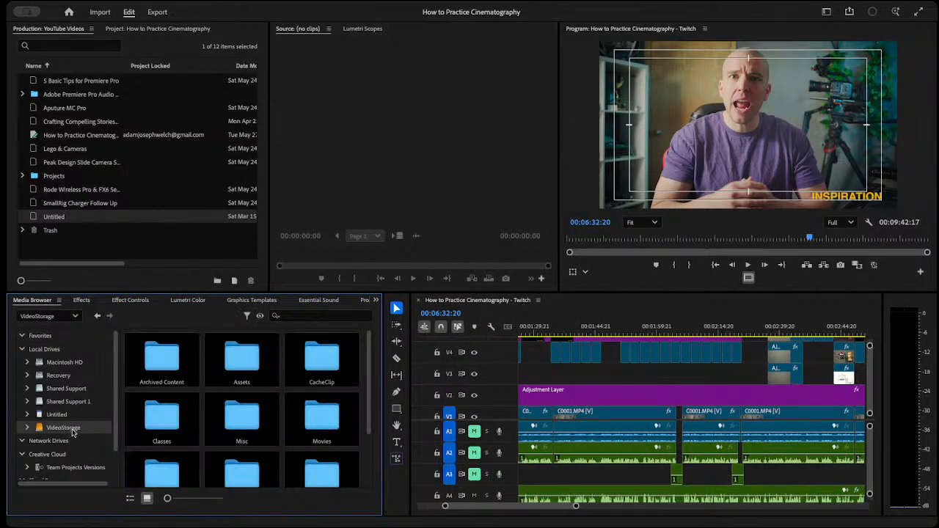
{"action": "scroll", "coordinate": [332, 424], "scroll_direction": "down", "scroll_amount": 3}
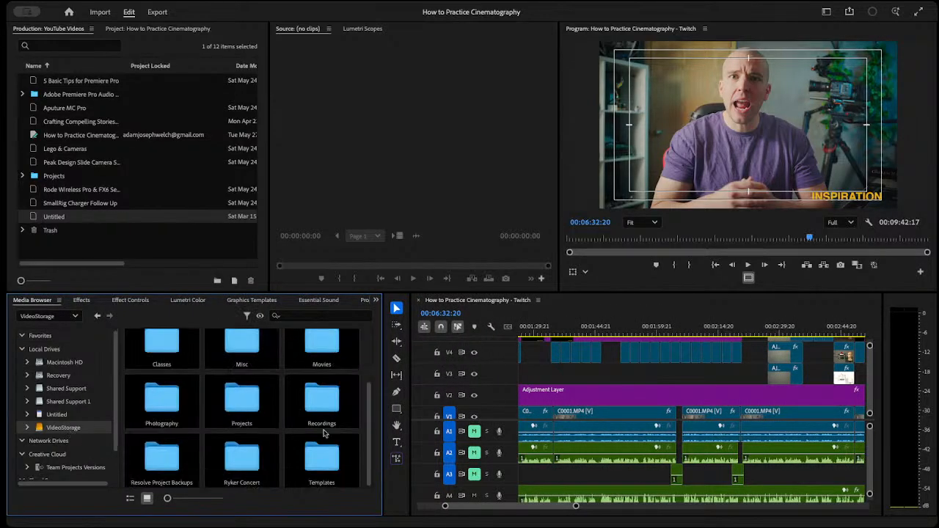
{"action": "double_click", "coordinate": [229, 408]}
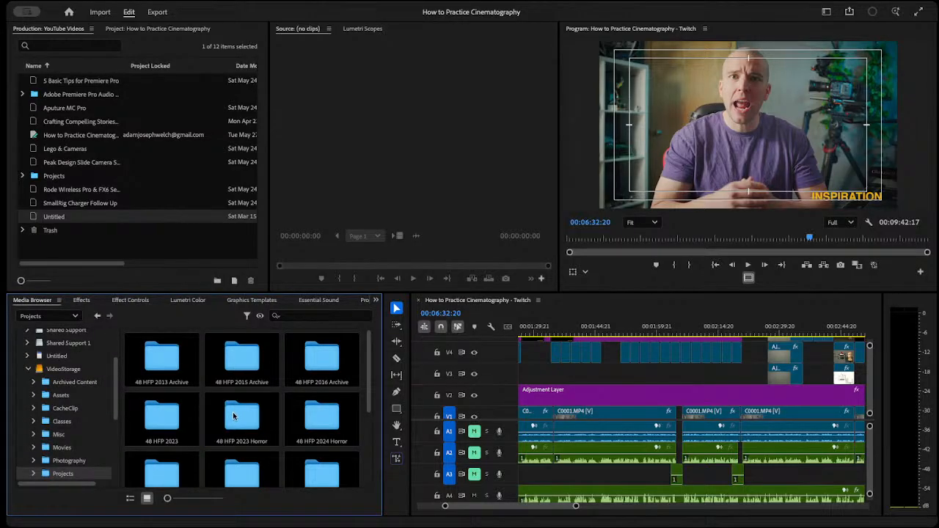
{"action": "scroll", "coordinate": [195, 433], "scroll_direction": "down", "scroll_amount": 3}
{"action": "double_click", "coordinate": [328, 465]}
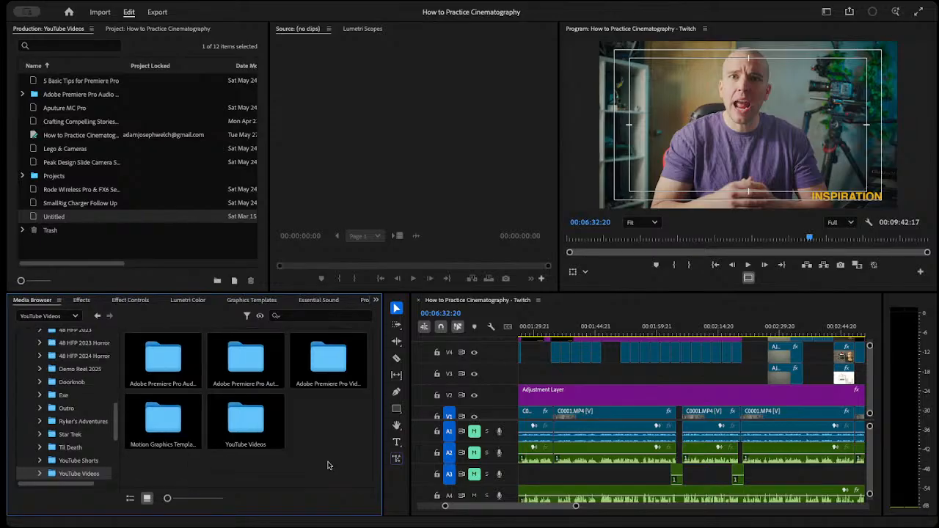
{"action": "double_click", "coordinate": [254, 427]}
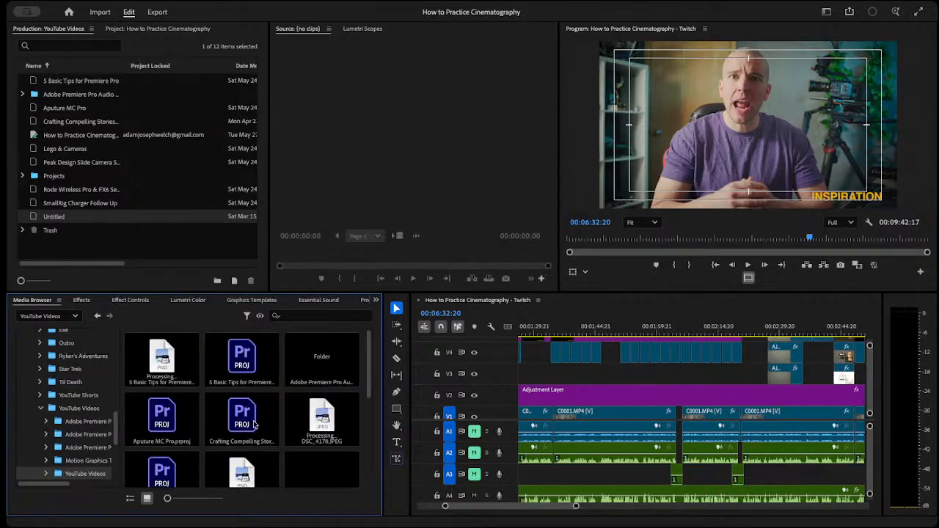
Open the What is a Cinesaddle media folder inside the production's Projects folder.
{"action": "scroll", "coordinate": [323, 409], "scroll_direction": "down", "scroll_amount": 3}
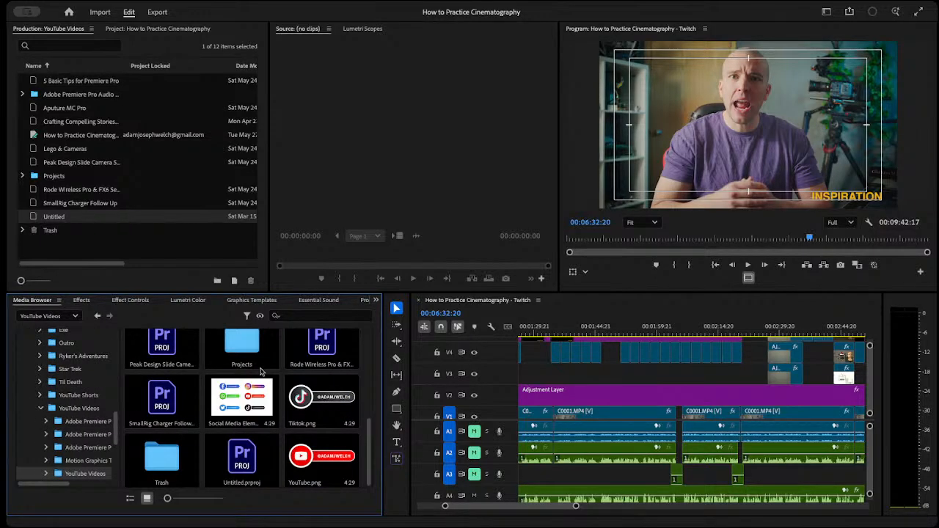
{"action": "double_click", "coordinate": [232, 350]}
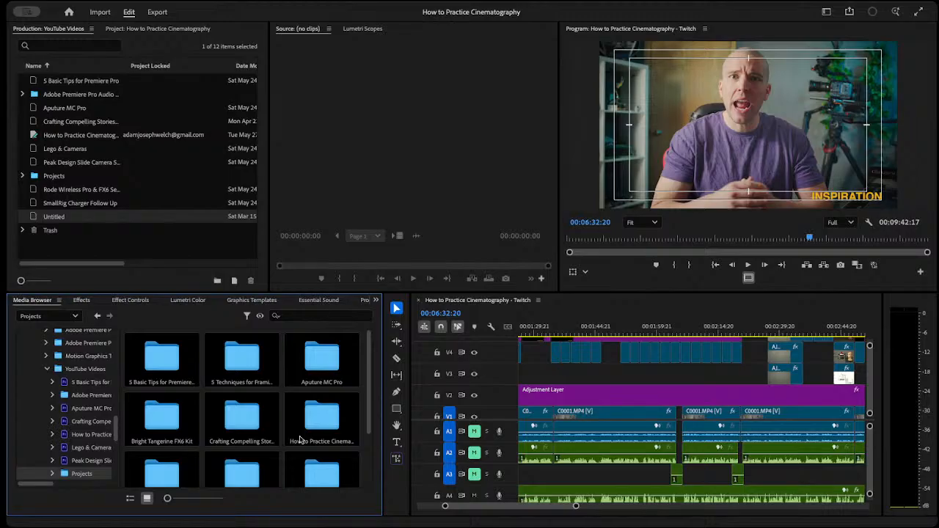
{"action": "scroll", "coordinate": [299, 439], "scroll_direction": "down", "scroll_amount": 2}
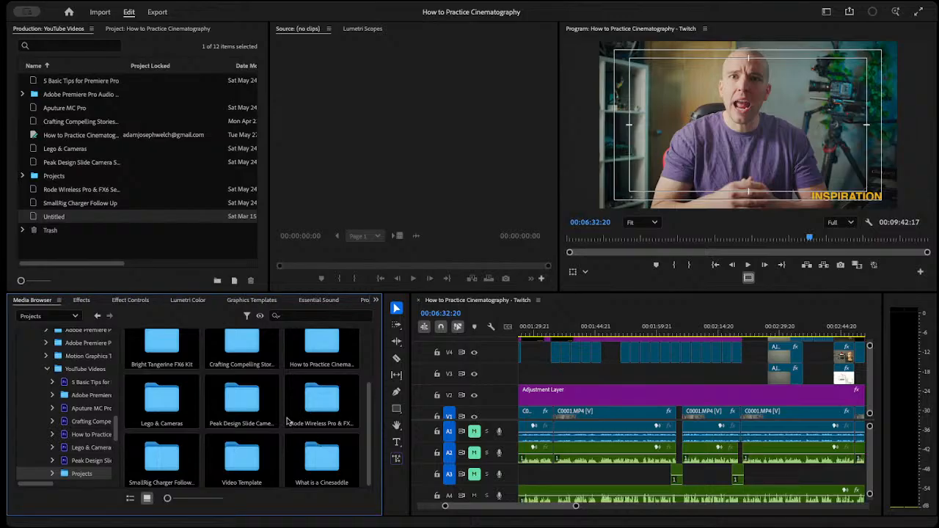
{"action": "left_click", "coordinate": [246, 470]}
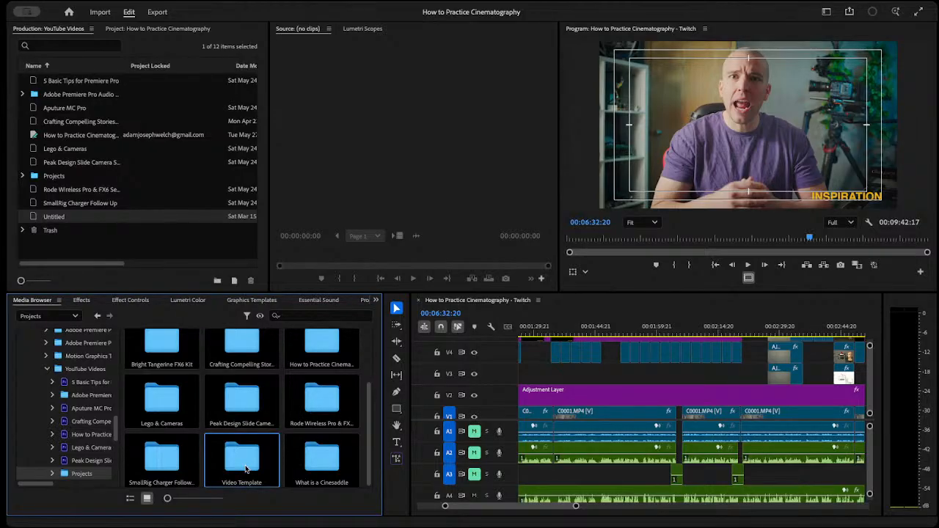
{"action": "left_click", "coordinate": [328, 470]}
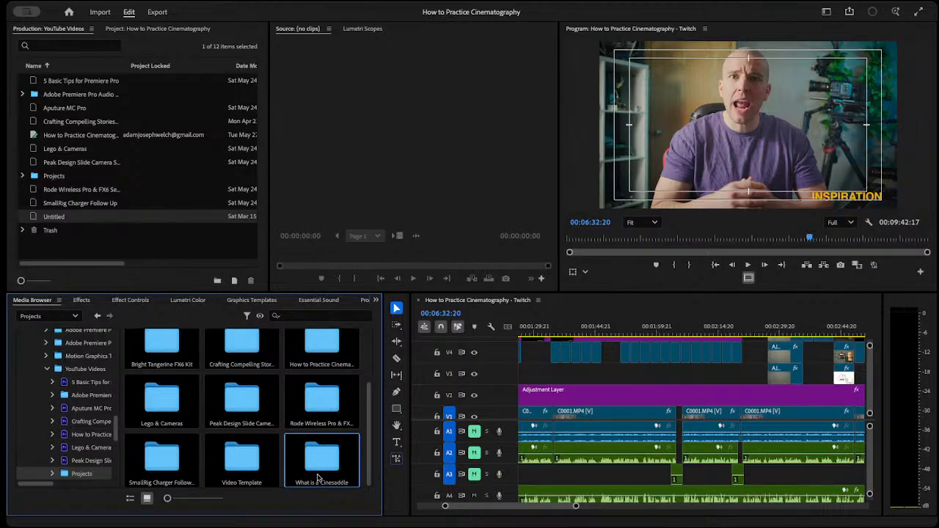
{"action": "double_click", "coordinate": [326, 468]}
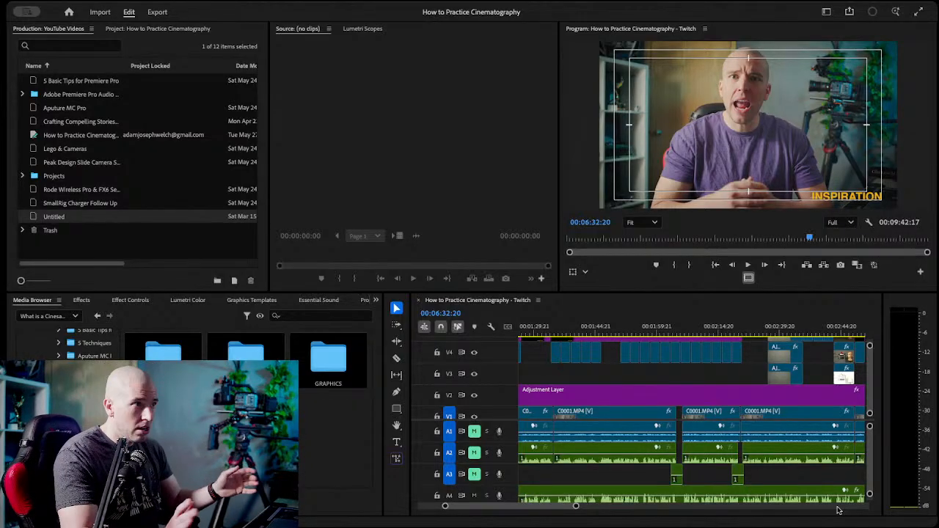
{"action": "left_click", "coordinate": [487, 229]}
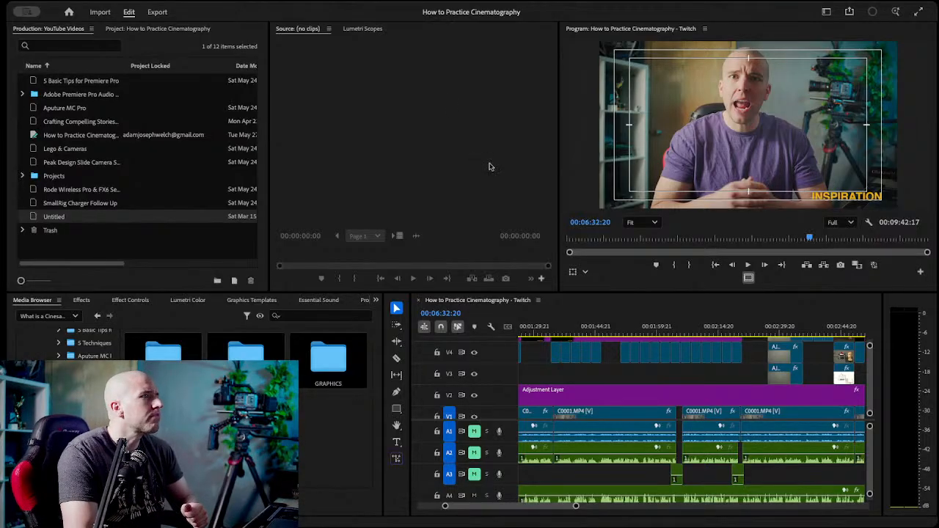
{"action": "left_click", "coordinate": [492, 193]}
{"action": "left_click", "coordinate": [325, 451]}
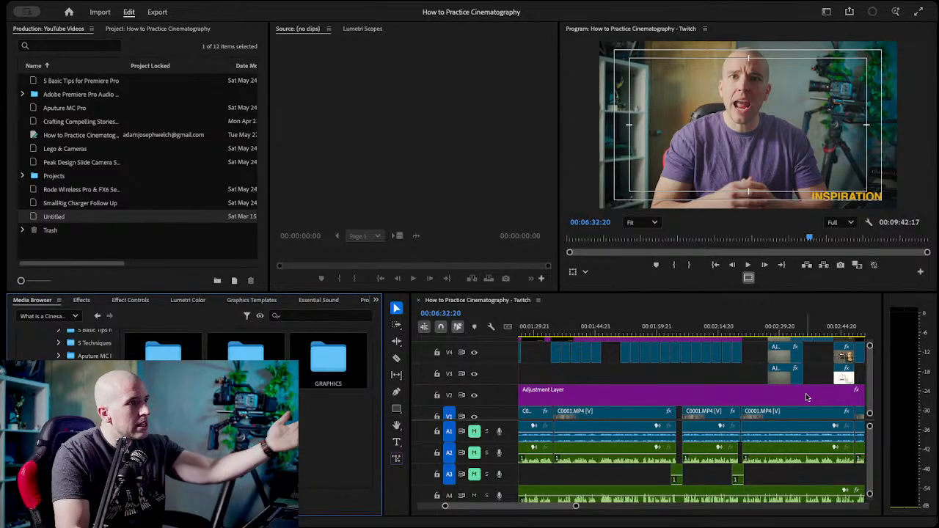
Duplicate the Untitled project in the YouTube Videos production and rename the copy What is a Cinesaddle.
{"action": "right_click", "coordinate": [59, 219]}
{"action": "left_click", "coordinate": [129, 285]}
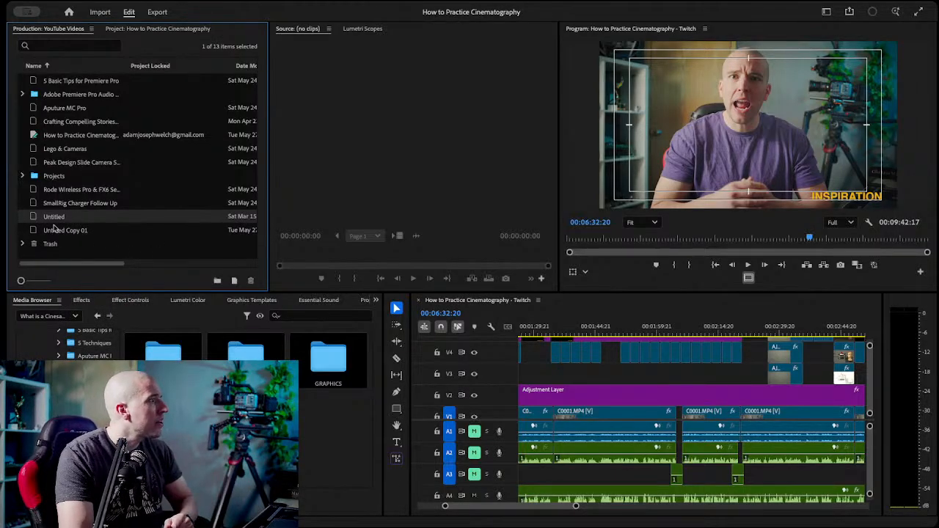
{"action": "right_click", "coordinate": [67, 234]}
{"action": "left_click", "coordinate": [110, 339]}
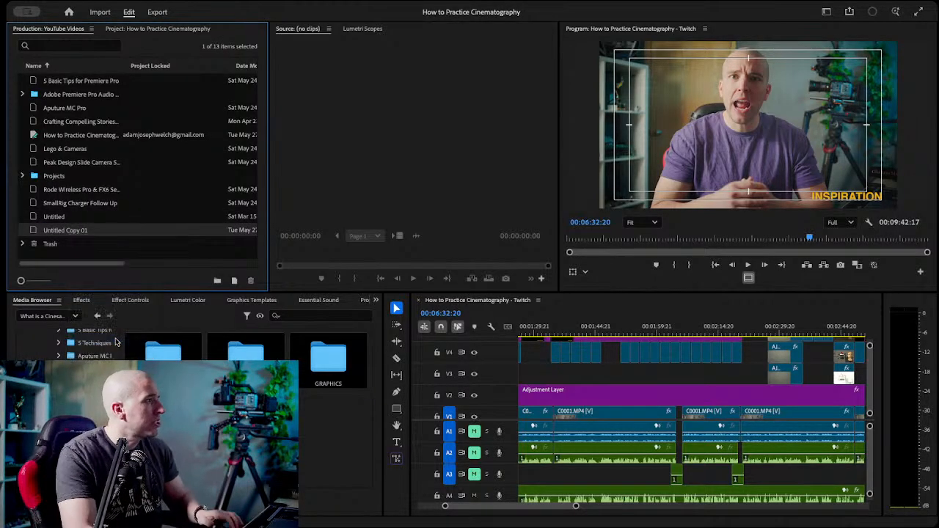
{"action": "type", "text": "What is a"}
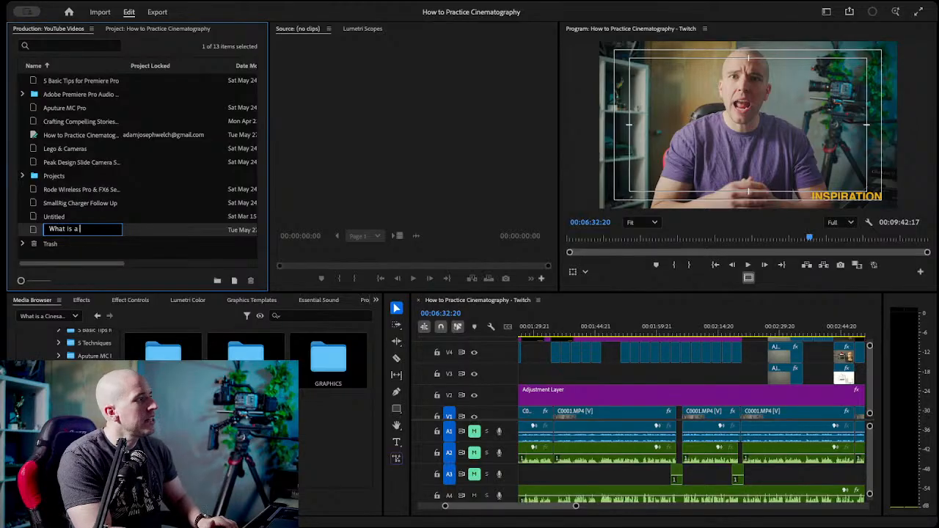
{"action": "key", "text": "BackSpace"}
{"action": "type", "text": "Cinesaddle"}
{"action": "key", "text": "Return"}
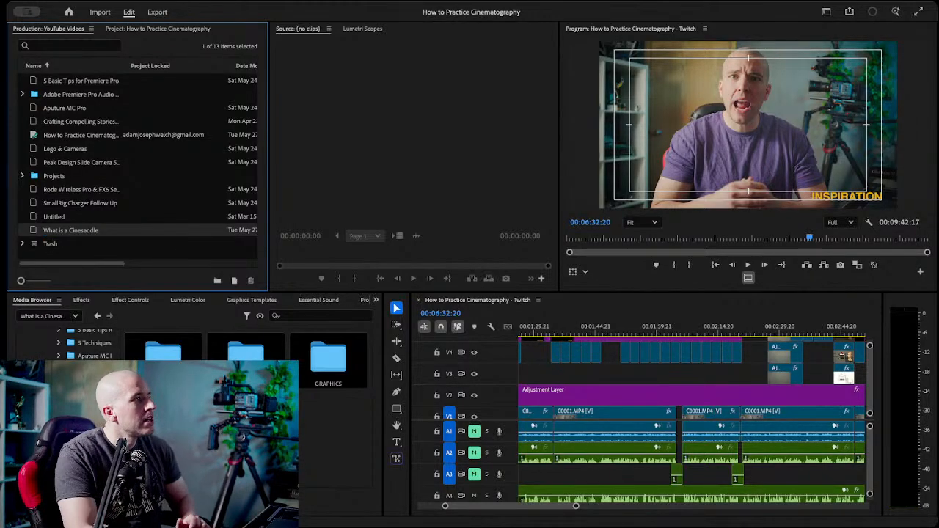
Open the What is a Cinesaddle project and check inside its STILL IMAGES and VIDEO CLIPS bins.
{"action": "double_click", "coordinate": [34, 234]}
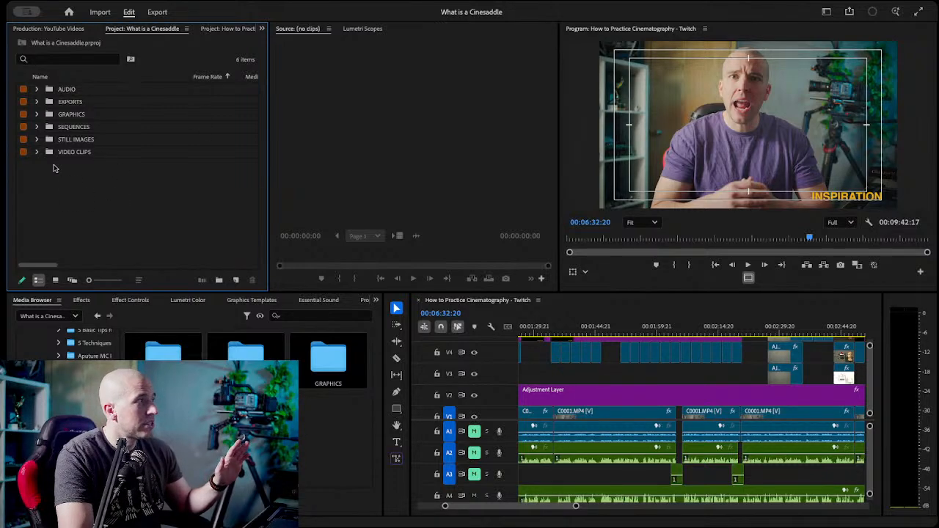
{"action": "left_click", "coordinate": [37, 139]}
{"action": "left_click", "coordinate": [37, 152]}
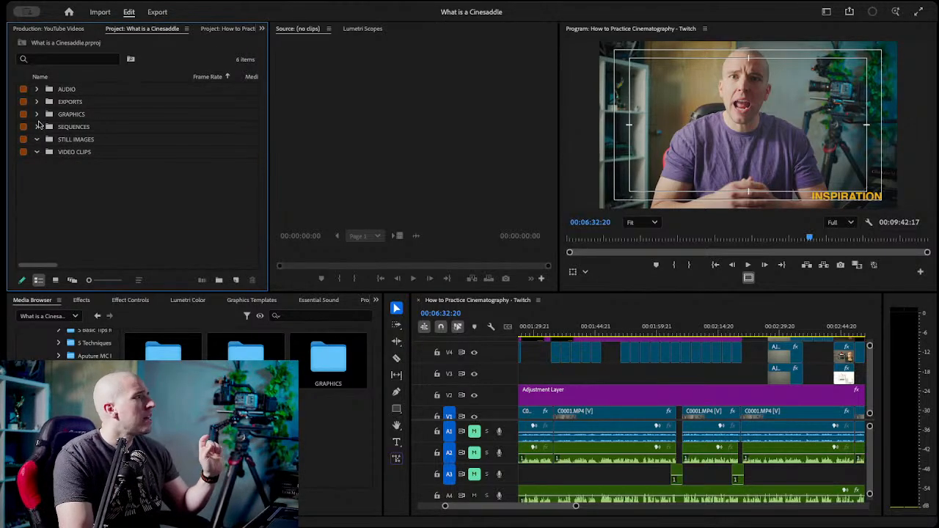
{"action": "left_click", "coordinate": [37, 139]}
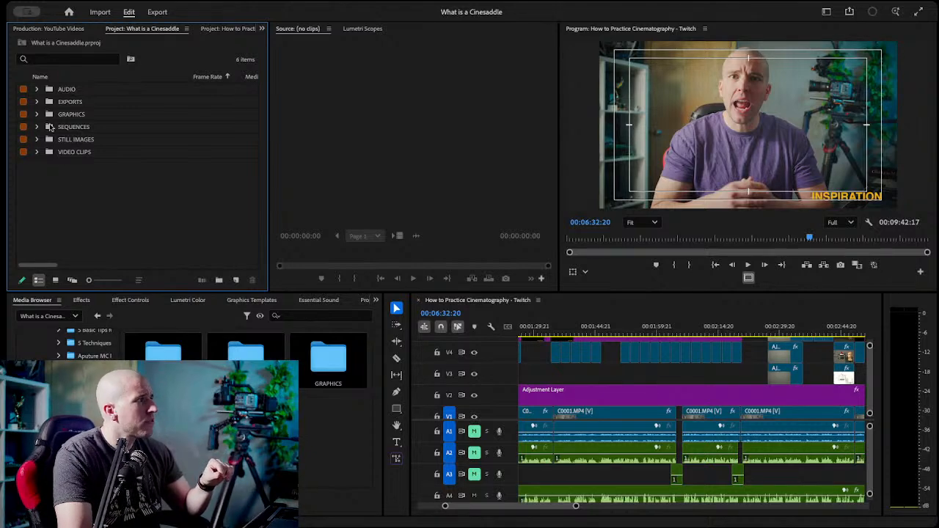
Examine the Media Browser's folder tree around What is a Cinesaddle with the full folder names in view.
{"action": "scroll", "coordinate": [81, 156], "scroll_direction": "right", "scroll_amount": 2}
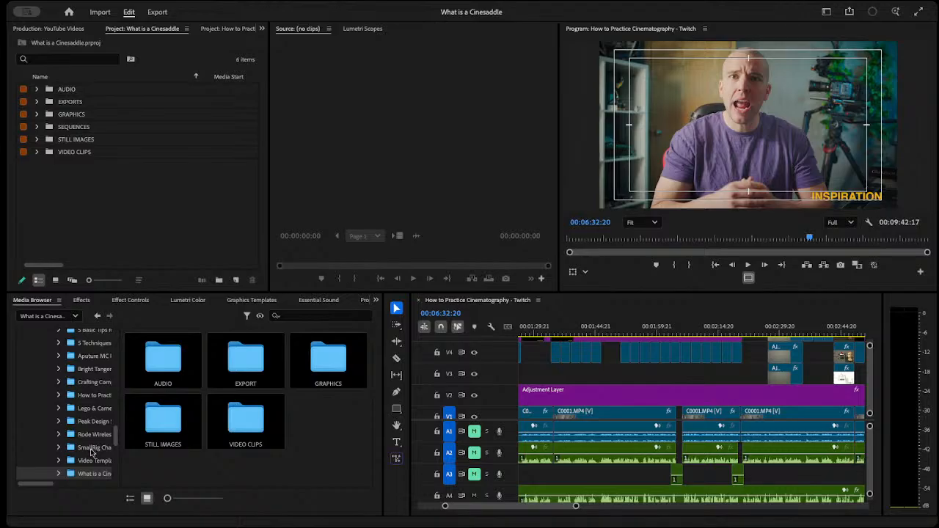
{"action": "scroll", "coordinate": [92, 453], "scroll_direction": "down", "scroll_amount": 1}
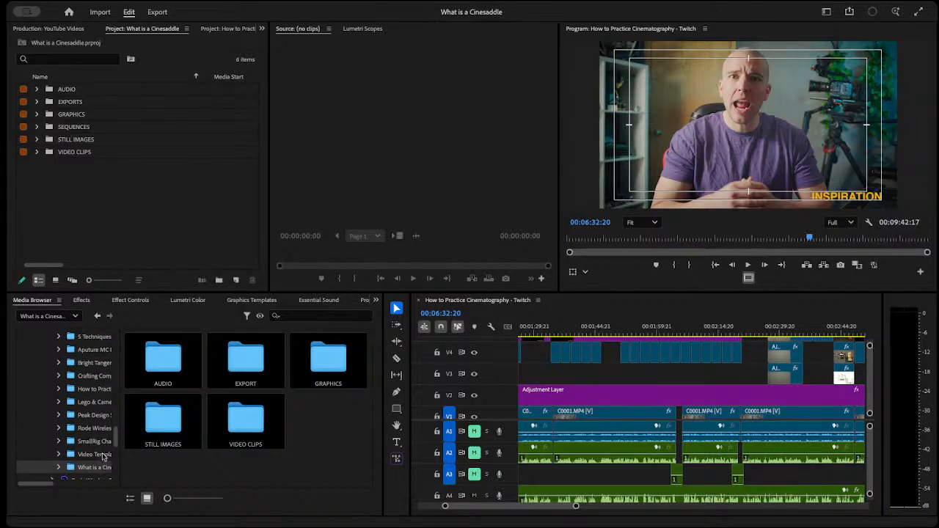
{"action": "scroll", "coordinate": [103, 457], "scroll_direction": "down", "scroll_amount": 10}
{"action": "scroll", "coordinate": [104, 456], "scroll_direction": "down", "scroll_amount": 10}
{"action": "scroll", "coordinate": [87, 458], "scroll_direction": "down", "scroll_amount": 5}
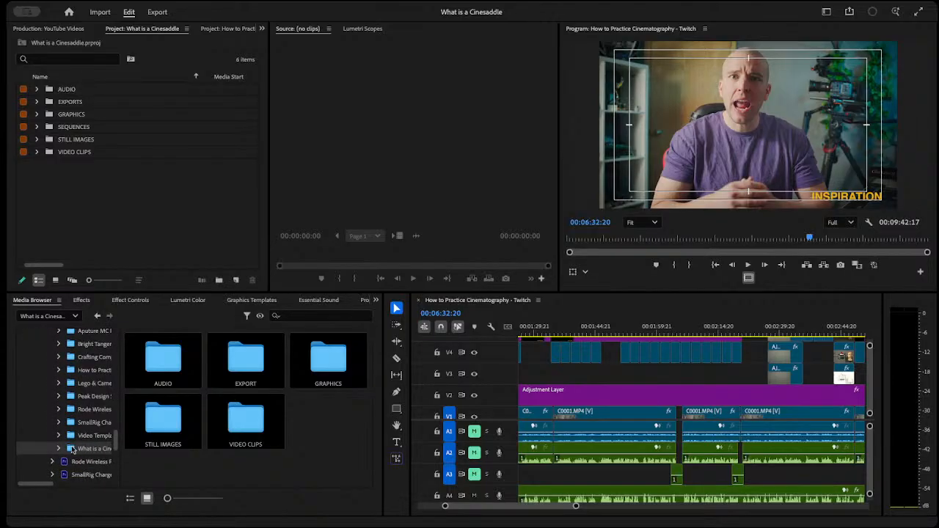
{"action": "scroll", "coordinate": [71, 449], "scroll_direction": "right", "scroll_amount": 2}
{"action": "scroll", "coordinate": [71, 449], "scroll_direction": "right", "scroll_amount": 3}
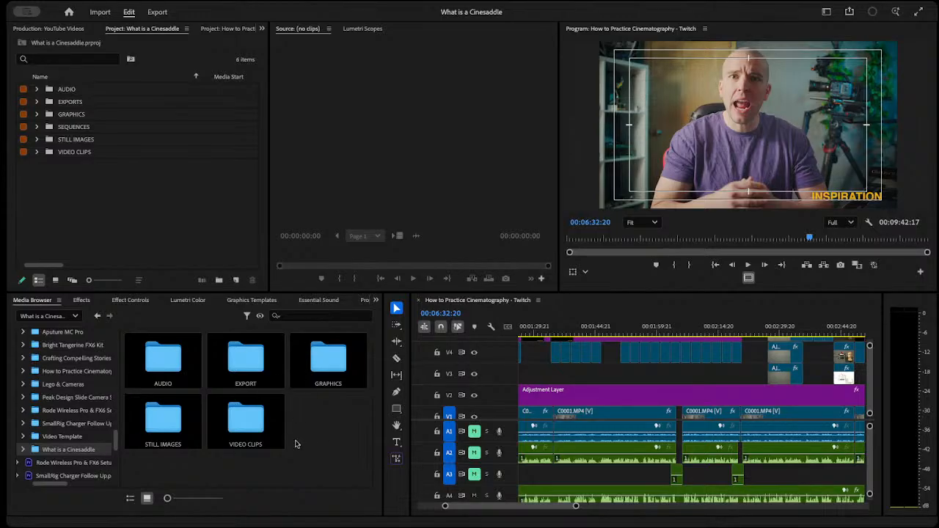
View the contents of the AUDIO bin and return to the What is a Cinesaddle project's bin list.
{"action": "left_click", "coordinate": [48, 93]}
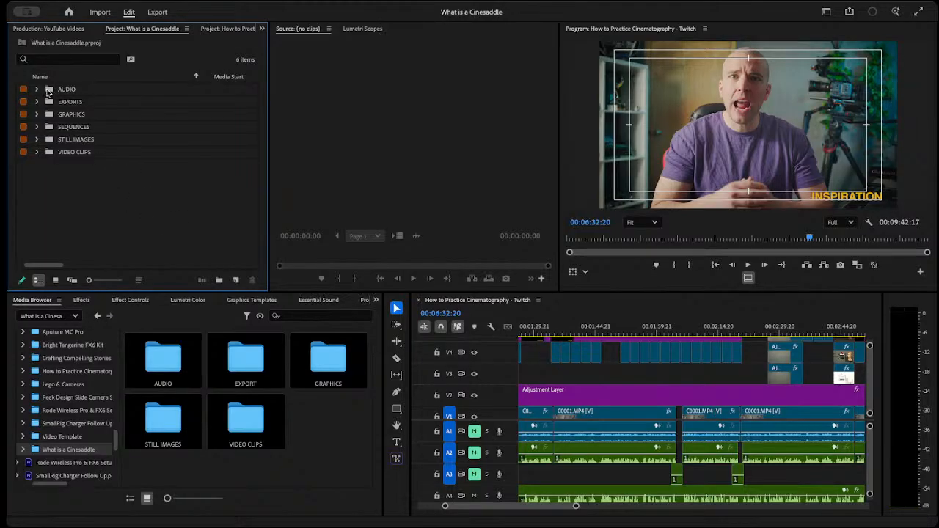
{"action": "double_click", "coordinate": [48, 93]}
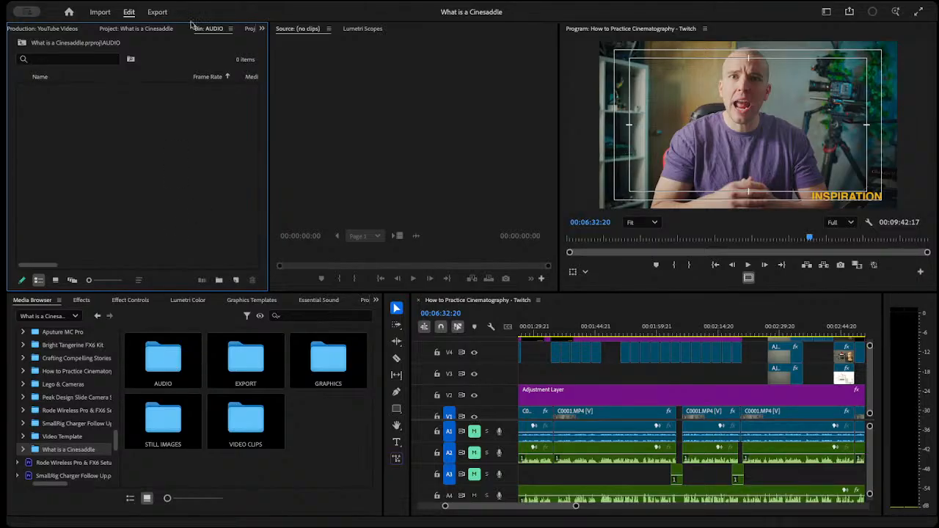
{"action": "left_click", "coordinate": [160, 31]}
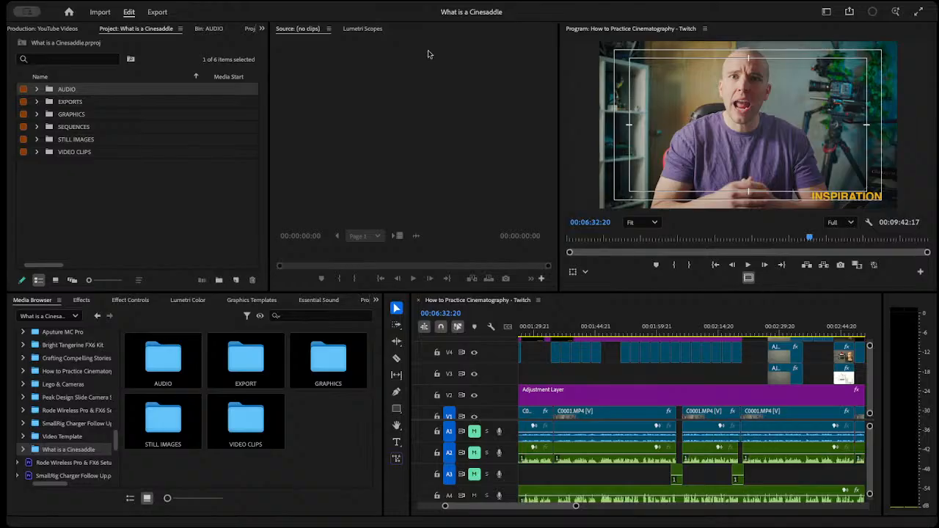
Import C0002.MP4 from the Media Browser's VIDEO CLIPS folder into the project's VIDEO CLIPS bin and expand that bin.
{"action": "left_click", "coordinate": [454, 189]}
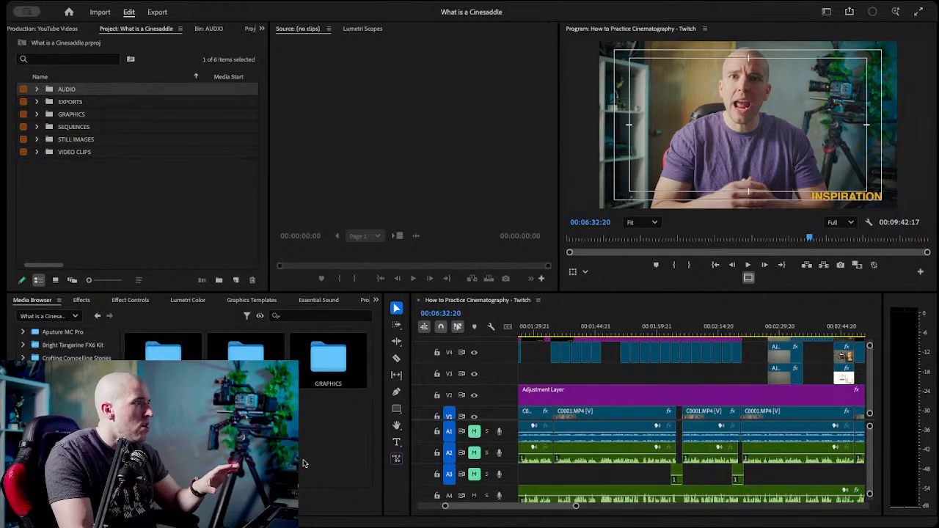
{"action": "double_click", "coordinate": [253, 428]}
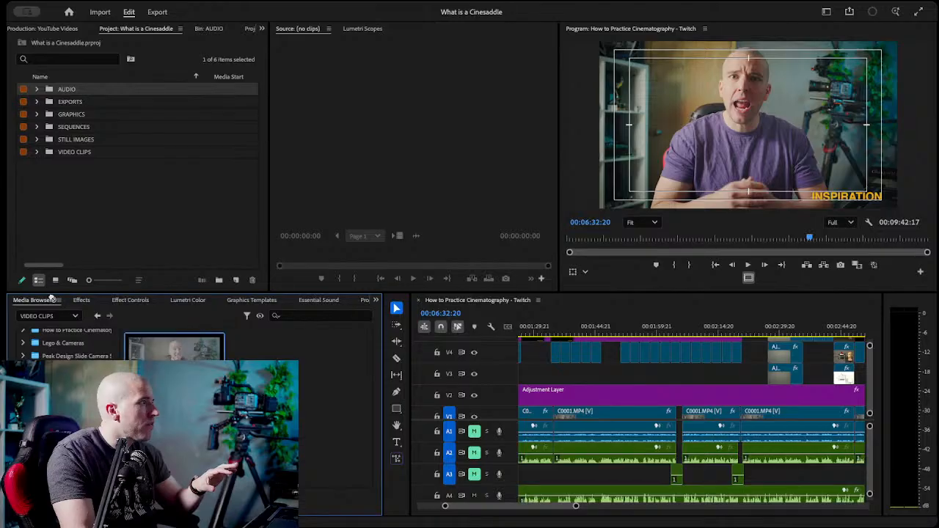
{"action": "left_click", "coordinate": [81, 165]}
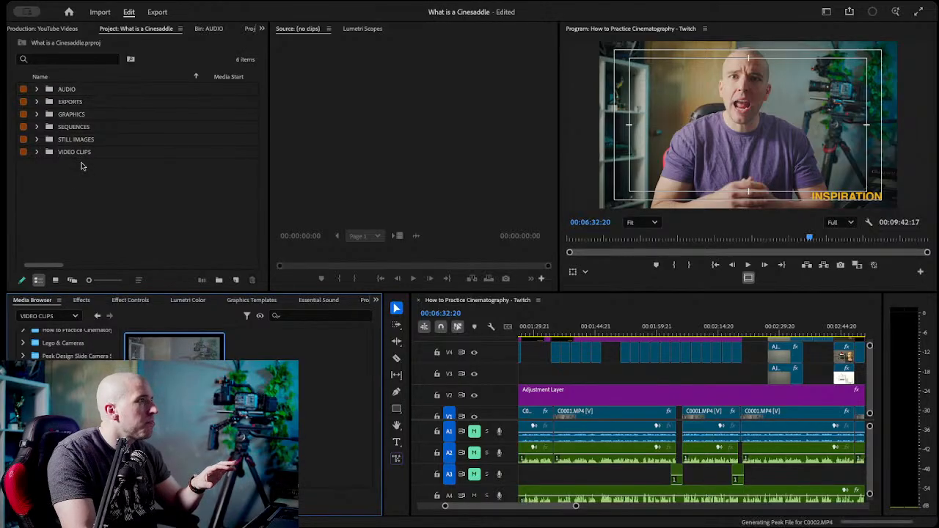
{"action": "left_click", "coordinate": [37, 152]}
Load C0002.MP4 in a widened Source Monitor and move its playhead to 02:24:52:01.
{"action": "double_click", "coordinate": [73, 165]}
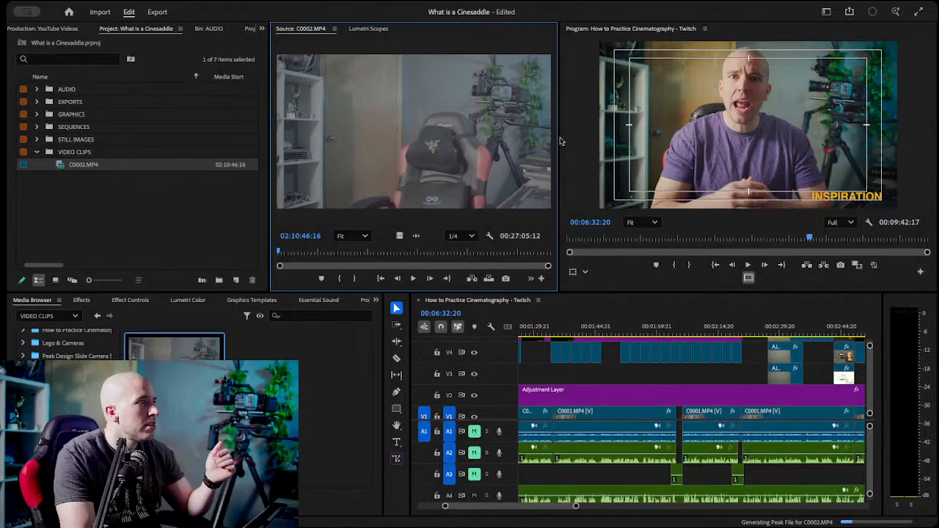
{"action": "left_click_drag", "start_coordinate": [559, 140], "coordinate": [613, 138]}
{"action": "left_click_drag", "start_coordinate": [377, 250], "coordinate": [446, 246]}
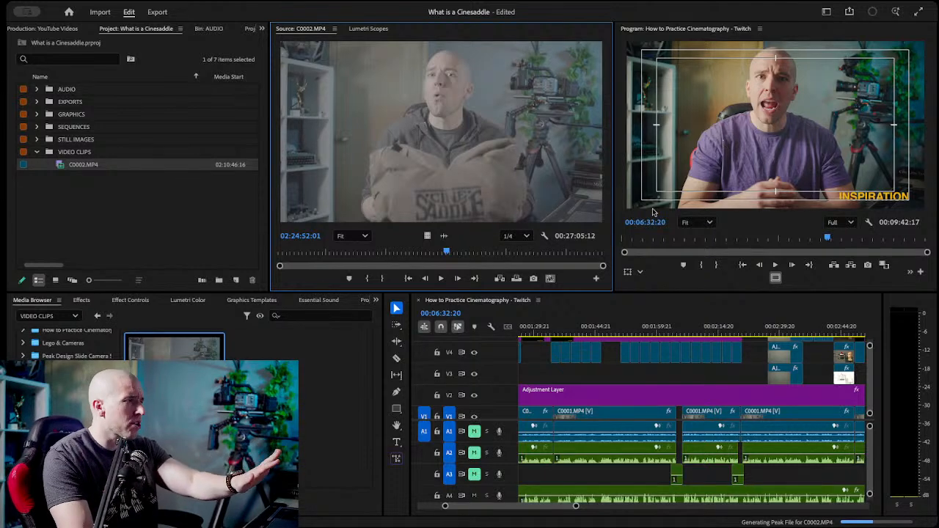
Park the timeline playhead at 00:01:47:09 and look through the effects, color, graphics, sound, properties and text tools before returning to the media folders.
{"action": "left_click", "coordinate": [613, 328]}
{"action": "mouse_move", "coordinate": [615, 328]}
{"action": "left_mouse_down"}
{"action": "mouse_move", "coordinate": [573, 330]}
{"action": "mouse_move", "coordinate": [604, 329]}
{"action": "left_mouse_up"}
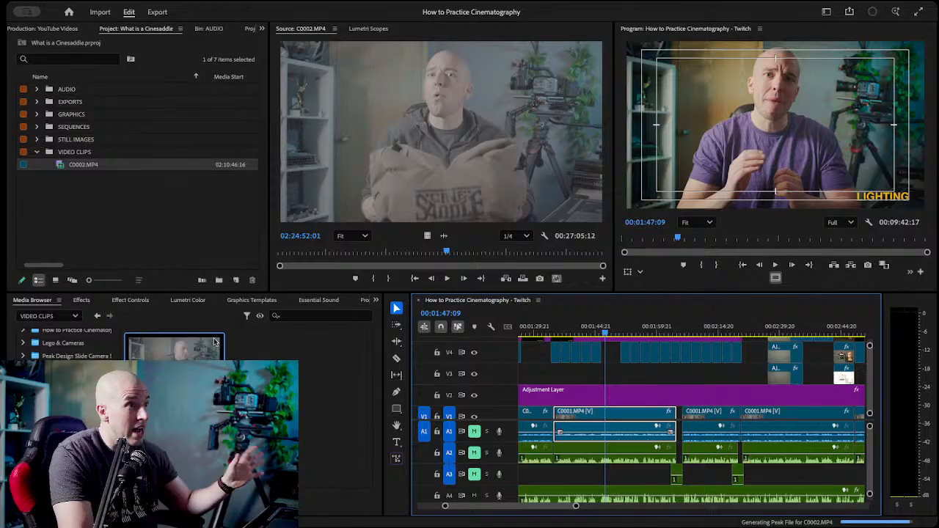
{"action": "left_click", "coordinate": [82, 300]}
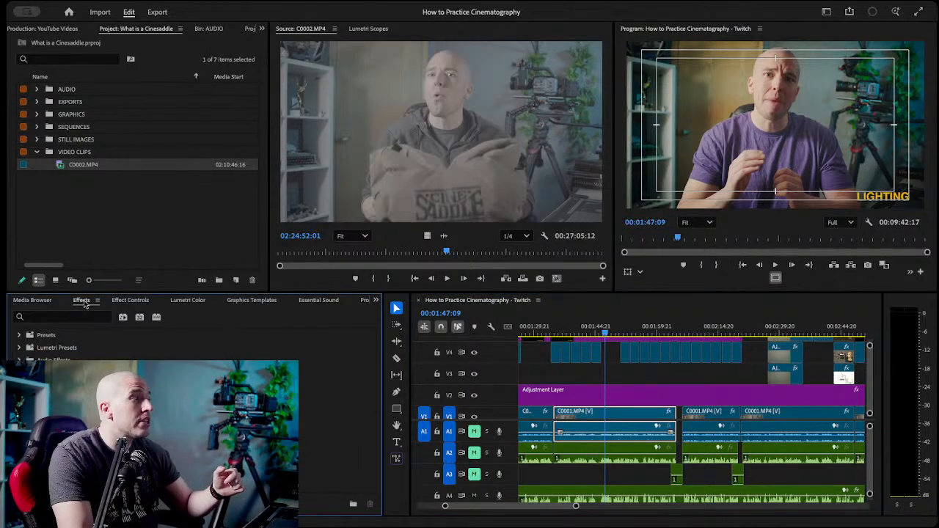
{"action": "left_click", "coordinate": [135, 300]}
{"action": "left_click", "coordinate": [194, 303]}
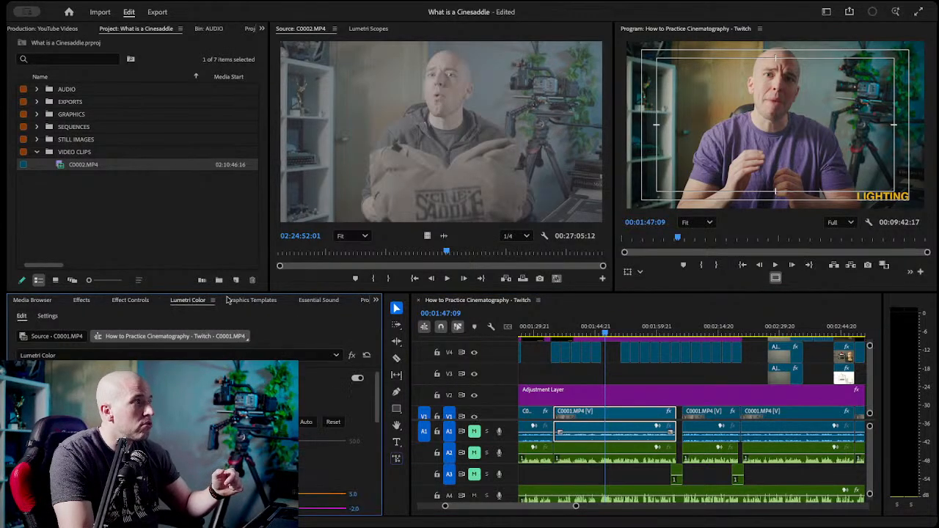
{"action": "left_click", "coordinate": [264, 302]}
{"action": "left_click", "coordinate": [315, 302]}
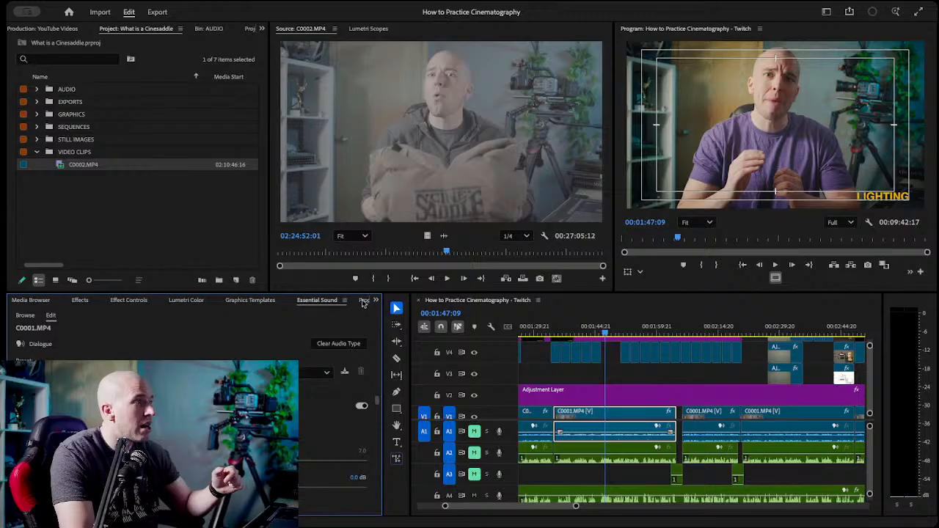
{"action": "left_click", "coordinate": [365, 301]}
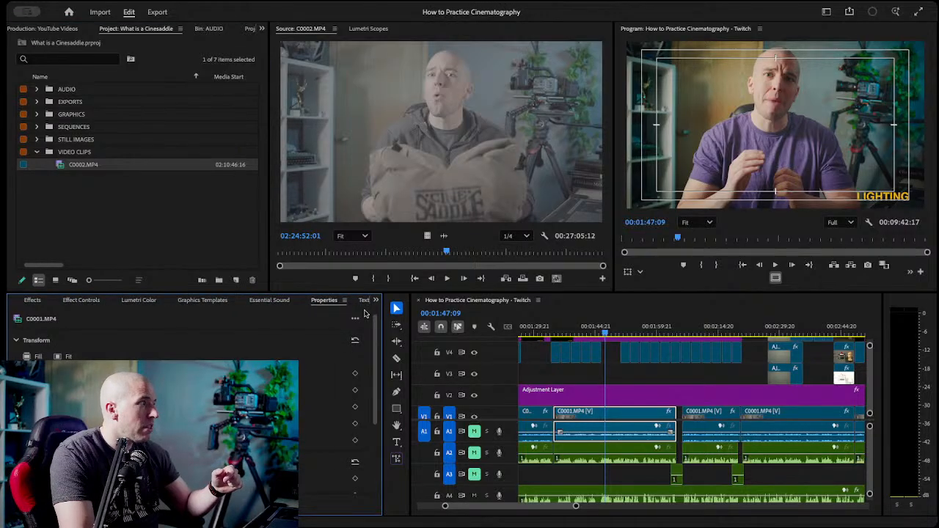
{"action": "left_click", "coordinate": [365, 301]}
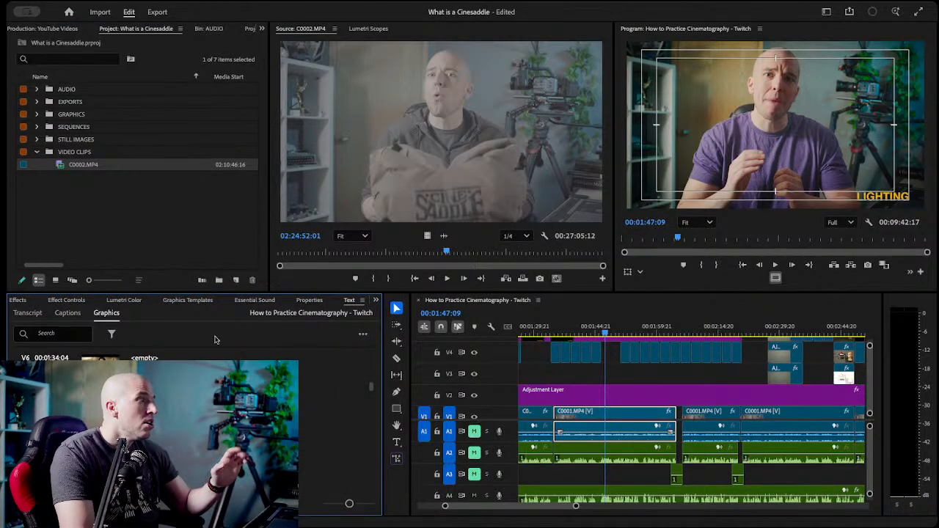
{"action": "scroll", "coordinate": [85, 303], "scroll_direction": "up", "scroll_amount": 7}
{"action": "left_click", "coordinate": [213, 448]}
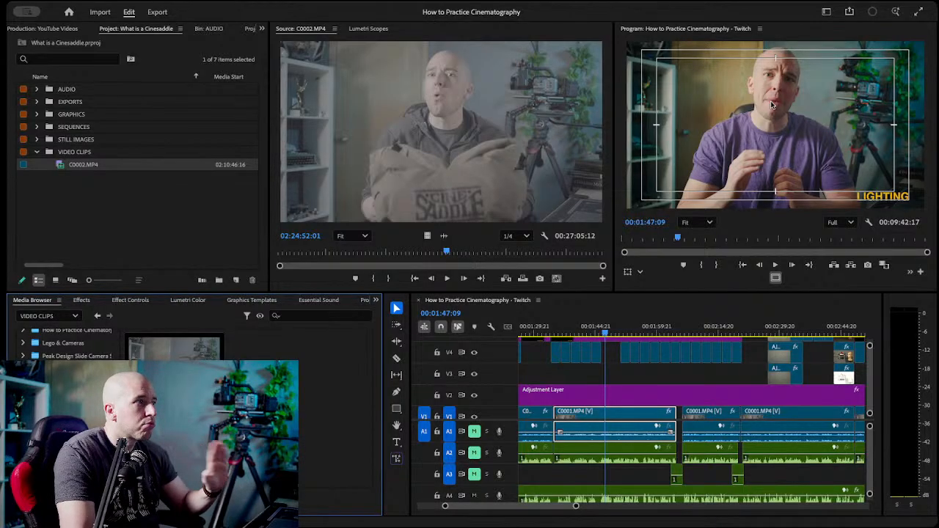
Compare the Lumetri Scopes of the timeline and source clip C0002.MP4, with the timeline playhead moved to 00:01:49:07, and return to the source picture.
{"action": "left_click", "coordinate": [611, 308]}
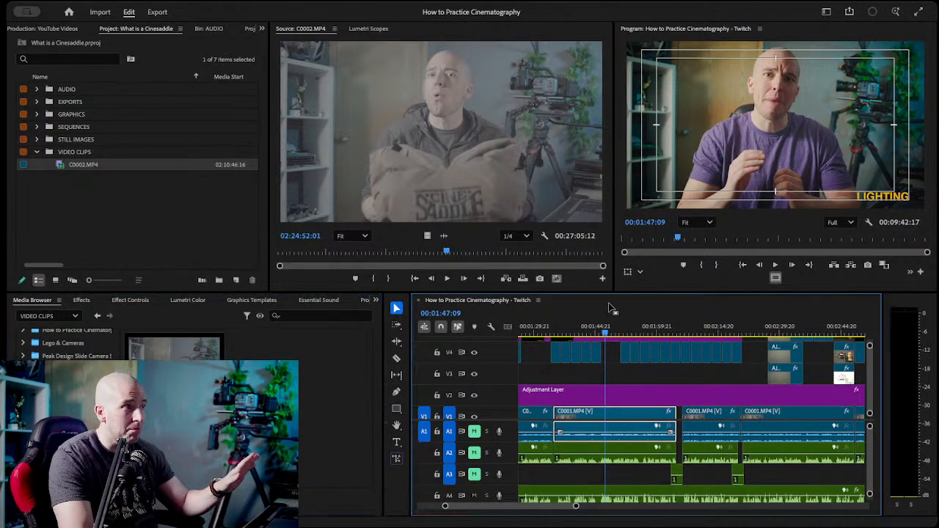
{"action": "left_click", "coordinate": [367, 29]}
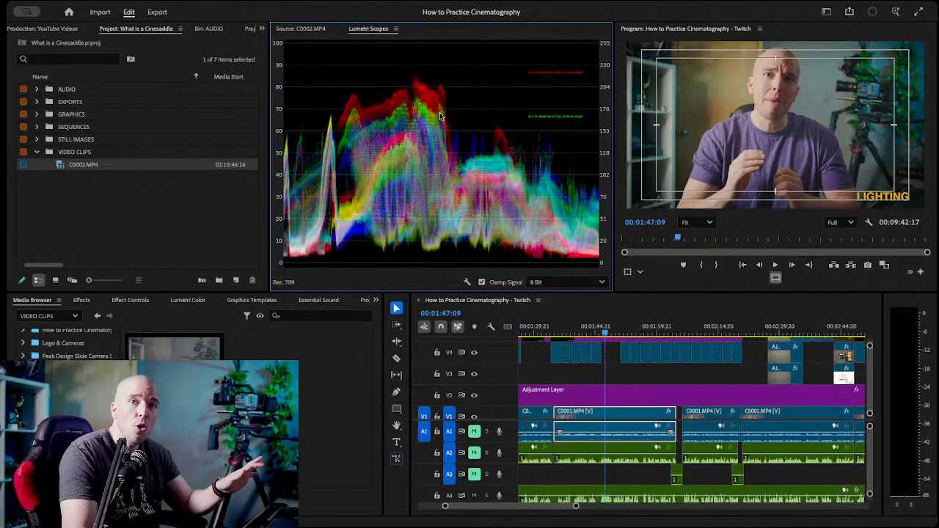
{"action": "left_click", "coordinate": [315, 28]}
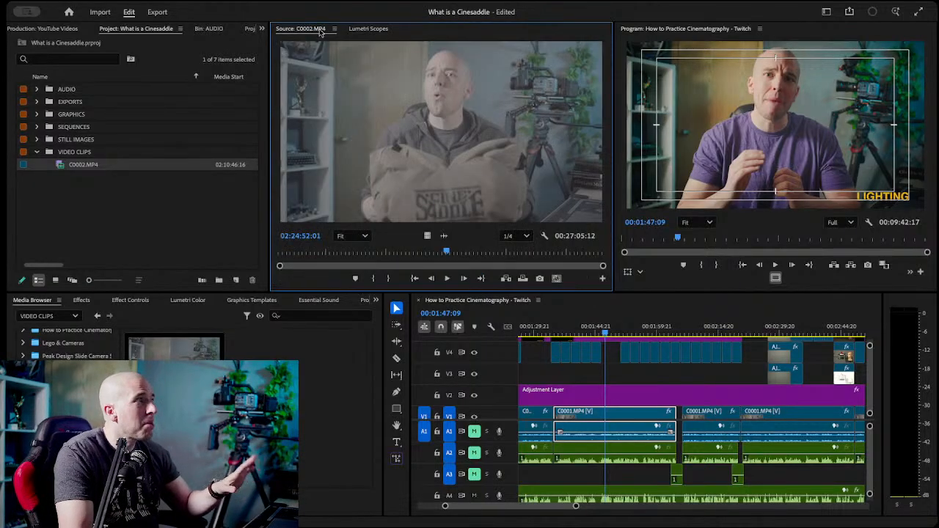
{"action": "left_click", "coordinate": [374, 28]}
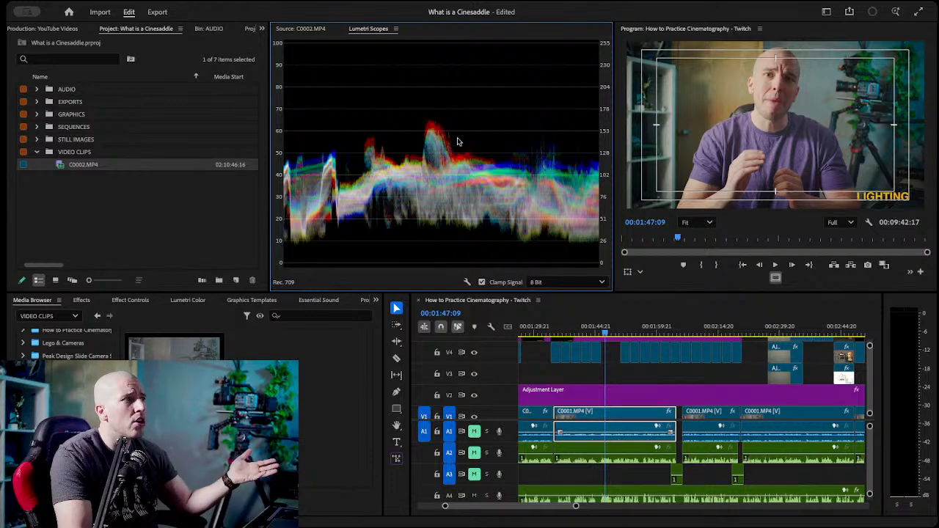
{"action": "left_click", "coordinate": [614, 331]}
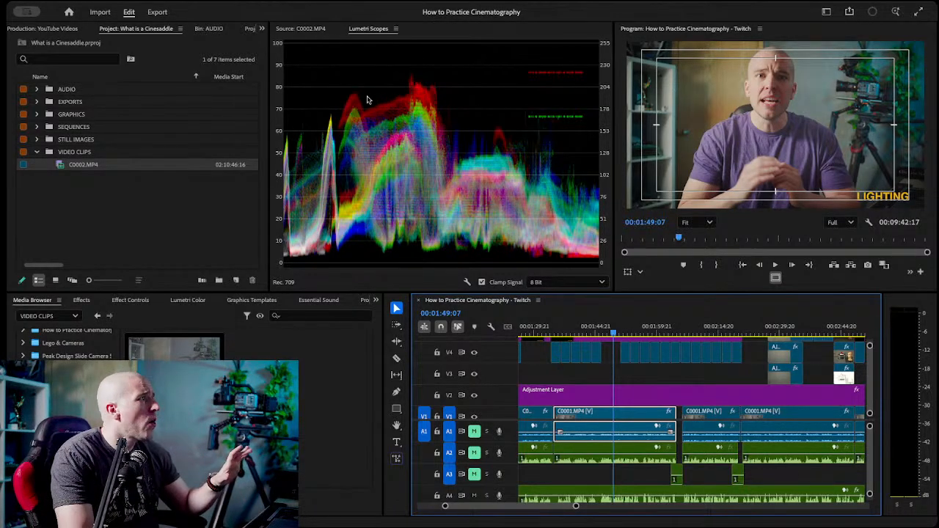
{"action": "left_click", "coordinate": [300, 30]}
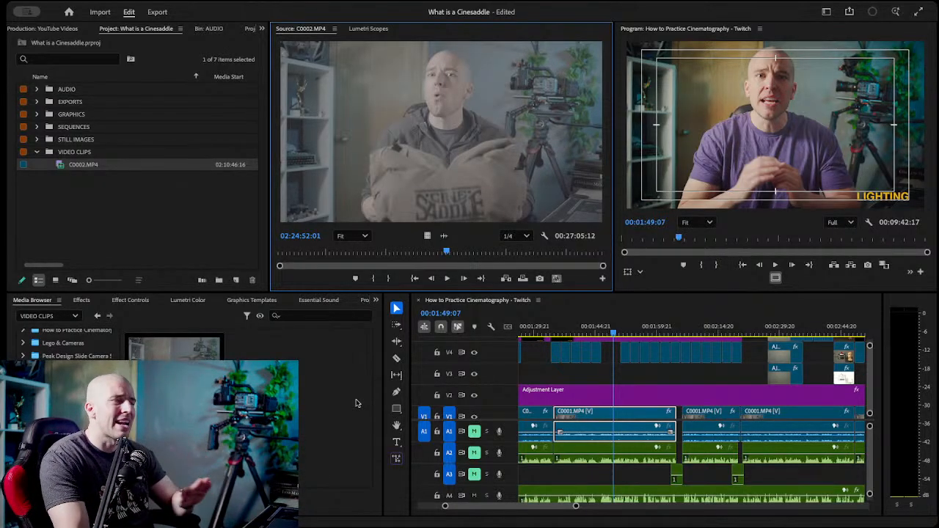
{"action": "left_click", "coordinate": [81, 300]}
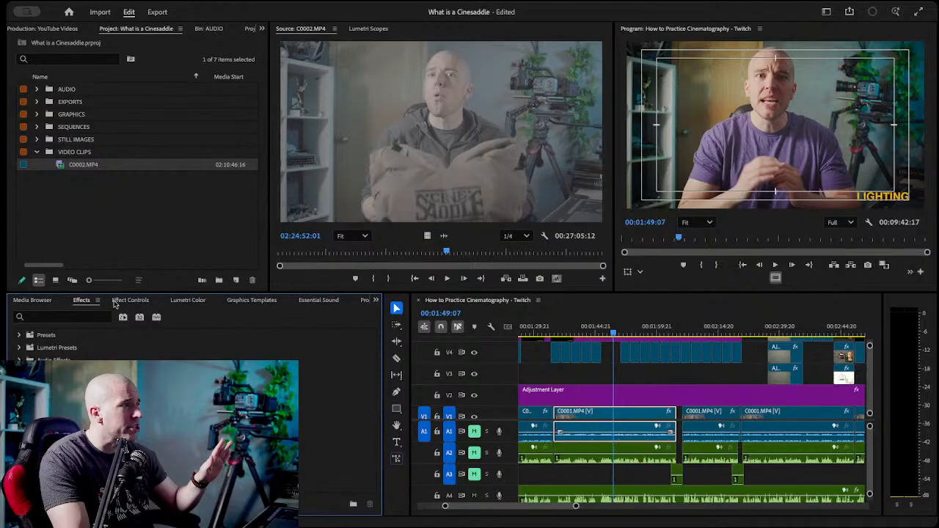
{"action": "left_click", "coordinate": [178, 302]}
{"action": "left_click", "coordinate": [263, 303]}
{"action": "left_click", "coordinate": [320, 302]}
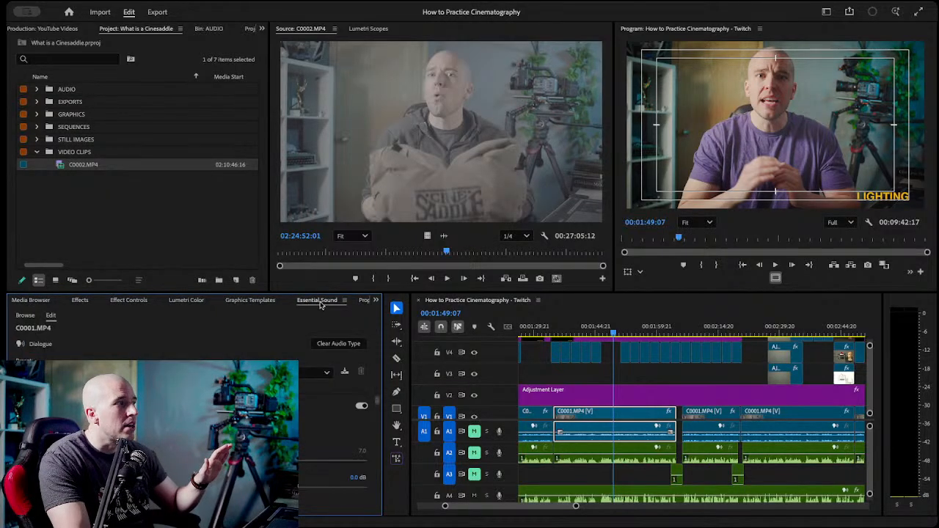
{"action": "left_click", "coordinate": [28, 303]}
Collapse the VIDEO CLIPS bin, view the YouTube Videos production's project list and return to the What is a Cinesaddle project.
{"action": "left_click", "coordinate": [129, 251]}
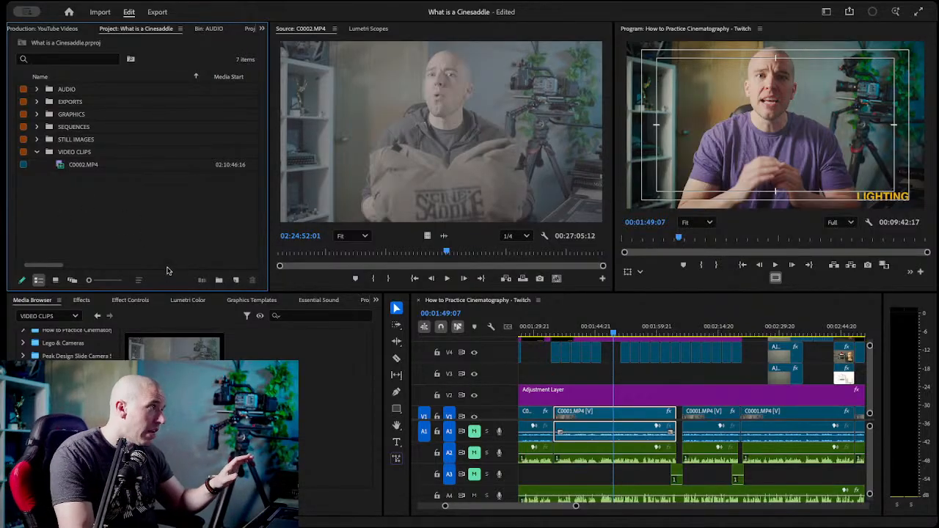
{"action": "left_click", "coordinate": [37, 152]}
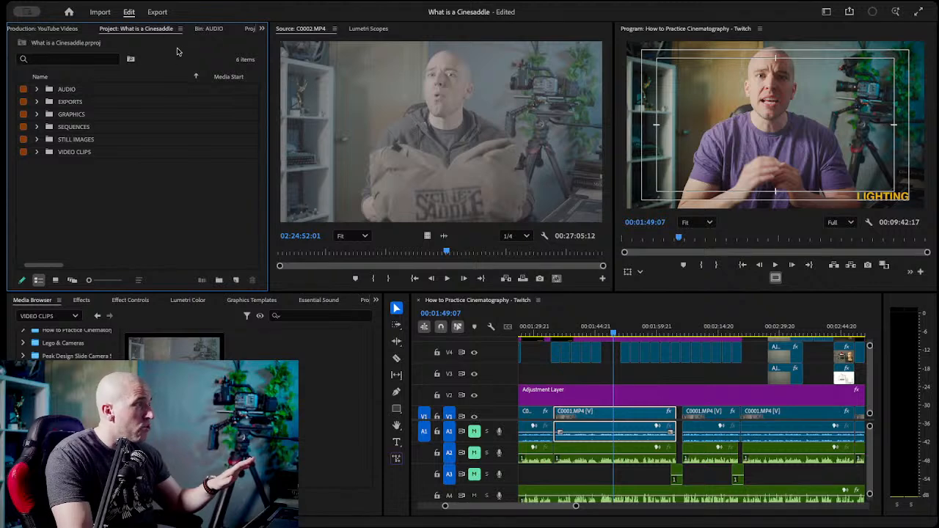
{"action": "left_click", "coordinate": [53, 29]}
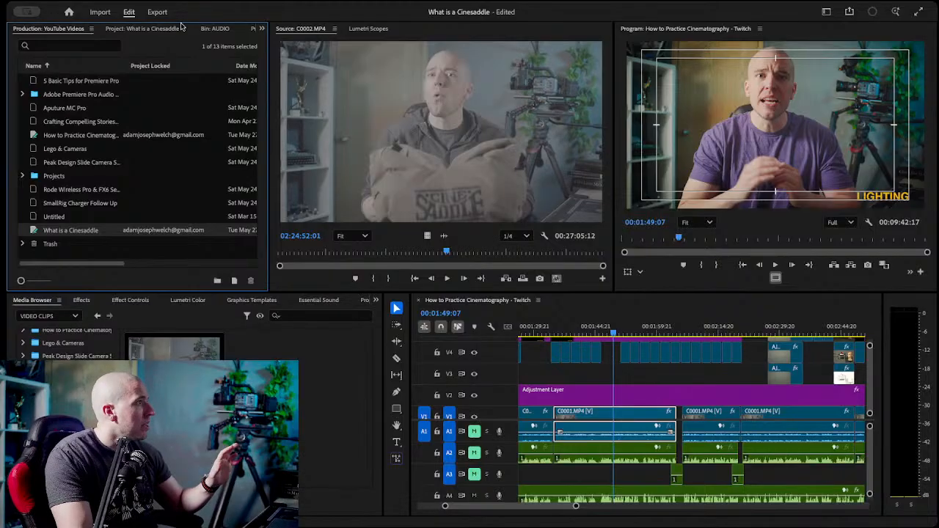
{"action": "left_click", "coordinate": [160, 31]}
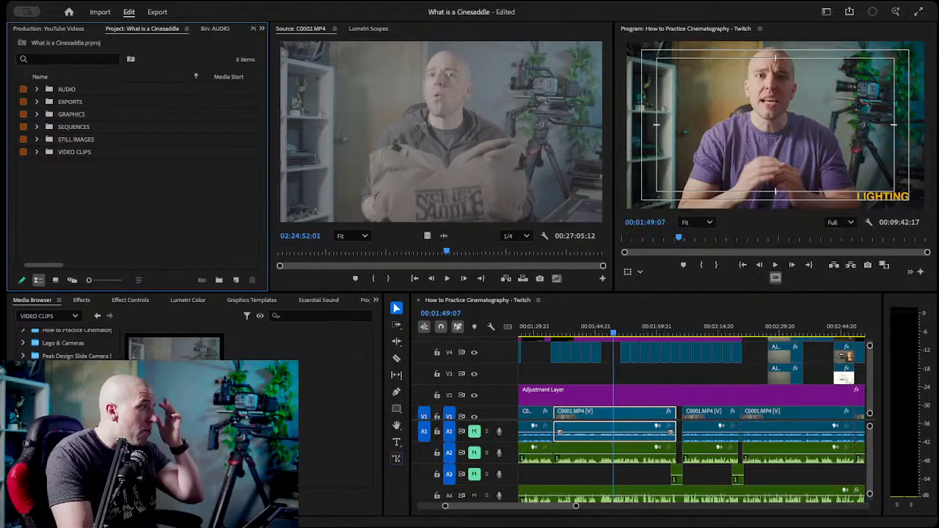
Import What is the Cinesaddle 1.wav from the Media Browser's AUDIO folder into the project's AUDIO bin, with the AUDIO and VIDEO CLIPS bins expanded.
{"action": "left_click", "coordinate": [73, 419]}
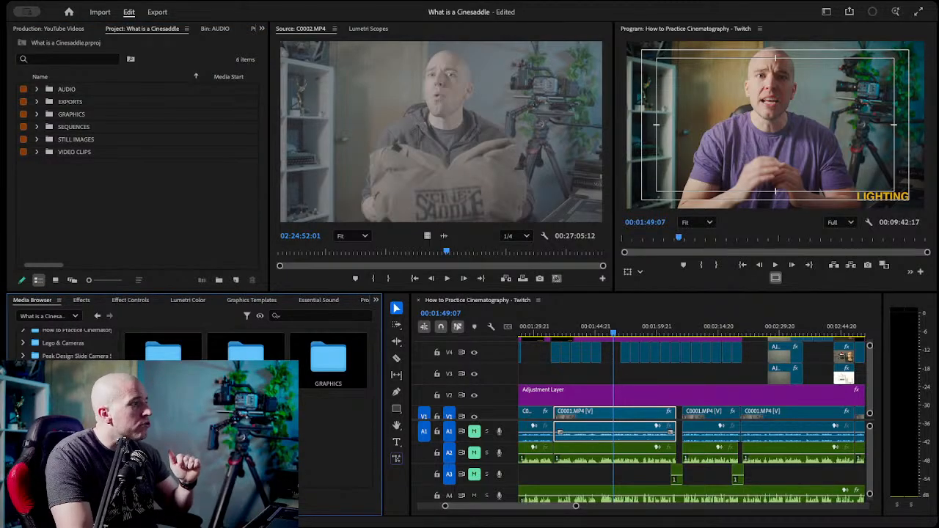
{"action": "left_click", "coordinate": [37, 153]}
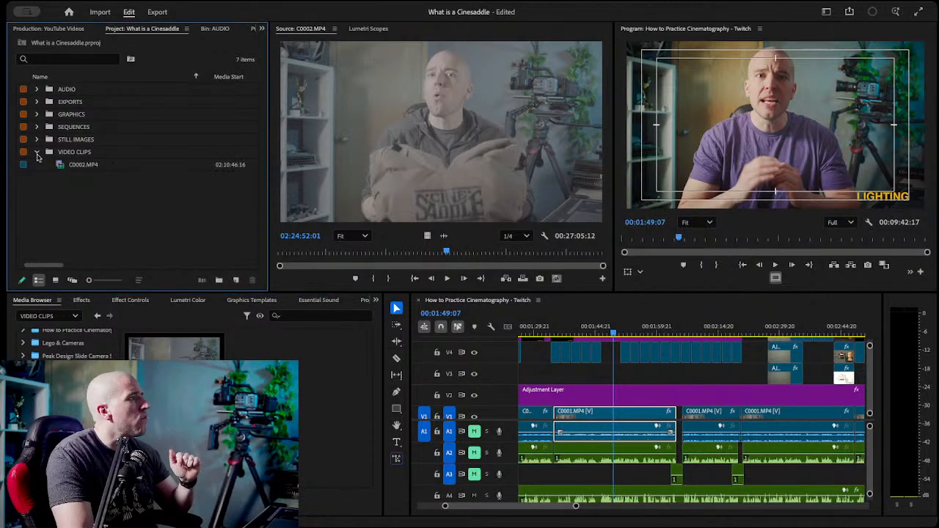
{"action": "left_click", "coordinate": [73, 433]}
{"action": "scroll", "coordinate": [74, 433], "scroll_direction": "up", "scroll_amount": 1}
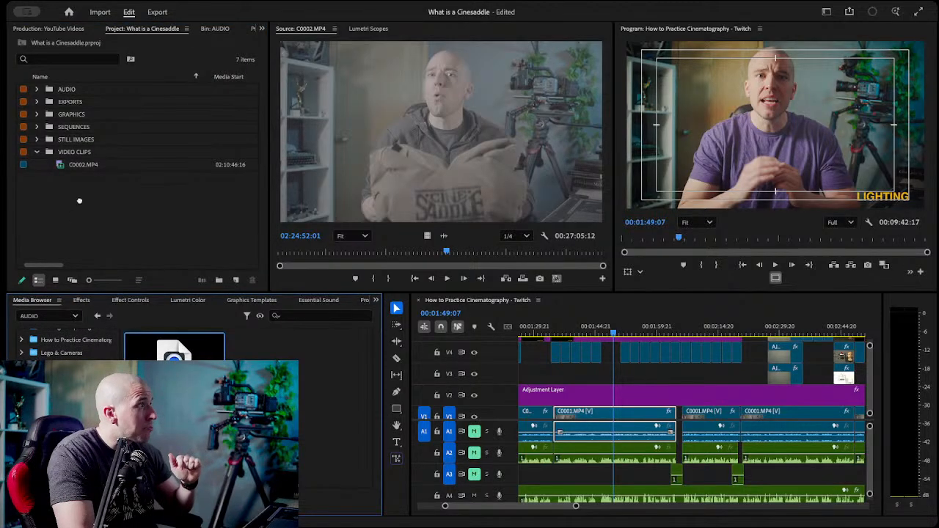
{"action": "left_click", "coordinate": [67, 90]}
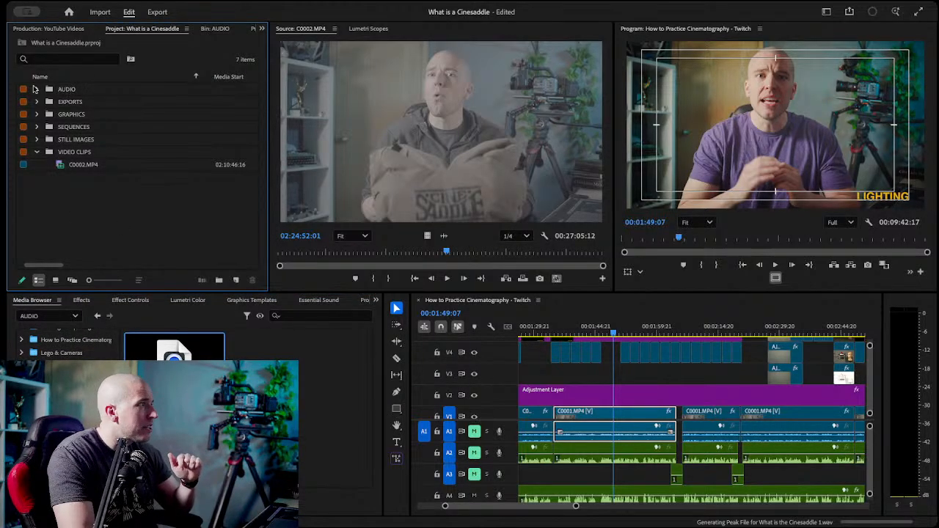
{"action": "left_click", "coordinate": [37, 89]}
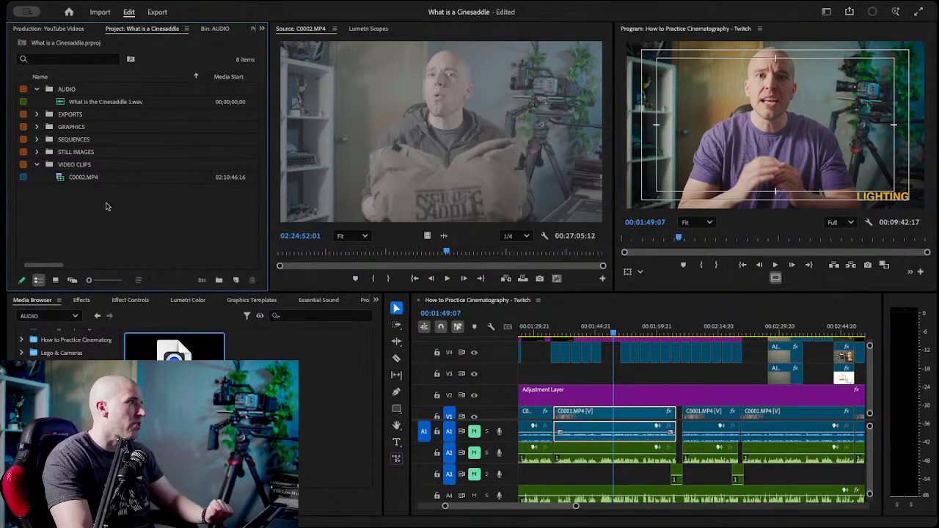
{"action": "left_click", "coordinate": [105, 103]}
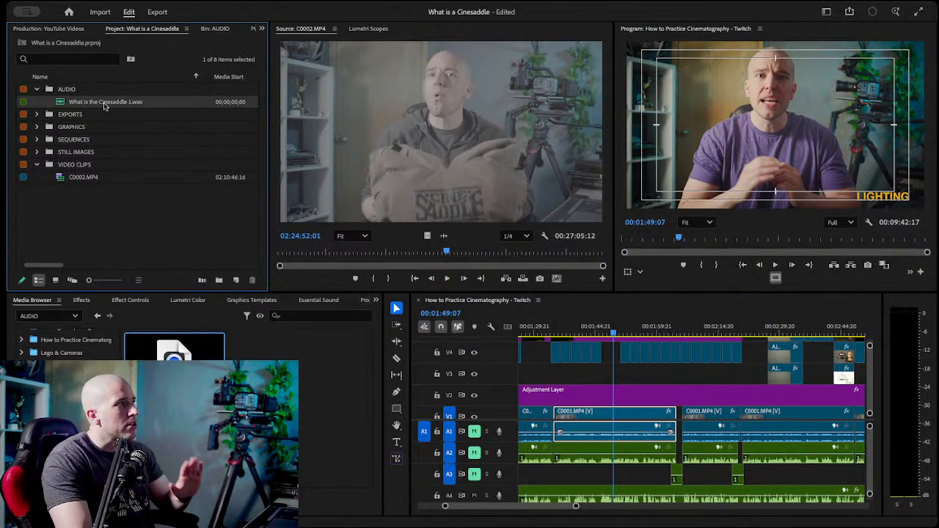
{"action": "left_click", "coordinate": [85, 177]}
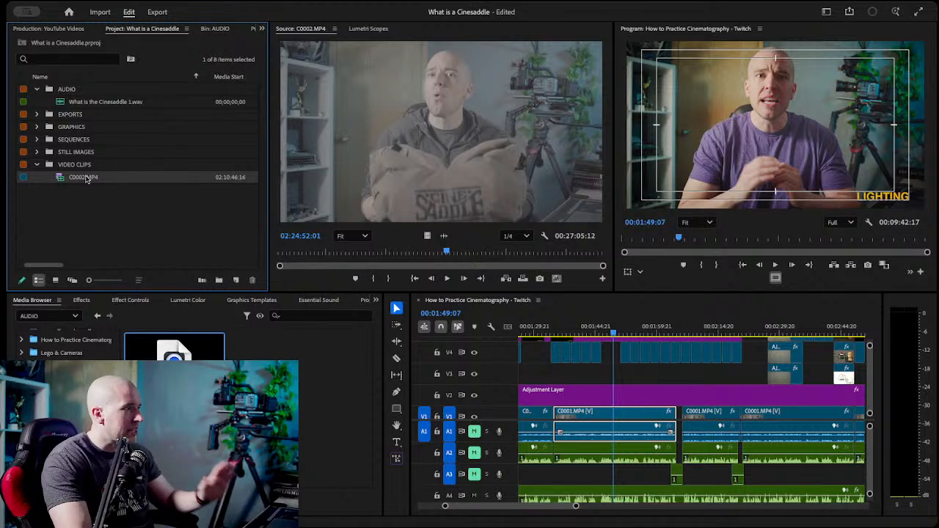
{"action": "left_click", "coordinate": [123, 212]}
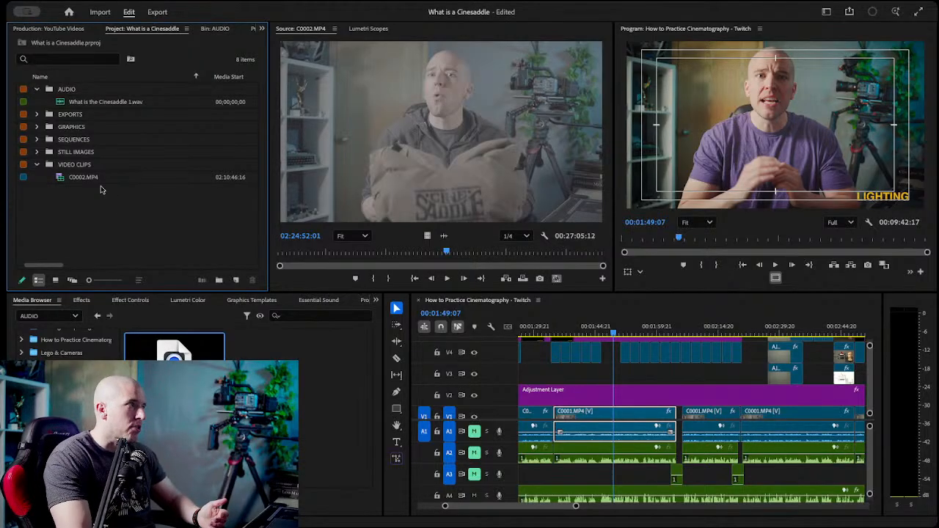
{"action": "left_click", "coordinate": [78, 179]}
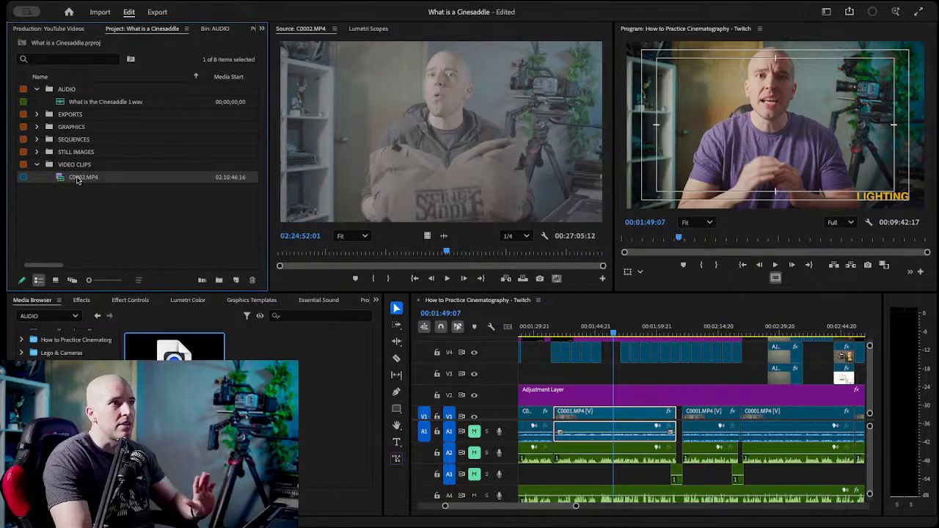
{"action": "right_click", "coordinate": [78, 180]}
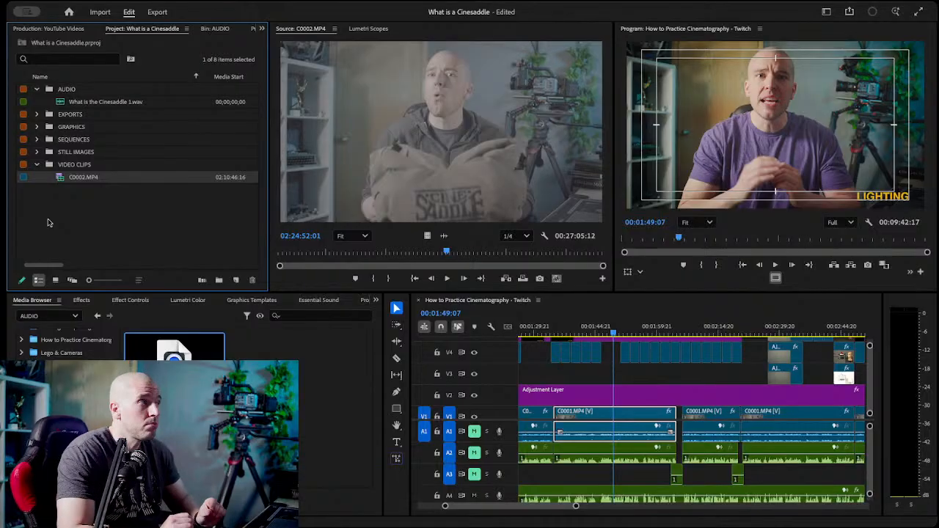
{"action": "left_click", "coordinate": [149, 203]}
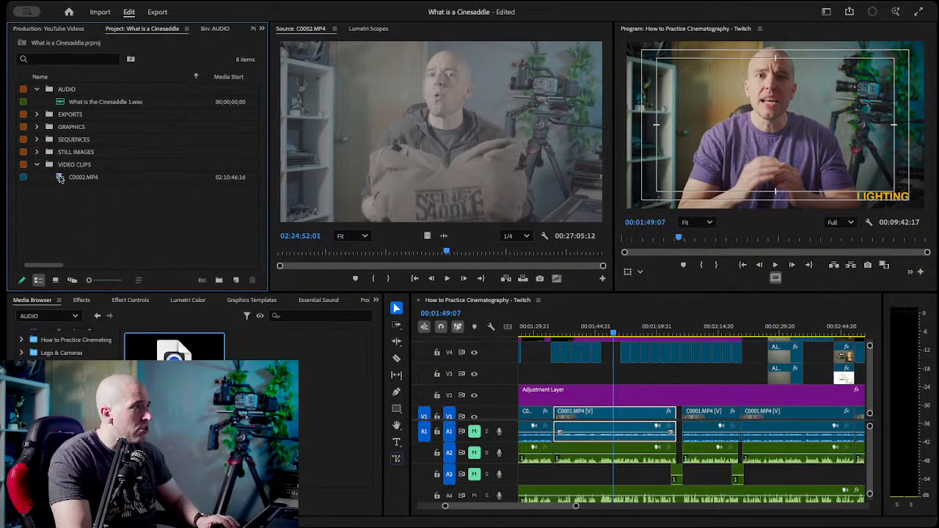
Create a sequence from C0002.MP4, shift its clip to start about five minutes in and set the playhead to 00:13:51:01.
{"action": "left_click_drag", "start_coordinate": [61, 178], "coordinate": [76, 185]}
{"action": "left_click_drag", "start_coordinate": [199, 246], "coordinate": [236, 281]}
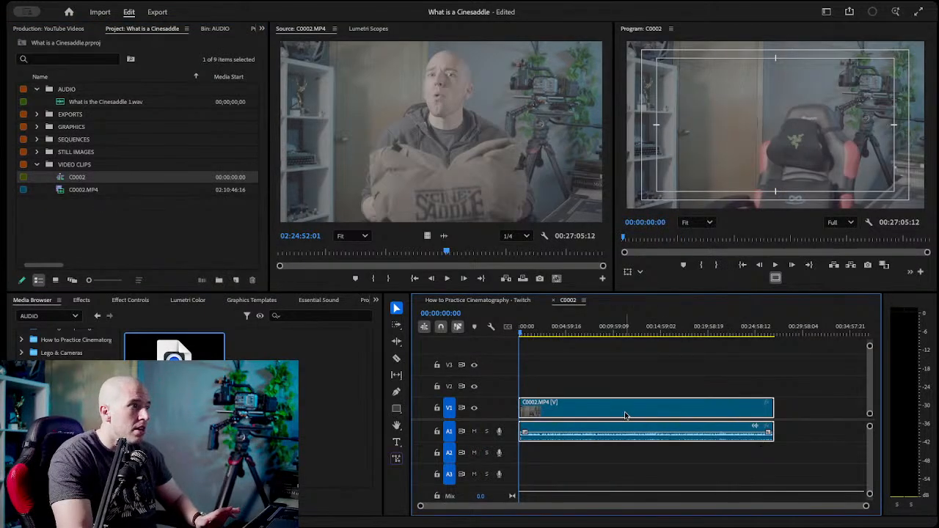
{"action": "left_click_drag", "start_coordinate": [631, 416], "coordinate": [677, 416]}
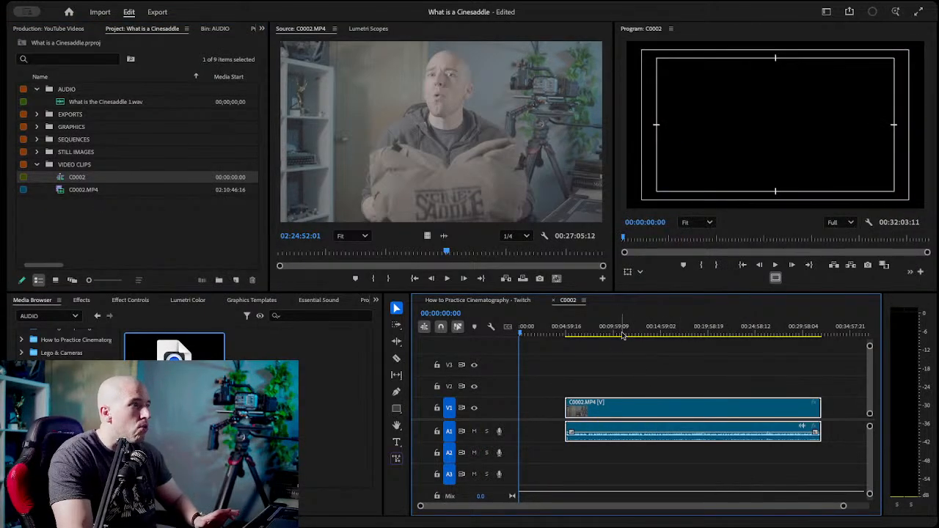
{"action": "left_click", "coordinate": [651, 333]}
{"action": "mouse_move", "coordinate": [651, 332]}
{"action": "left_mouse_down"}
{"action": "mouse_move", "coordinate": [590, 333]}
{"action": "mouse_move", "coordinate": [650, 336]}
{"action": "left_mouse_up"}
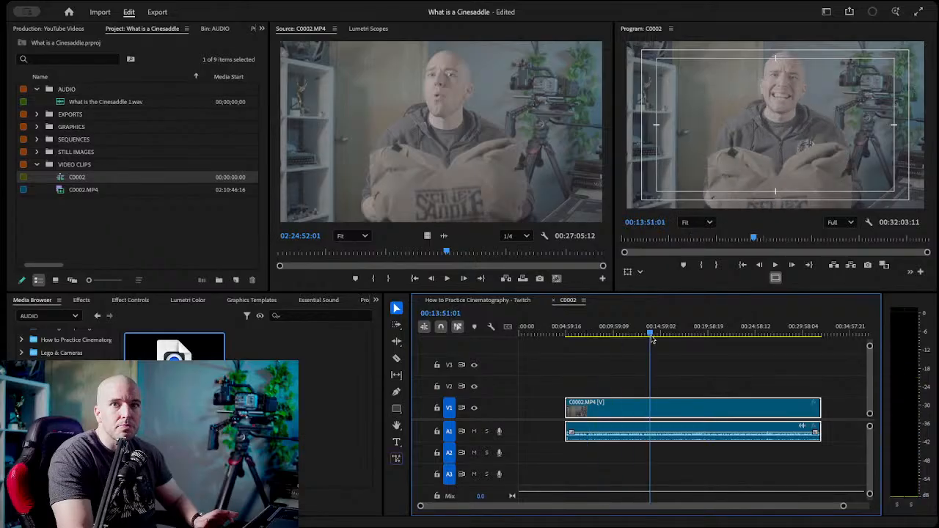
Place What is the Cinesaddle 1.wav on track A2, aligned with the start of the C0002.MP4 clip.
{"action": "left_click", "coordinate": [64, 104]}
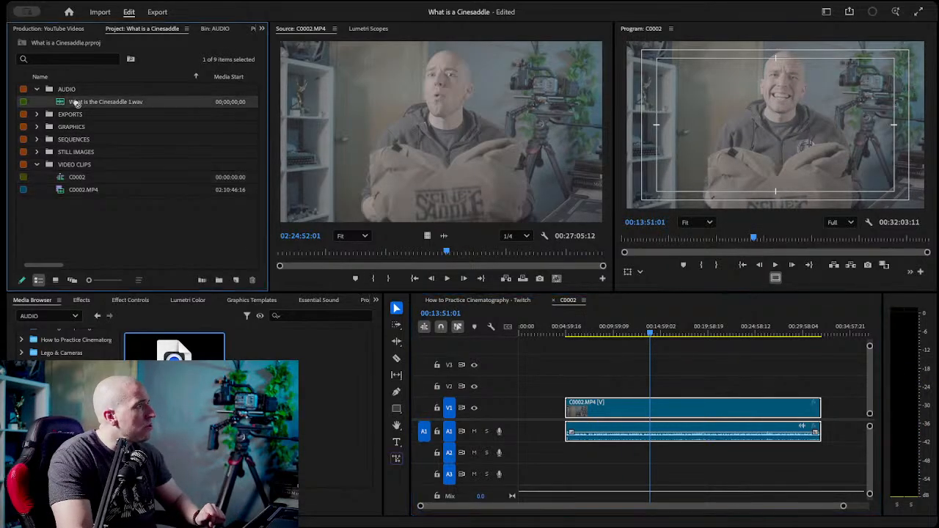
{"action": "left_click_drag", "start_coordinate": [476, 324], "coordinate": [564, 452]}
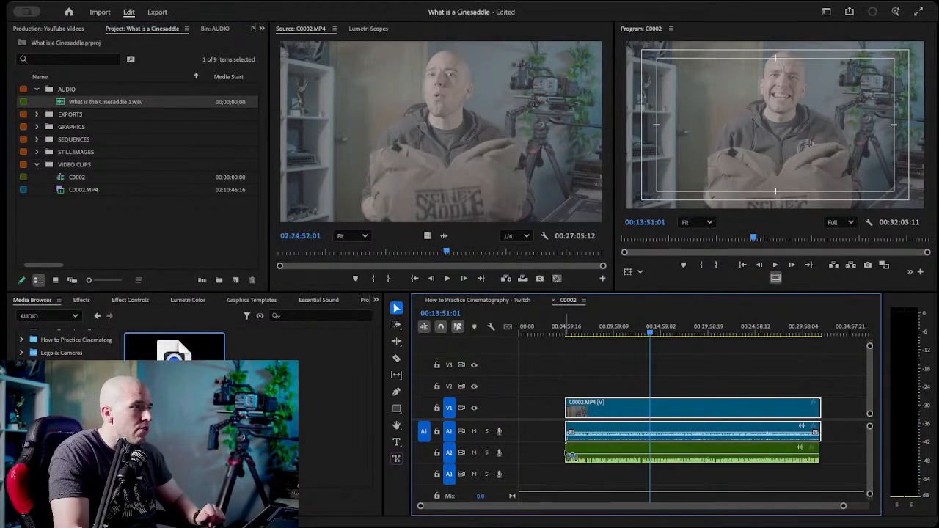
{"action": "left_click", "coordinate": [171, 257]}
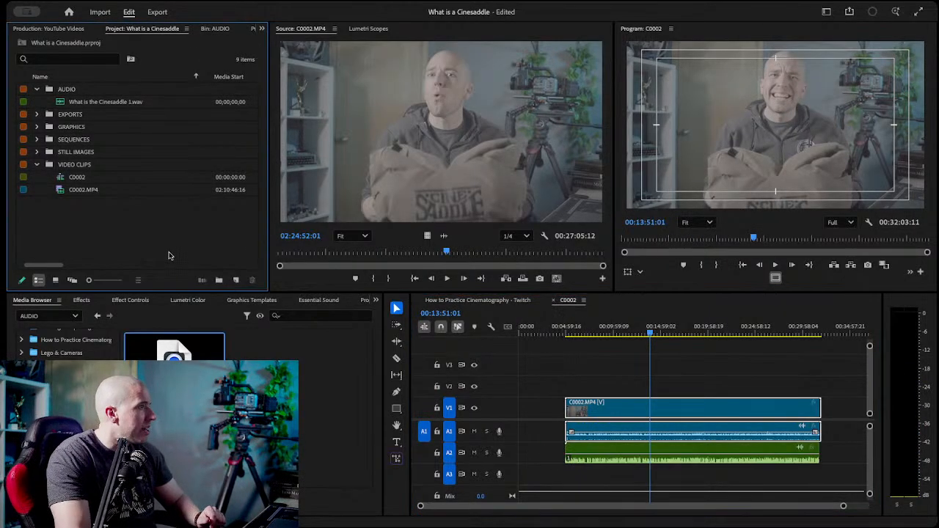
Rename the C0002.MP4 clip to What is a Cinesaddle, put it in the SEQUENCES bin and expand that bin.
{"action": "left_click", "coordinate": [79, 192]}
{"action": "key", "text": "Return"}
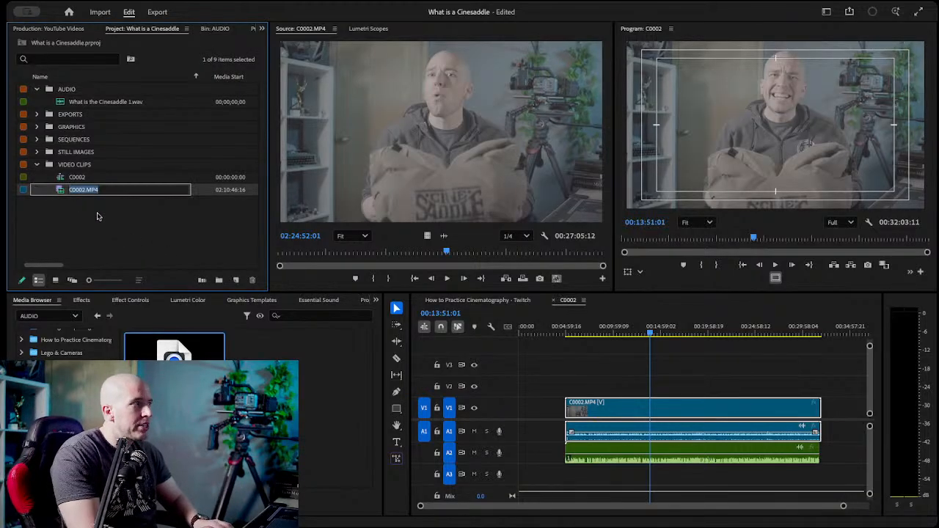
{"action": "type", "text": "What is a Cinesaddle"}
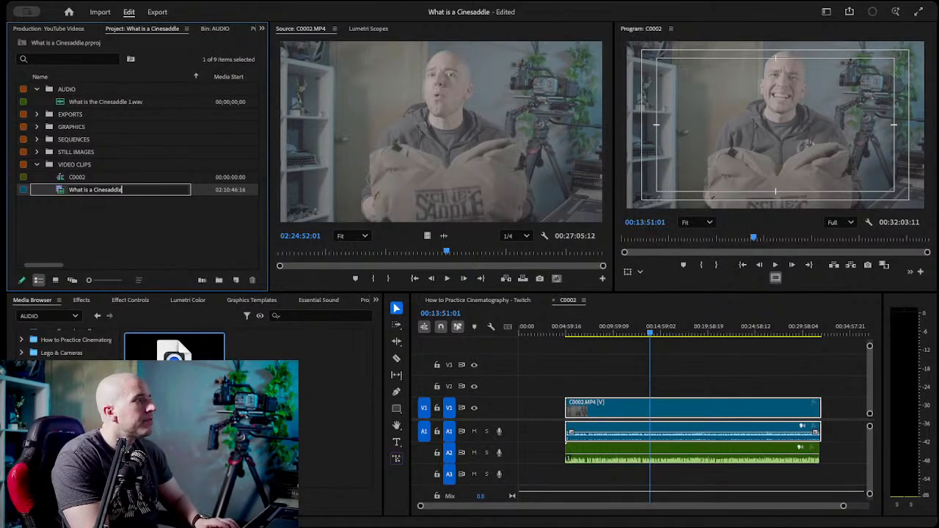
{"action": "key", "text": "Return"}
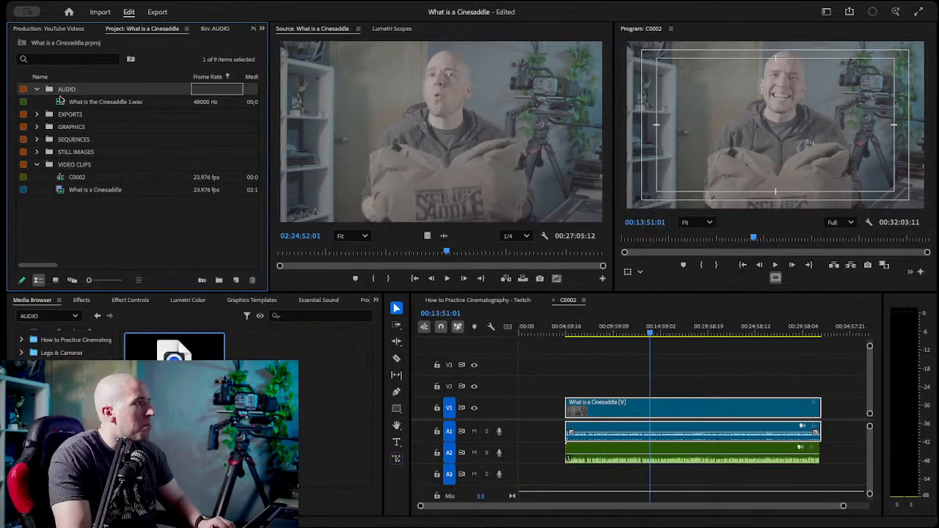
{"action": "left_click", "coordinate": [89, 211]}
{"action": "left_click", "coordinate": [87, 191]}
{"action": "left_click_drag", "start_coordinate": [86, 183], "coordinate": [63, 139]}
{"action": "left_click", "coordinate": [38, 140]}
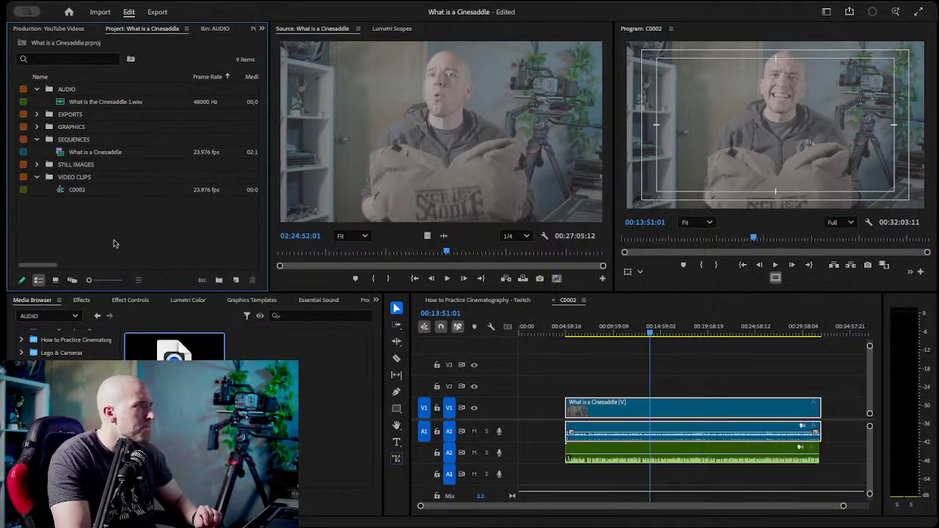
Undo the C0002.MP4 clip's move to the SEQUENCES bin and its renaming, with the playhead at 00:09:03:00.
{"action": "left_click", "coordinate": [605, 334]}
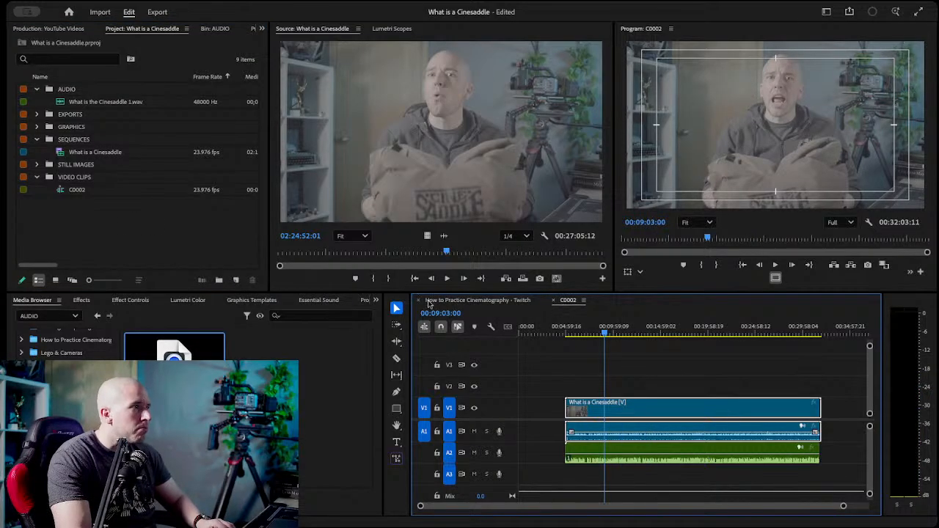
{"action": "left_click", "coordinate": [125, 214]}
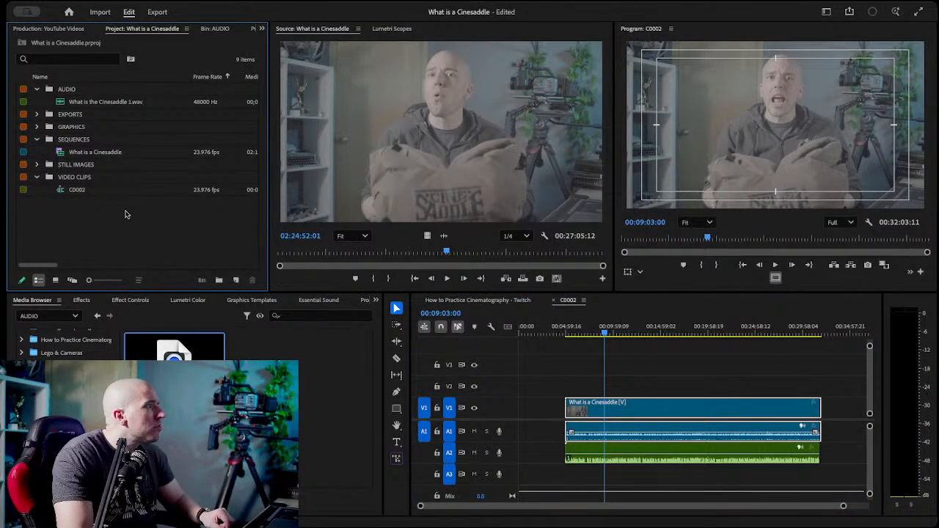
{"action": "key", "text": "super+z"}
{"action": "key", "text": "super+z"}
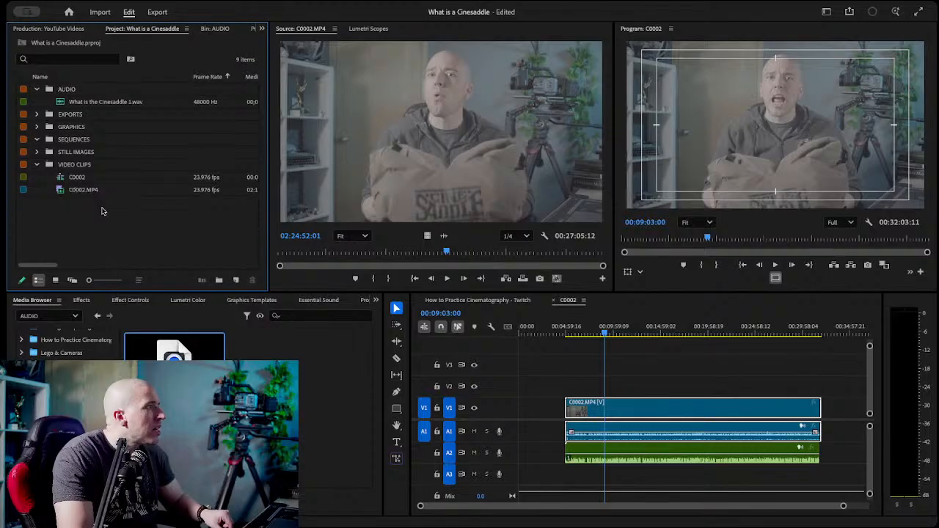
Rename the C0002 sequence to What is a Cinesaddle and move it from VIDEO CLIPS into the SEQUENCES bin.
{"action": "left_click", "coordinate": [82, 180]}
{"action": "left_click", "coordinate": [80, 177]}
{"action": "type", "text": "Cines"}
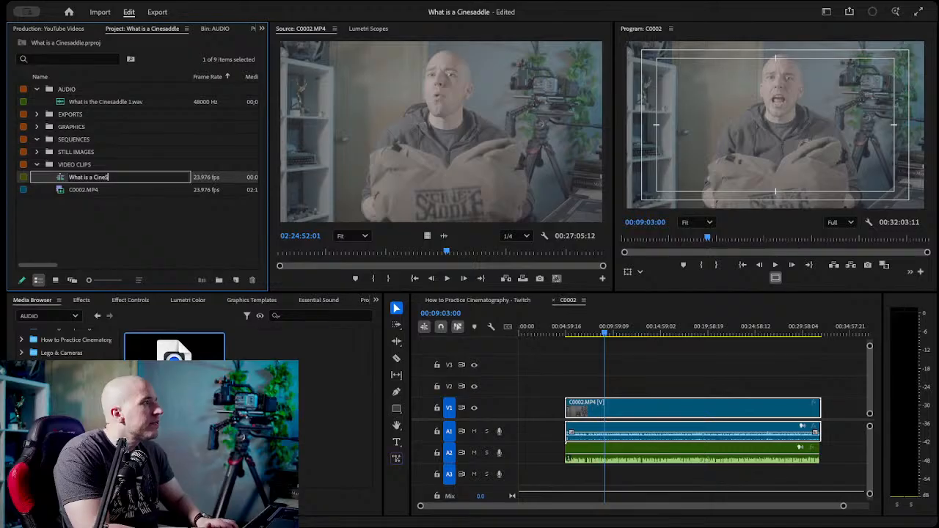
{"action": "type", "text": "e"}
{"action": "key", "text": "Tab"}
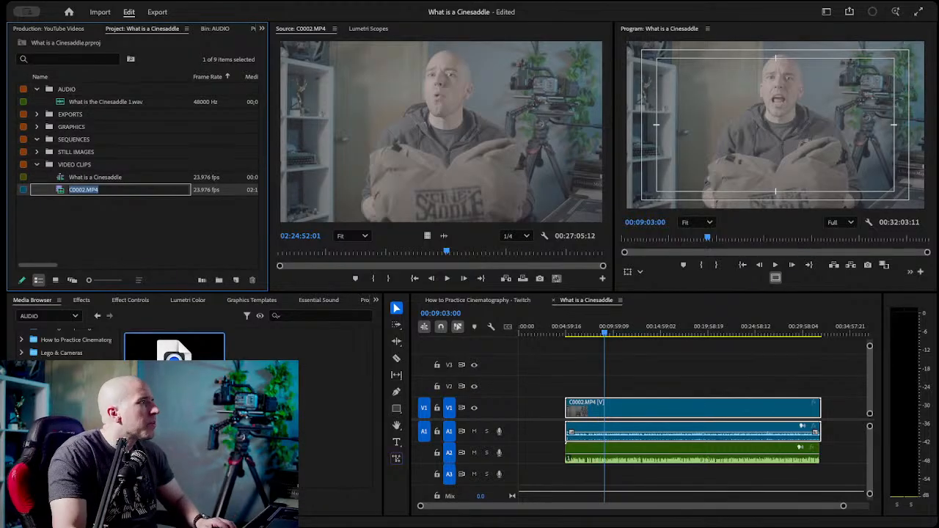
{"action": "left_click_drag", "start_coordinate": [82, 178], "coordinate": [72, 140]}
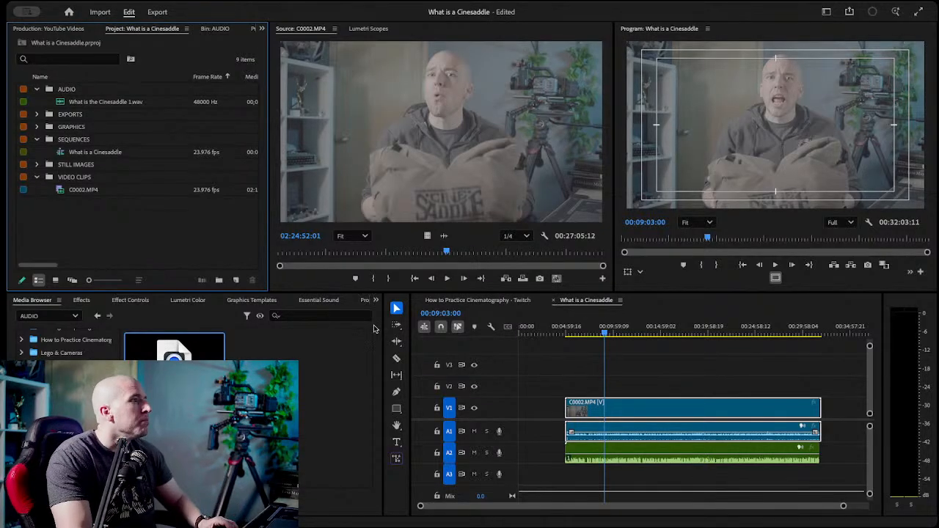
Play the sequence briefly near 00:14:10:21 and 00:13:01:09 to check the unsynchronized audio tracks, and park the playhead at 00:15:27:01.
{"action": "left_click", "coordinate": [639, 364]}
{"action": "left_click_drag", "start_coordinate": [644, 332], "coordinate": [670, 332]}
{"action": "left_click", "coordinate": [668, 334]}
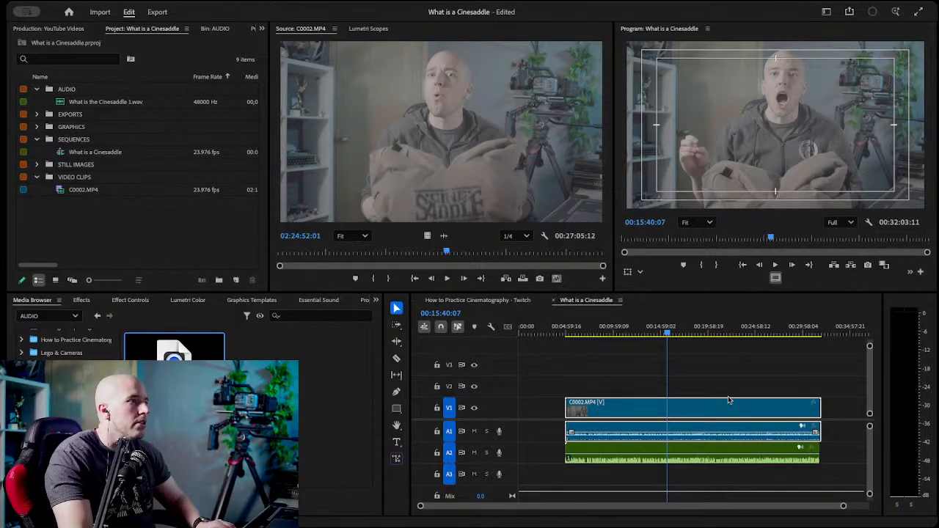
{"action": "left_click", "coordinate": [653, 334]}
{"action": "key", "text": "space"}
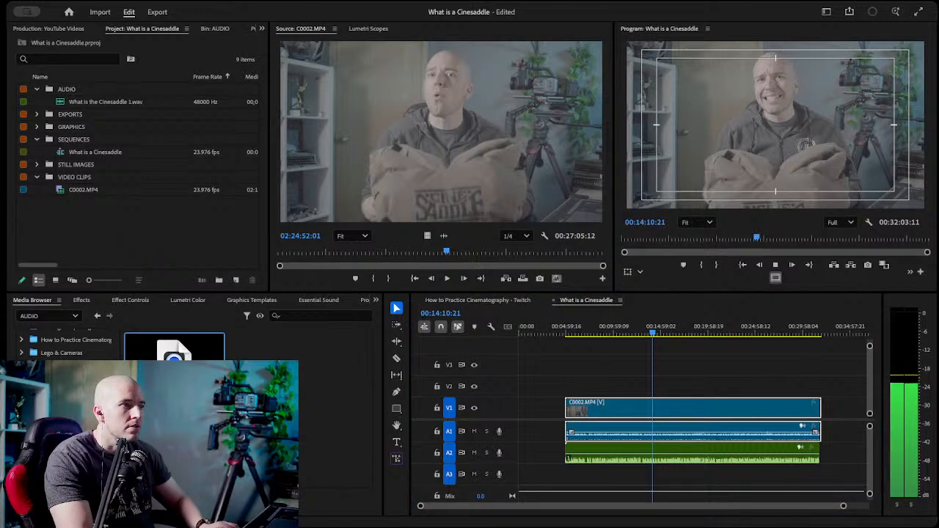
{"action": "left_click", "coordinate": [723, 374]}
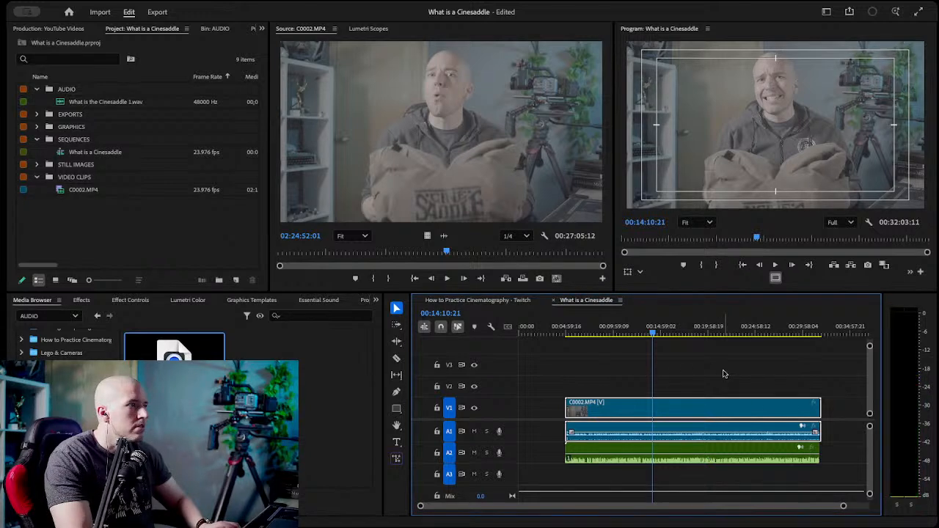
{"action": "left_click", "coordinate": [643, 331]}
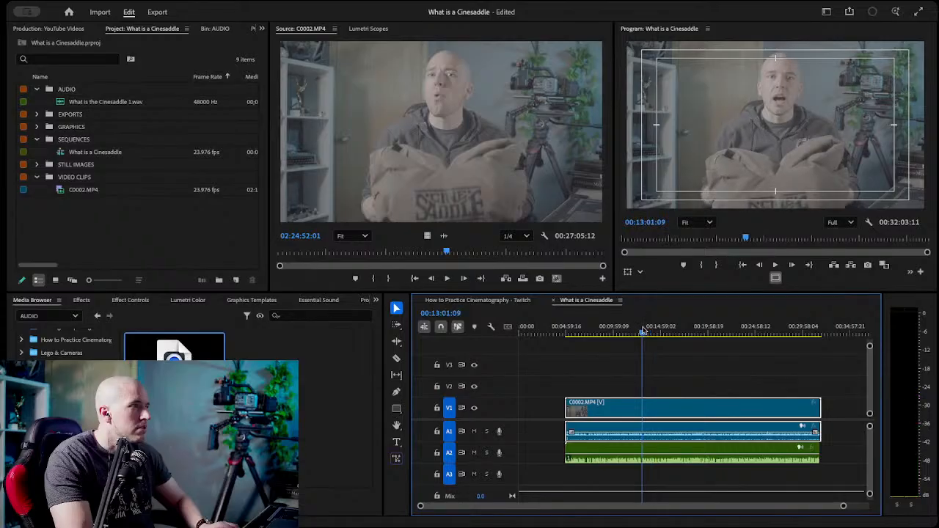
{"action": "key", "text": "space"}
{"action": "key", "text": "space"}
{"action": "left_click", "coordinate": [706, 367]}
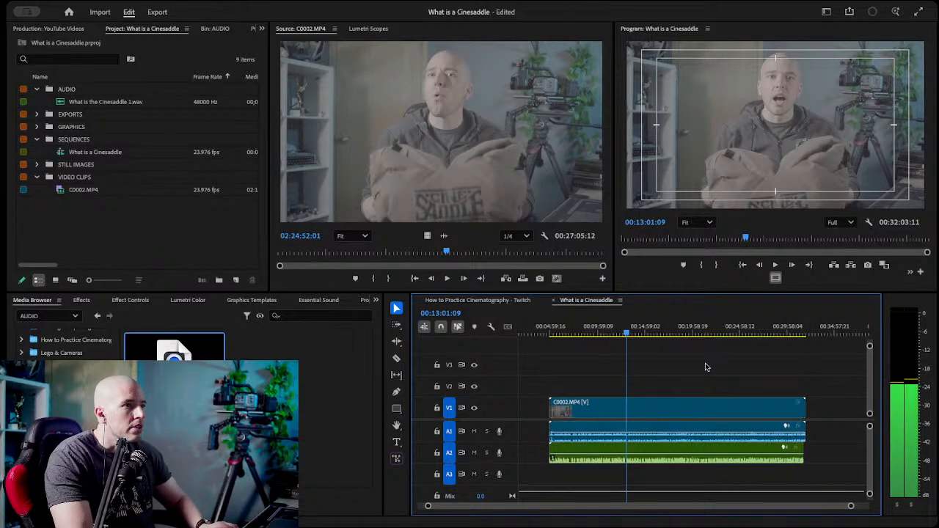
{"action": "left_click", "coordinate": [648, 336]}
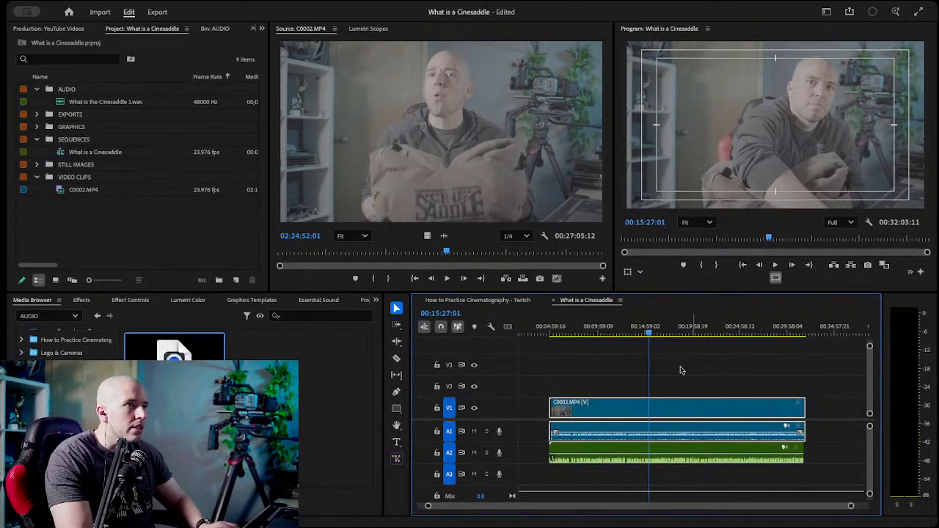
Synchronize the C0002.MP4 clip with the separate recording on track A2, and deselect the clips.
{"action": "left_click_drag", "start_coordinate": [584, 369], "coordinate": [679, 472]}
{"action": "right_click", "coordinate": [696, 405]}
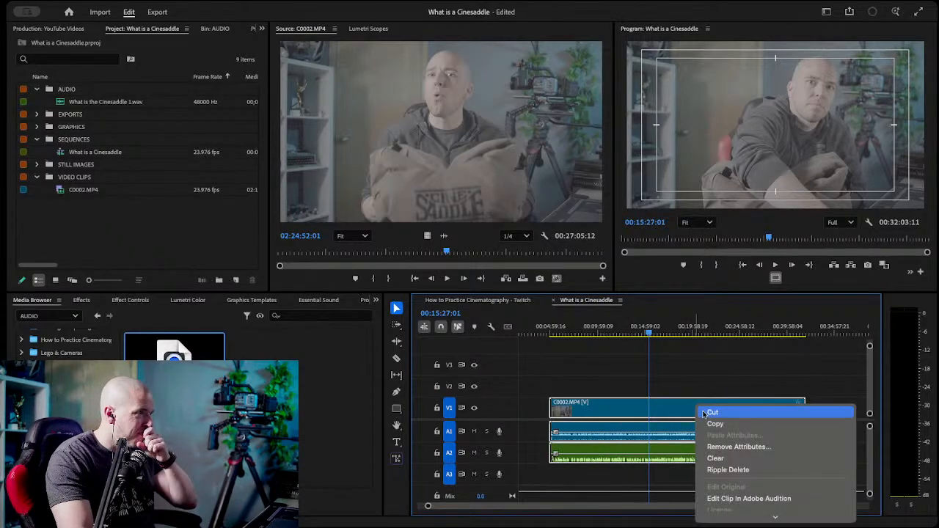
{"action": "scroll", "coordinate": [767, 466], "scroll_direction": "down", "scroll_amount": 5}
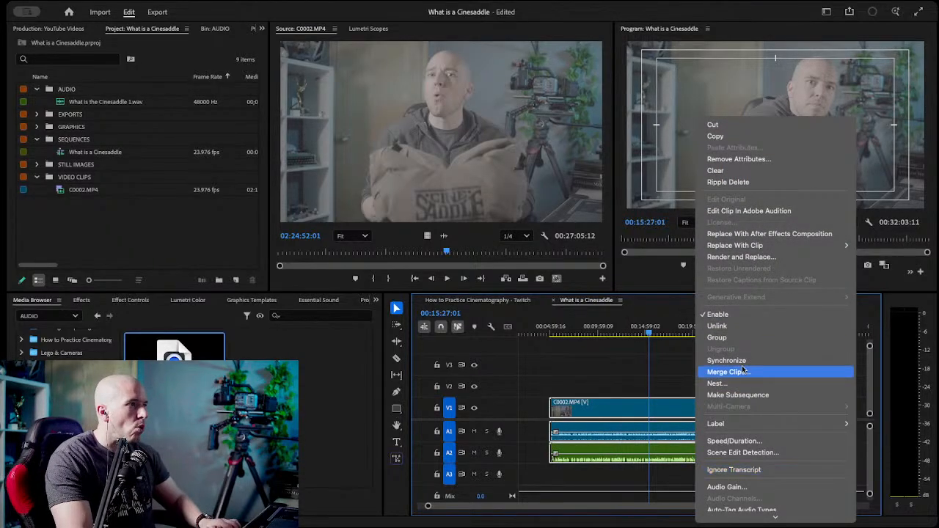
{"action": "left_click", "coordinate": [769, 362]}
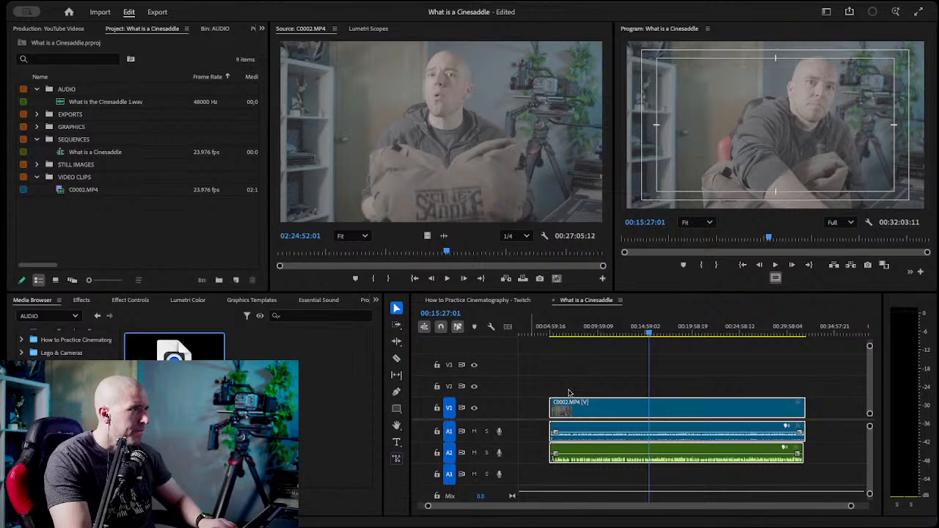
{"action": "left_click", "coordinate": [597, 378]}
Examine the alignment of the clap's waveforms on A1 and A2 up close, with the playhead at 00:05:12:01.
{"action": "left_click_drag", "start_coordinate": [850, 506], "coordinate": [674, 505]}
{"action": "scroll", "coordinate": [674, 490], "scroll_direction": "left", "scroll_amount": 5}
{"action": "scroll", "coordinate": [675, 488], "scroll_direction": "left", "scroll_amount": 15}
{"action": "scroll", "coordinate": [680, 482], "scroll_direction": "right", "scroll_amount": 10}
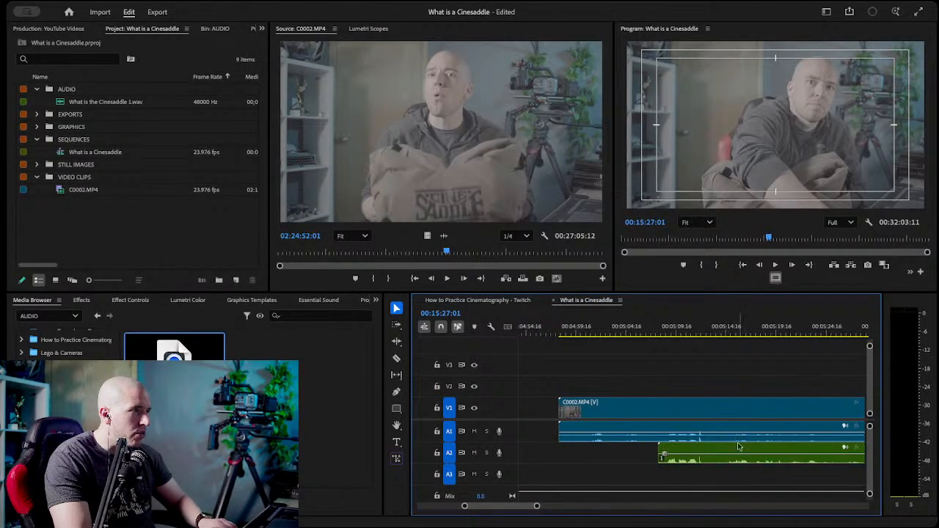
{"action": "left_click", "coordinate": [699, 332]}
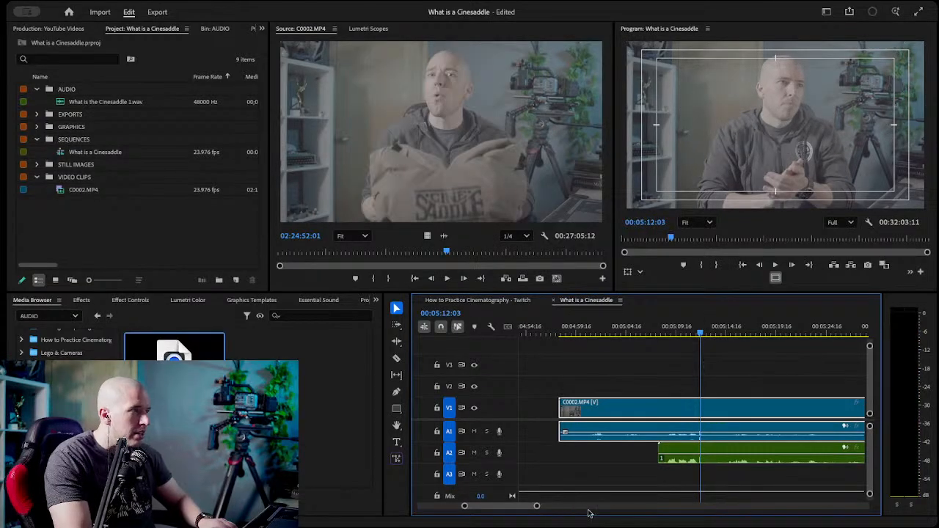
{"action": "left_click_drag", "start_coordinate": [536, 506], "coordinate": [503, 507]}
{"action": "left_click", "coordinate": [663, 338]}
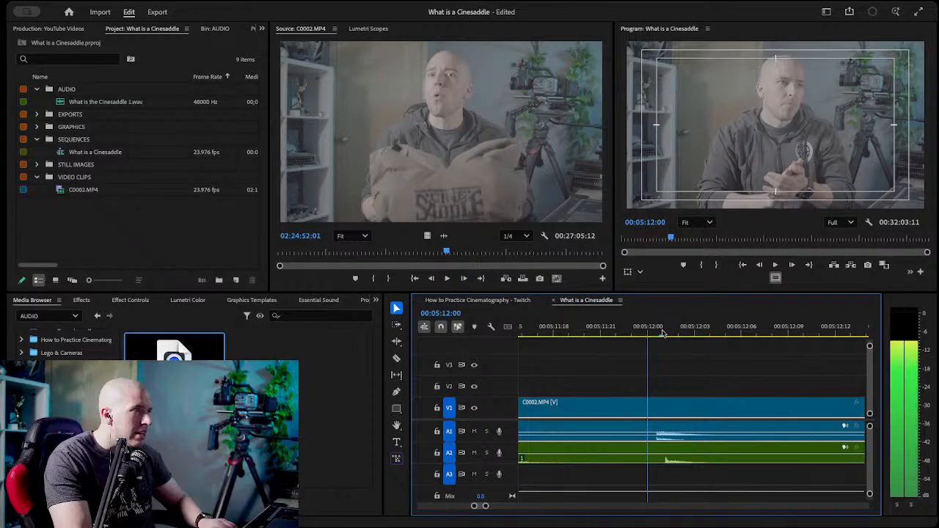
Check the timeline's timecode display formats and close the How to Practice Cinematography - Twitch sequence.
{"action": "right_click", "coordinate": [442, 320]}
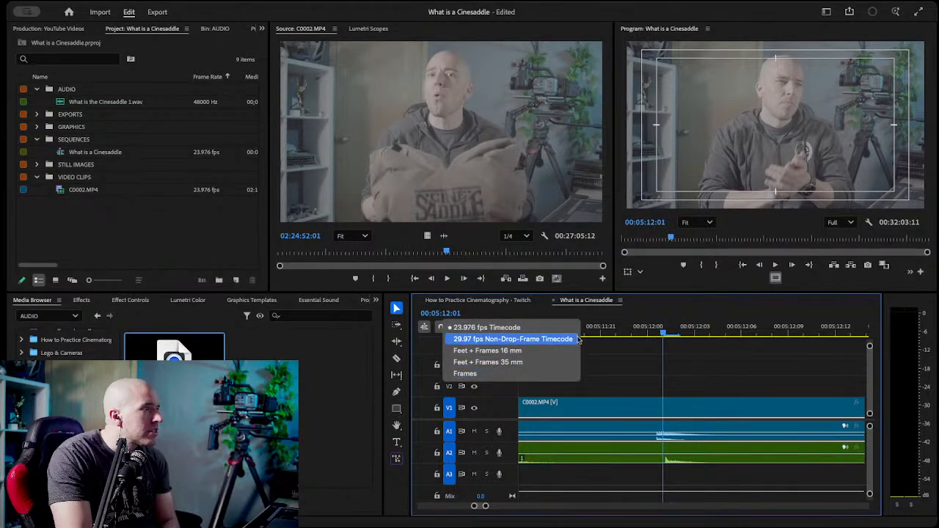
{"action": "left_click", "coordinate": [488, 312]}
{"action": "right_click", "coordinate": [564, 303]}
{"action": "left_click", "coordinate": [532, 319]}
{"action": "left_click", "coordinate": [419, 301]}
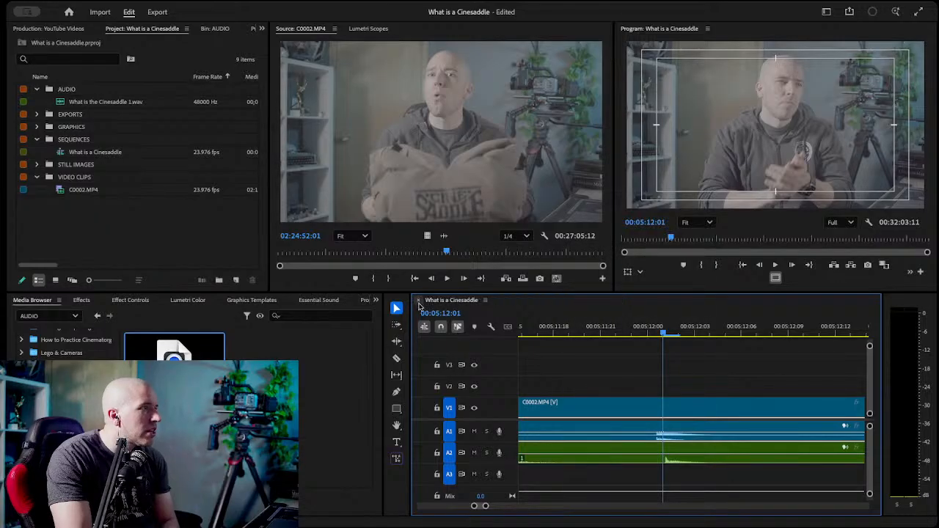
Show audio time units in the What is a Cinesaddle timeline, after checking its timecode formats and display options.
{"action": "right_click", "coordinate": [444, 301]}
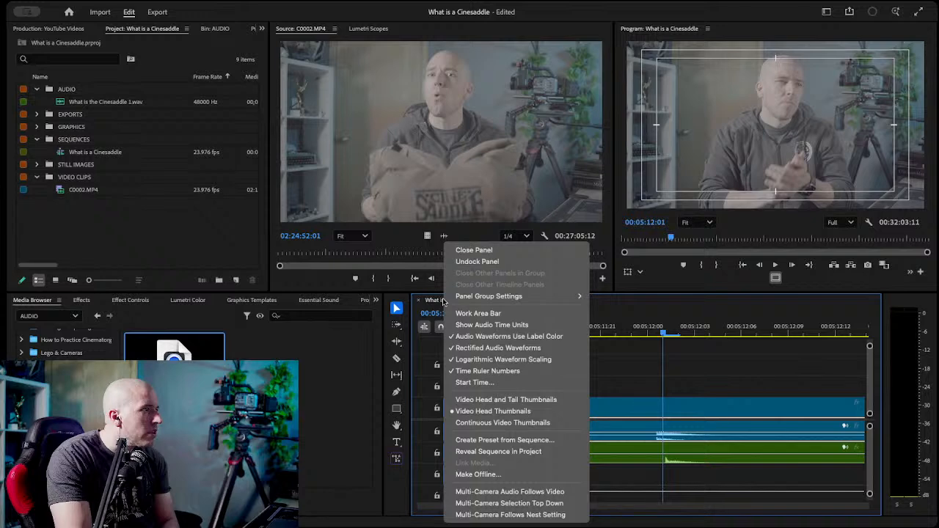
{"action": "left_click", "coordinate": [622, 361]}
{"action": "right_click", "coordinate": [444, 317]}
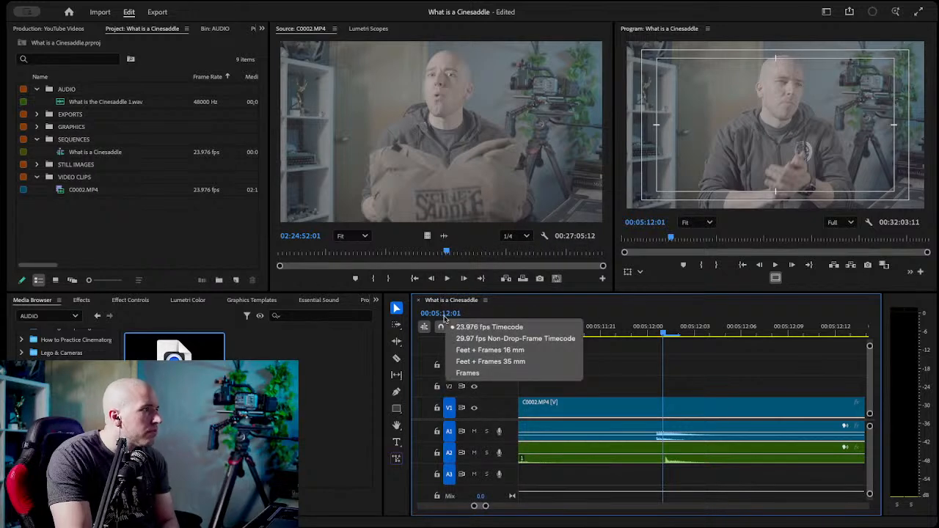
{"action": "left_click", "coordinate": [439, 318]}
{"action": "left_click", "coordinate": [438, 314]}
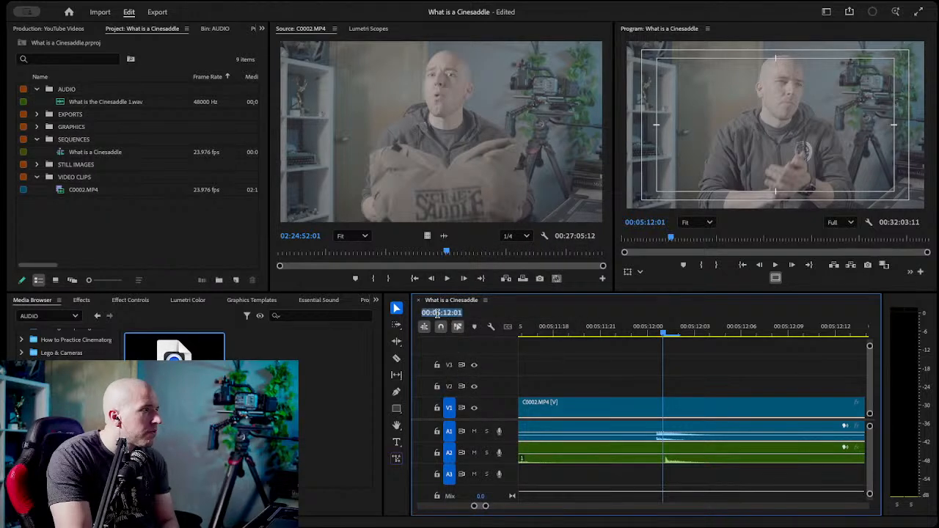
{"action": "right_click", "coordinate": [437, 316]}
{"action": "left_click", "coordinate": [517, 311]}
{"action": "right_click", "coordinate": [486, 311]}
{"action": "left_click", "coordinate": [475, 312]}
{"action": "right_click", "coordinate": [459, 302]}
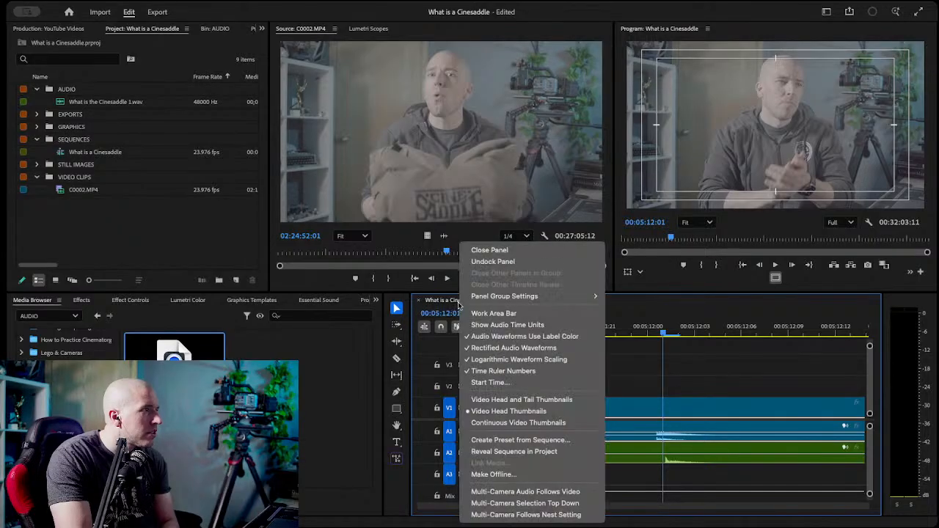
{"action": "left_click", "coordinate": [507, 325]}
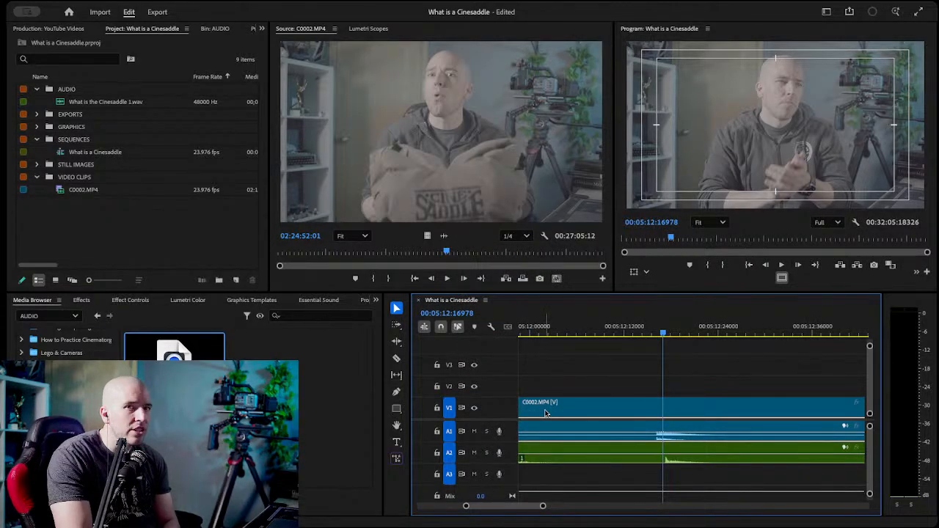
Turn off snapping and slide the A2 recording so its clap lines up with the A1 clap at 00:05:12:16044.
{"action": "left_click", "coordinate": [655, 326]}
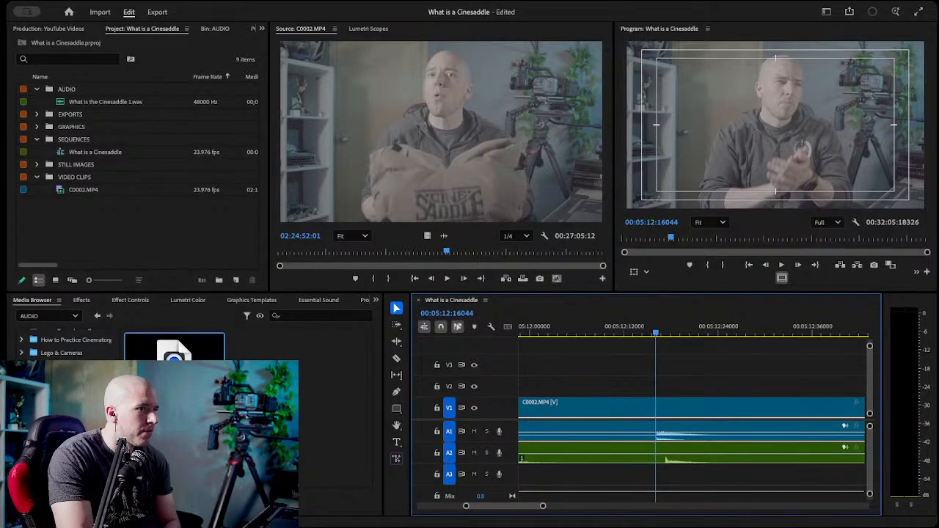
{"action": "left_click", "coordinate": [722, 455]}
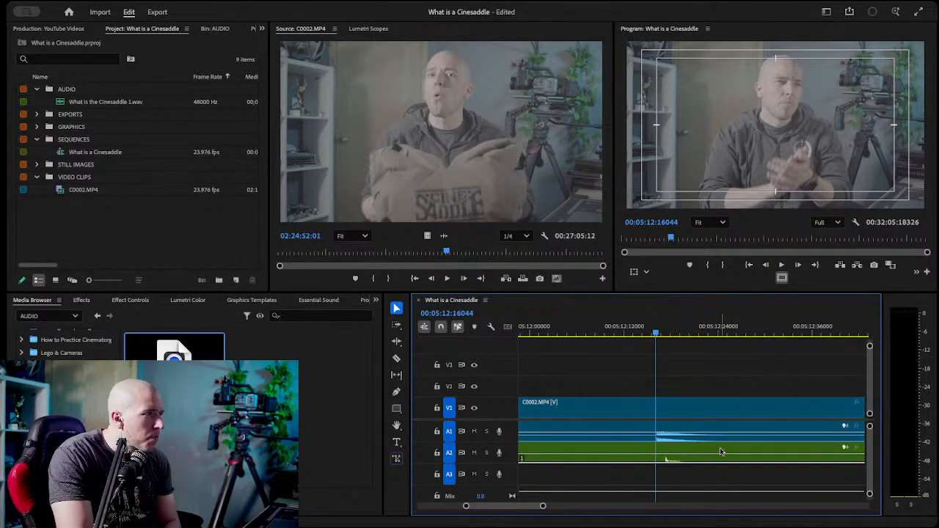
{"action": "mouse_move", "coordinate": [722, 450]}
{"action": "left_mouse_down"}
{"action": "mouse_move", "coordinate": [704, 451]}
{"action": "mouse_move", "coordinate": [712, 455]}
{"action": "left_mouse_up"}
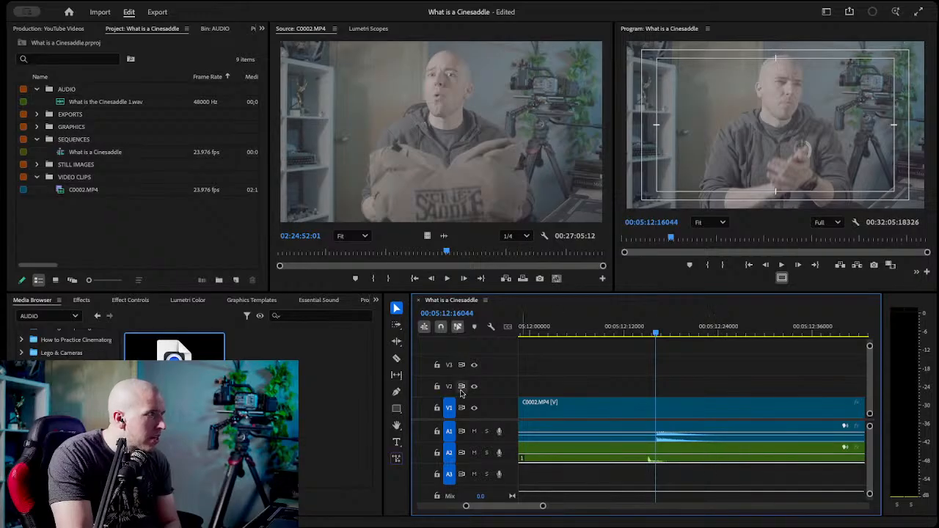
{"action": "left_click", "coordinate": [441, 328]}
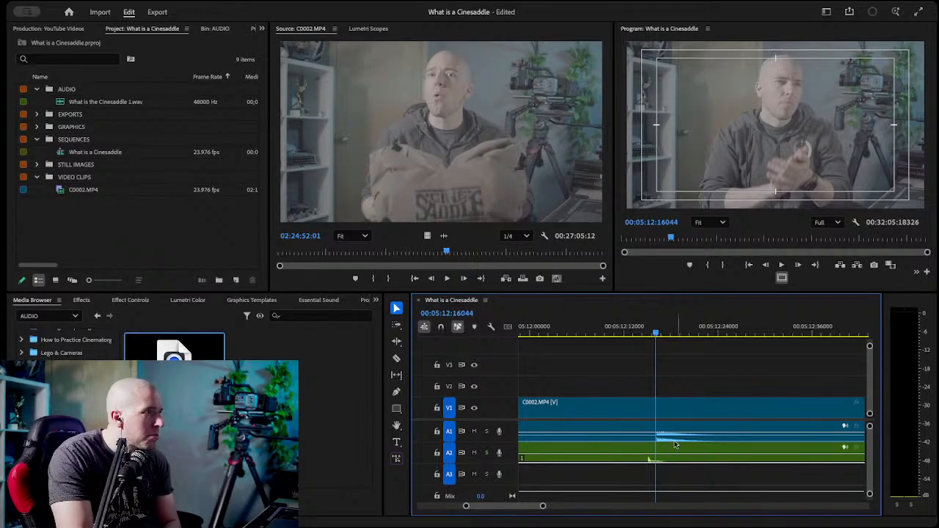
{"action": "left_click_drag", "start_coordinate": [676, 454], "coordinate": [679, 451]}
{"action": "key", "text": "super+z"}
{"action": "left_click_drag", "start_coordinate": [677, 451], "coordinate": [683, 452]}
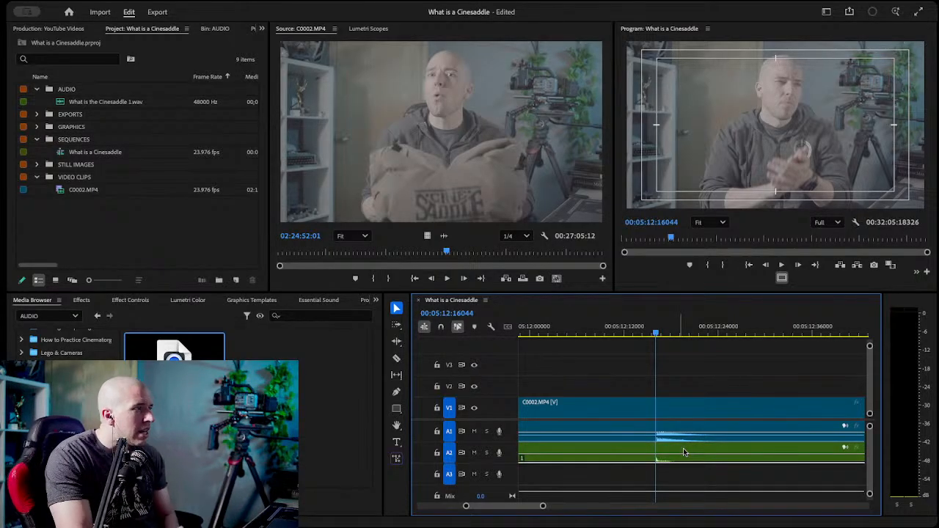
Fine-tune the A2 recording's position so its clap starts with the A1 clap at 00:05:12:16063.
{"action": "scroll", "coordinate": [684, 452], "scroll_direction": "down", "scroll_amount": 1}
{"action": "scroll", "coordinate": [684, 452], "scroll_direction": "right", "scroll_amount": 3}
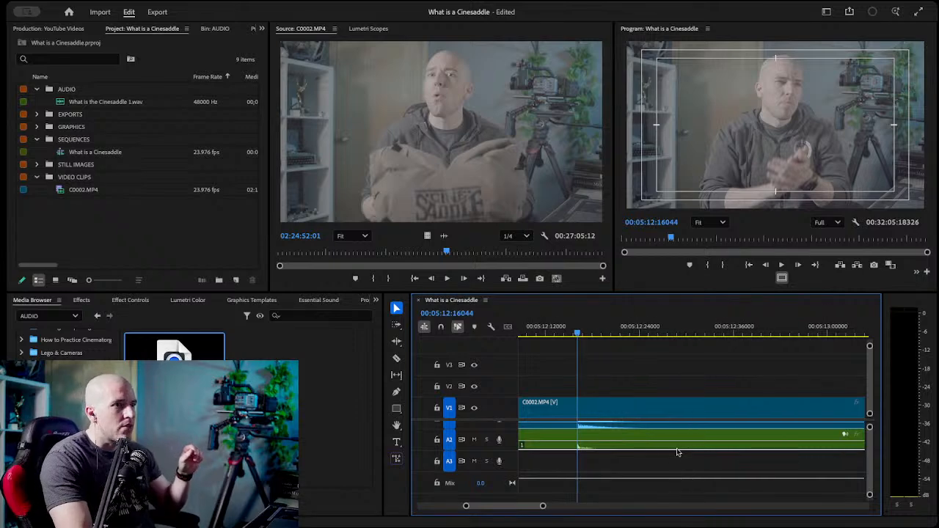
{"action": "scroll", "coordinate": [608, 444], "scroll_direction": "up", "scroll_amount": 1}
{"action": "scroll", "coordinate": [608, 444], "scroll_direction": "left", "scroll_amount": 10}
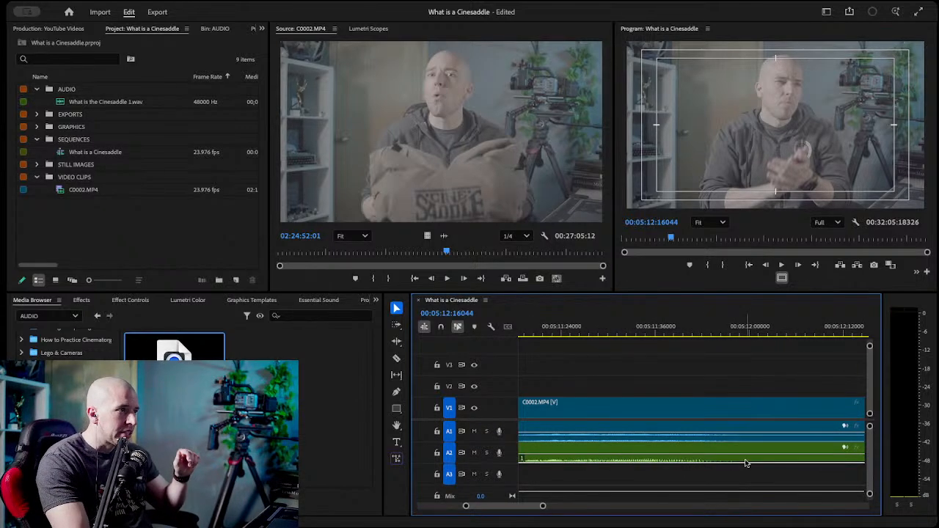
{"action": "scroll", "coordinate": [744, 461], "scroll_direction": "right", "scroll_amount": 9}
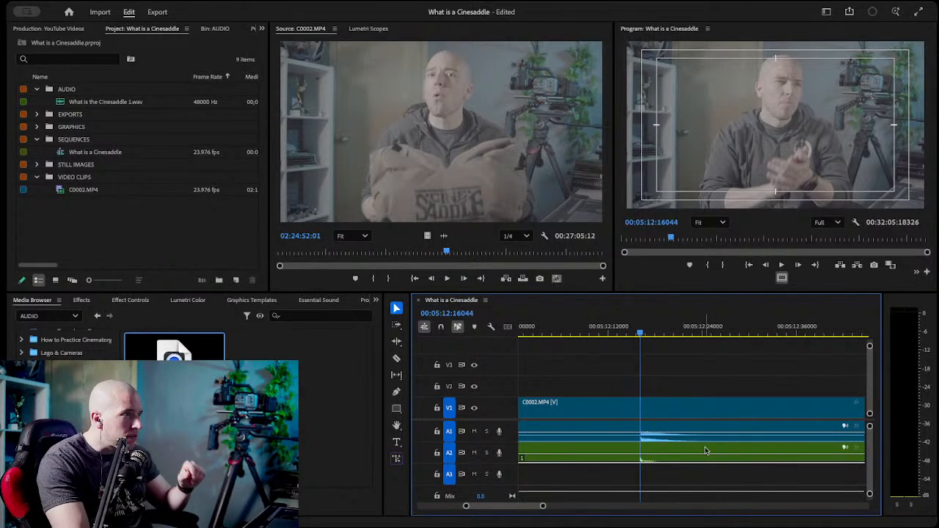
{"action": "key", "text": "equal"}
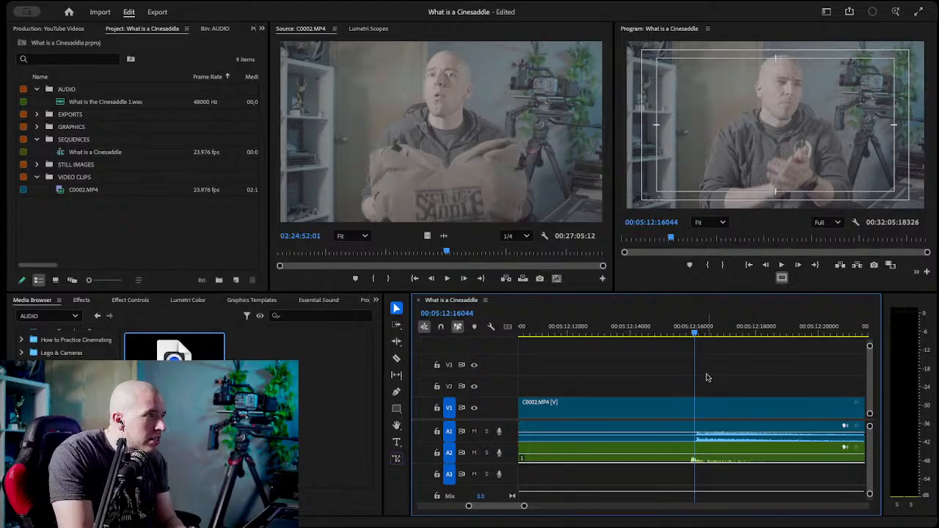
{"action": "key", "text": "space"}
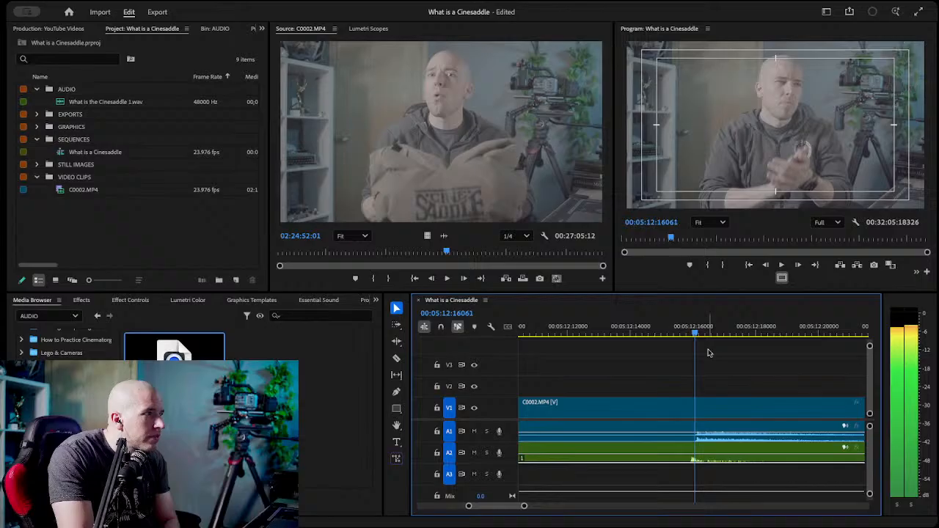
{"action": "left_click", "coordinate": [683, 452]}
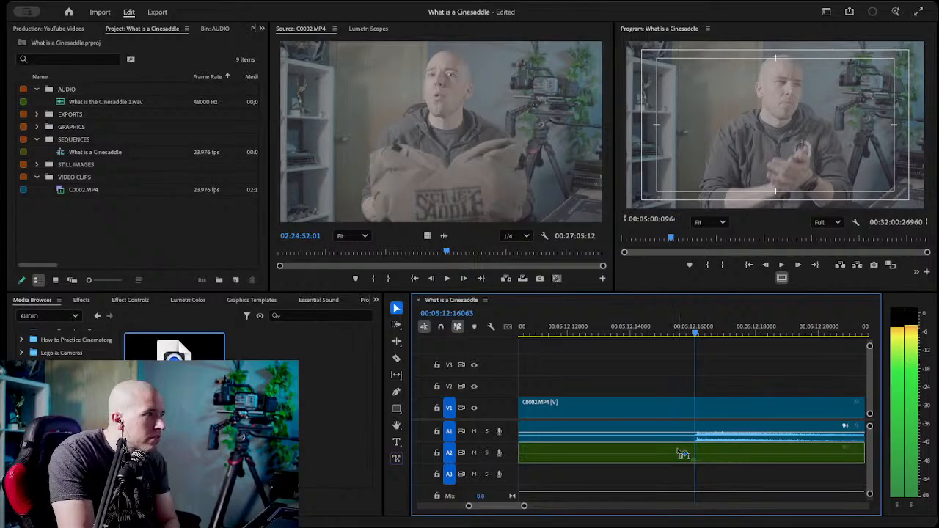
{"action": "left_click_drag", "start_coordinate": [678, 450], "coordinate": [678, 451]}
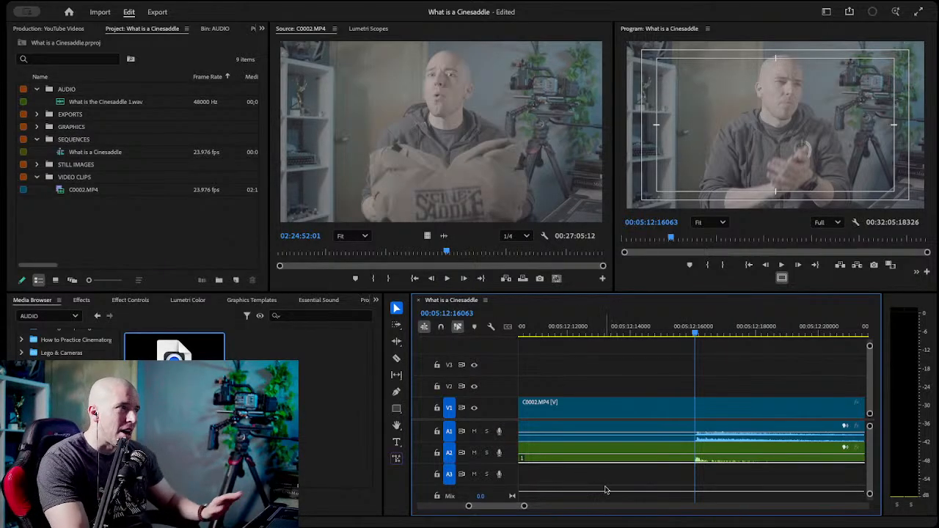
Turn off audio time units in the What is a Cinesaddle timeline.
{"action": "left_click_drag", "start_coordinate": [524, 507], "coordinate": [664, 507]}
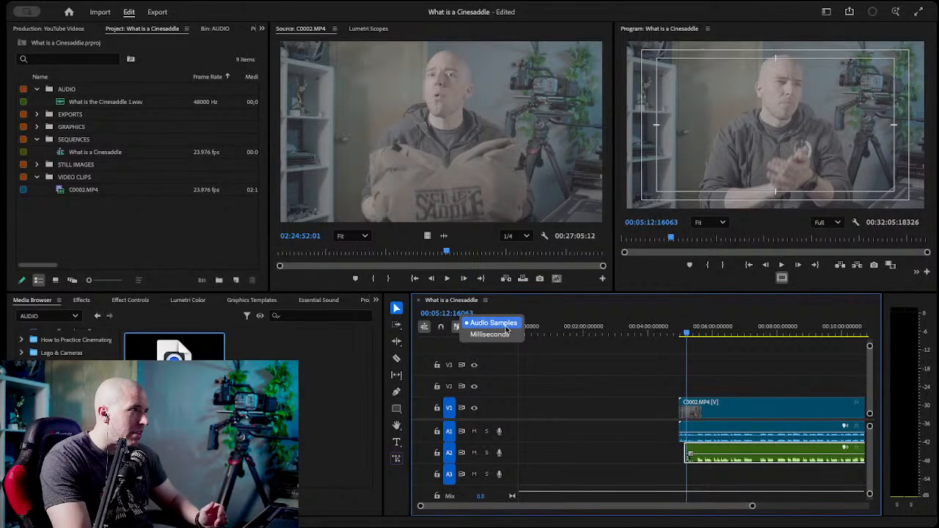
{"action": "right_click", "coordinate": [457, 301]}
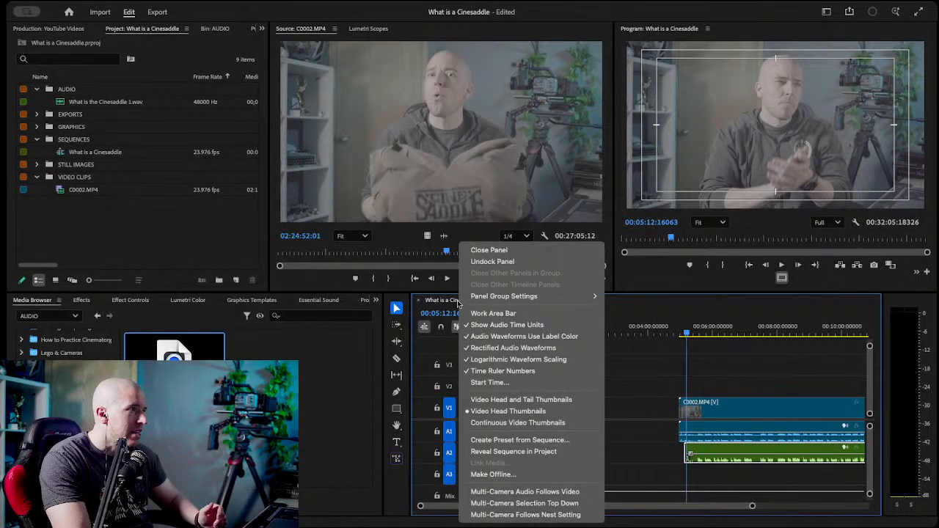
{"action": "left_click", "coordinate": [507, 325]}
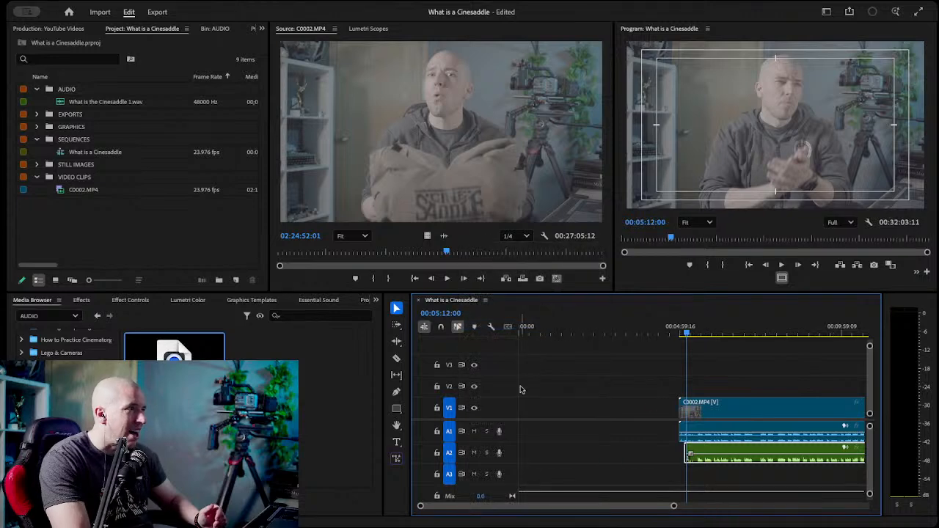
Group the C0002.MP4 video and audio with the A2 recording and move the group to the start of the sequence.
{"action": "left_click_drag", "start_coordinate": [706, 370], "coordinate": [748, 462]}
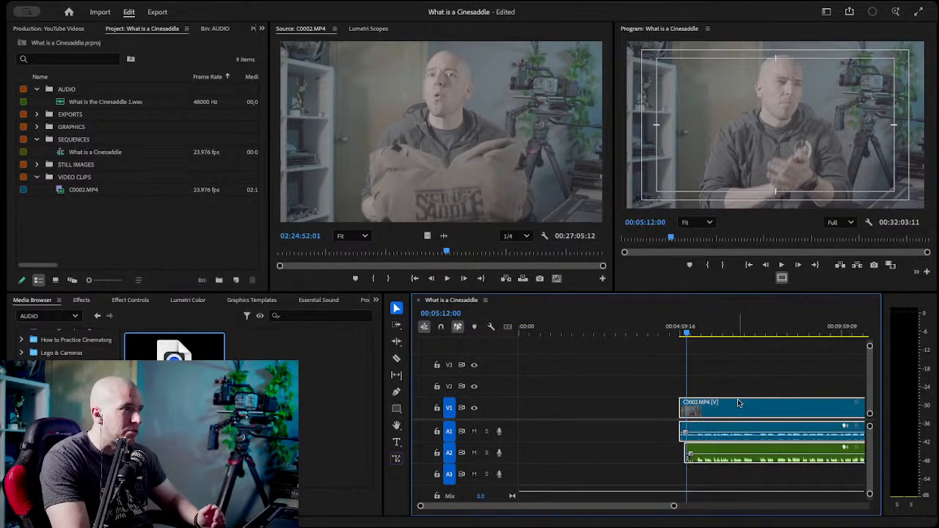
{"action": "right_click", "coordinate": [750, 413]}
{"action": "scroll", "coordinate": [807, 474], "scroll_direction": "down", "scroll_amount": 5}
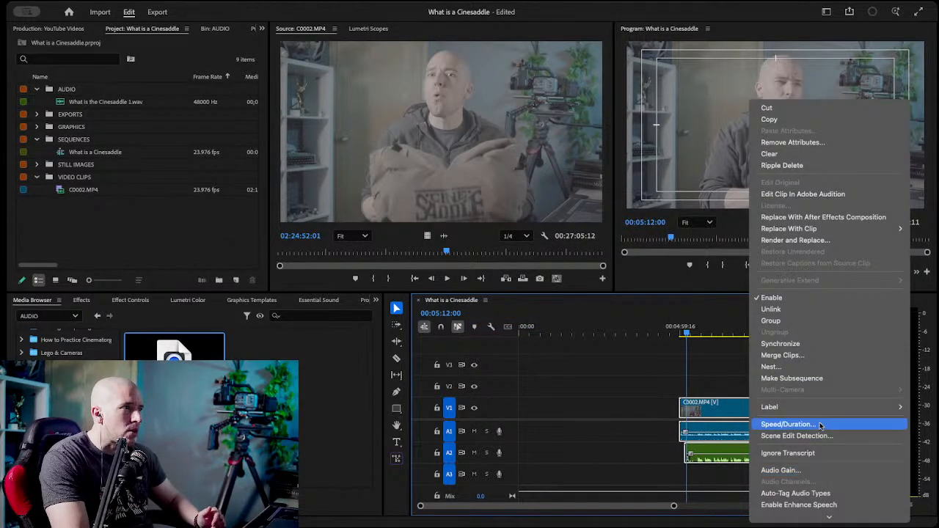
{"action": "left_click", "coordinate": [813, 322]}
{"action": "left_click_drag", "start_coordinate": [752, 406], "coordinate": [704, 413]}
{"action": "left_click_drag", "start_coordinate": [770, 411], "coordinate": [649, 411]}
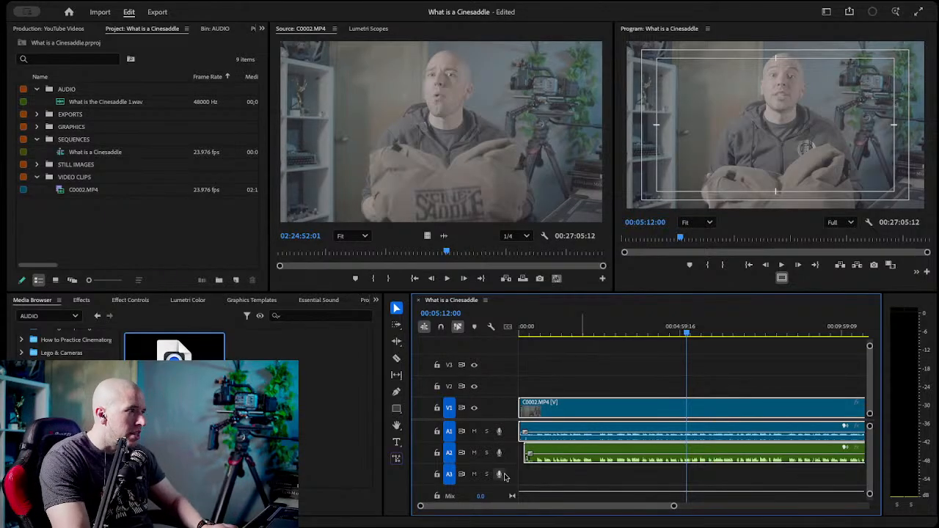
Mute track A1 and transcribe the sequence's What is the Cinesaddle recording.
{"action": "left_click", "coordinate": [474, 431]}
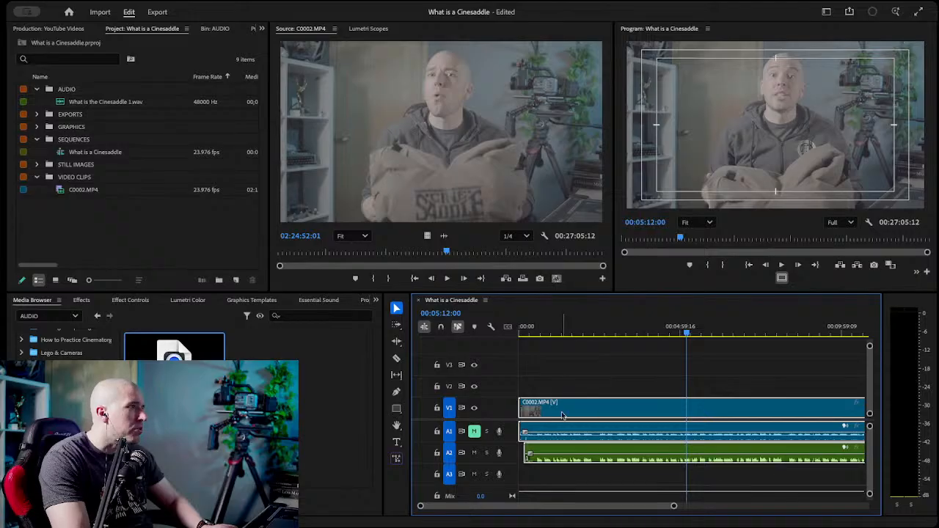
{"action": "left_click", "coordinate": [375, 300]}
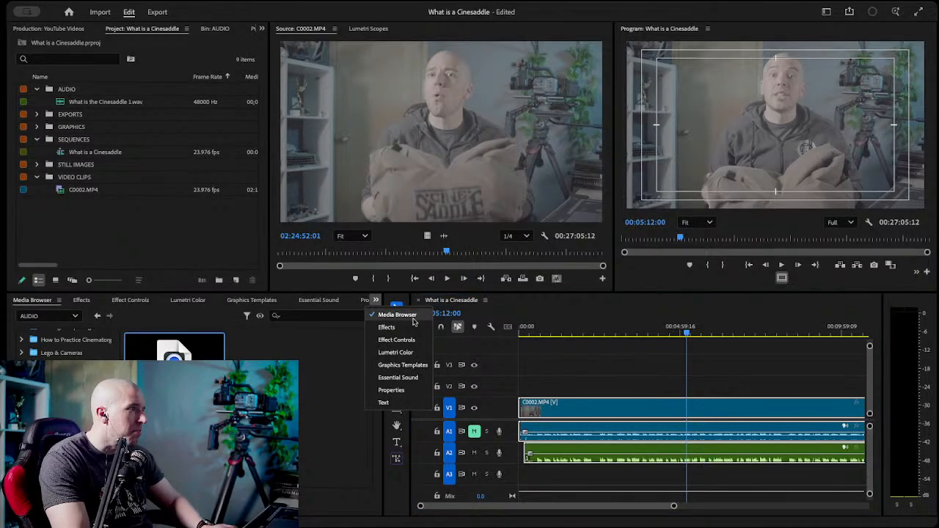
{"action": "left_click", "coordinate": [370, 402]}
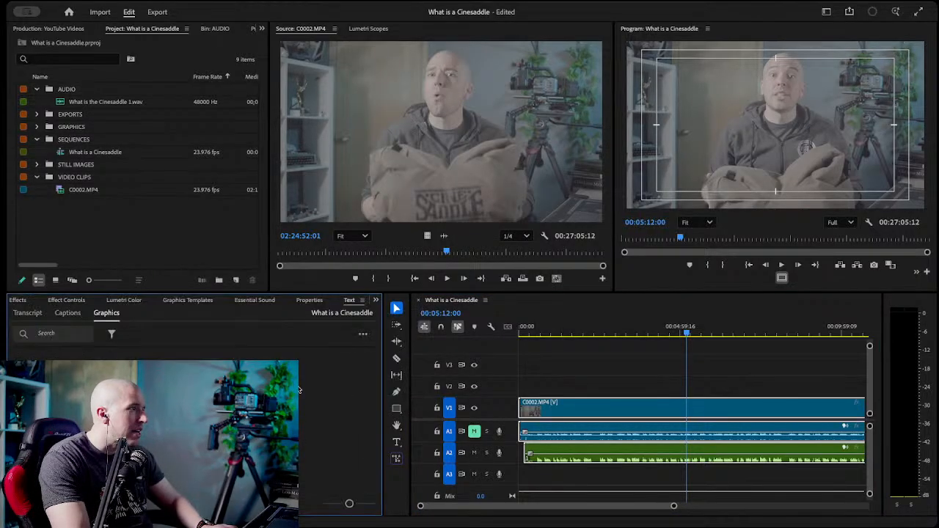
{"action": "left_click", "coordinate": [33, 315]}
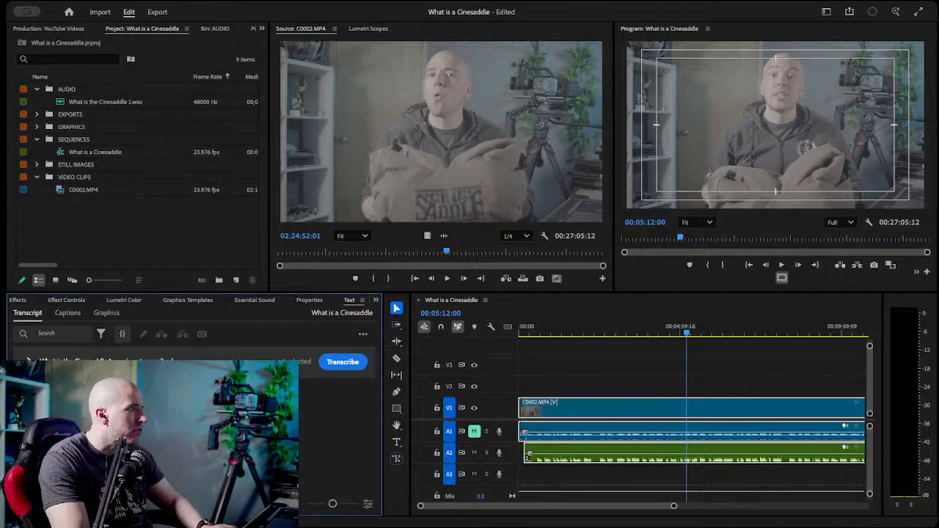
{"action": "left_click", "coordinate": [350, 365]}
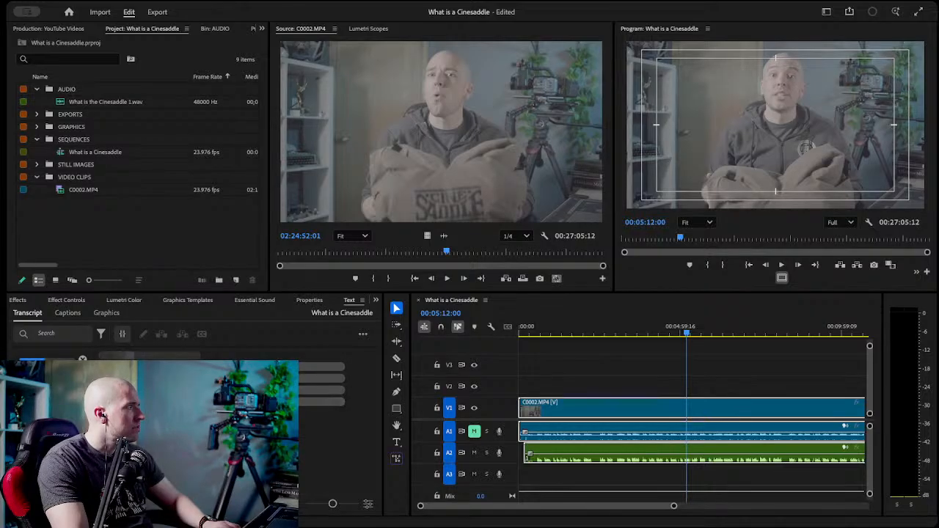
{"action": "left_click", "coordinate": [585, 17]}
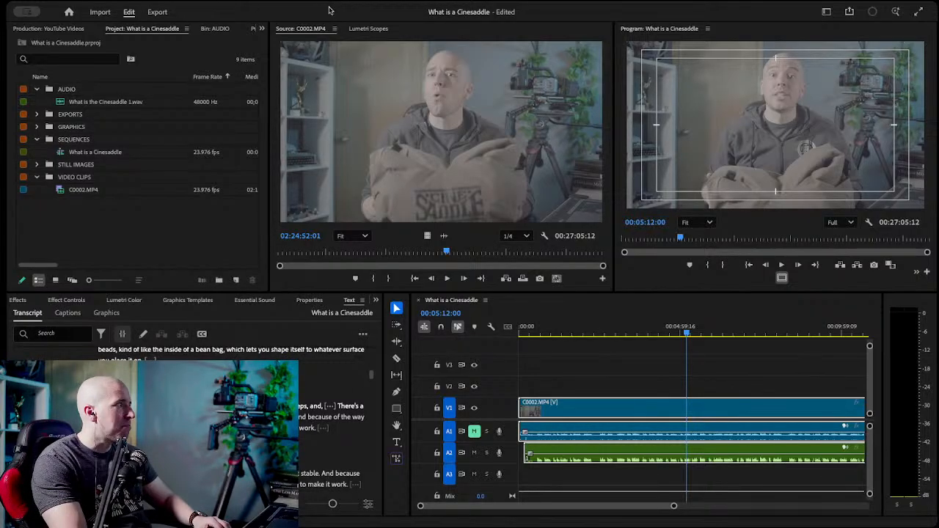
Check the sequence's playback from about 00:00:50:11, and select all its clips.
{"action": "left_click", "coordinate": [587, 368]}
{"action": "left_click", "coordinate": [556, 333]}
{"action": "left_click_drag", "start_coordinate": [555, 333], "coordinate": [547, 334]}
{"action": "key", "text": "space"}
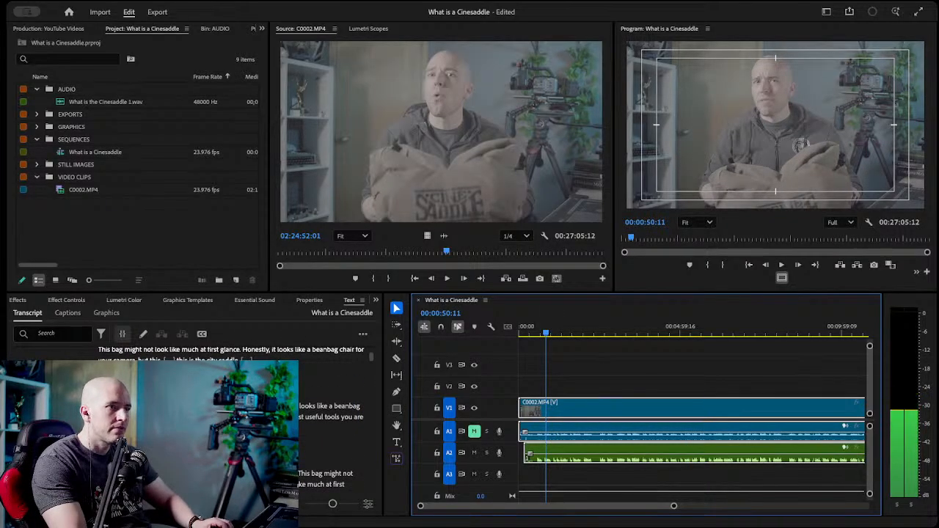
{"action": "left_click", "coordinate": [616, 390]}
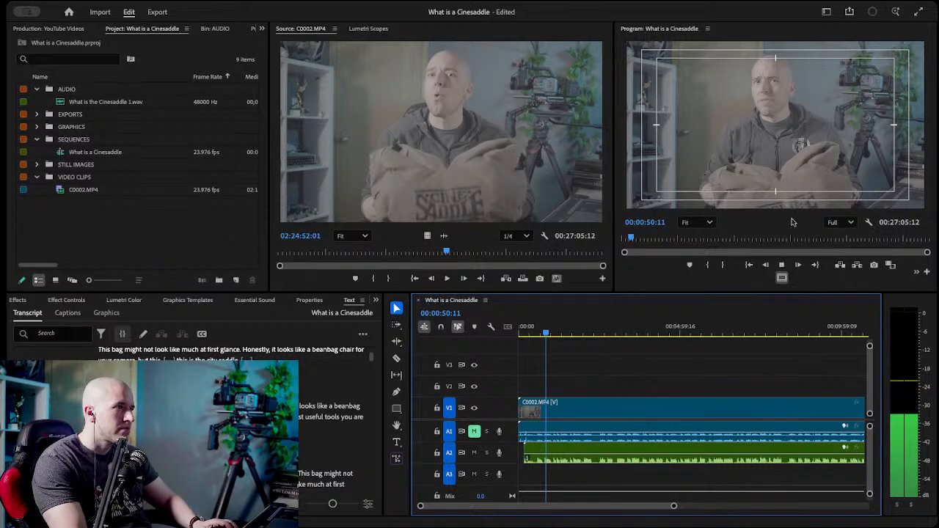
{"action": "key", "text": "super+a"}
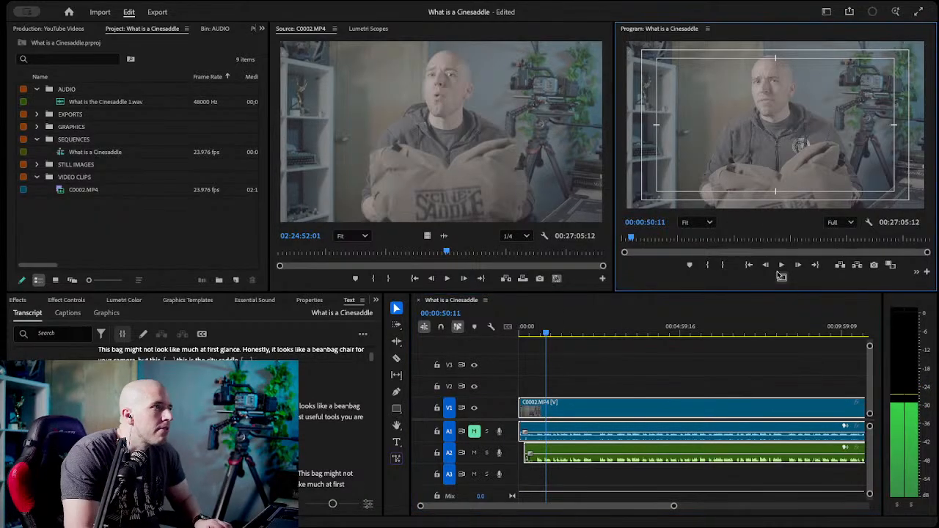
Set the program monitor's playback resolution to 1/4 and return the playhead to 00:00:00:00 with the whole sequence in view.
{"action": "left_click", "coordinate": [840, 222]}
{"action": "left_click", "coordinate": [841, 265]}
{"action": "left_click", "coordinate": [554, 345]}
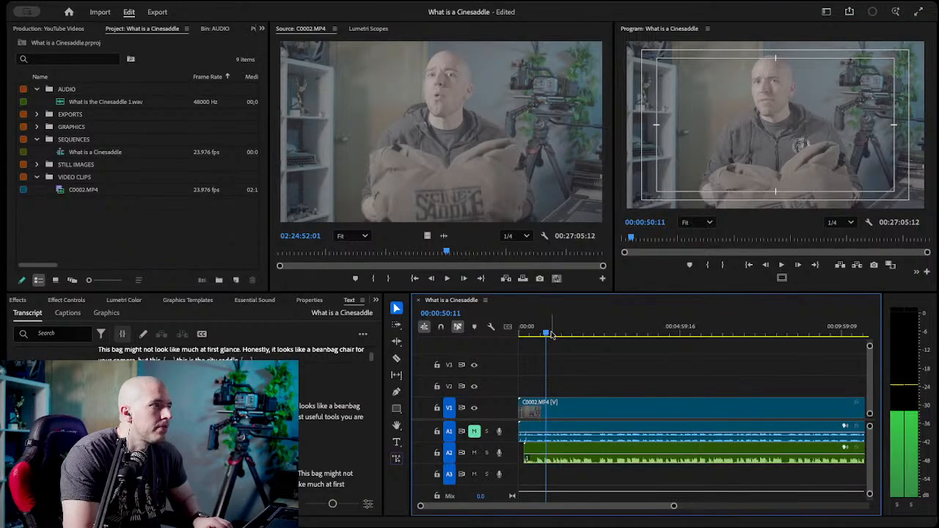
{"action": "left_click_drag", "start_coordinate": [546, 333], "coordinate": [510, 331]}
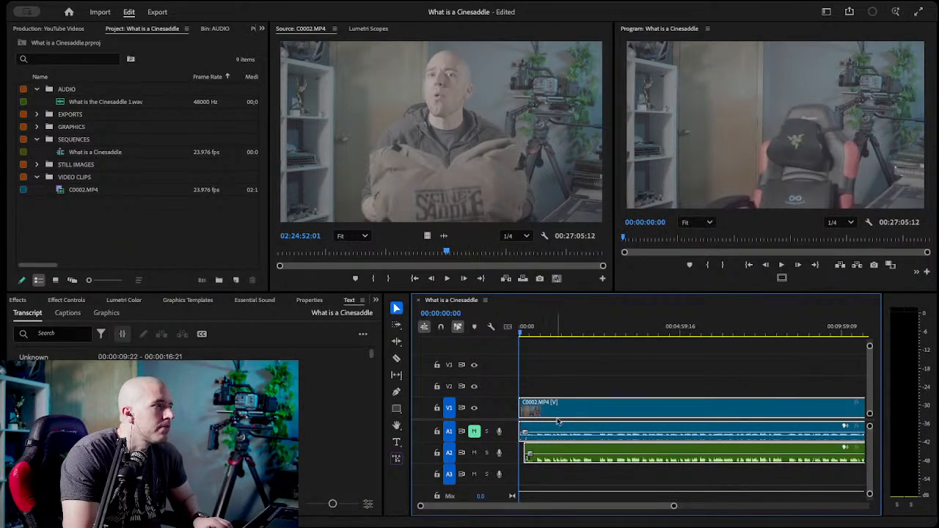
{"action": "left_click_drag", "start_coordinate": [674, 508], "coordinate": [863, 512]}
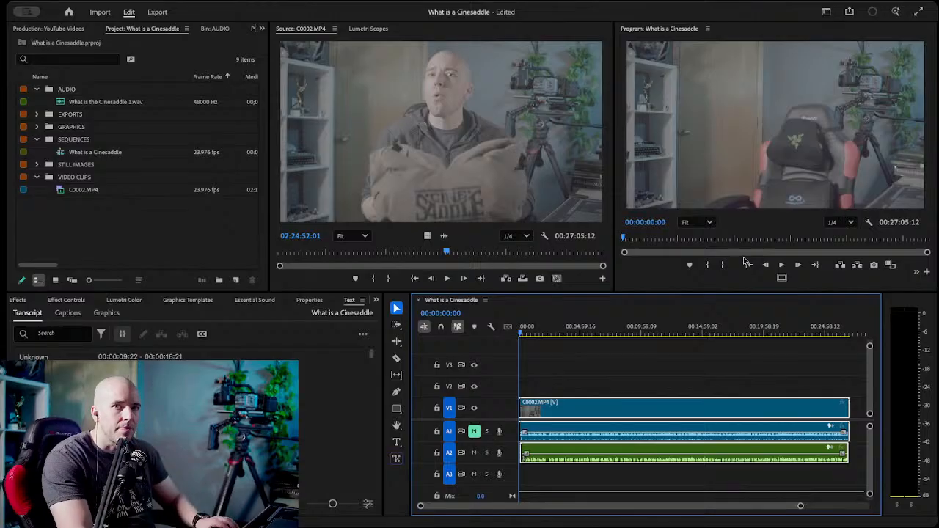
Read through the transcript's opening segments, checking the marked pauses and the repeated takes of the introduction.
{"action": "scroll", "coordinate": [194, 426], "scroll_direction": "down", "scroll_amount": 1}
{"action": "scroll", "coordinate": [195, 425], "scroll_direction": "up", "scroll_amount": 1}
{"action": "scroll", "coordinate": [195, 426], "scroll_direction": "down", "scroll_amount": 2}
{"action": "scroll", "coordinate": [194, 425], "scroll_direction": "up", "scroll_amount": 1}
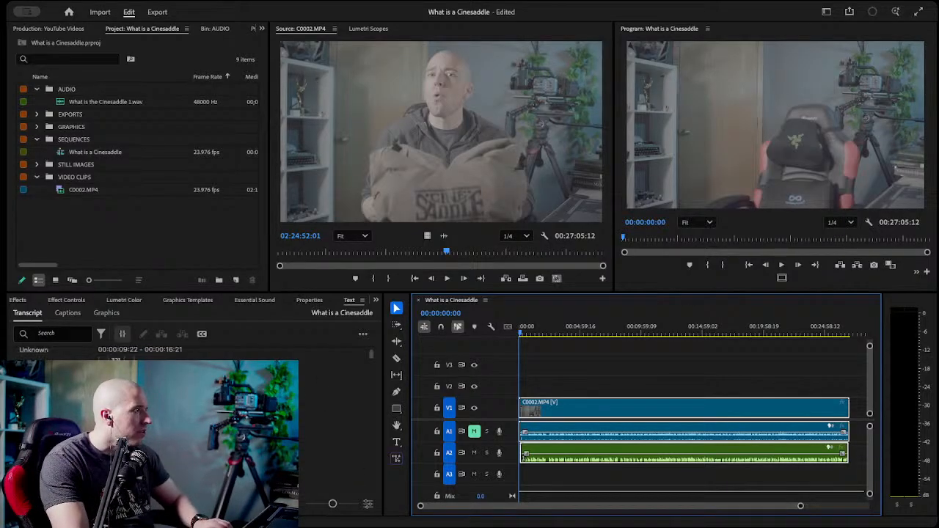
{"action": "scroll", "coordinate": [194, 426], "scroll_direction": "up", "scroll_amount": 1}
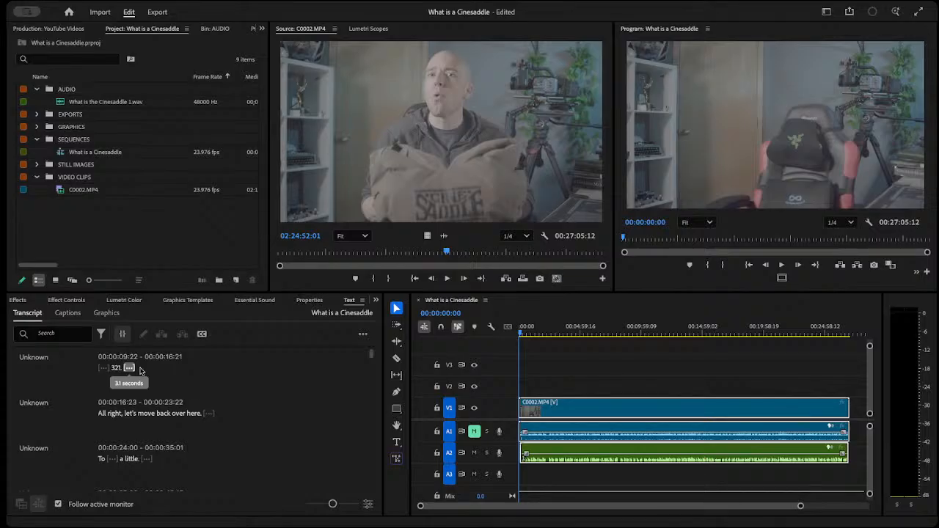
{"action": "left_click", "coordinate": [216, 385]}
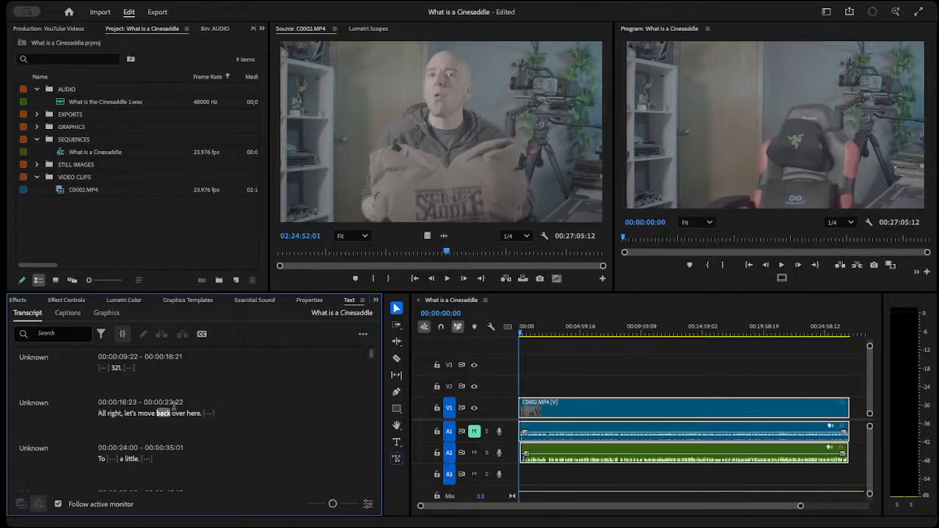
{"action": "scroll", "coordinate": [188, 427], "scroll_direction": "down", "scroll_amount": 3}
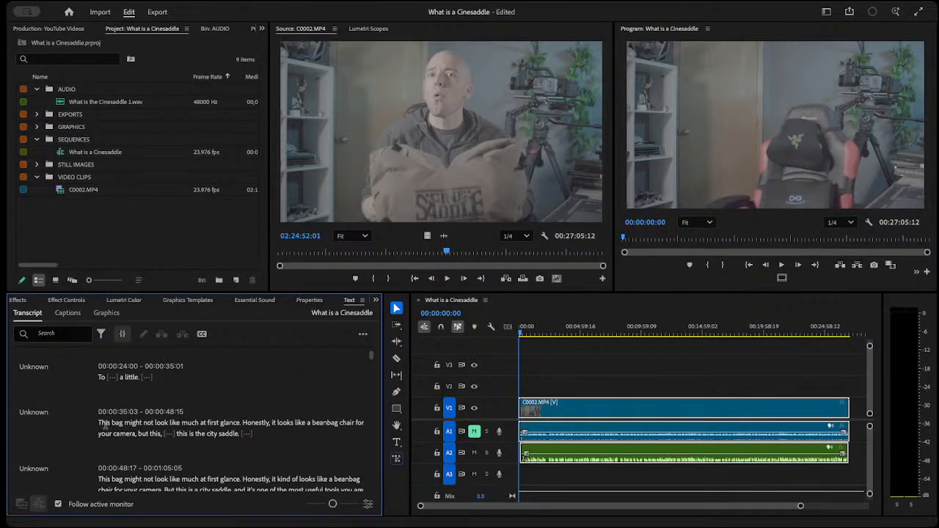
{"action": "scroll", "coordinate": [132, 477], "scroll_direction": "down", "scroll_amount": 1}
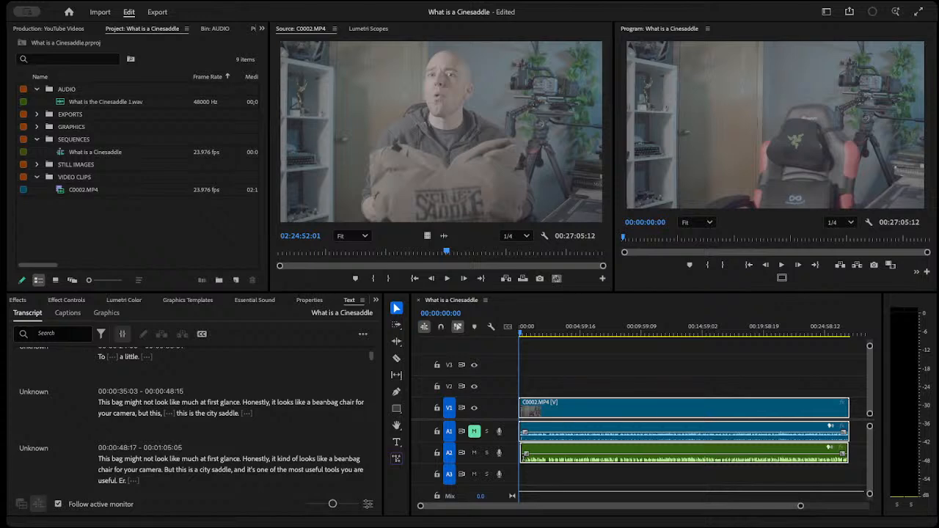
{"action": "left_click", "coordinate": [557, 16]}
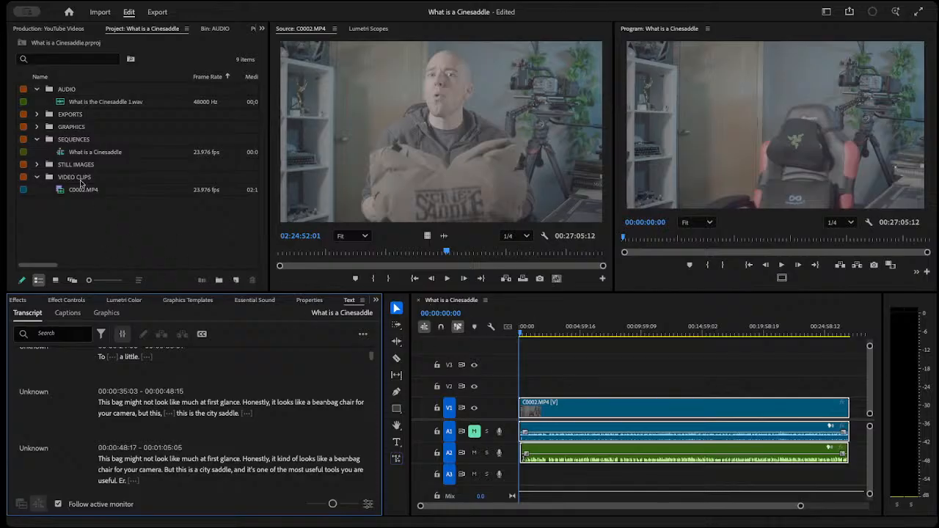
Open the How to Practice Cinematography project and its main sequence, and view the finished edit at 00:00:22:13.
{"action": "left_click", "coordinate": [44, 29]}
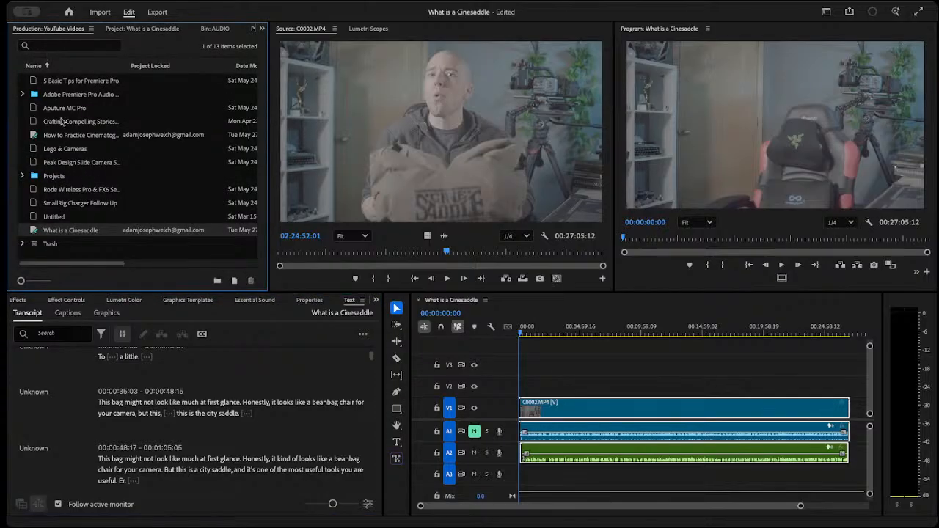
{"action": "left_click", "coordinate": [81, 141]}
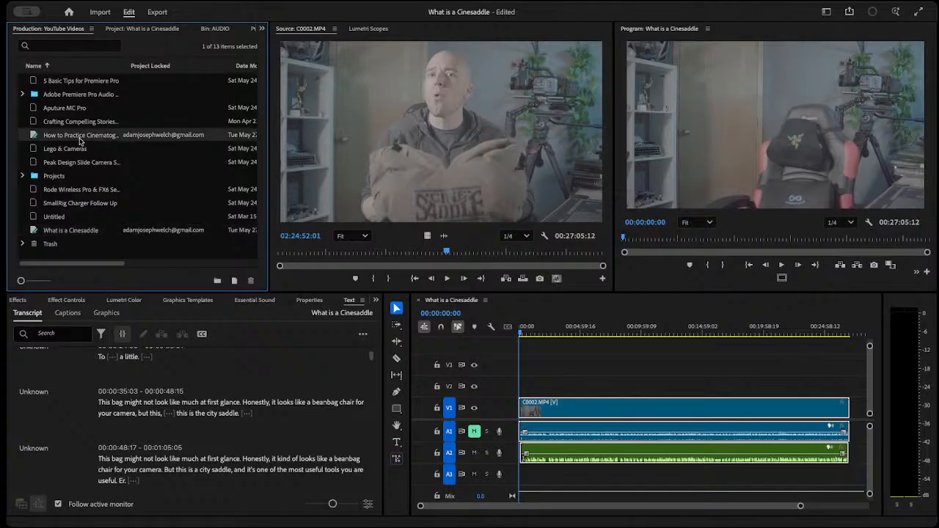
{"action": "double_click", "coordinate": [79, 141]}
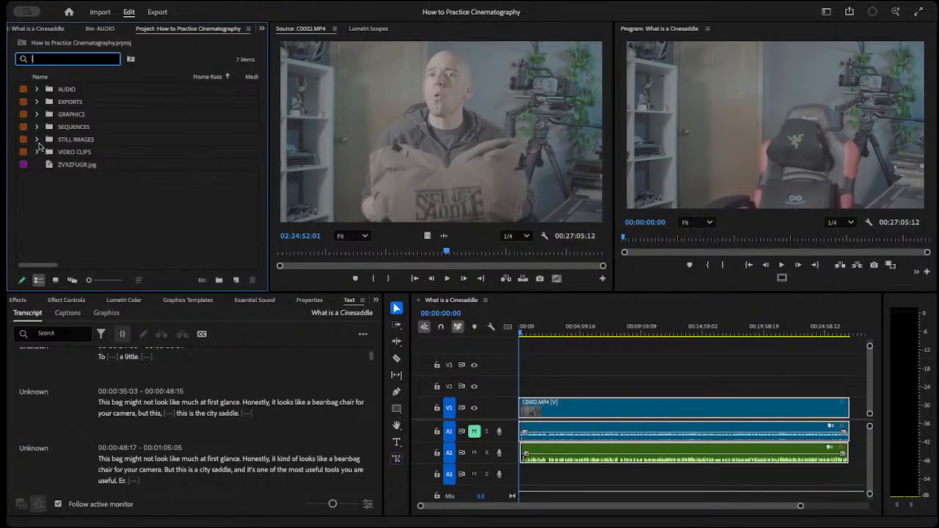
{"action": "left_click", "coordinate": [37, 127]}
{"action": "double_click", "coordinate": [92, 140]}
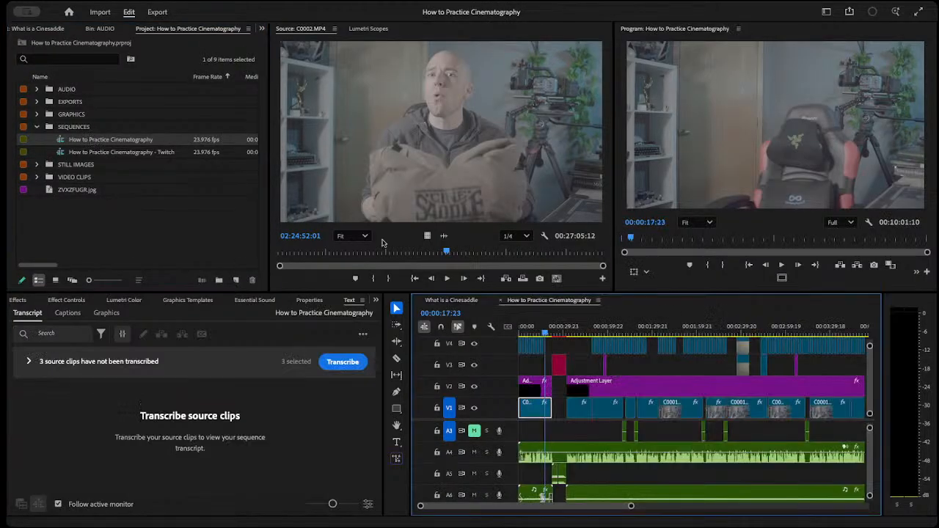
{"action": "left_click", "coordinate": [527, 334]}
{"action": "left_click_drag", "start_coordinate": [527, 334], "coordinate": [554, 332]}
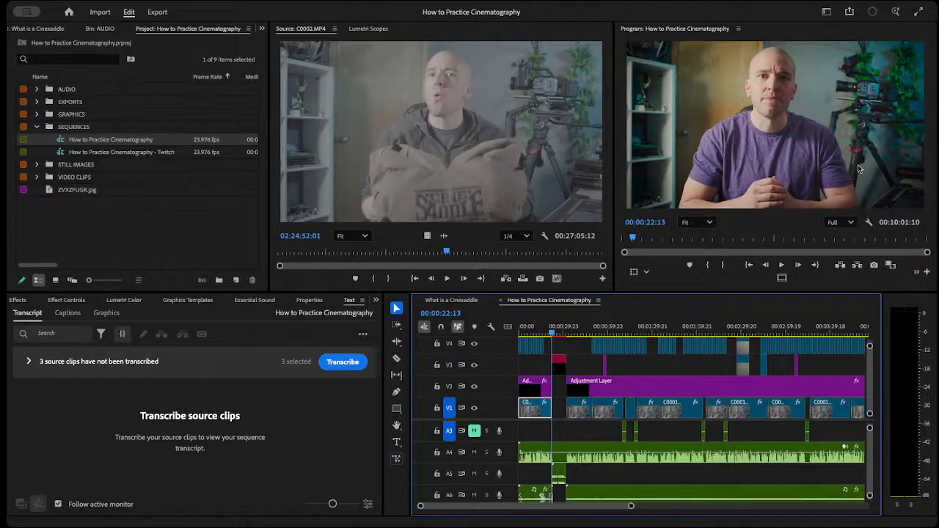
Return to the What is a Cinesaddle sequence and project, with the project's media folder on disk listed.
{"action": "left_click", "coordinate": [451, 300]}
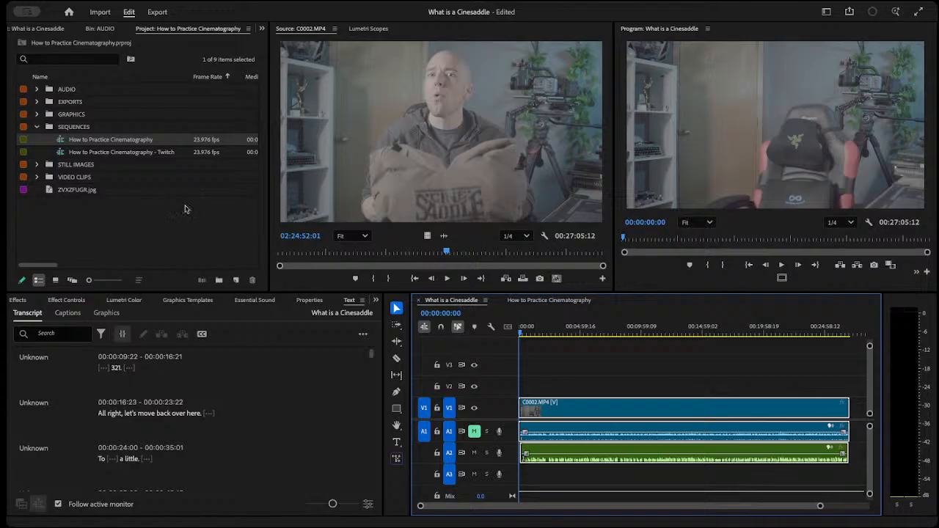
{"action": "scroll", "coordinate": [115, 300], "scroll_direction": "up", "scroll_amount": 7}
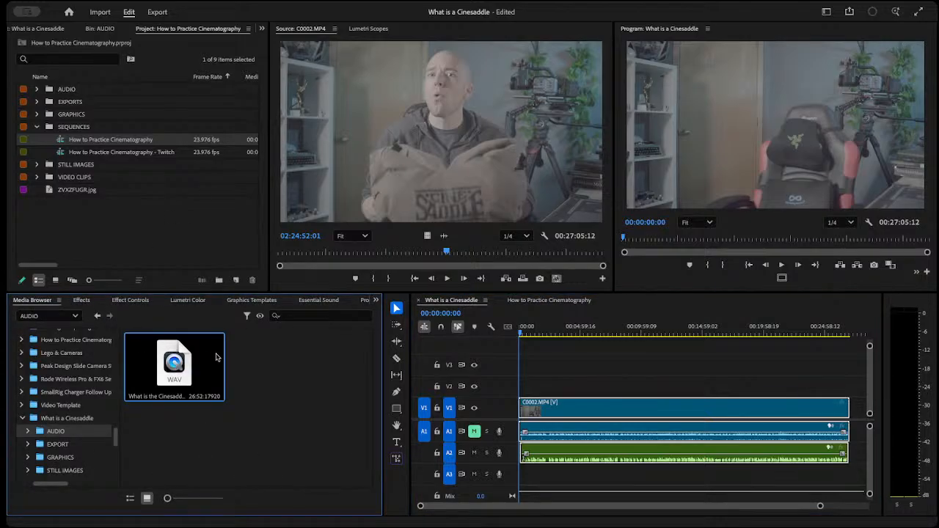
{"action": "left_click", "coordinate": [86, 419]}
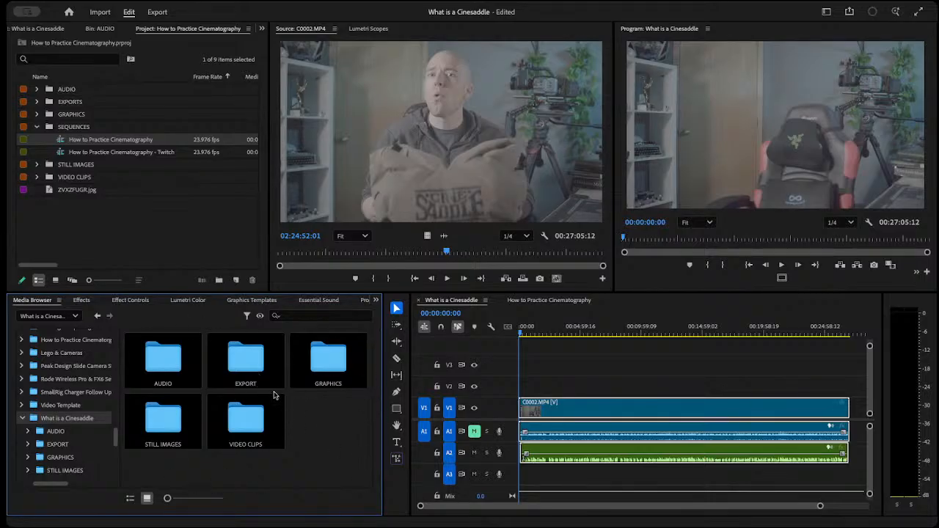
{"action": "left_click", "coordinate": [37, 126]}
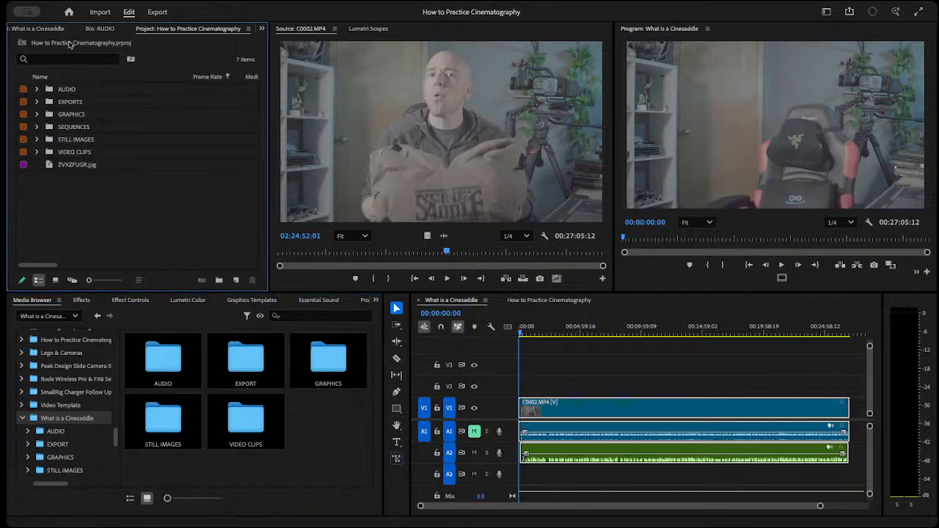
{"action": "left_click", "coordinate": [40, 30]}
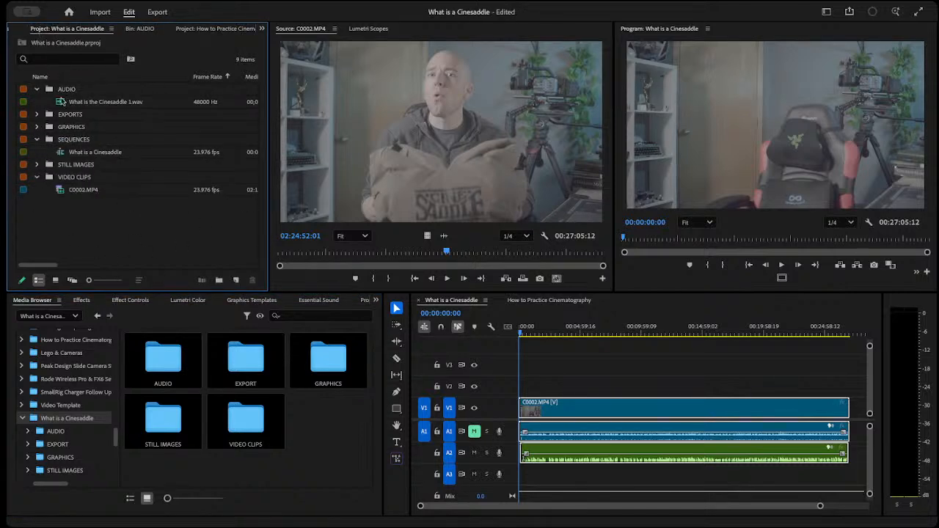
Compare the What is a Cinesaddle project's bins with its matching disk folders, including the contents of both AUDIO locations.
{"action": "left_click", "coordinate": [36, 89]}
{"action": "left_click", "coordinate": [36, 126]}
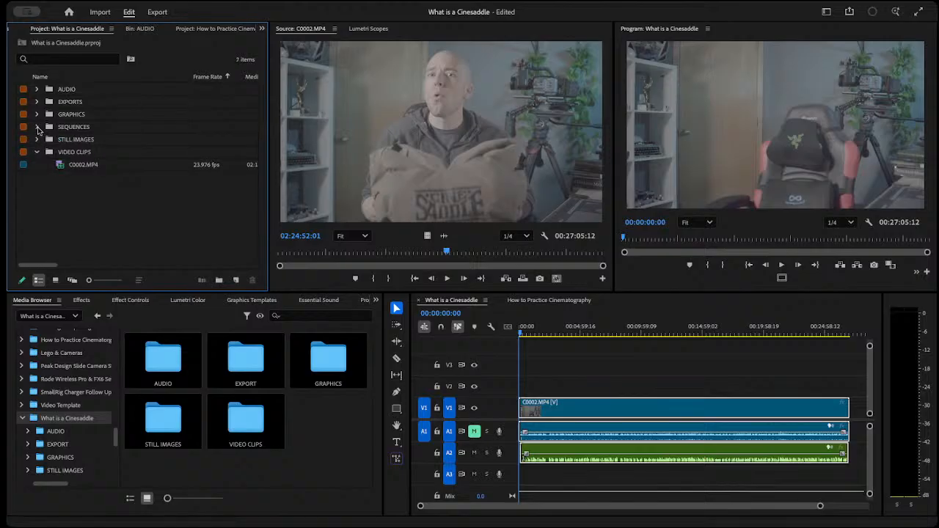
{"action": "left_click", "coordinate": [76, 154]}
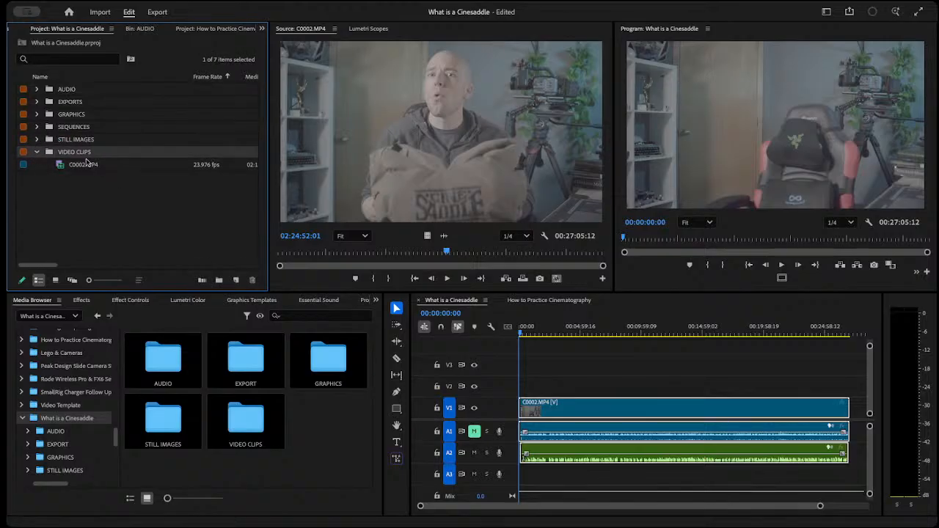
{"action": "double_click", "coordinate": [250, 428]}
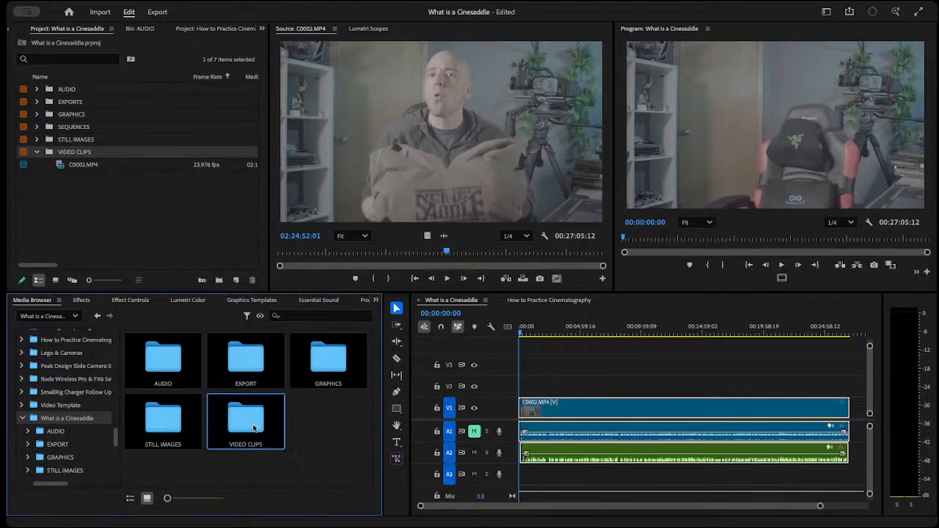
{"action": "left_click", "coordinate": [63, 409]}
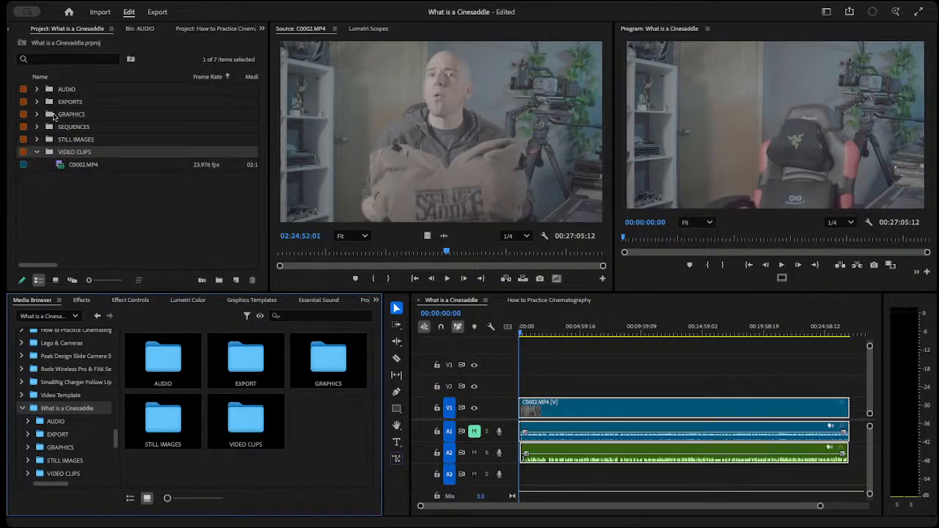
{"action": "left_click", "coordinate": [38, 88]}
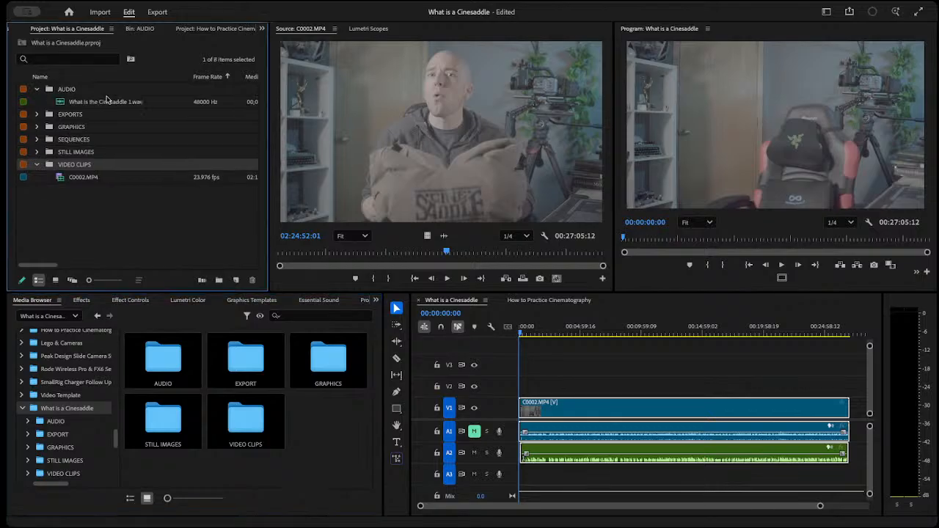
{"action": "double_click", "coordinate": [157, 347]}
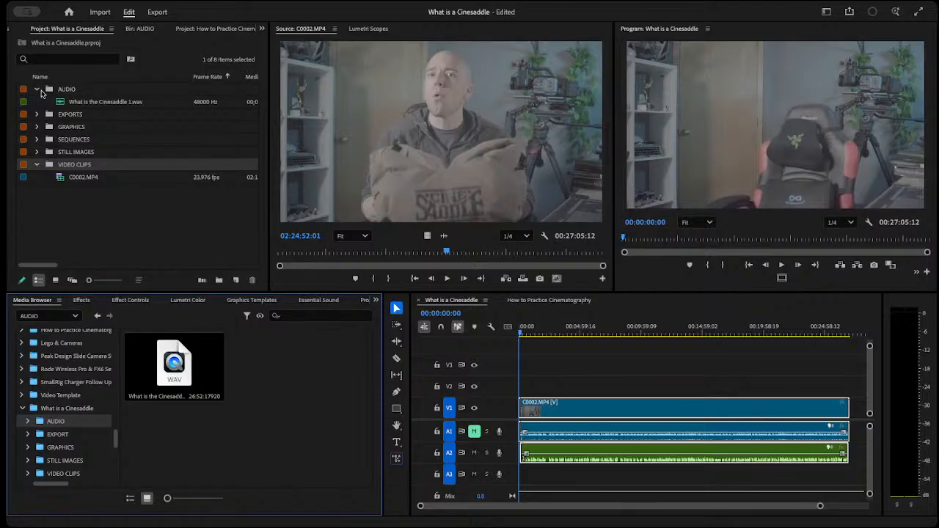
Locate the What is a Cinesaddle sequence and the What is the Cinesaddle 1.wav recording in the project's SEQUENCES and AUDIO bins.
{"action": "left_click", "coordinate": [41, 92]}
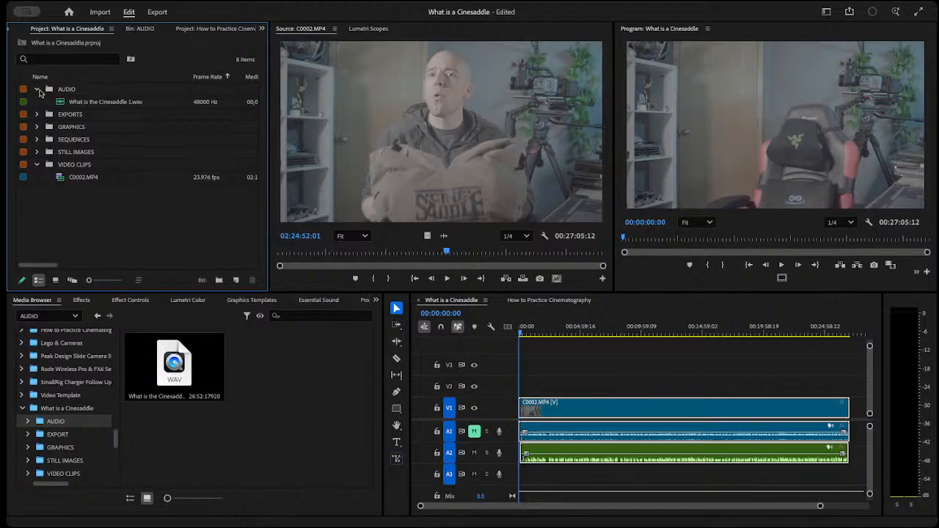
{"action": "left_click", "coordinate": [38, 89]}
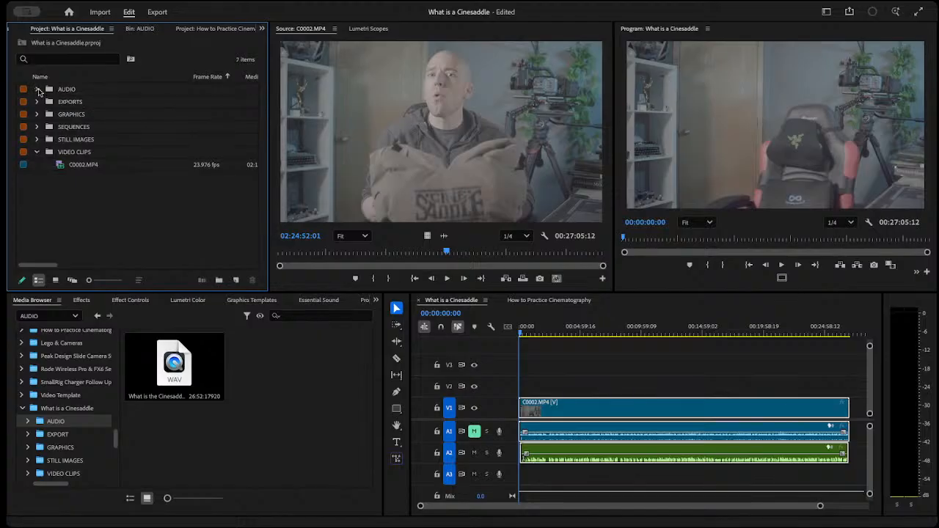
{"action": "left_click", "coordinate": [37, 127]}
{"action": "left_click", "coordinate": [91, 145]}
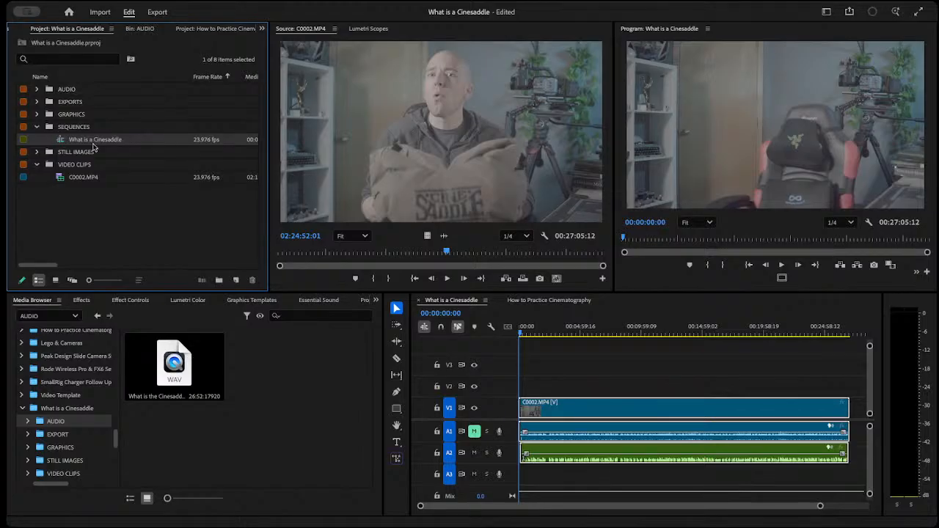
{"action": "left_click", "coordinate": [115, 233]}
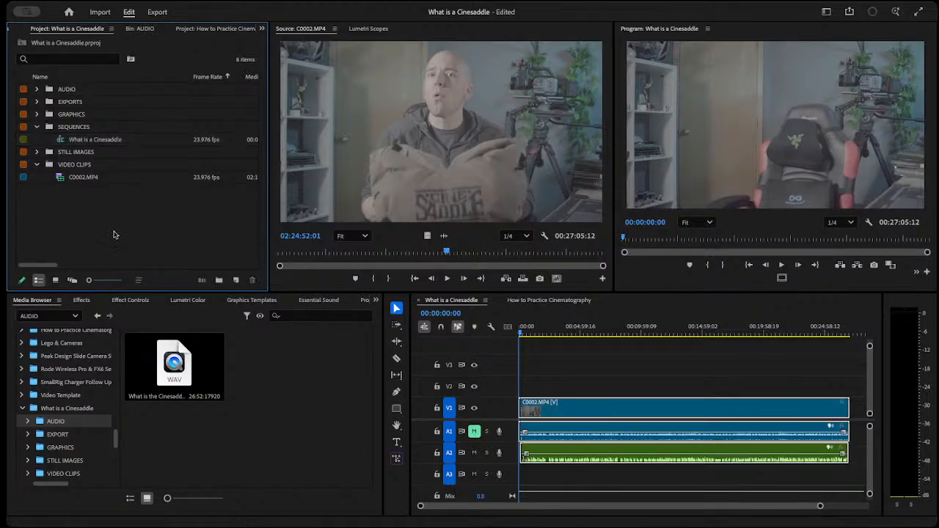
{"action": "left_click", "coordinate": [93, 145]}
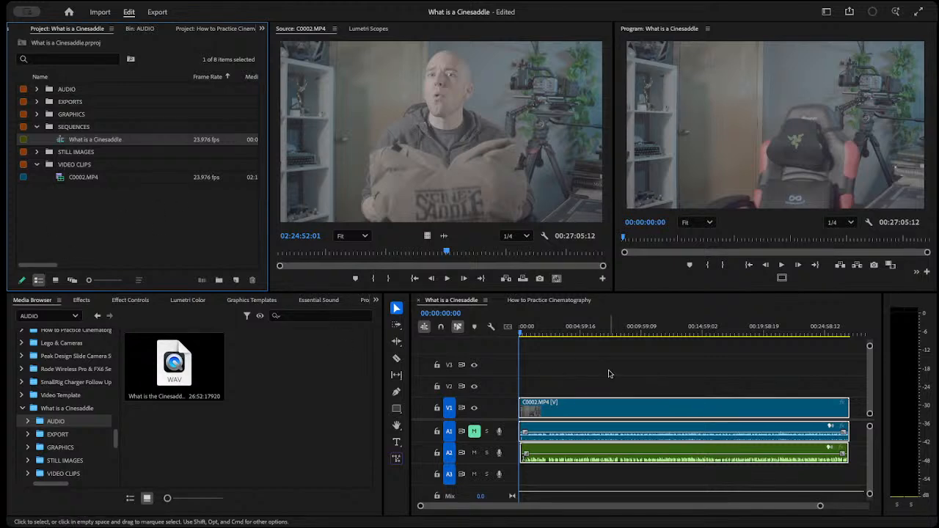
{"action": "left_click", "coordinate": [618, 392]}
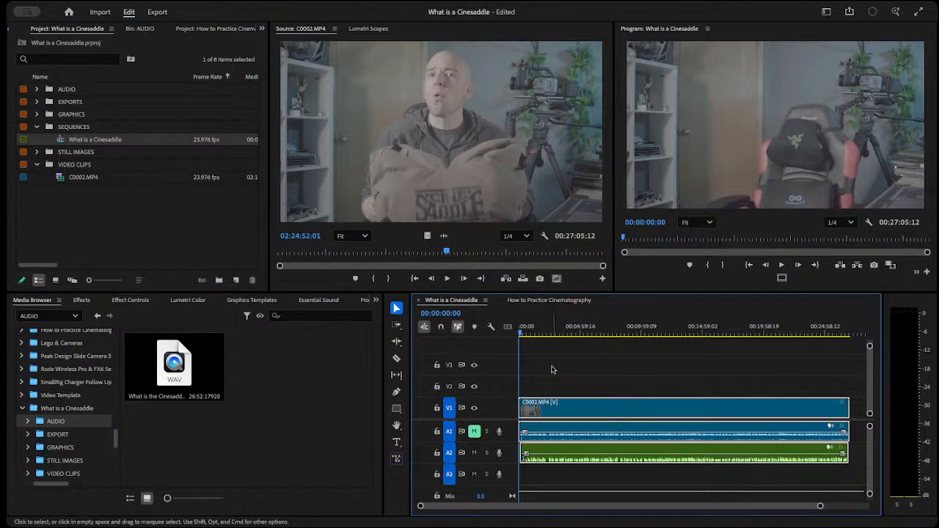
{"action": "left_click", "coordinate": [37, 89]}
{"action": "left_click", "coordinate": [93, 101]}
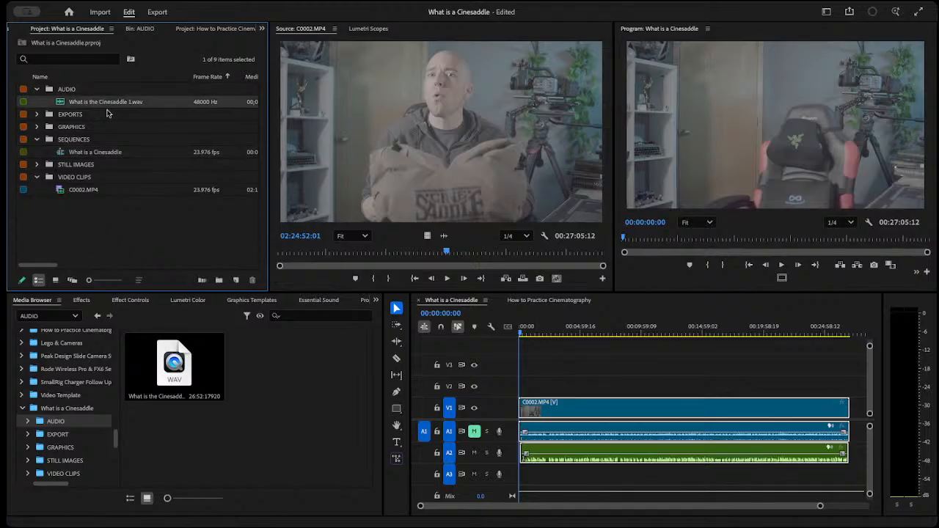
Place the playhead on the hand clap at 00:00:14:01, with the audio waveforms there magnified.
{"action": "left_click", "coordinate": [543, 368]}
{"action": "left_click_drag", "start_coordinate": [822, 506], "coordinate": [650, 503]}
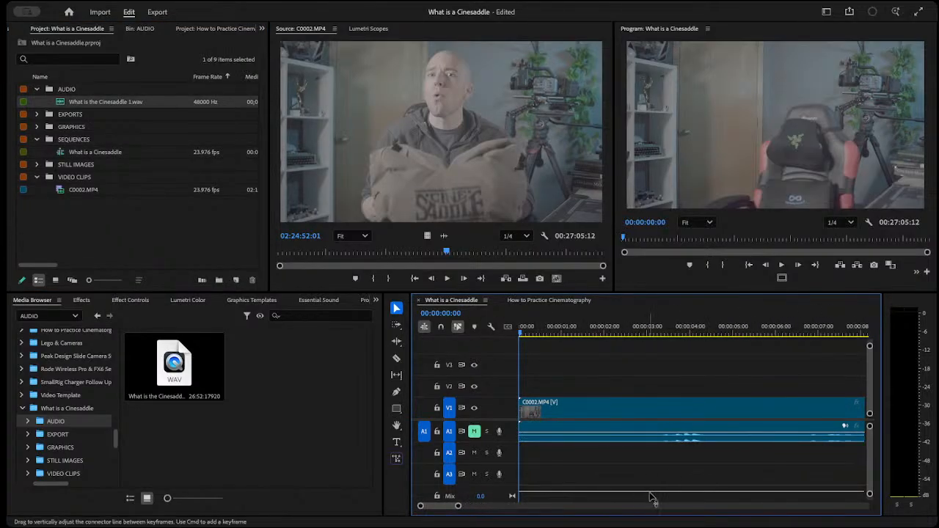
{"action": "scroll", "coordinate": [670, 482], "scroll_direction": "right", "scroll_amount": 5}
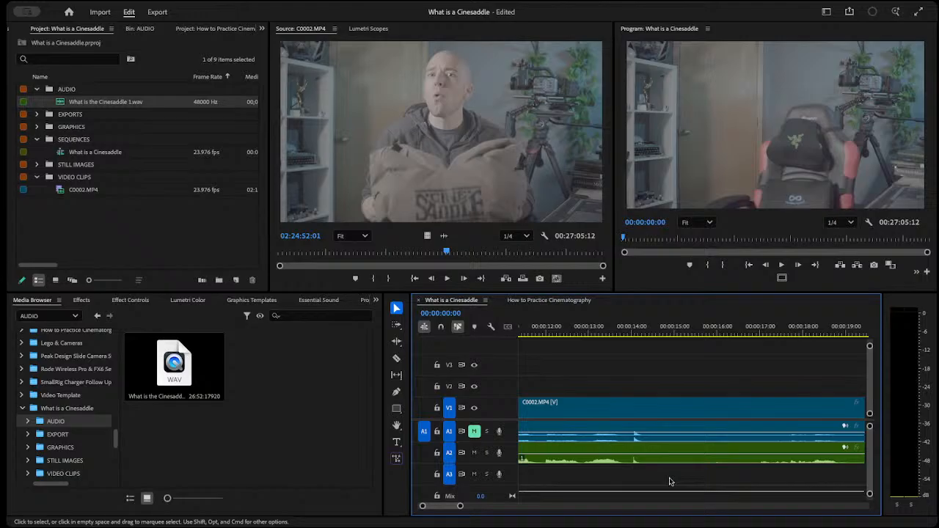
{"action": "left_click", "coordinate": [635, 327]}
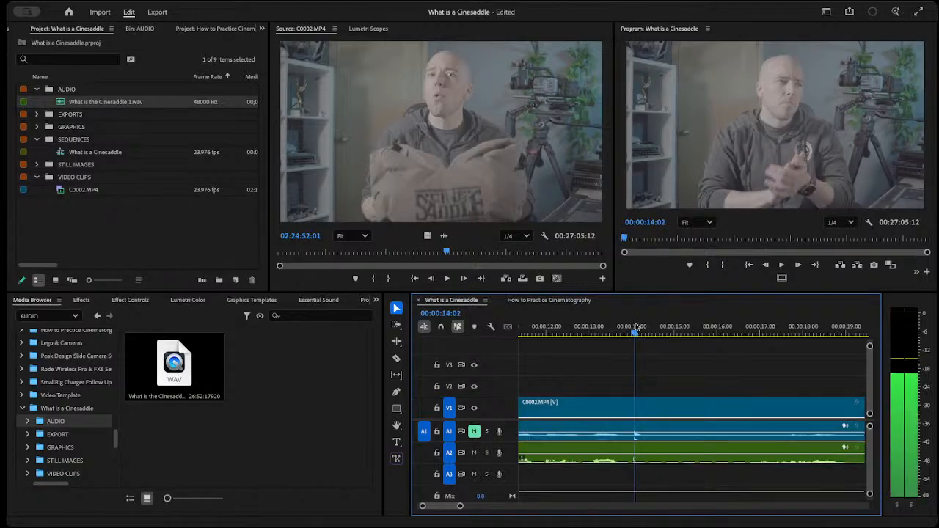
{"action": "key", "text": "Left"}
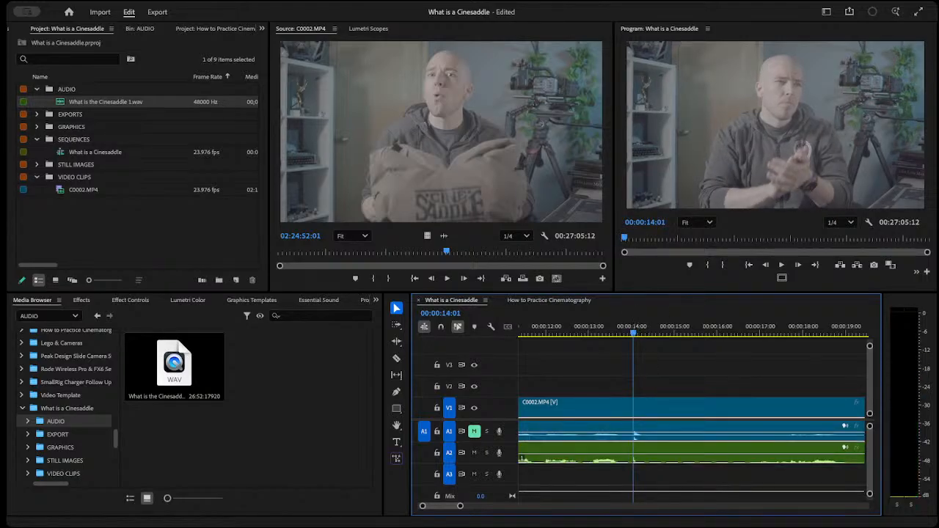
{"action": "left_click_drag", "start_coordinate": [460, 506], "coordinate": [440, 508]}
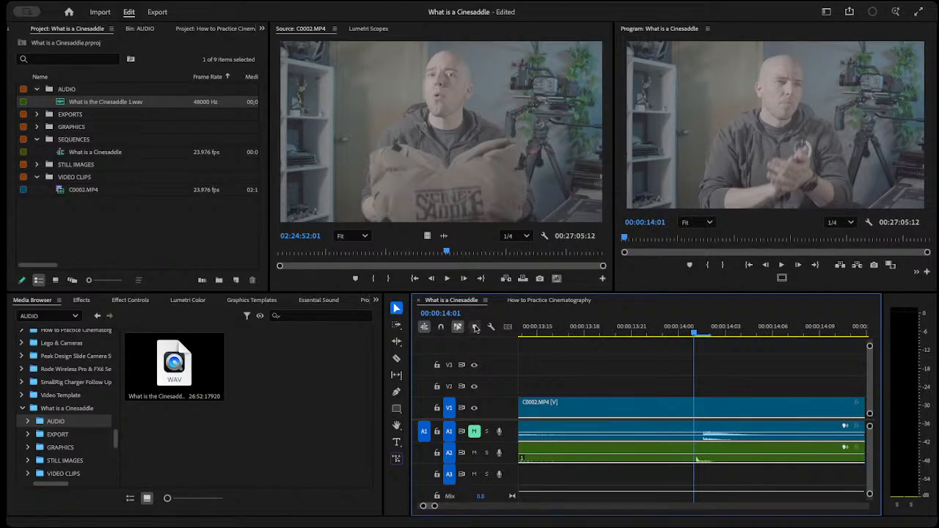
Switch the What is a Cinesaddle timeline's ruler to audio time units.
{"action": "right_click", "coordinate": [439, 316]}
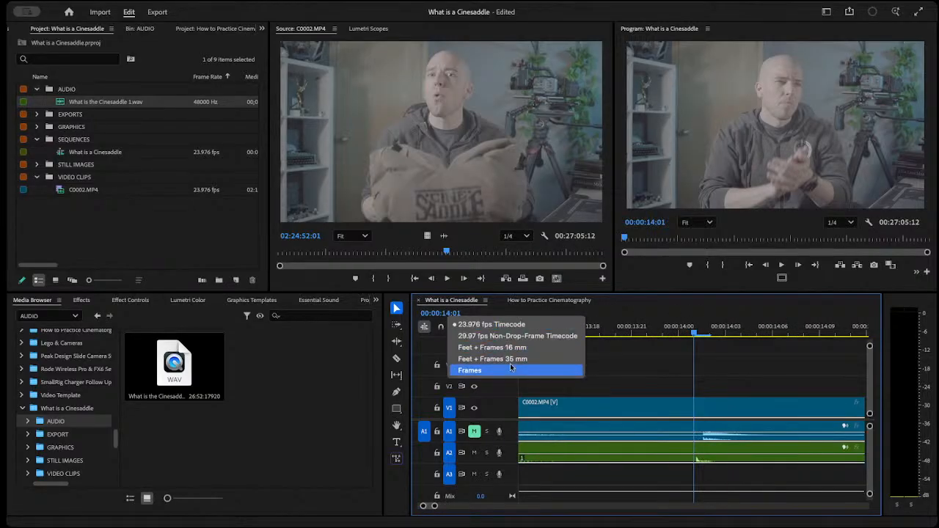
{"action": "left_click", "coordinate": [601, 317]}
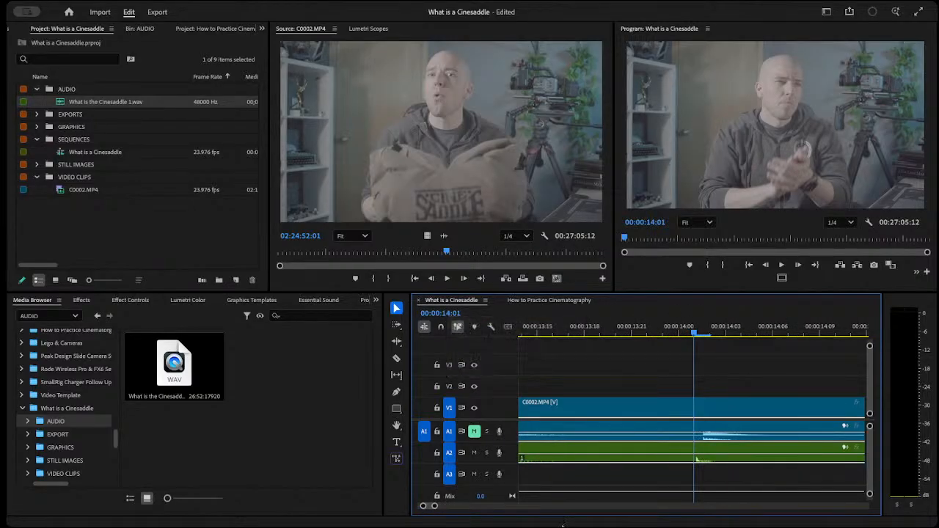
{"action": "right_click", "coordinate": [448, 317]}
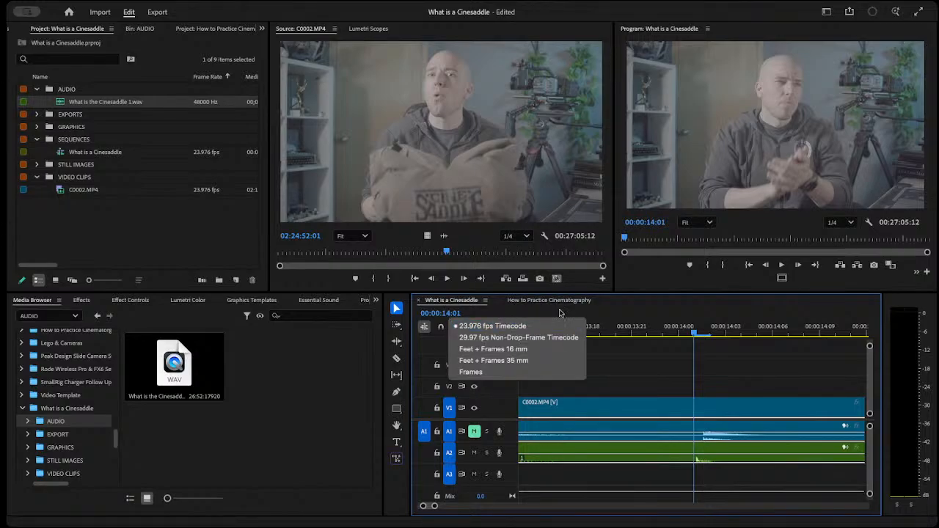
{"action": "right_click", "coordinate": [456, 305]}
{"action": "left_click", "coordinate": [513, 325]}
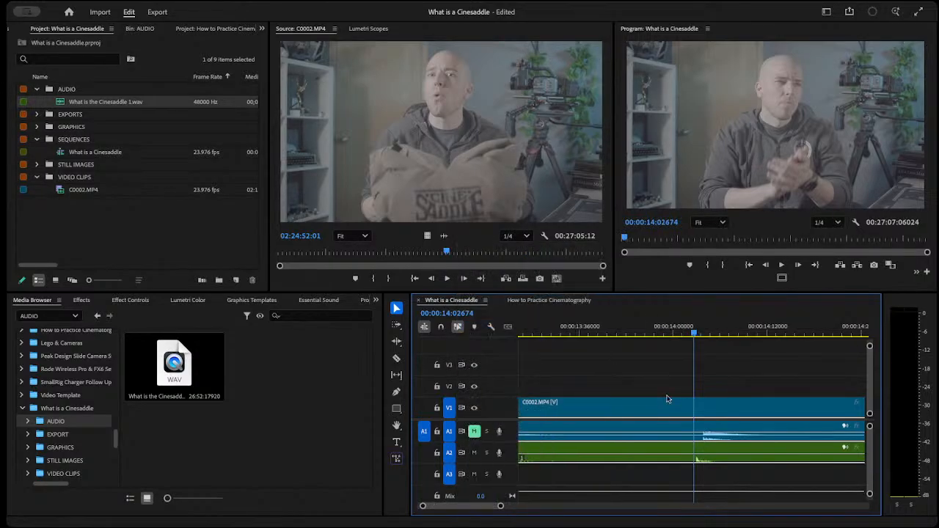
Move the playhead to the clap's start in the camera audio at 00:00:14:03875, and ungroup the video and audio clips.
{"action": "mouse_move", "coordinate": [697, 334]}
{"action": "left_mouse_down"}
{"action": "mouse_move", "coordinate": [665, 337]}
{"action": "mouse_move", "coordinate": [703, 334]}
{"action": "left_mouse_up"}
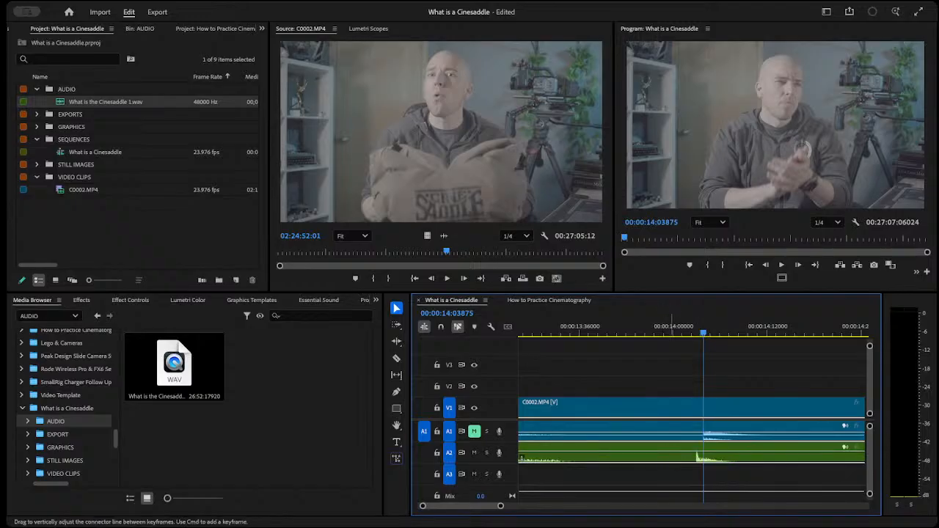
{"action": "left_click_drag", "start_coordinate": [672, 456], "coordinate": [682, 454]}
{"action": "right_click", "coordinate": [648, 415]}
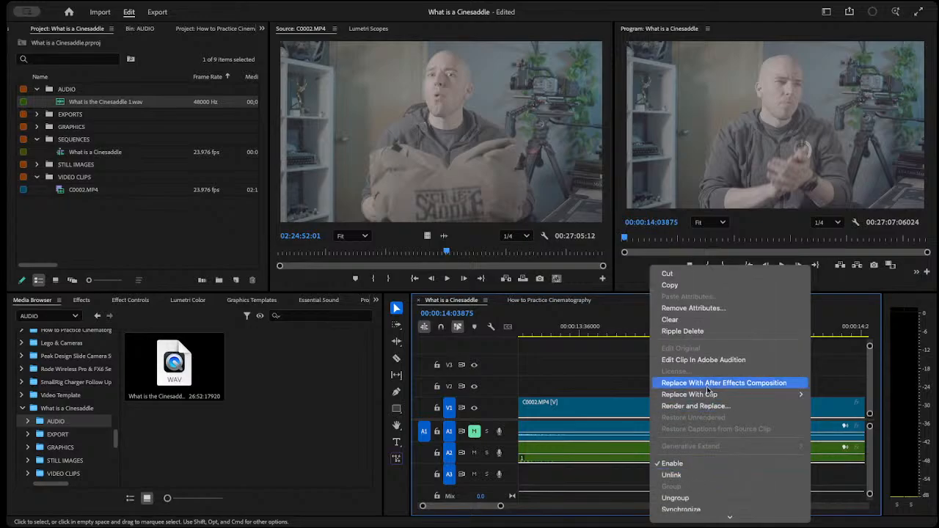
{"action": "left_click", "coordinate": [695, 497]}
{"action": "left_click", "coordinate": [650, 380]}
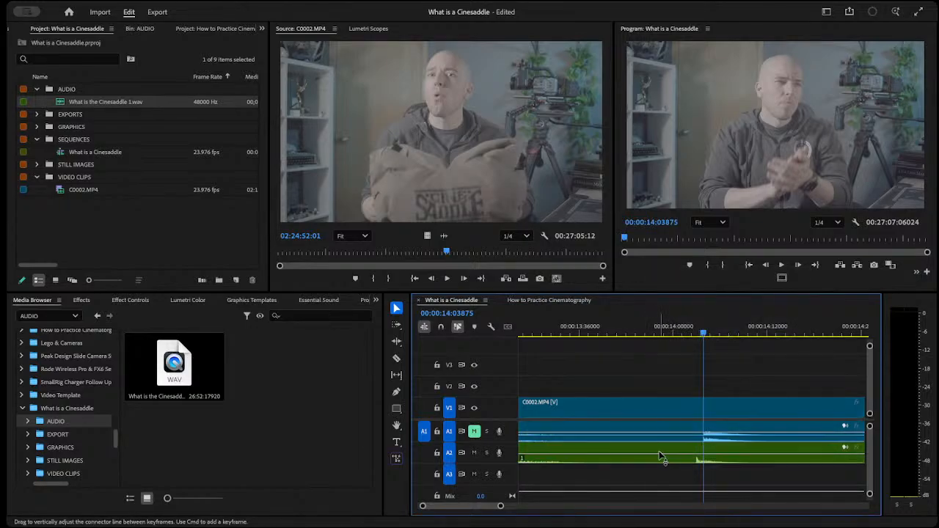
Align the separate recording's clap on A2 with the camera audio's clap at the playhead, and turn off audio time units.
{"action": "left_click_drag", "start_coordinate": [669, 455], "coordinate": [676, 453]}
{"action": "scroll", "coordinate": [676, 454], "scroll_direction": "right", "scroll_amount": 3}
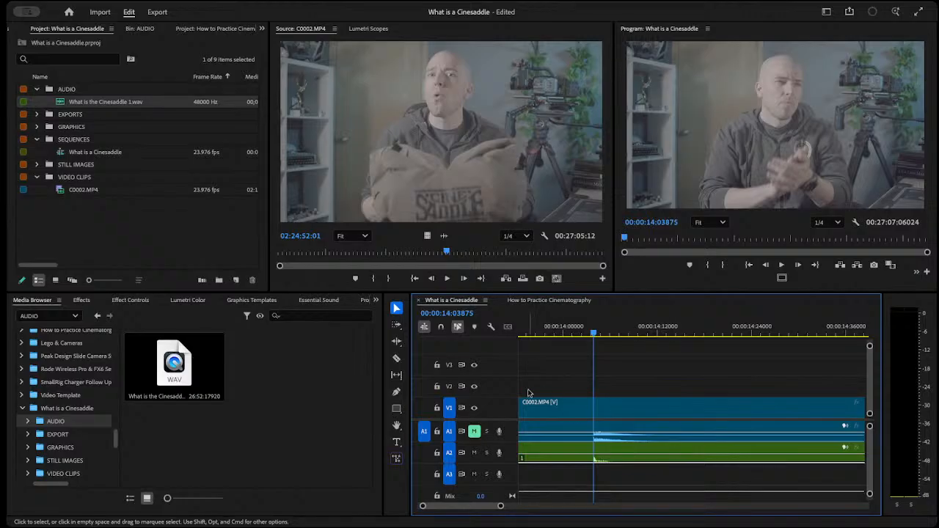
{"action": "right_click", "coordinate": [465, 301]}
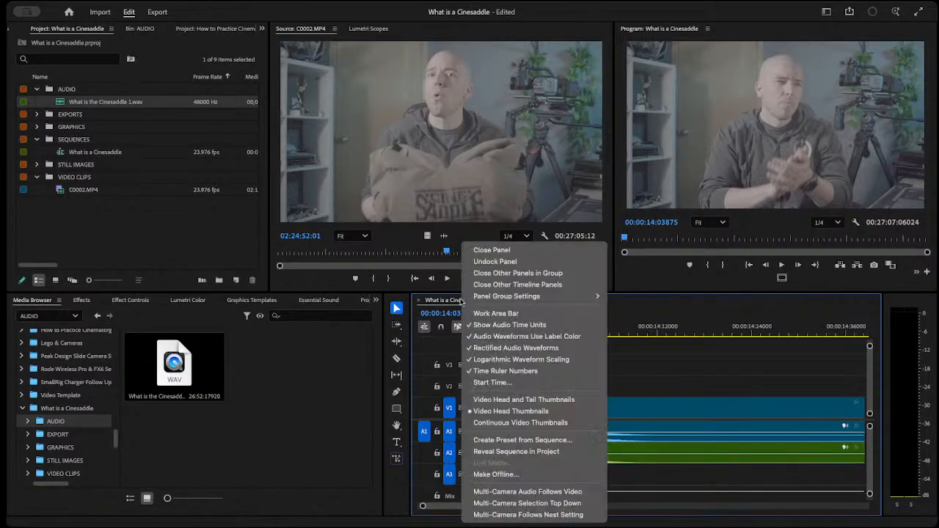
{"action": "left_click", "coordinate": [518, 324]}
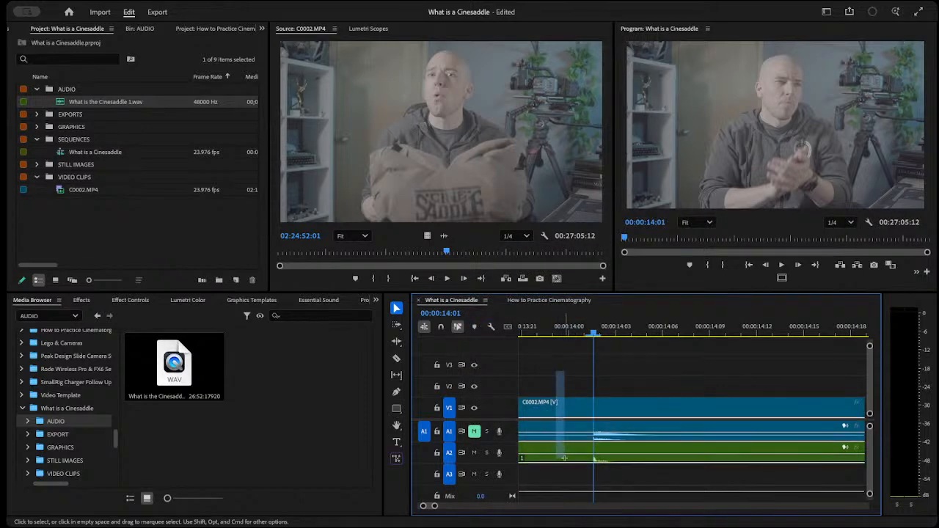
Group the C0002.MP4 video, its camera audio and the separate recording, and shift them slightly later in the sequence.
{"action": "right_click", "coordinate": [575, 403]}
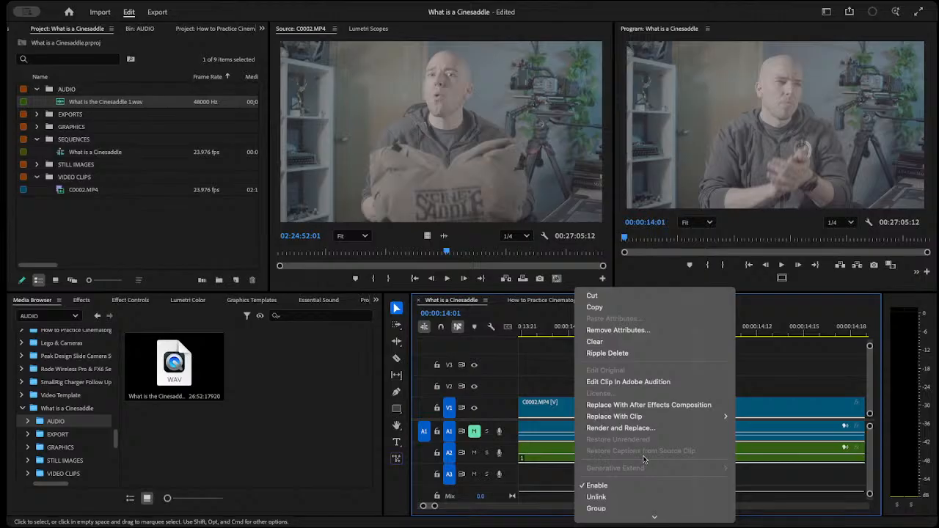
{"action": "scroll", "coordinate": [644, 460], "scroll_direction": "down", "scroll_amount": 3}
{"action": "left_click", "coordinate": [608, 429]}
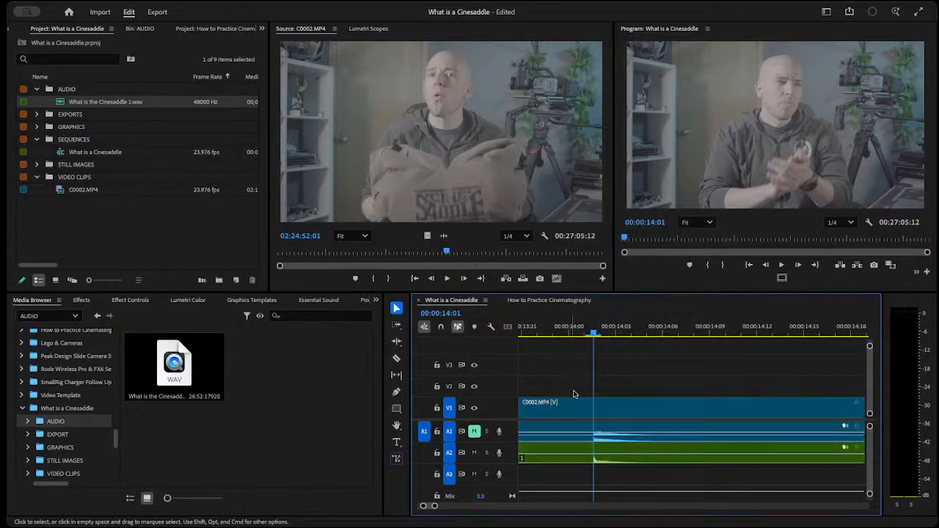
{"action": "left_click_drag", "start_coordinate": [636, 415], "coordinate": [652, 415]}
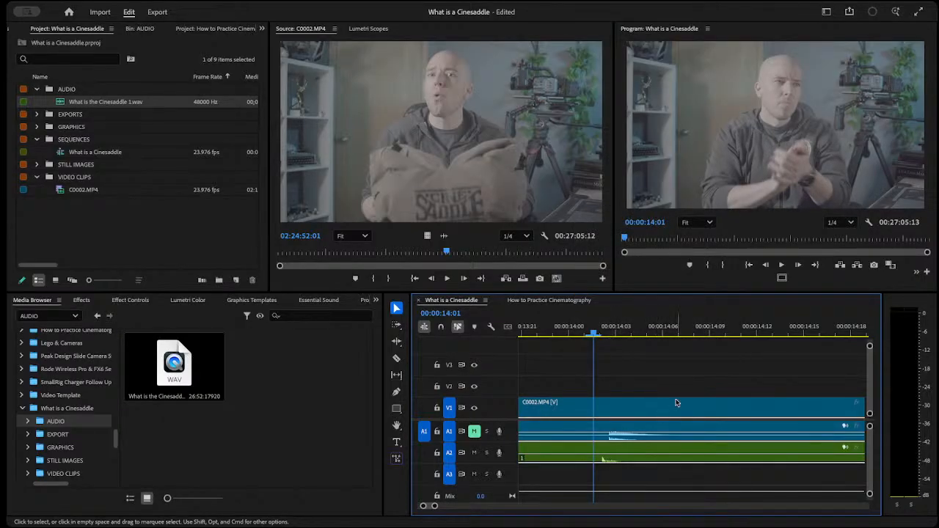
{"action": "left_click_drag", "start_coordinate": [434, 506], "coordinate": [567, 507]}
{"action": "left_click_drag", "start_coordinate": [590, 374], "coordinate": [591, 465]}
{"action": "left_click", "coordinate": [599, 482]}
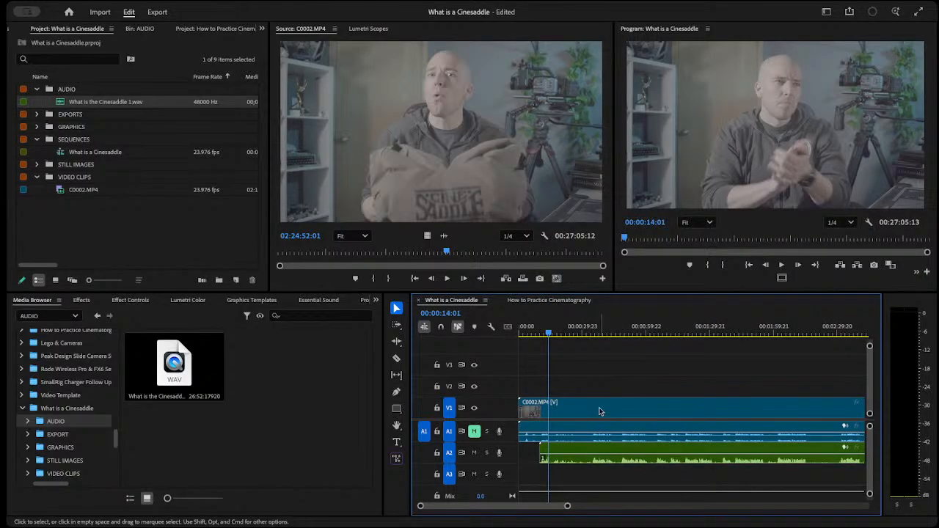
Ungroup the video and audio clips, and group the clips on V1, A1 and A2 again.
{"action": "left_click", "coordinate": [600, 411]}
{"action": "right_click", "coordinate": [600, 411]}
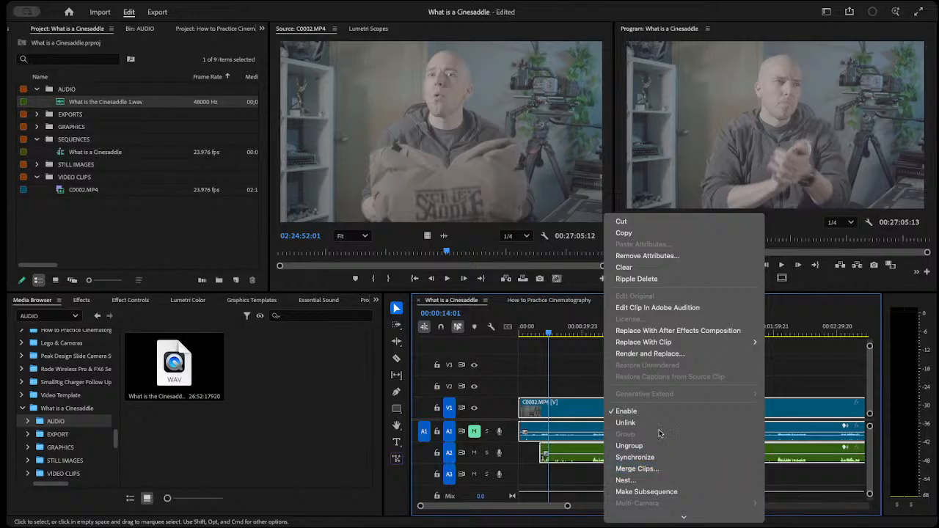
{"action": "left_click", "coordinate": [661, 445]}
{"action": "left_click_drag", "start_coordinate": [634, 448], "coordinate": [637, 462]}
{"action": "left_click", "coordinate": [624, 379]}
{"action": "left_click_drag", "start_coordinate": [585, 375], "coordinate": [610, 461]}
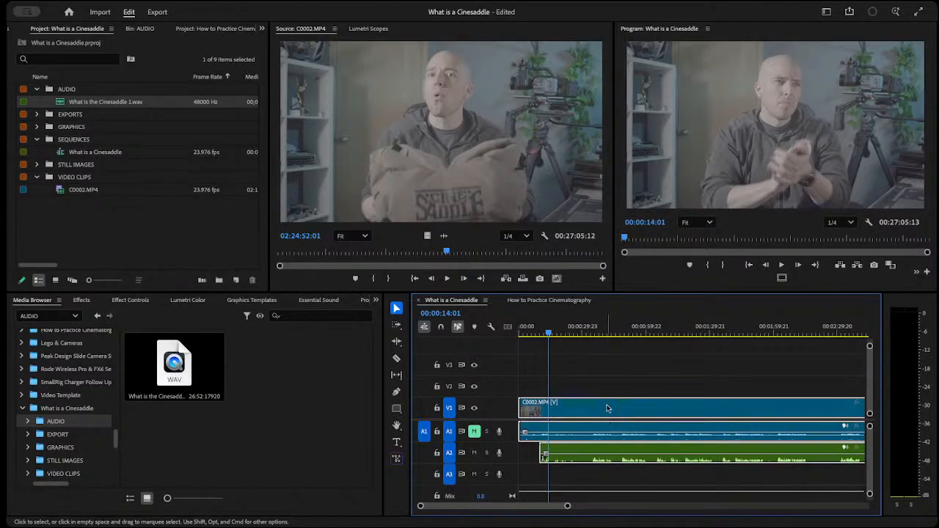
{"action": "right_click", "coordinate": [607, 408]}
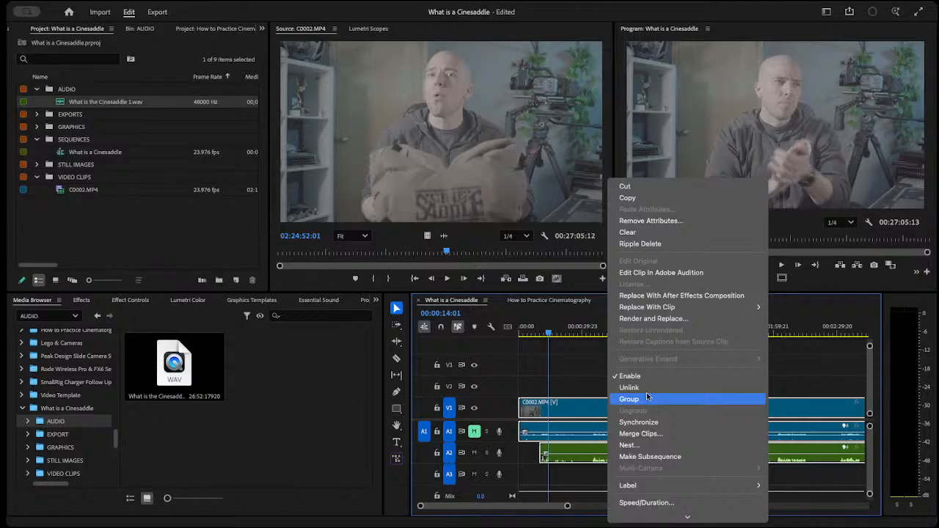
{"action": "left_click", "coordinate": [647, 398]}
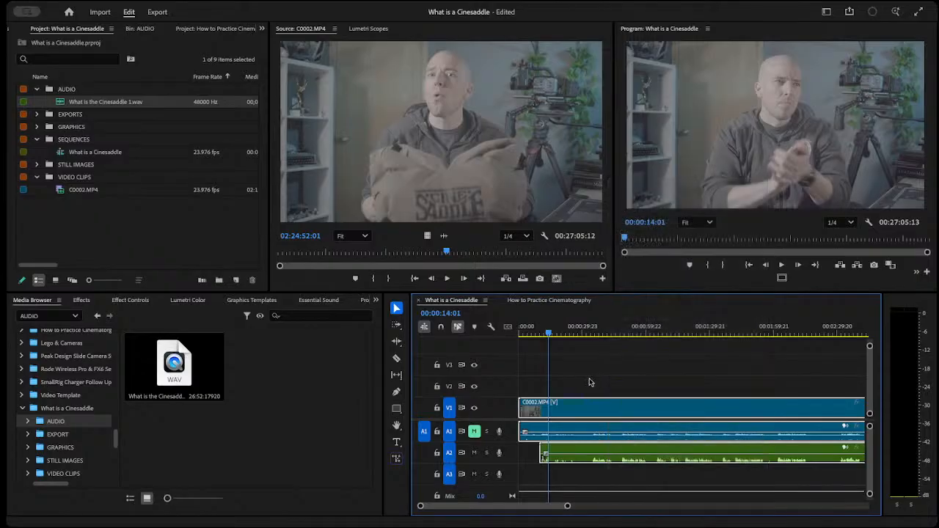
Check that the grouped clips select together, and play the sequence from about 00:00:32.
{"action": "left_click", "coordinate": [601, 335]}
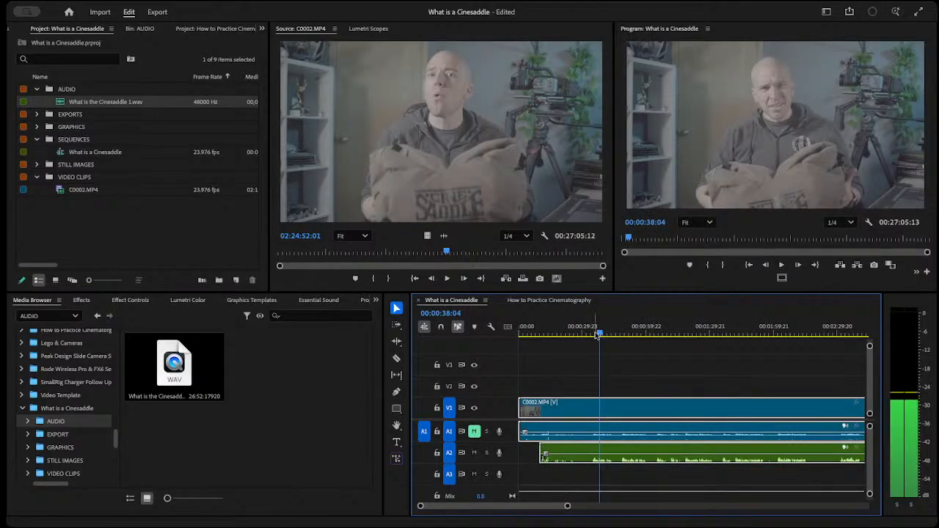
{"action": "left_click", "coordinate": [594, 335]}
{"action": "left_click", "coordinate": [607, 342]}
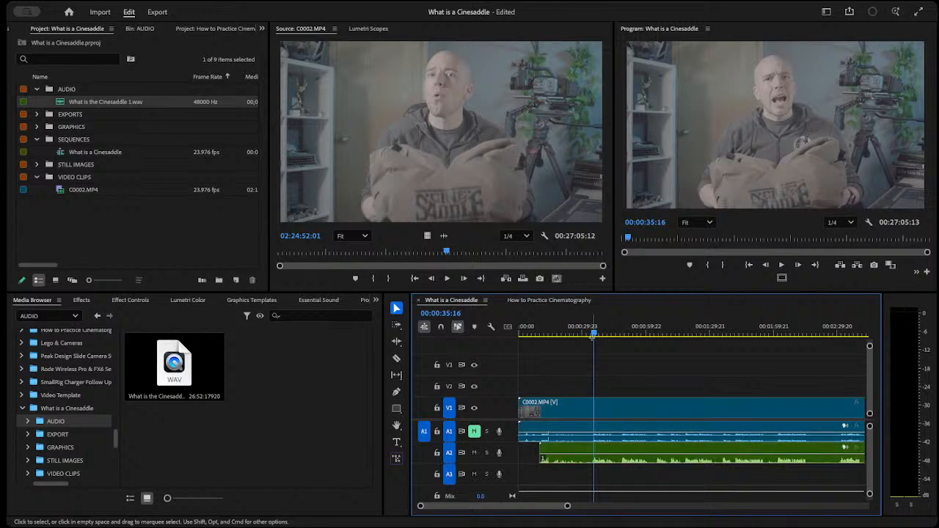
{"action": "key", "text": "super+a"}
{"action": "left_click", "coordinate": [586, 335]}
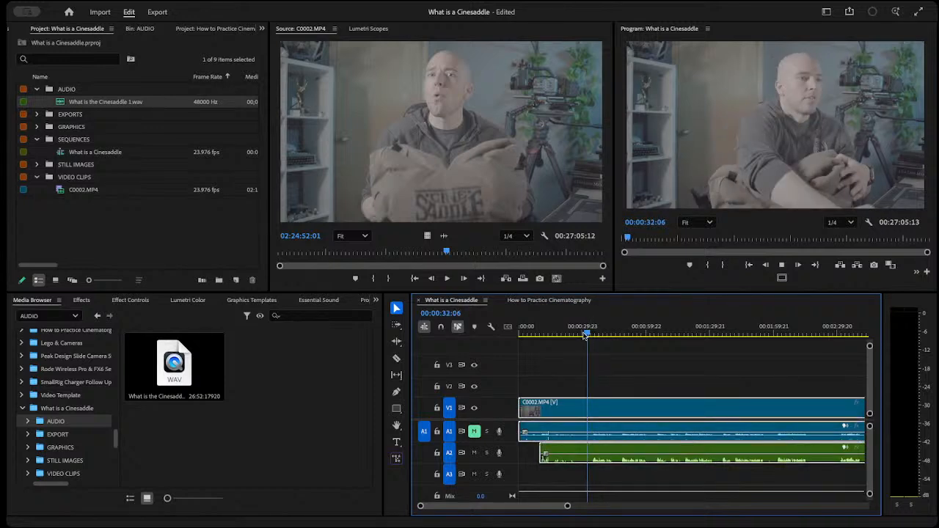
{"action": "key", "text": "space"}
Set the Program monitor's playback resolution to 1/8 and test playback around 00:00:35.
{"action": "left_click", "coordinate": [843, 222]}
{"action": "left_click", "coordinate": [841, 241]}
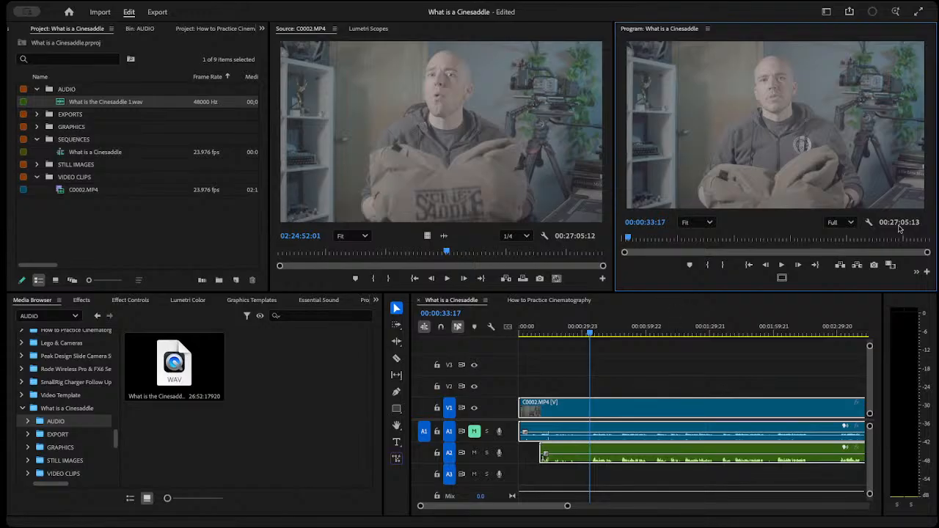
{"action": "left_click", "coordinate": [850, 222]}
{"action": "left_click", "coordinate": [840, 276]}
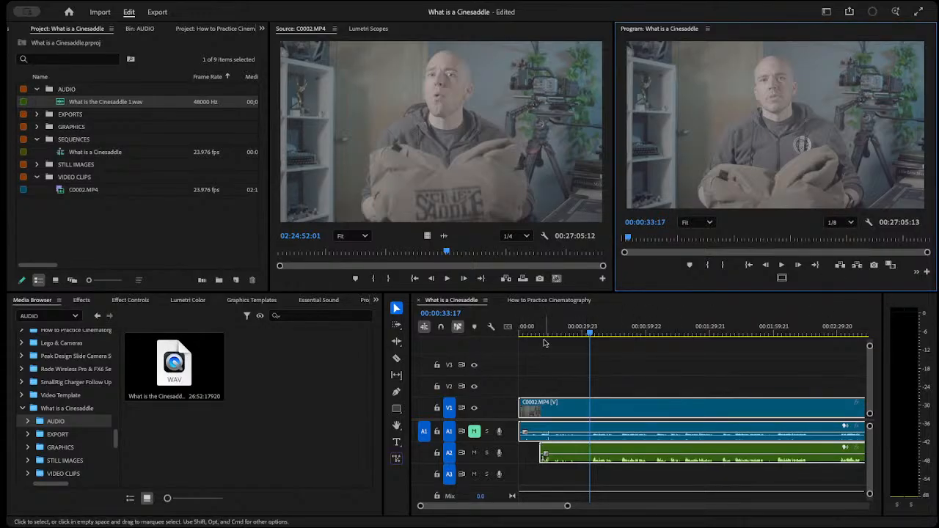
{"action": "left_click", "coordinate": [576, 334]}
{"action": "key", "text": "space"}
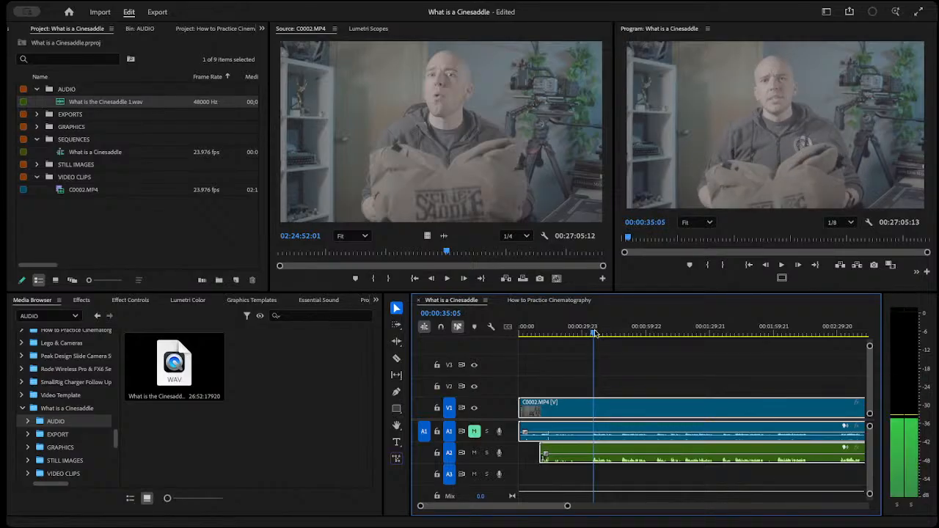
{"action": "left_click", "coordinate": [594, 332]}
{"action": "left_click_drag", "start_coordinate": [594, 333], "coordinate": [593, 333]}
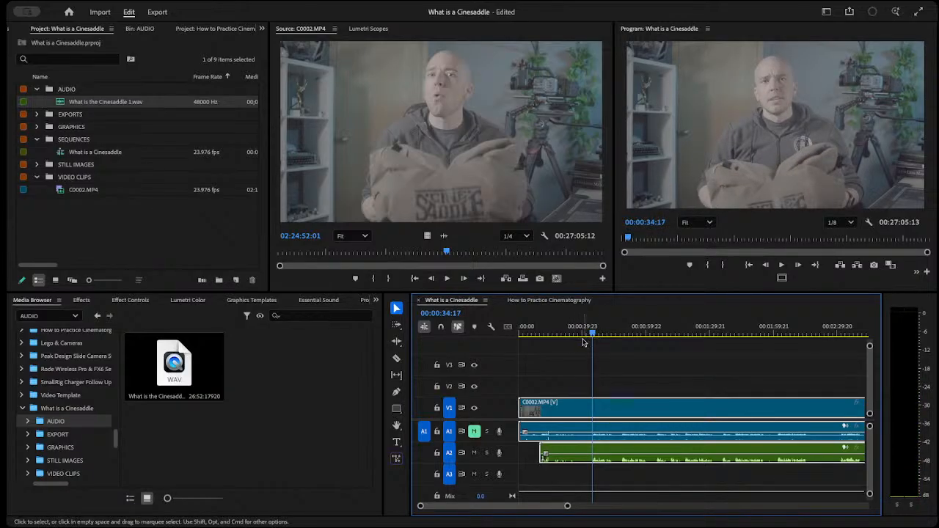
Set the Source monitor's playback resolution to 1/8 and scrub C0002.MP4 to 02:27:54:16.
{"action": "left_click", "coordinate": [524, 235]}
{"action": "left_click", "coordinate": [521, 293]}
{"action": "mouse_move", "coordinate": [471, 251]}
{"action": "left_mouse_down"}
{"action": "mouse_move", "coordinate": [454, 252]}
{"action": "mouse_move", "coordinate": [483, 251]}
{"action": "left_mouse_up"}
Scrub through the sequence's opening takes up to 00:01:34:06.
{"action": "left_click", "coordinate": [600, 332]}
{"action": "left_click_drag", "start_coordinate": [597, 331], "coordinate": [621, 336]}
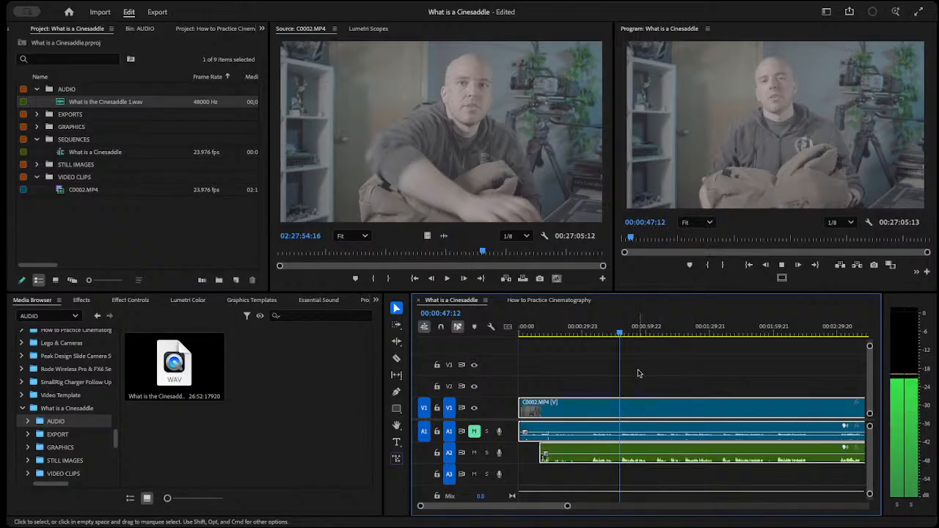
{"action": "left_click", "coordinate": [643, 331]}
{"action": "left_click_drag", "start_coordinate": [644, 331], "coordinate": [721, 336]}
{"action": "left_click_drag", "start_coordinate": [567, 506], "coordinate": [771, 506]}
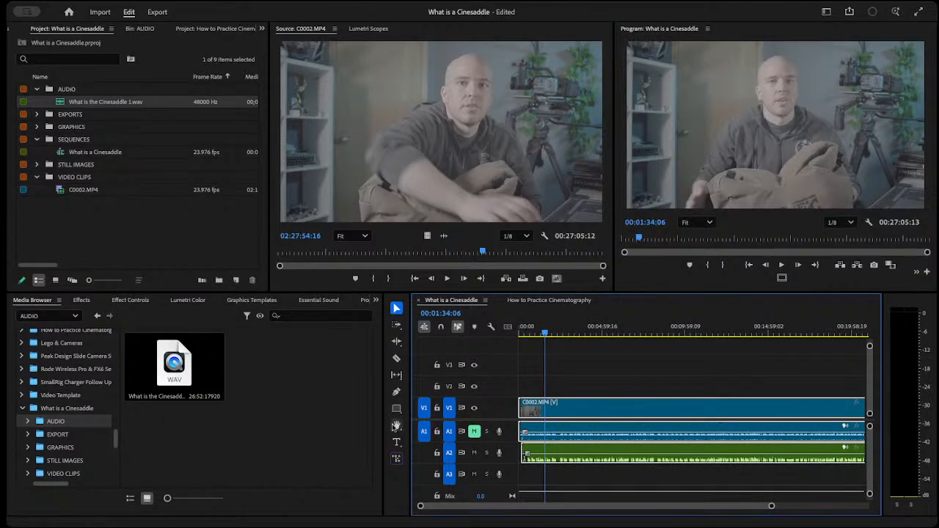
Open the sequence's transcript, review the repeated opening takes, and play the one starting at 00:01:36:09.
{"action": "left_click", "coordinate": [376, 301]}
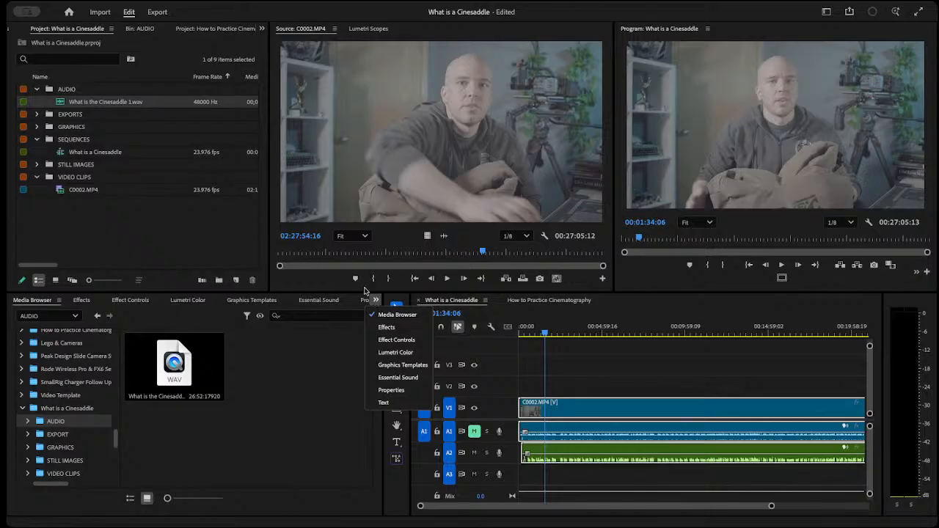
{"action": "left_click", "coordinate": [378, 403]}
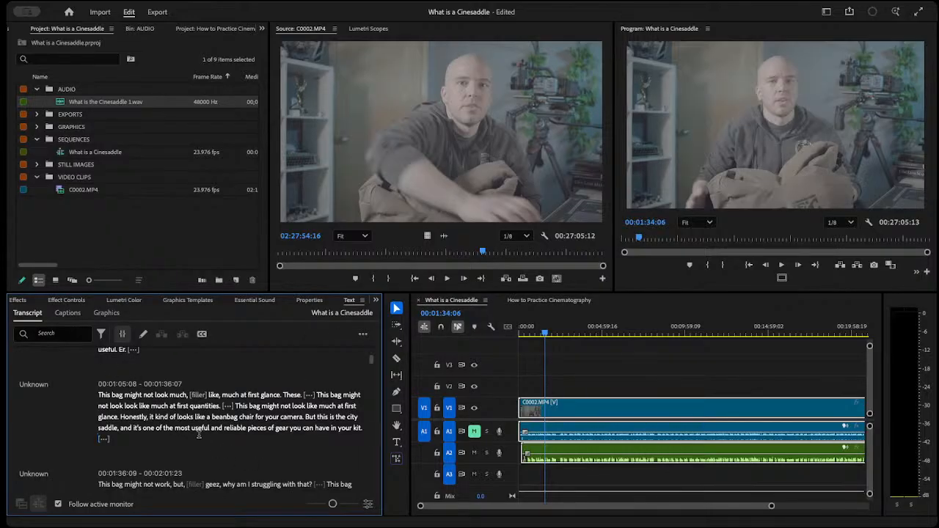
{"action": "scroll", "coordinate": [197, 434], "scroll_direction": "up", "scroll_amount": 5}
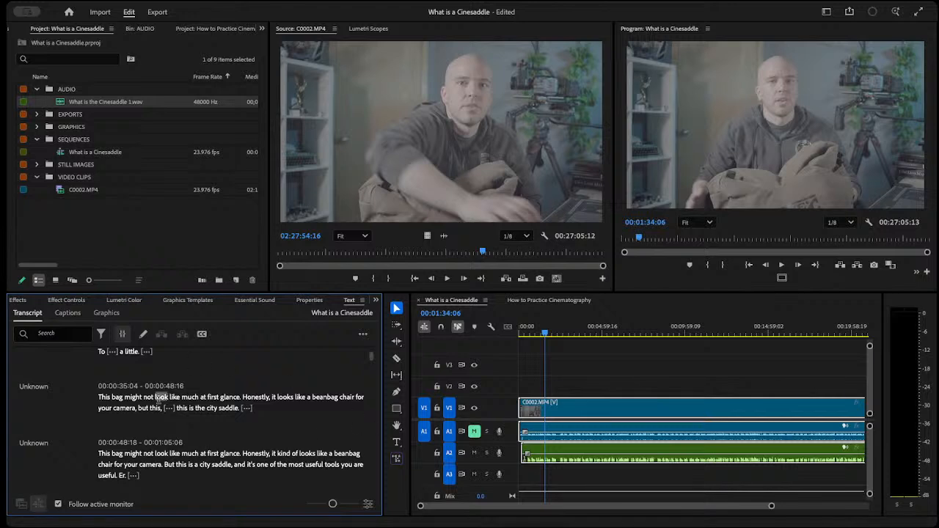
{"action": "scroll", "coordinate": [176, 438], "scroll_direction": "down", "scroll_amount": 10}
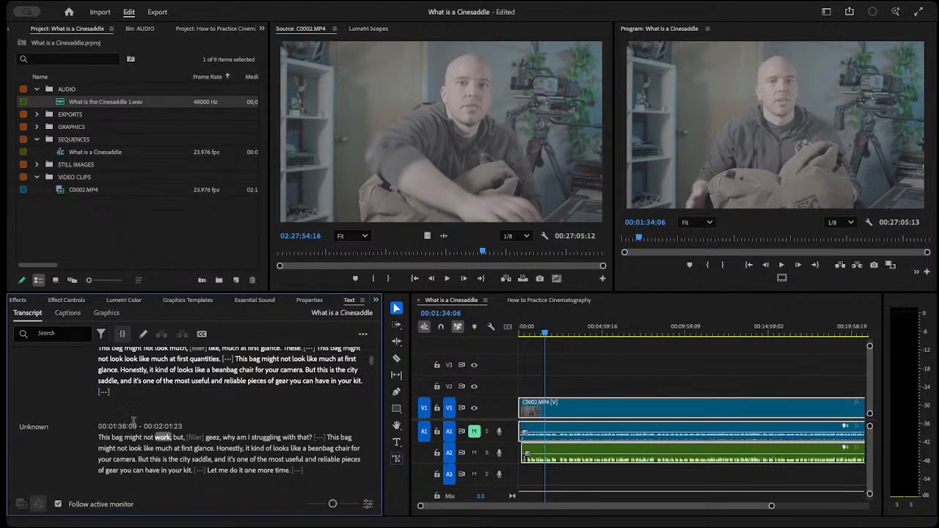
{"action": "scroll", "coordinate": [293, 400], "scroll_direction": "down", "scroll_amount": 2}
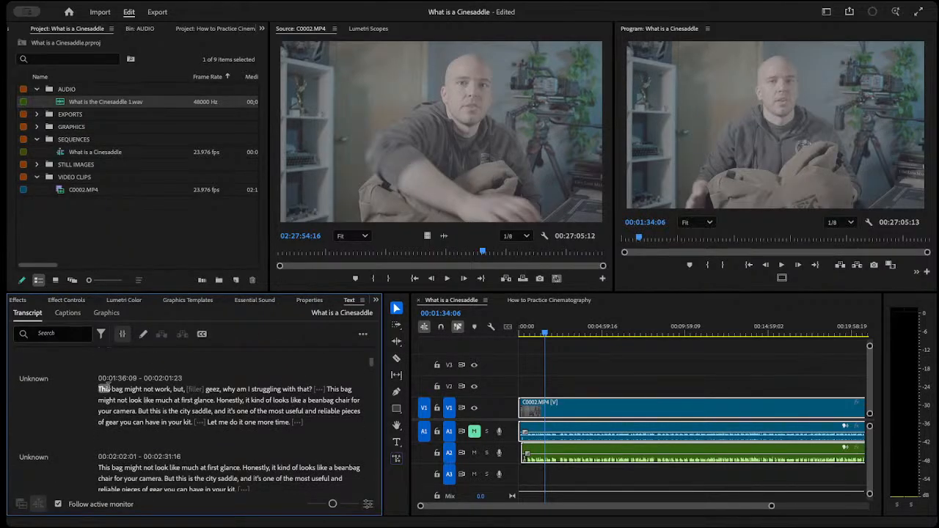
{"action": "left_click", "coordinate": [105, 388]}
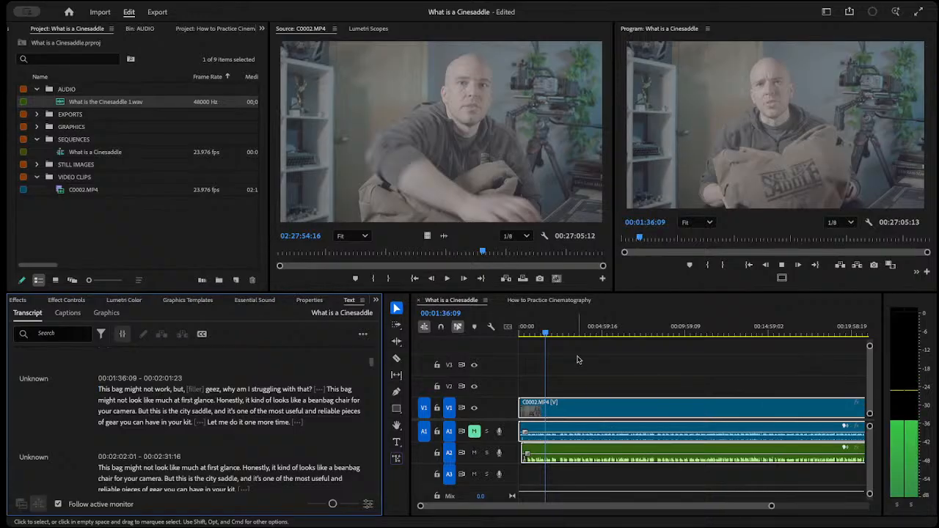
{"action": "key", "text": "space"}
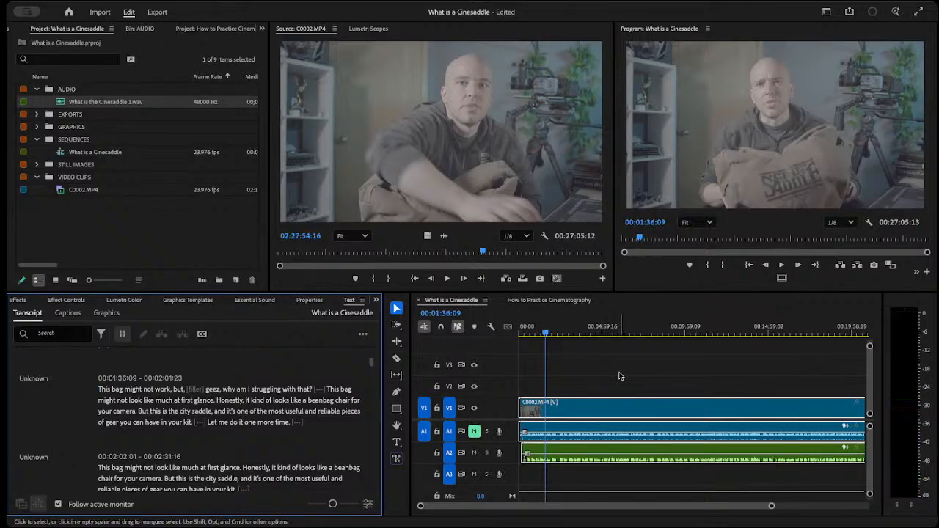
Move the playhead to the transcript take starting at 00:02:02:01 and save the project.
{"action": "double_click", "coordinate": [103, 469]}
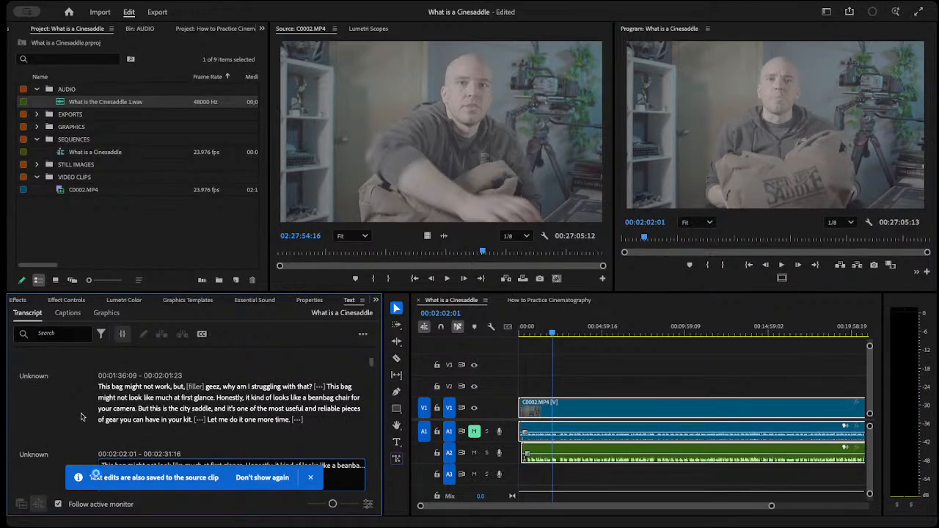
{"action": "left_click", "coordinate": [311, 477]}
{"action": "key", "text": "ctrl+s"}
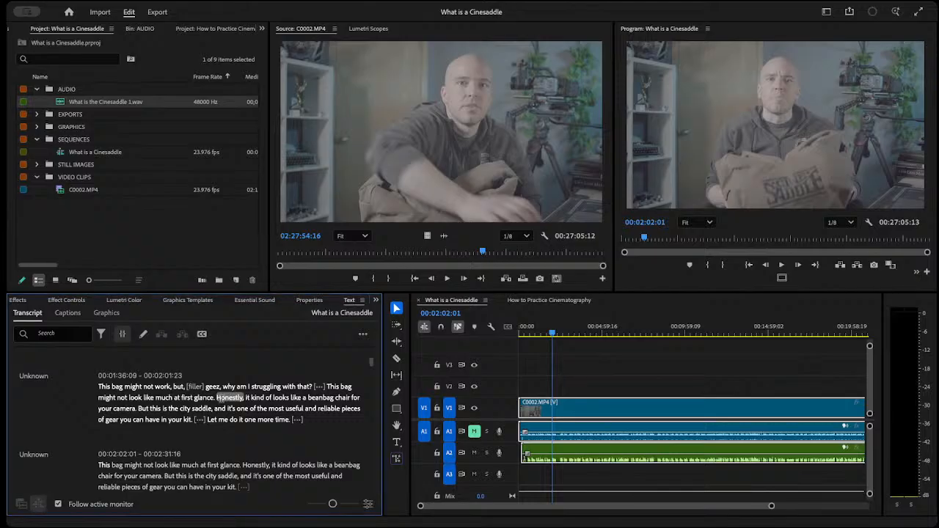
Play the take starting at 00:02:02:01 and compare it with the surrounding transcript passages.
{"action": "scroll", "coordinate": [144, 454], "scroll_direction": "down", "scroll_amount": 3}
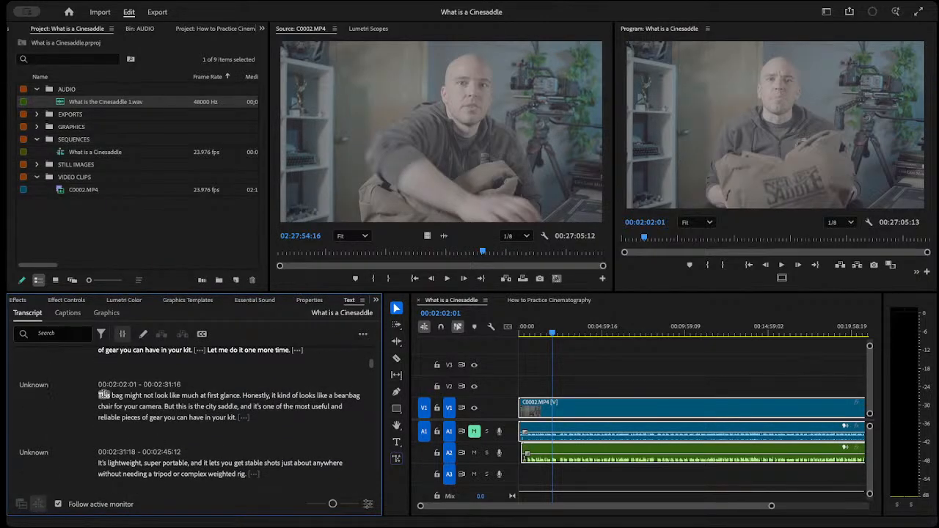
{"action": "key", "text": "space"}
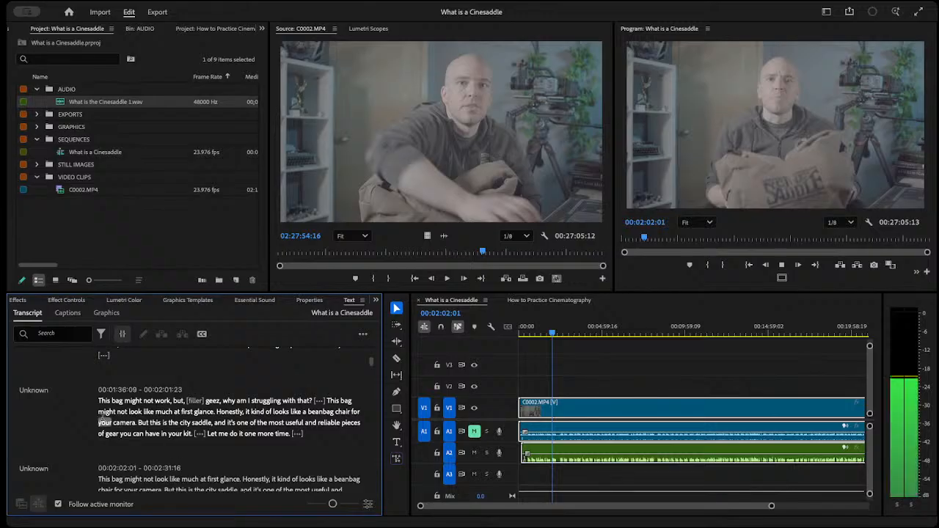
{"action": "scroll", "coordinate": [250, 464], "scroll_direction": "down", "scroll_amount": 2}
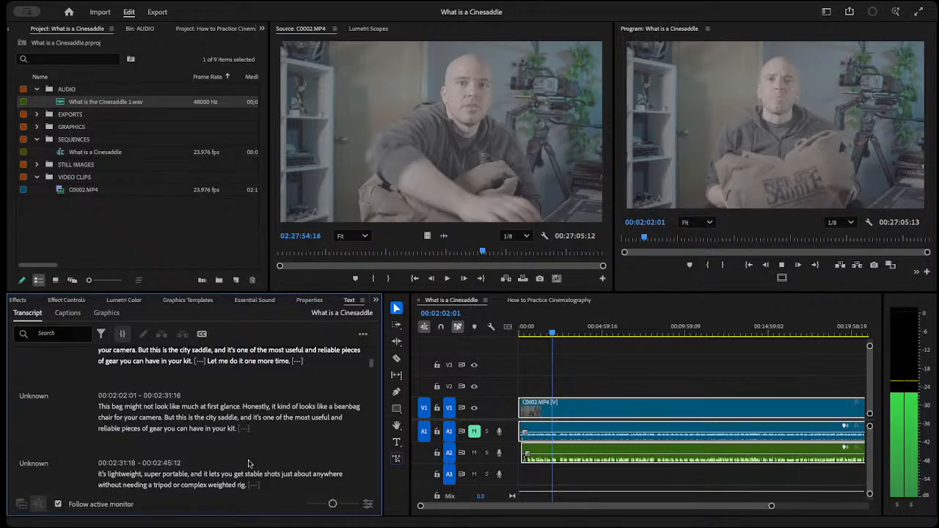
{"action": "key", "text": "space"}
{"action": "left_click", "coordinate": [584, 366]}
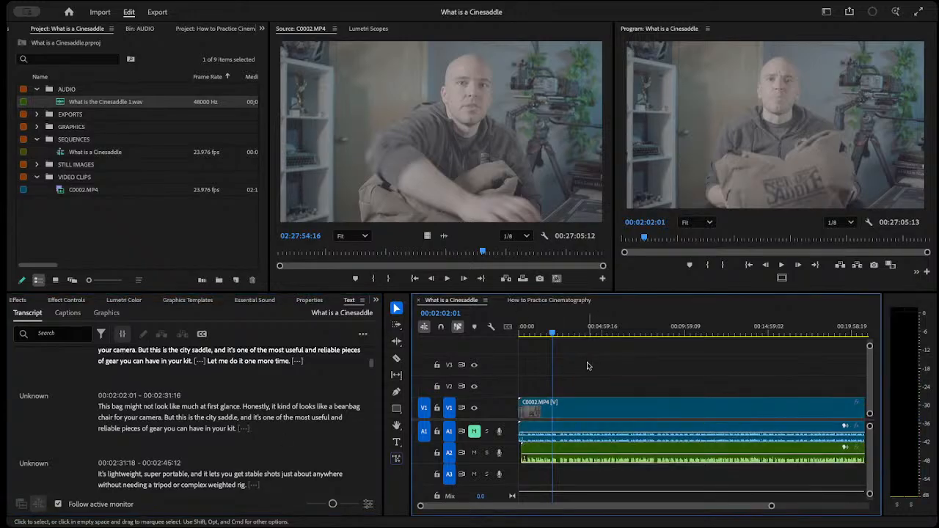
{"action": "left_click", "coordinate": [749, 286]}
{"action": "key", "text": "space"}
{"action": "key", "text": "space"}
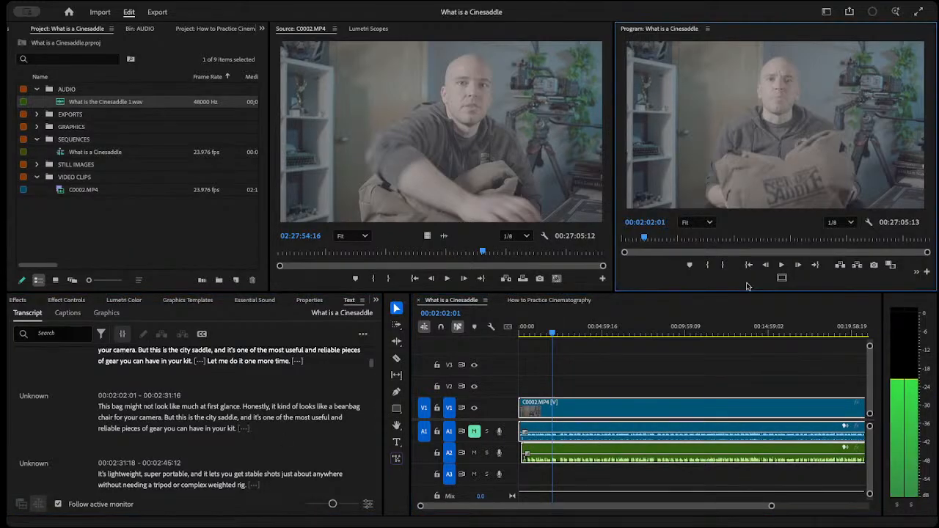
{"action": "left_click", "coordinate": [782, 266]}
Move the playhead to 00:02:04:07 within the opening line of the 00:02:02:01 take.
{"action": "left_click", "coordinate": [552, 334]}
{"action": "left_click_drag", "start_coordinate": [553, 334], "coordinate": [555, 335]}
{"action": "scroll", "coordinate": [556, 335], "scroll_direction": "right", "scroll_amount": 1}
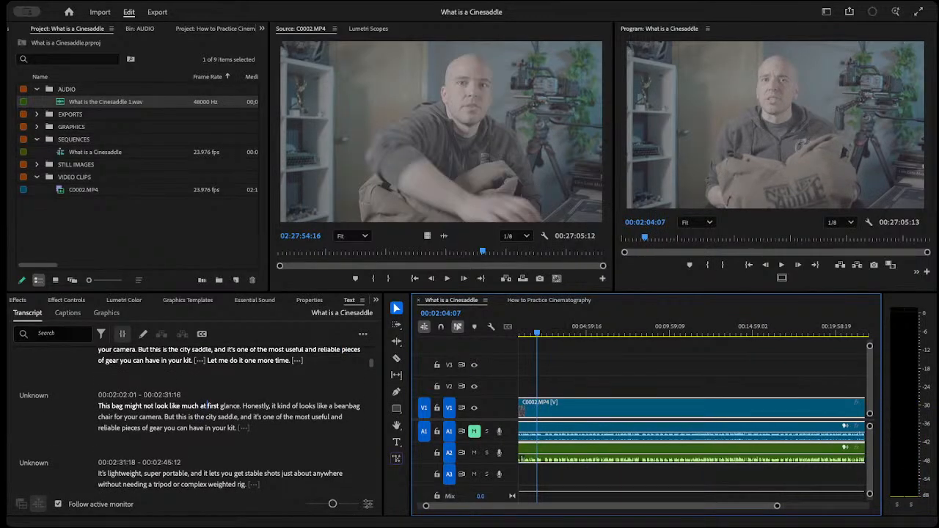
{"action": "left_click", "coordinate": [206, 405]}
{"action": "key", "text": "shift+3"}
{"action": "left_click", "coordinate": [207, 405]}
{"action": "key", "text": "shift+3"}
{"action": "left_click", "coordinate": [207, 405]}
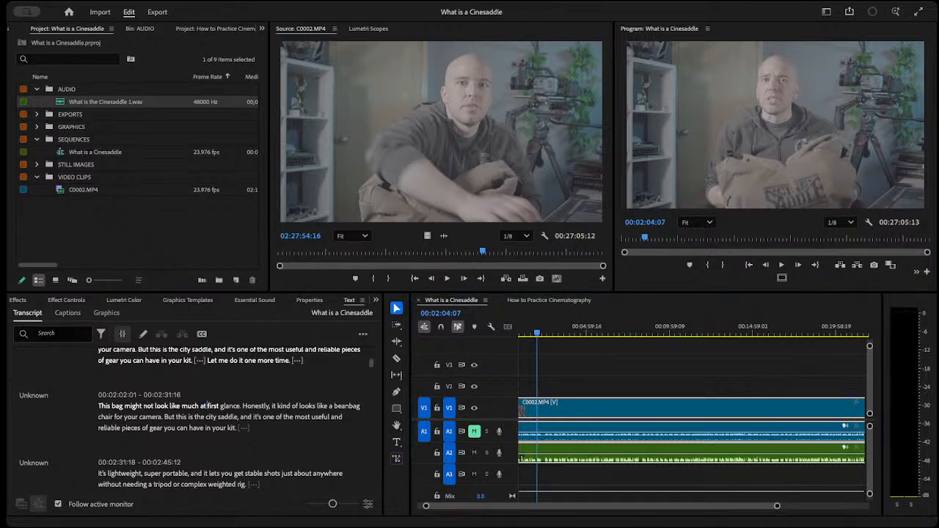
{"action": "key", "text": "shift+3"}
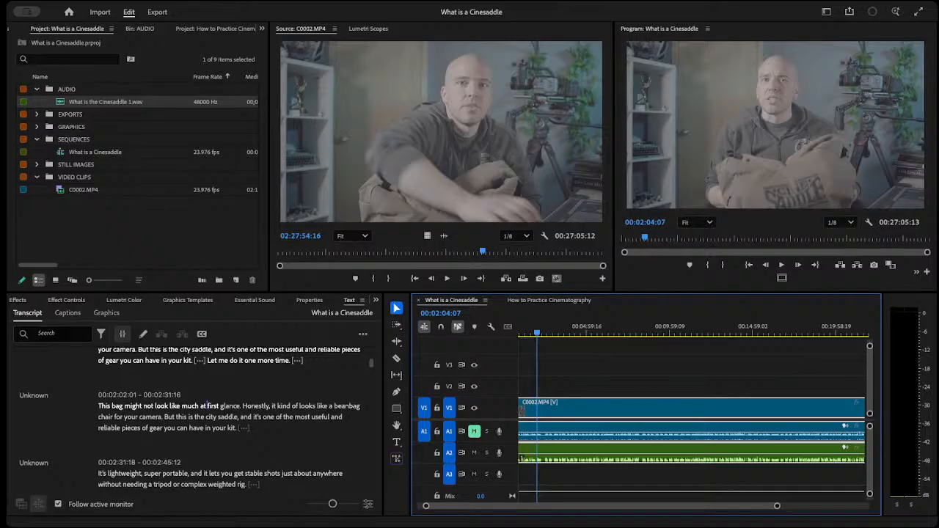
{"action": "left_click", "coordinate": [207, 406]}
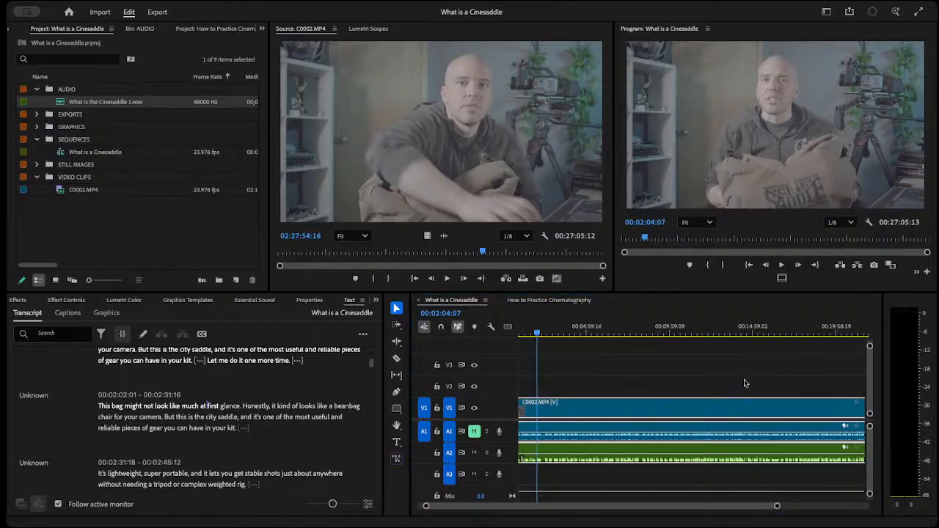
{"action": "key", "text": "shift+3"}
{"action": "key", "text": "shift+3"}
{"action": "left_click", "coordinate": [206, 407]}
{"action": "left_click", "coordinate": [540, 334]}
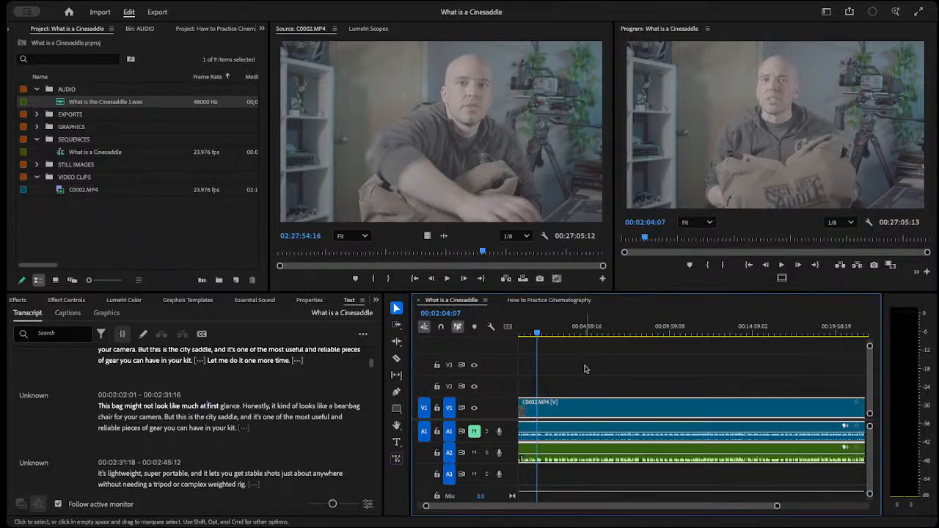
{"action": "left_click_drag", "start_coordinate": [539, 334], "coordinate": [538, 335]}
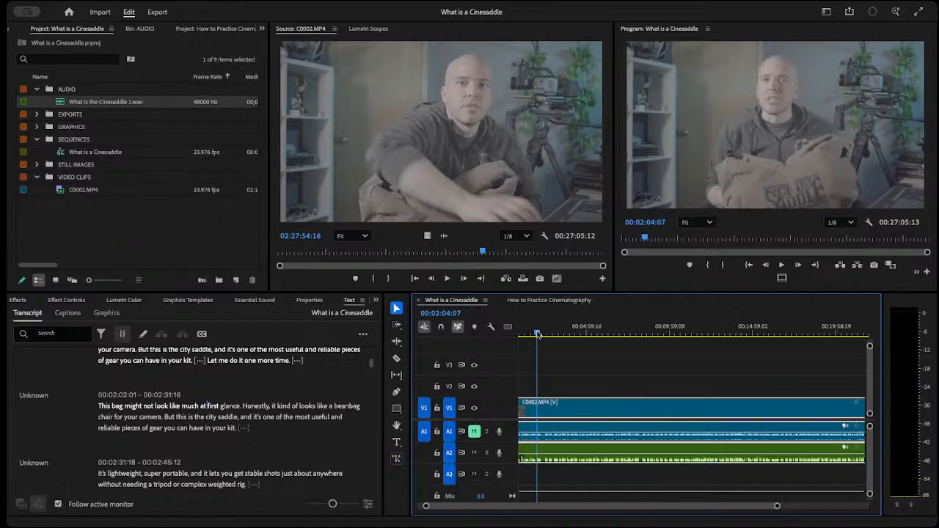
Try playback from 00:02:04:07 and scrub forward through 00:02:45:18 to 00:03:36:14 in the sequence.
{"action": "left_click", "coordinate": [709, 279]}
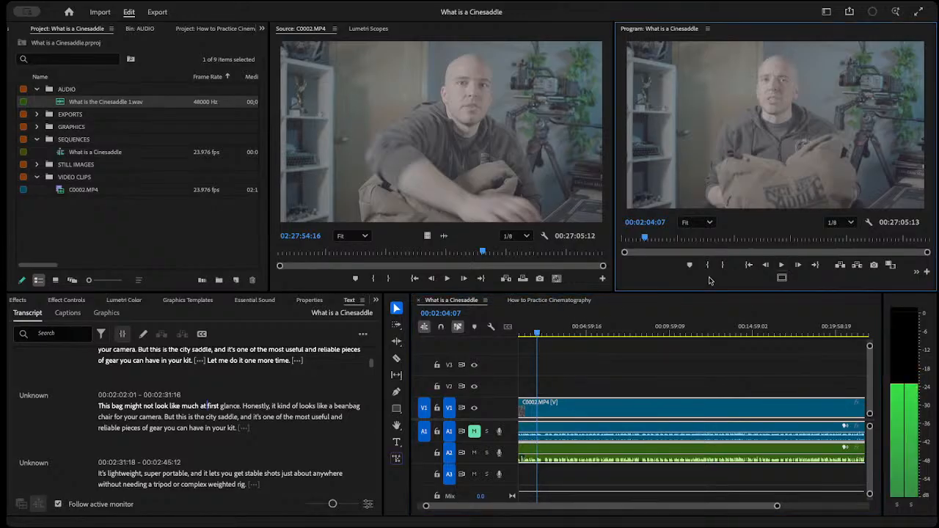
{"action": "left_click_drag", "start_coordinate": [546, 333], "coordinate": [547, 334]}
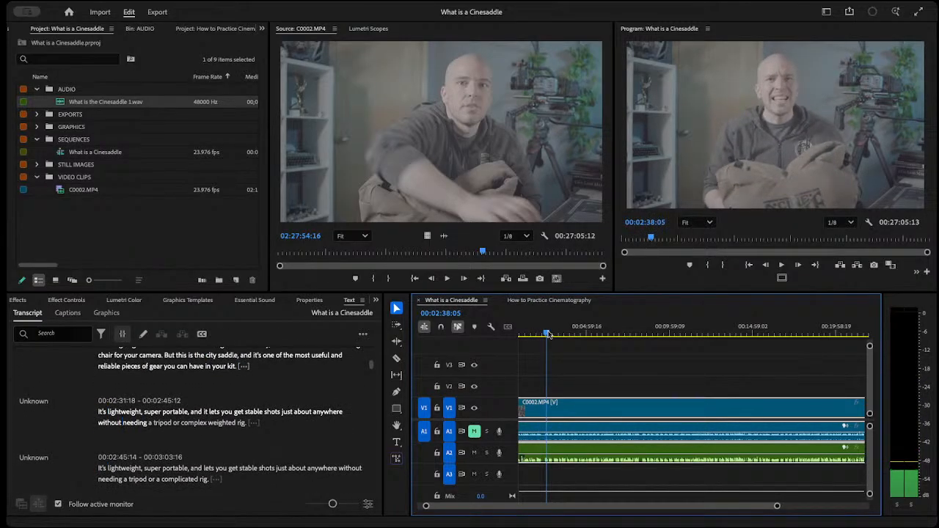
{"action": "left_click_drag", "start_coordinate": [548, 334], "coordinate": [551, 334]}
{"action": "scroll", "coordinate": [551, 334], "scroll_direction": "down", "scroll_amount": 2}
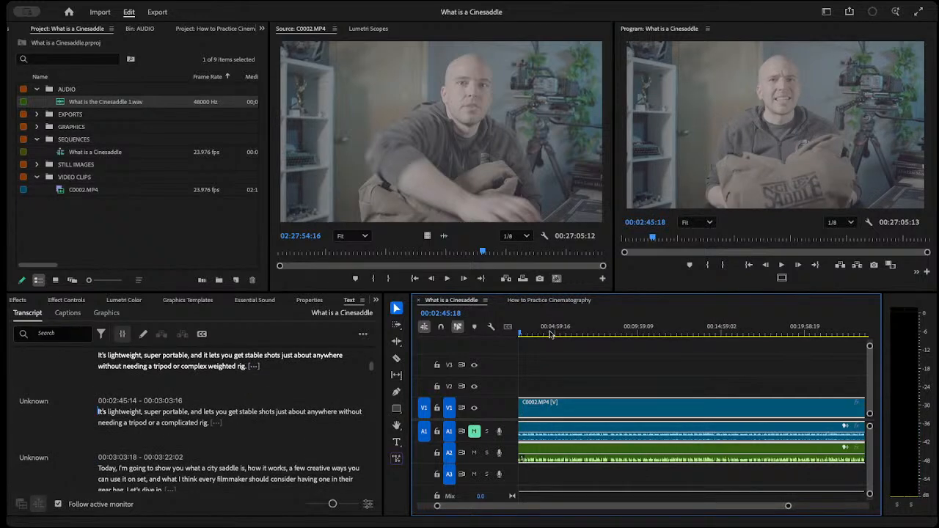
{"action": "scroll", "coordinate": [573, 366], "scroll_direction": "up", "scroll_amount": 3}
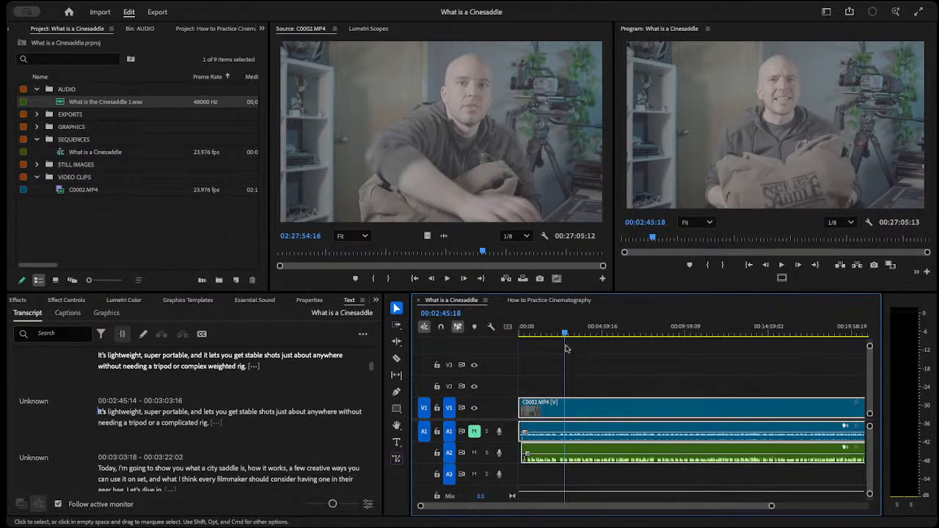
{"action": "left_click_drag", "start_coordinate": [564, 334], "coordinate": [579, 337]}
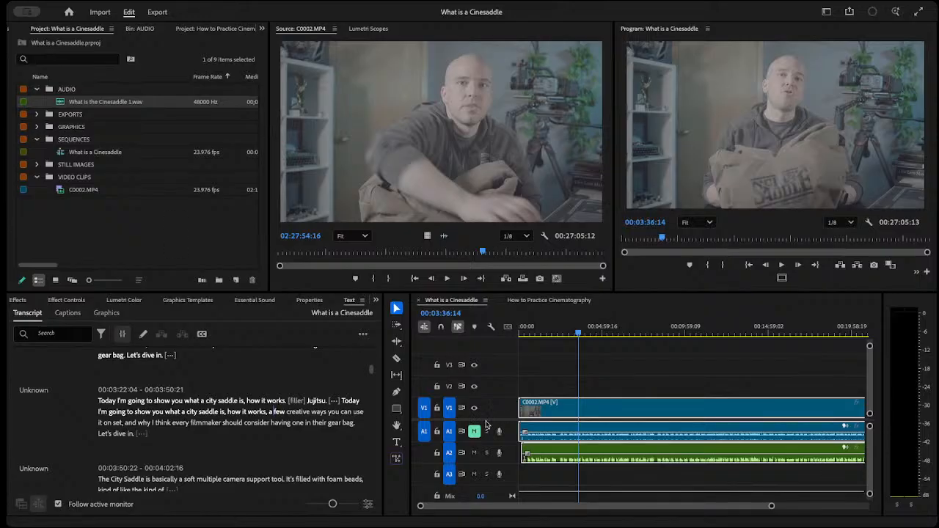
Test playback around 00:07:28:06 and at the start of the transcript passage at 00:06:02:16.
{"action": "left_click", "coordinate": [642, 333]}
{"action": "key", "text": "space"}
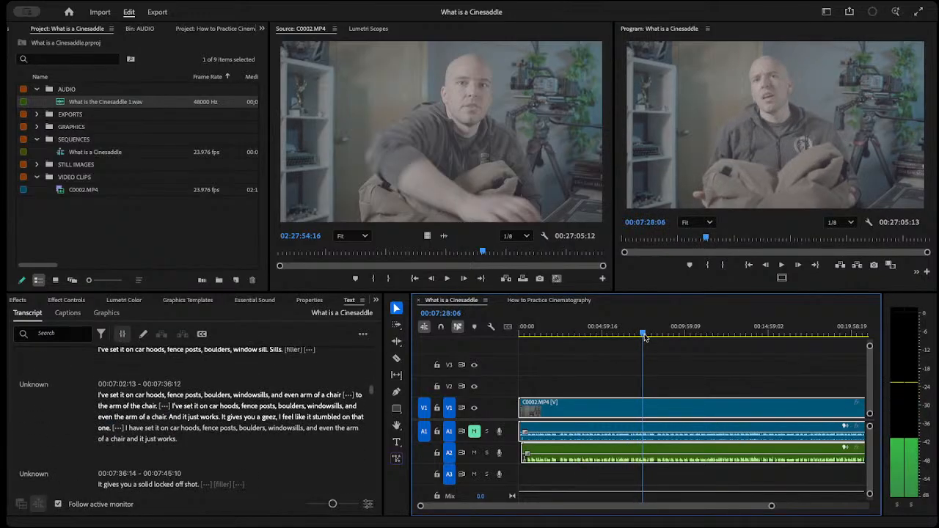
{"action": "left_click", "coordinate": [621, 333]}
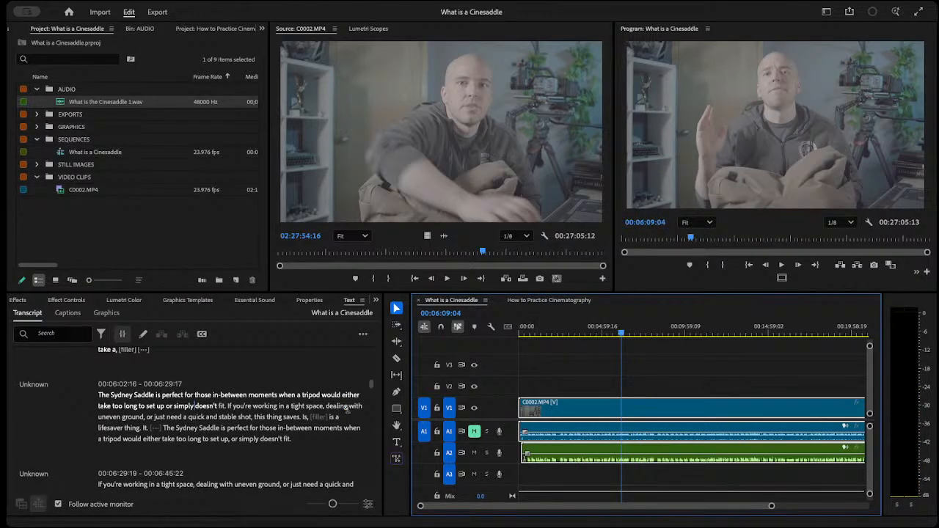
{"action": "double_click", "coordinate": [104, 395]}
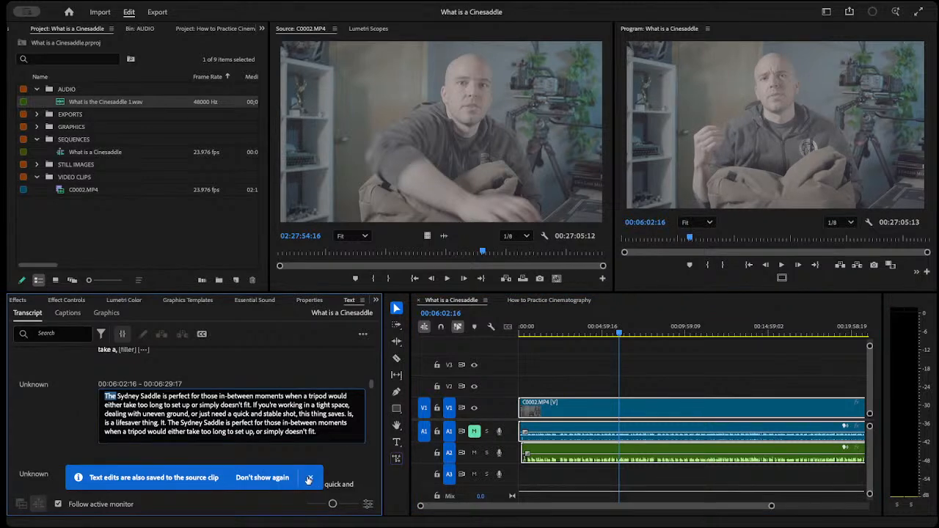
{"action": "left_click", "coordinate": [308, 478]}
{"action": "key", "text": "space"}
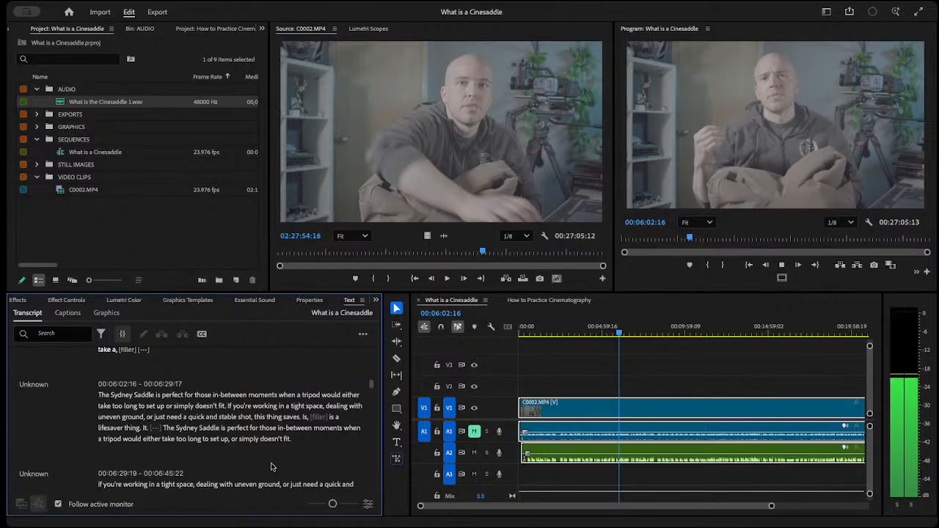
Close the How to Practice Cinematography sequence and its project in the YouTube Videos production.
{"action": "left_click", "coordinate": [660, 350]}
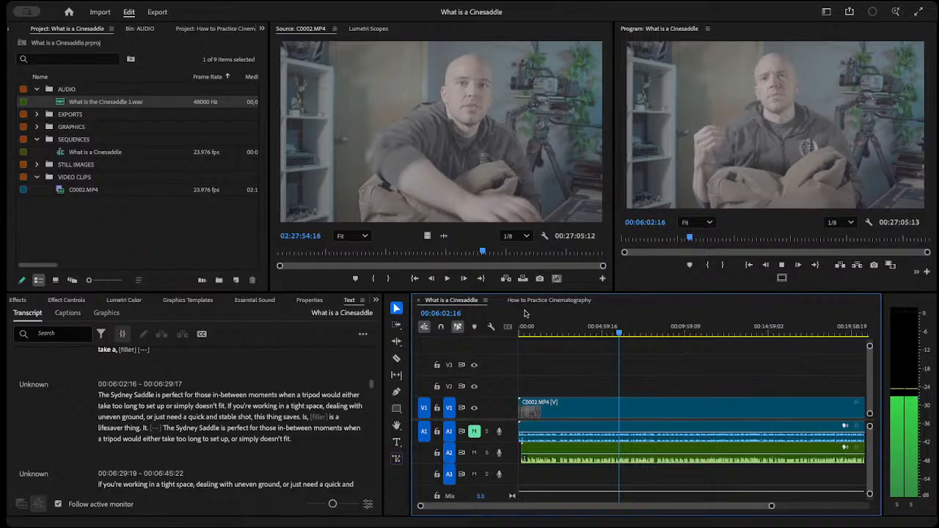
{"action": "left_click", "coordinate": [501, 301]}
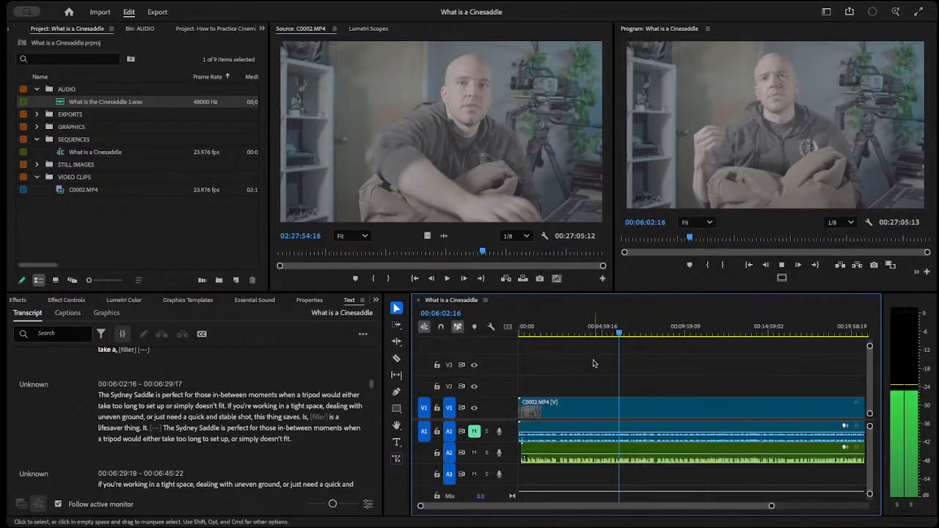
{"action": "key", "text": "ctrl+a"}
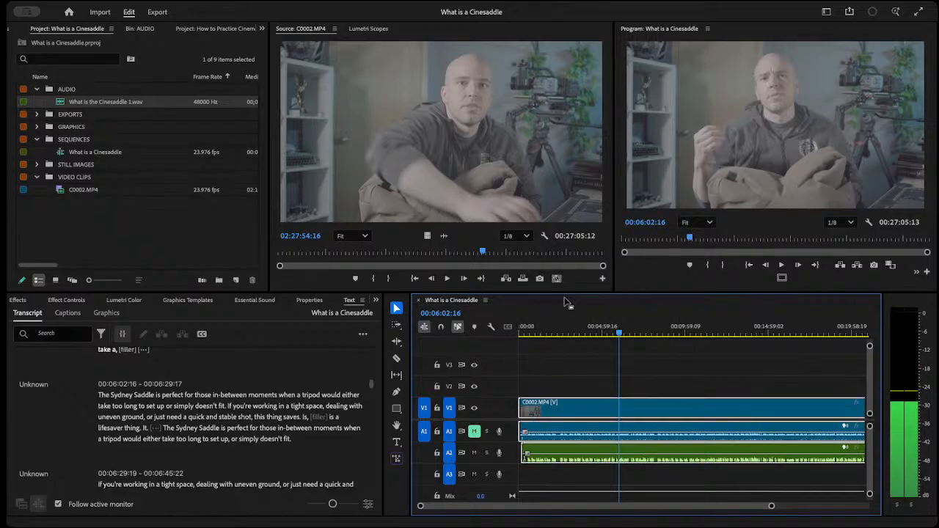
{"action": "left_click", "coordinate": [578, 333]}
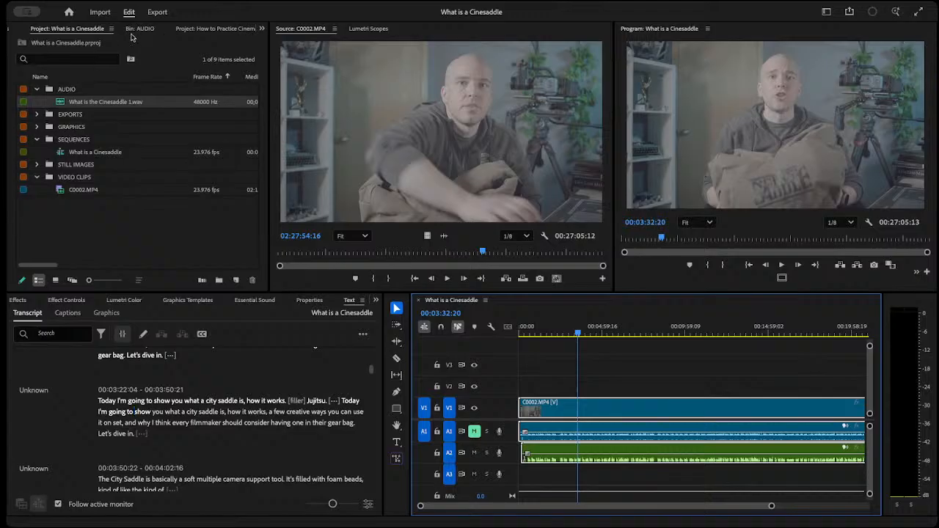
{"action": "left_click", "coordinate": [77, 32]}
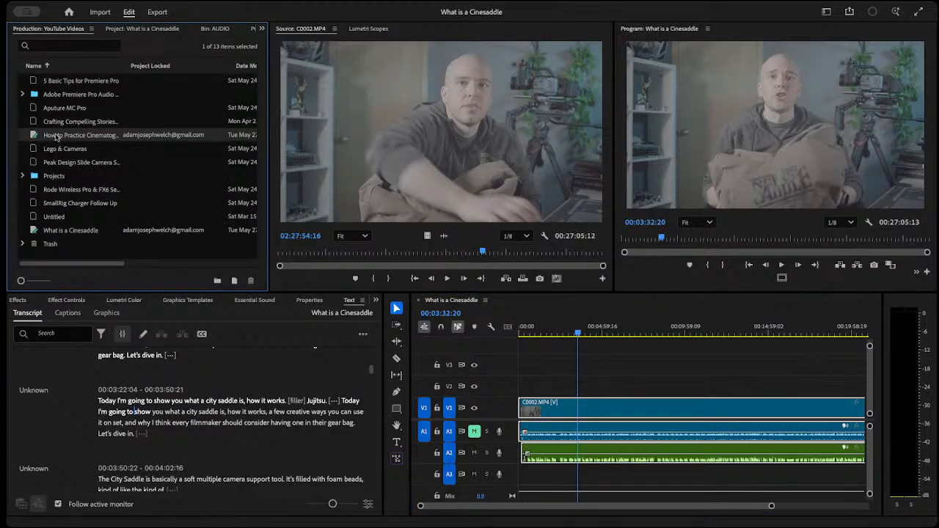
{"action": "right_click", "coordinate": [57, 137]}
{"action": "left_click", "coordinate": [114, 169]}
Test playback of the sequence at 00:02:25:01 and 00:00:30:03, and scrub forward to 00:02:36:08.
{"action": "left_click_drag", "start_coordinate": [556, 334], "coordinate": [559, 335]}
{"action": "key", "text": "space"}
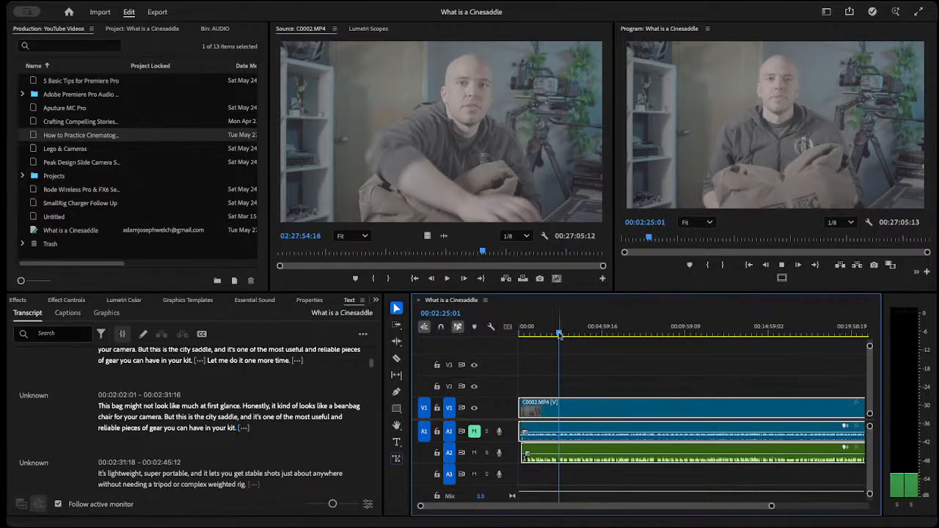
{"action": "left_click_drag", "start_coordinate": [560, 335], "coordinate": [528, 335]}
{"action": "left_click", "coordinate": [786, 258]}
{"action": "key", "text": "space"}
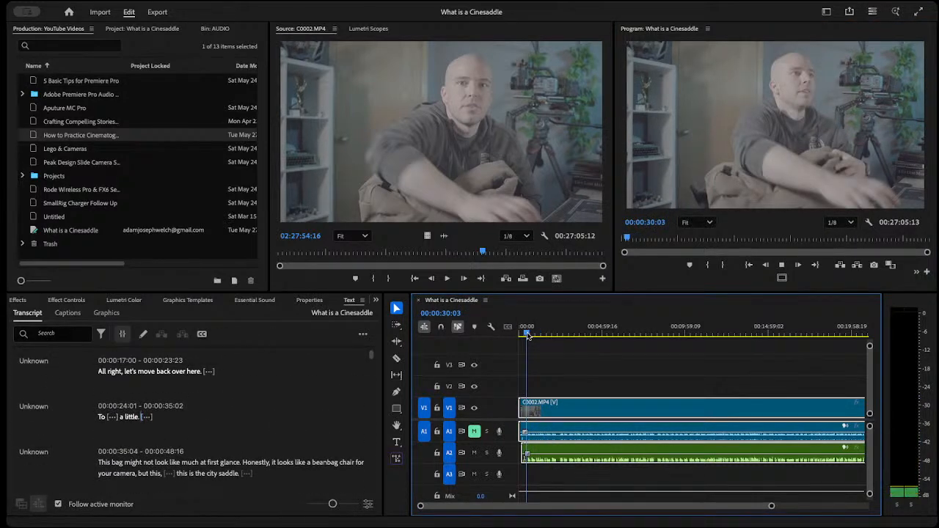
{"action": "left_click_drag", "start_coordinate": [527, 334], "coordinate": [564, 339]}
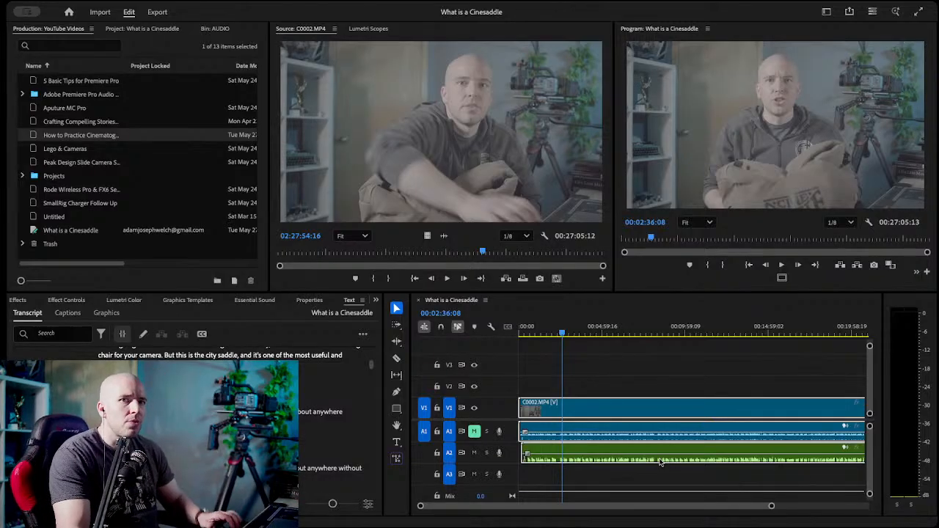
Find the opening take in the transcript and move the playhead to its start at 00:02:02:01.
{"action": "left_click", "coordinate": [574, 335]}
{"action": "left_click_drag", "start_coordinate": [577, 336], "coordinate": [543, 335]}
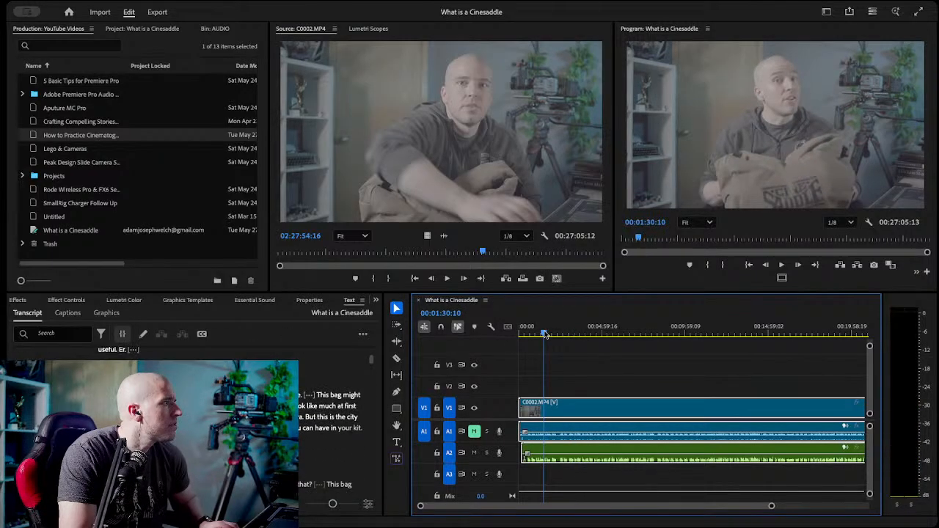
{"action": "scroll", "coordinate": [194, 422], "scroll_direction": "down", "scroll_amount": 3}
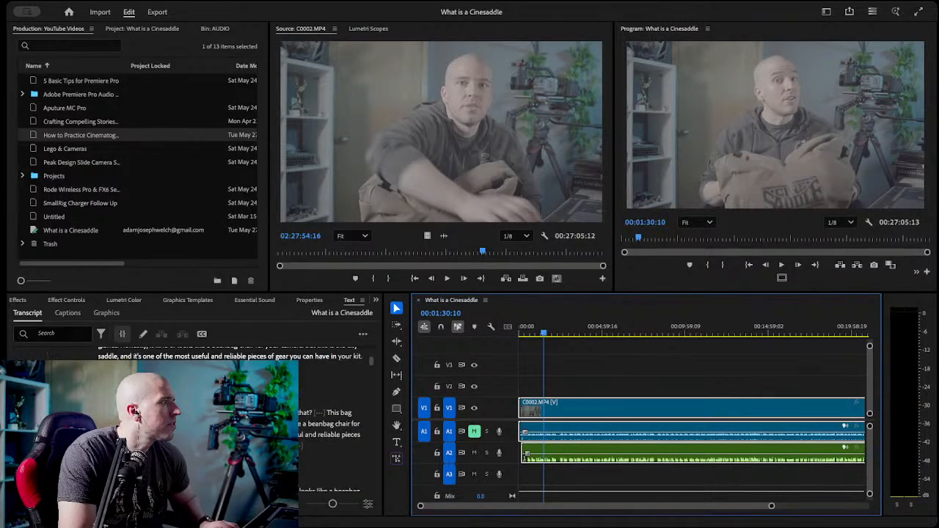
{"action": "scroll", "coordinate": [194, 422], "scroll_direction": "down", "scroll_amount": 1}
{"action": "double_click", "coordinate": [110, 410]}
Turn on timeline snapping and razor the C0002.MP4 clip and the A2 audio at 00:02:02:01.
{"action": "left_click", "coordinate": [586, 367]}
{"action": "key", "text": "c"}
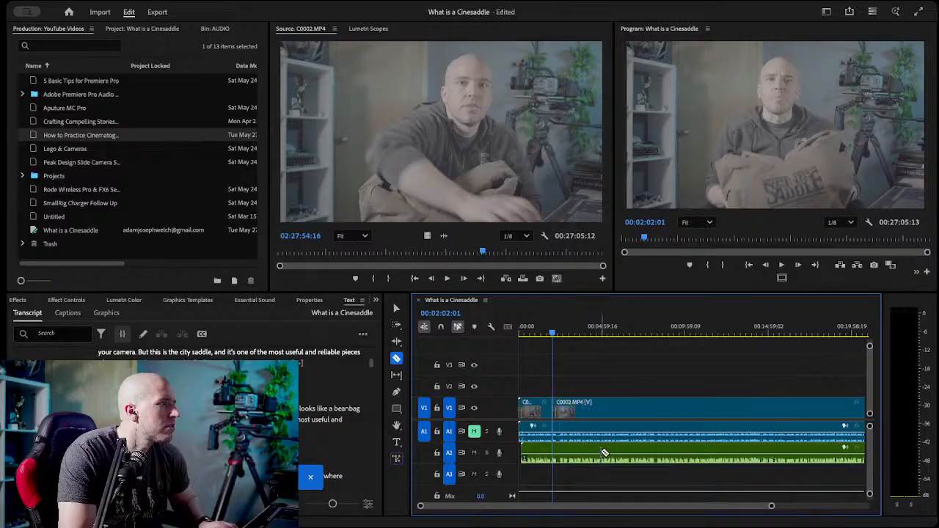
{"action": "right_click", "coordinate": [461, 303]}
{"action": "left_click", "coordinate": [461, 307]}
{"action": "left_click", "coordinate": [442, 327]}
{"action": "left_click", "coordinate": [554, 403]}
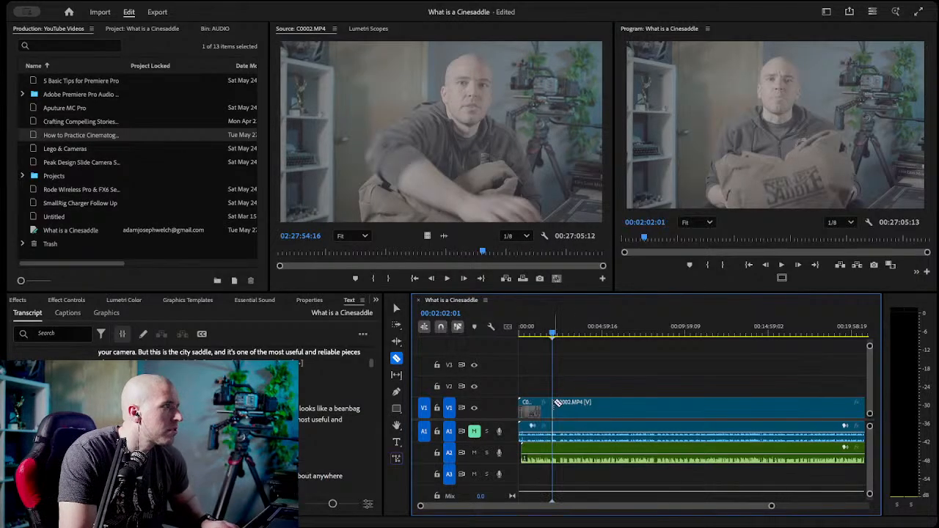
{"action": "left_click", "coordinate": [552, 454]}
Select the clips on both sides of the 00:02:02:01 cut and ungroup them.
{"action": "left_click_drag", "start_coordinate": [770, 507], "coordinate": [629, 505]}
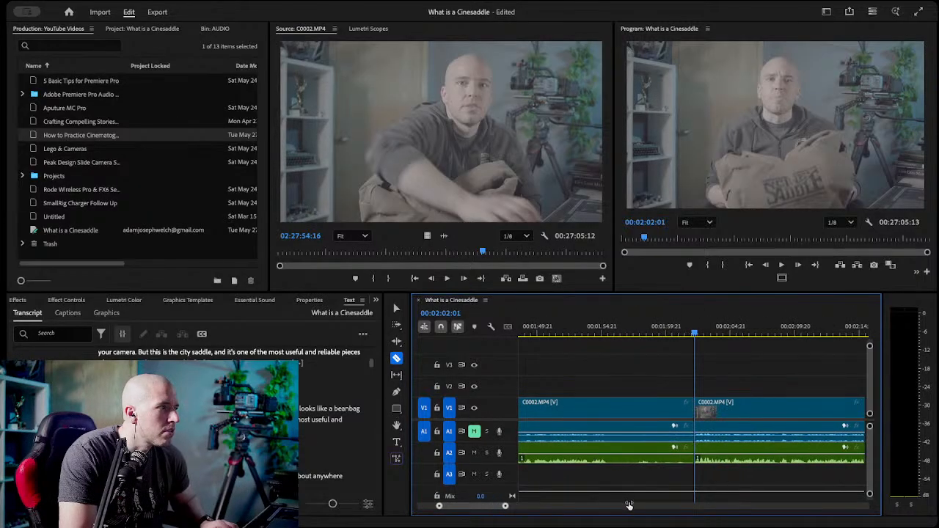
{"action": "key", "text": "v"}
{"action": "left_click_drag", "start_coordinate": [612, 389], "coordinate": [633, 464]}
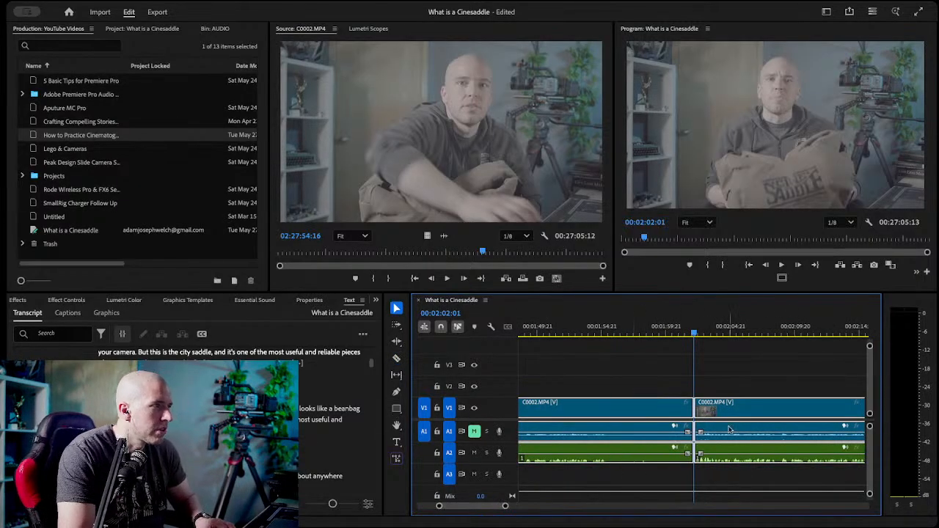
{"action": "right_click", "coordinate": [640, 416]}
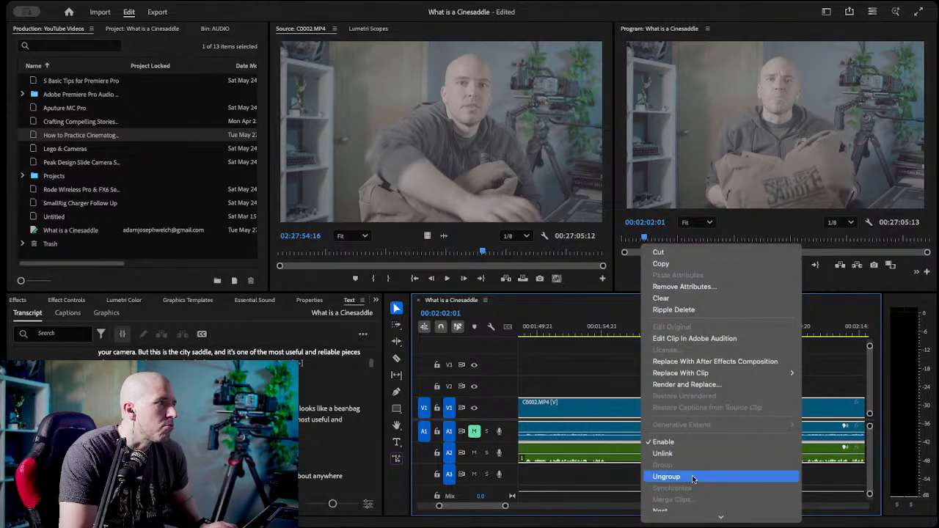
{"action": "left_click", "coordinate": [693, 477]}
Delete the video and audio segments before the cut at 00:02:02:01.
{"action": "left_click", "coordinate": [610, 373]}
{"action": "left_click_drag", "start_coordinate": [608, 383], "coordinate": [617, 455]}
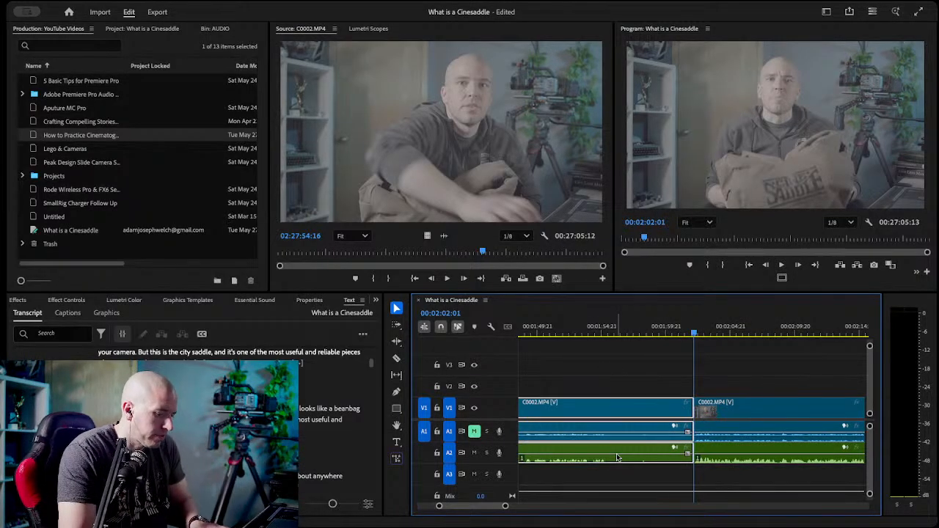
{"action": "key", "text": "Delete"}
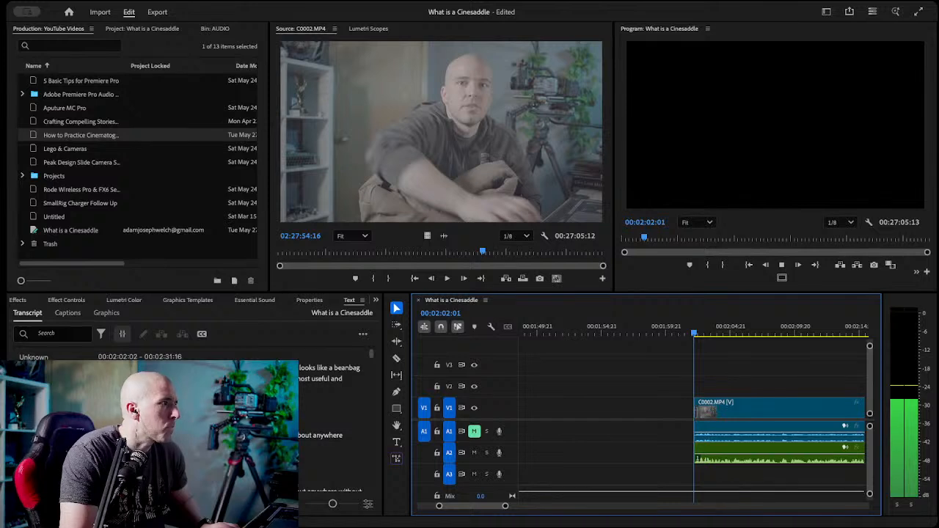
Stop playback at the cut and move the playhead through the take's transcript from 00:02:04:07 to 00:02:14:22.
{"action": "key", "text": "space"}
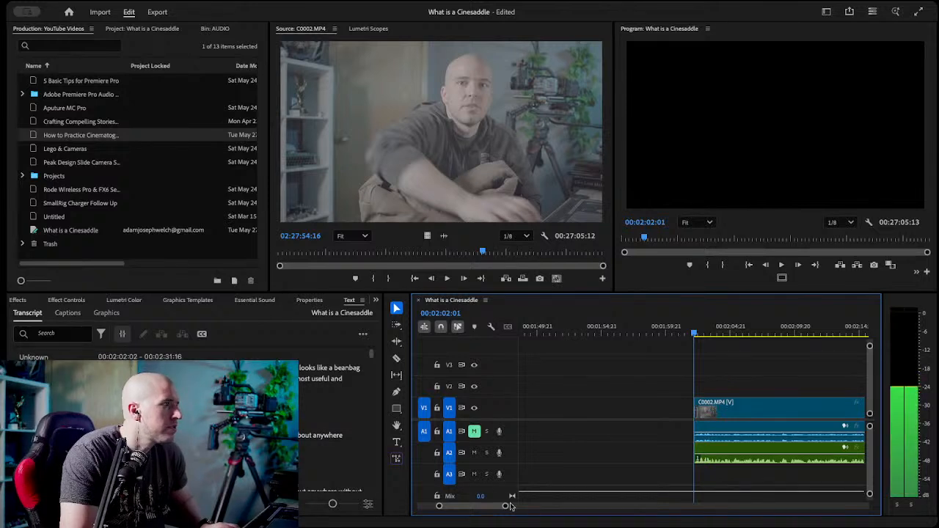
{"action": "left_click", "coordinate": [723, 332]}
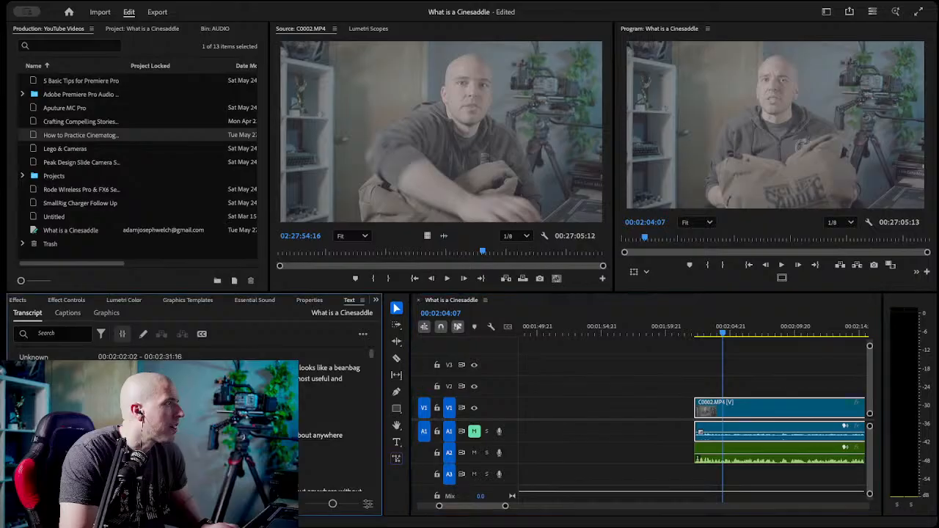
{"action": "double_click", "coordinate": [206, 374]}
{"action": "left_click", "coordinate": [311, 478]}
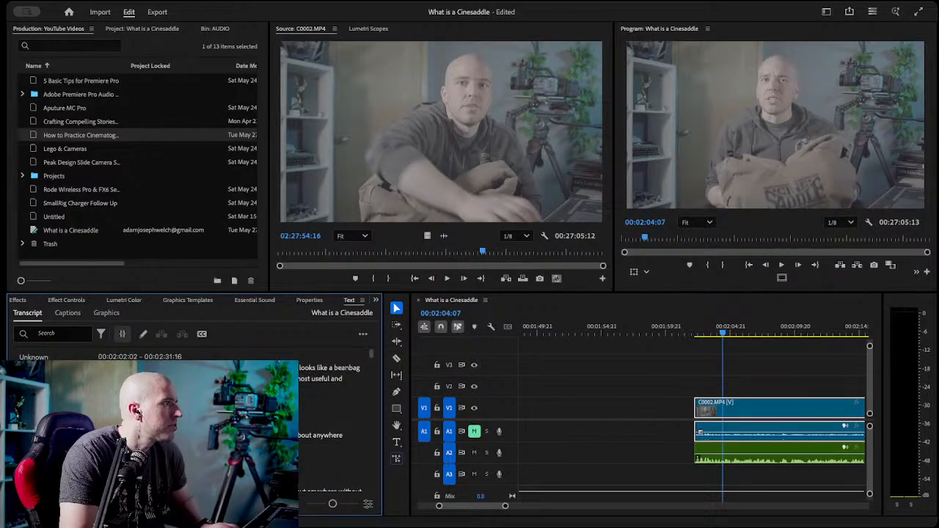
{"action": "double_click", "coordinate": [205, 379]}
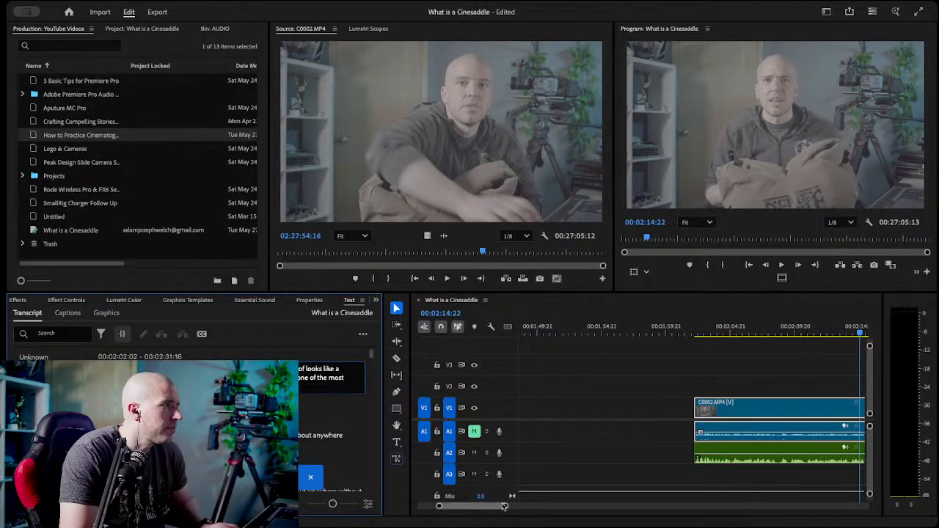
Razor the C0002.MP4 clip and the A2 audio at 00:02:15:14 and select the segments after the cut.
{"action": "mouse_move", "coordinate": [480, 507]}
{"action": "left_mouse_down"}
{"action": "mouse_move", "coordinate": [496, 509]}
{"action": "mouse_move", "coordinate": [484, 512]}
{"action": "left_mouse_up"}
{"action": "left_click", "coordinate": [649, 331]}
{"action": "key", "text": "c"}
{"action": "left_click", "coordinate": [648, 408]}
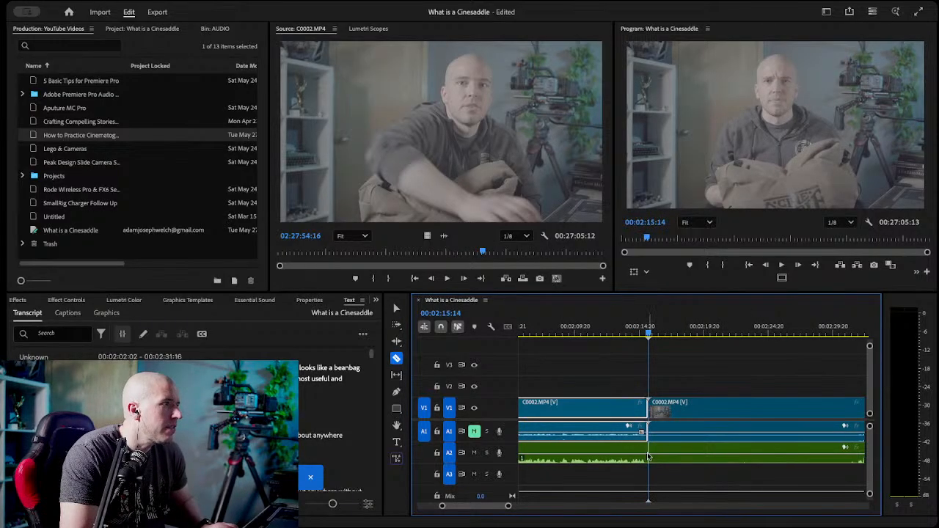
{"action": "key", "text": "v"}
{"action": "left_click", "coordinate": [683, 429]}
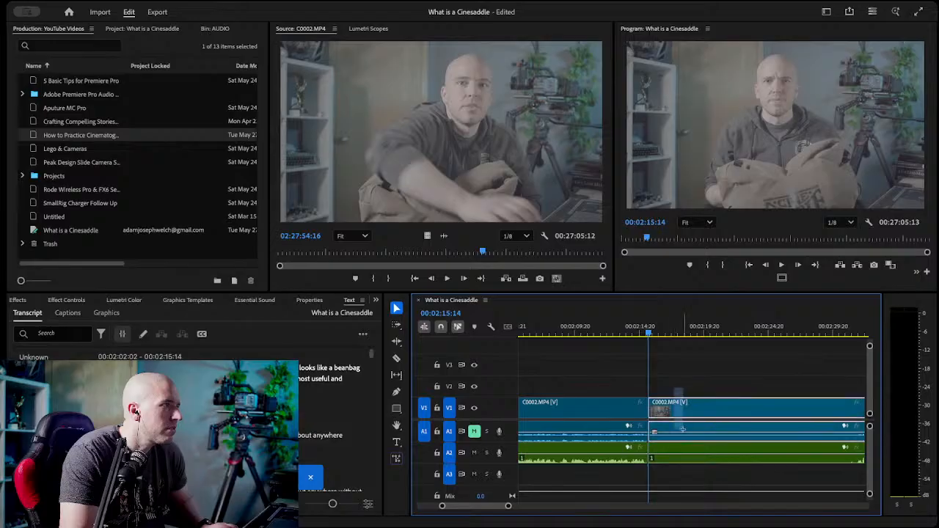
Locate the take about stable shots "just about anywhere" in the transcript and play its start around 00:02:45:14.
{"action": "left_click", "coordinate": [195, 411]}
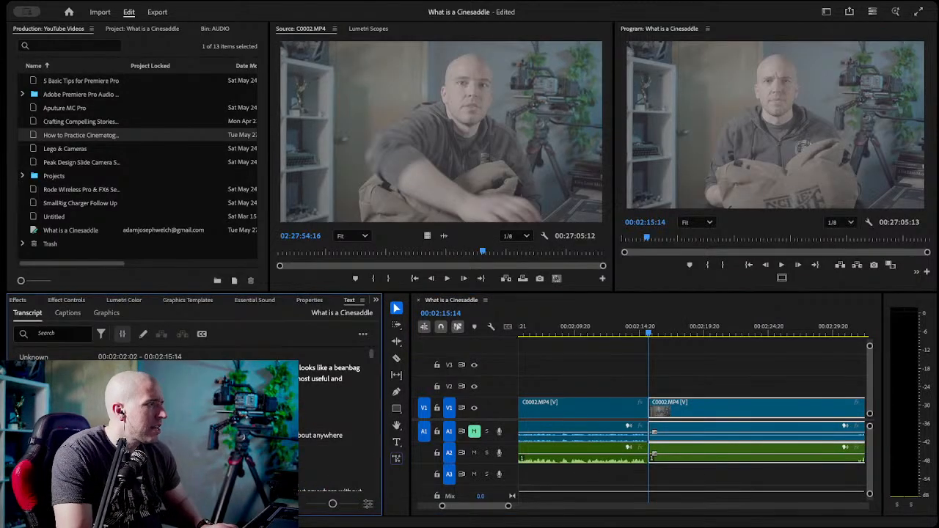
{"action": "scroll", "coordinate": [194, 410], "scroll_direction": "down", "scroll_amount": 1}
{"action": "scroll", "coordinate": [195, 410], "scroll_direction": "down", "scroll_amount": 3}
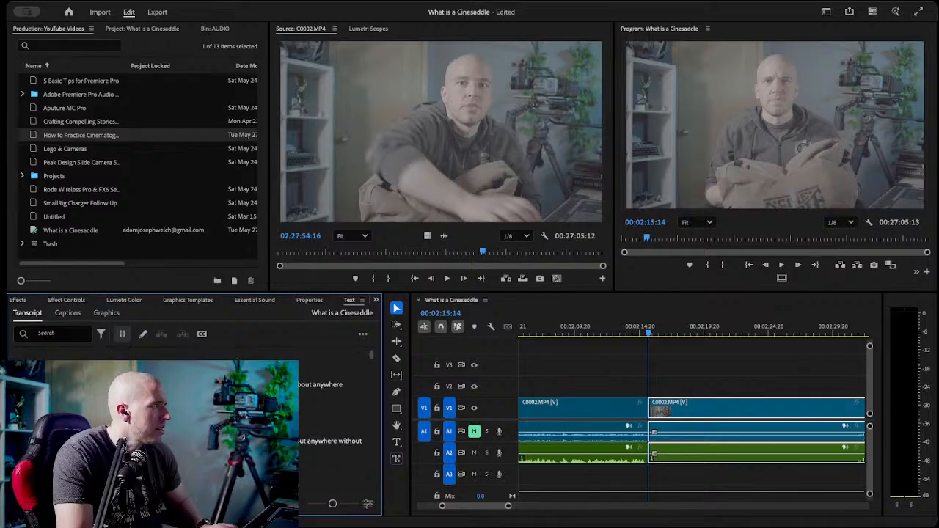
{"action": "double_click", "coordinate": [212, 396]}
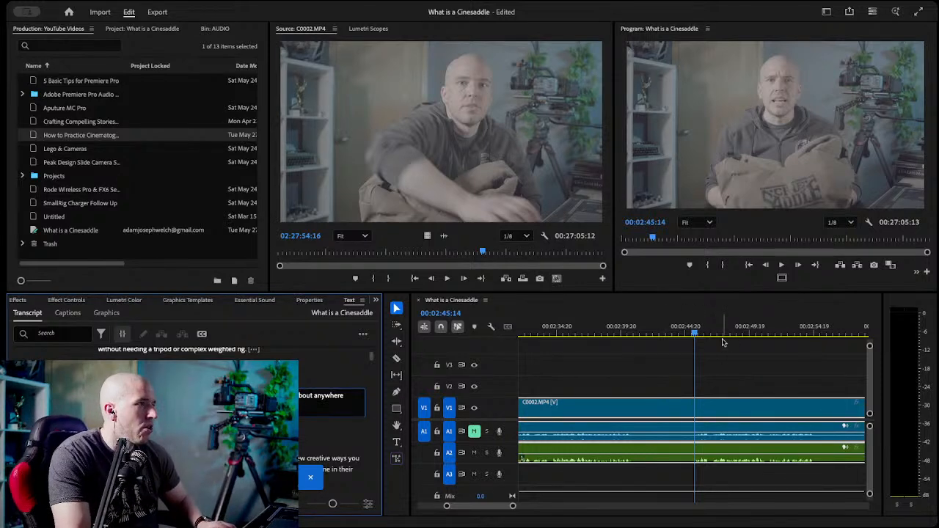
{"action": "left_click", "coordinate": [697, 327]}
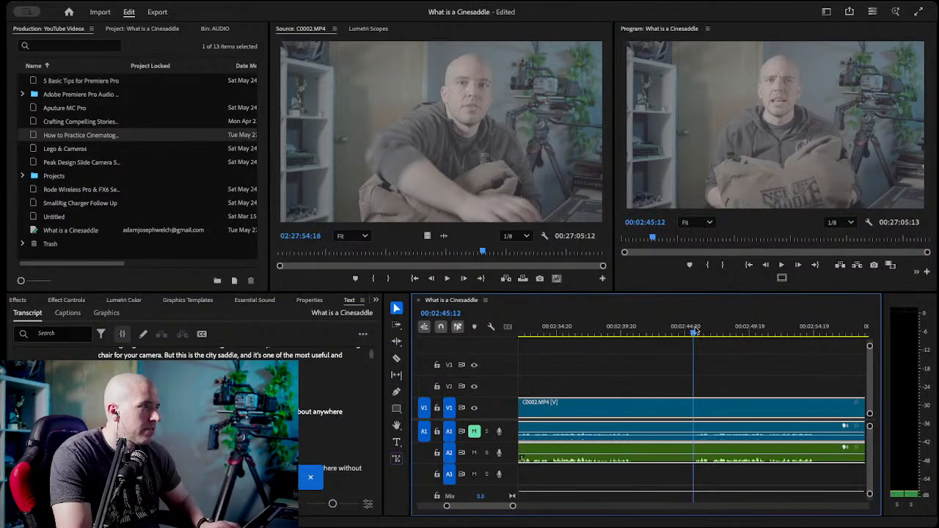
{"action": "key", "text": "space"}
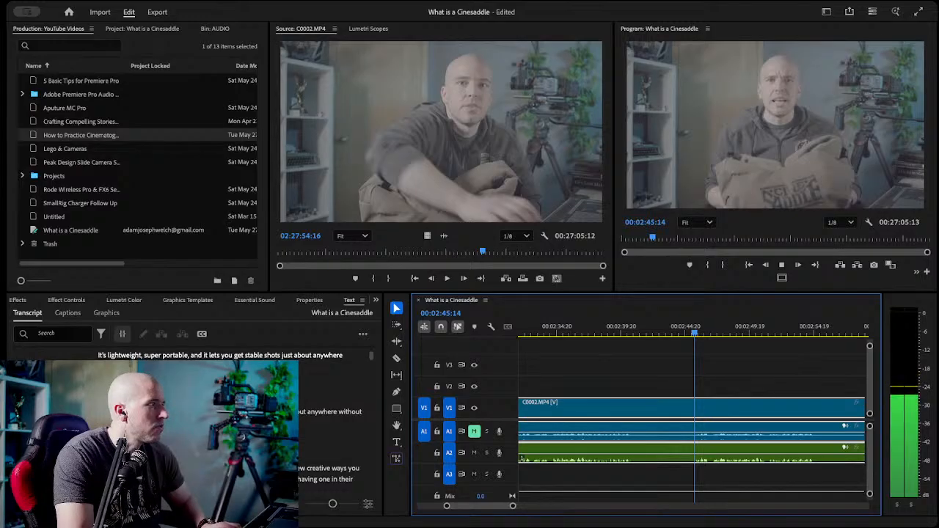
{"action": "key", "text": "space"}
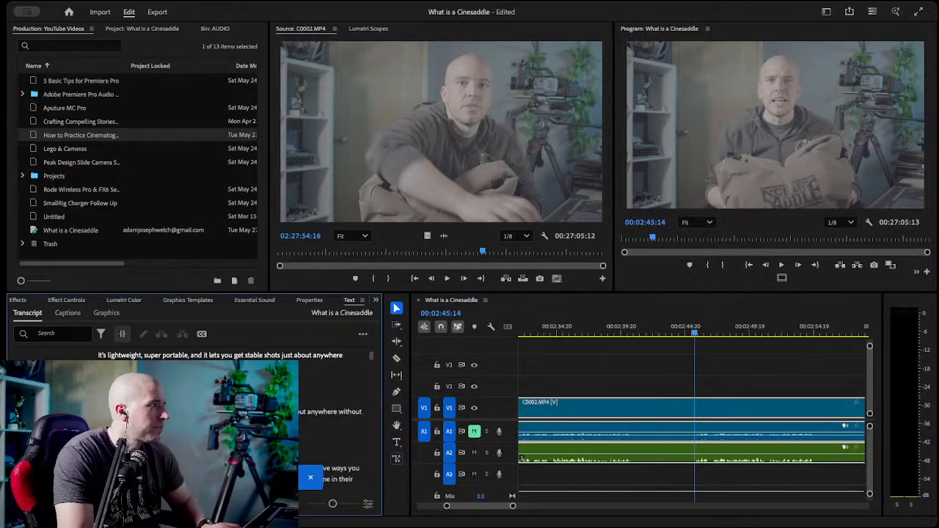
{"action": "double_click", "coordinate": [232, 416]}
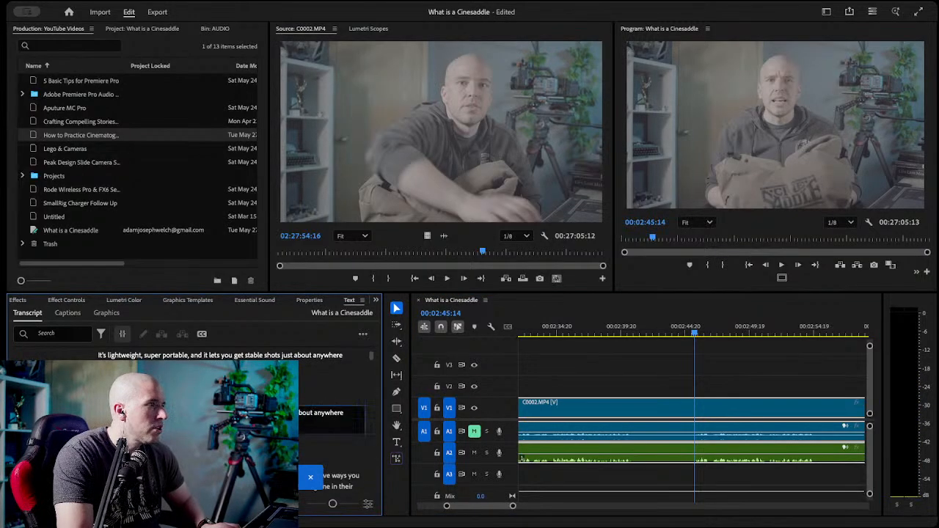
Razor the C0002.MP4 clip and the A2 audio just before the take starts, at 00:02:45:10.
{"action": "left_click", "coordinate": [692, 334]}
{"action": "key", "text": "c"}
{"action": "left_click", "coordinate": [701, 441]}
{"action": "left_click", "coordinate": [702, 445]}
{"action": "key", "text": "v"}
{"action": "scroll", "coordinate": [637, 363], "scroll_direction": "up", "scroll_amount": 3}
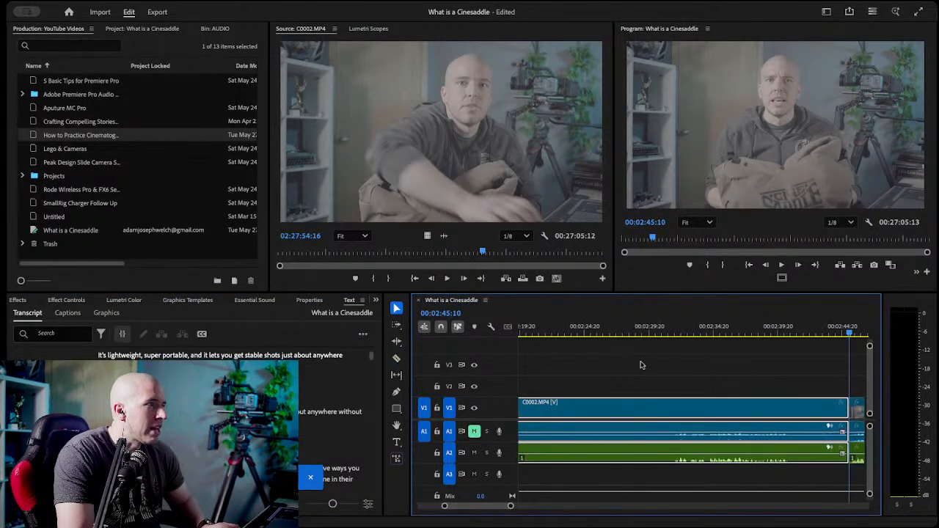
Delete the video and audio between the cuts at 00:02:15:14 and 00:02:45:10, and close the gap.
{"action": "left_click_drag", "start_coordinate": [512, 506], "coordinate": [566, 506]}
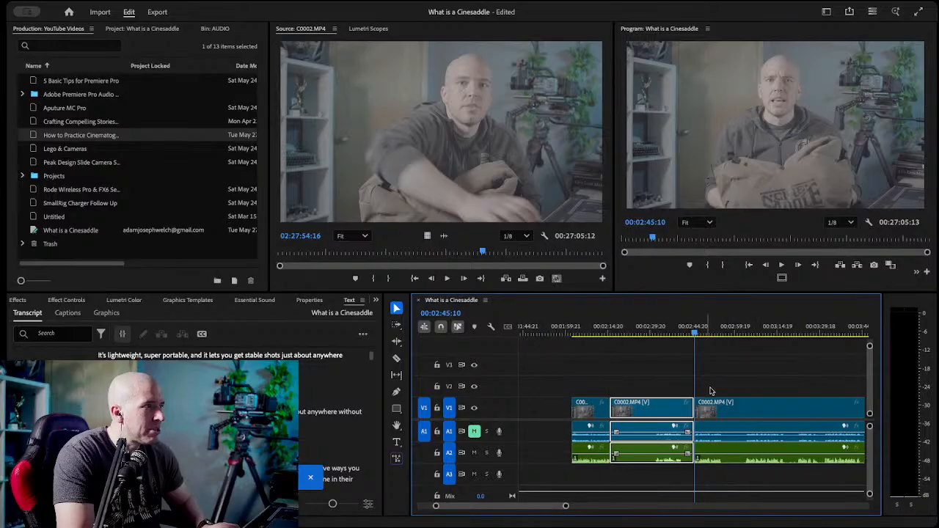
{"action": "key", "text": "Delete"}
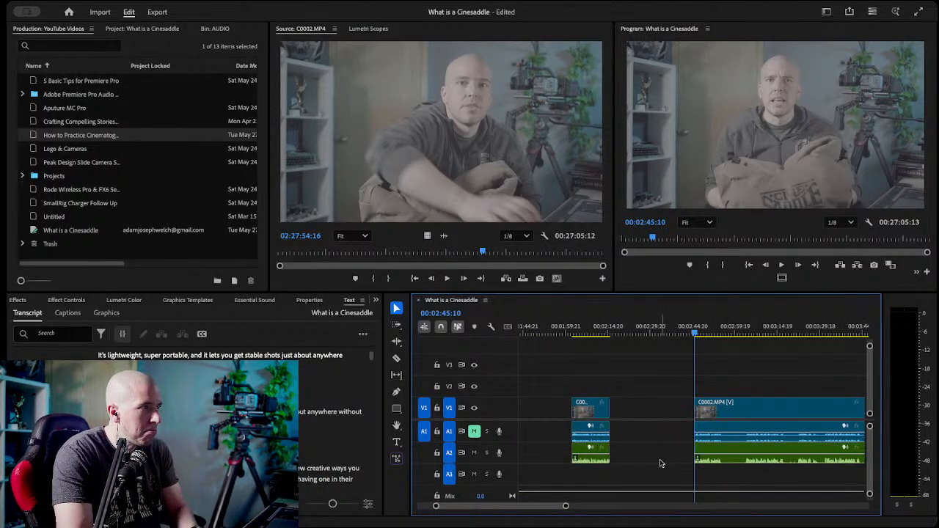
{"action": "left_click", "coordinate": [638, 408]}
{"action": "key", "text": "Delete"}
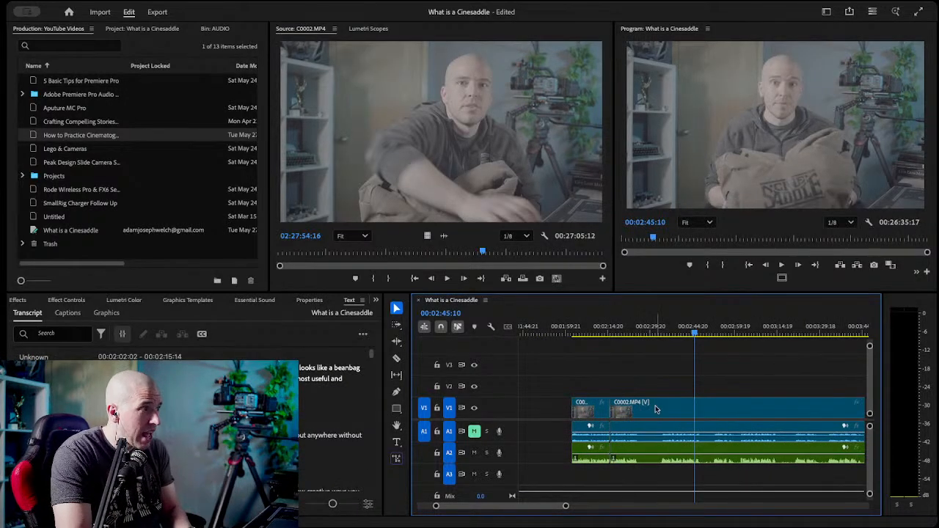
{"action": "left_click_drag", "start_coordinate": [596, 332], "coordinate": [624, 334]}
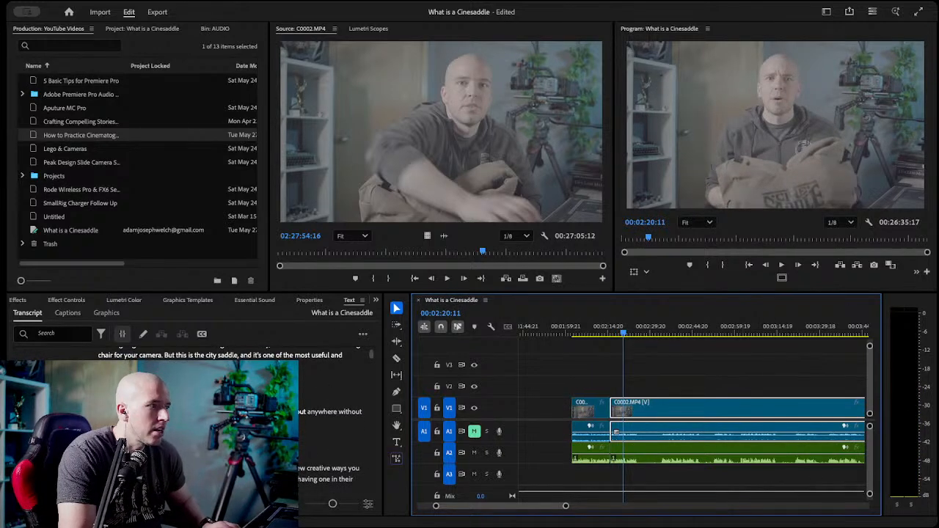
{"action": "key", "text": "super+s"}
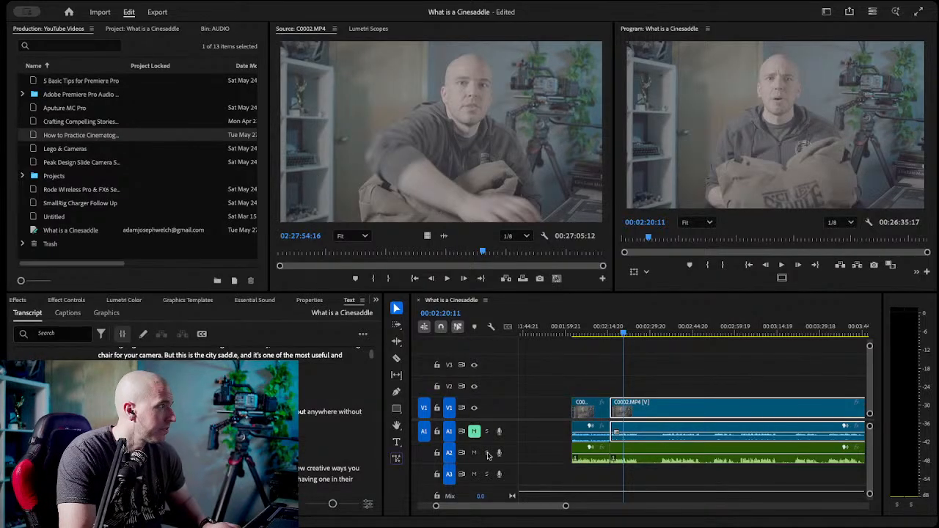
Find the word "Today" after "Jujitsu" in the transcript and razor the video and A2 audio there, at 00:03:01:16.
{"action": "left_click", "coordinate": [220, 411]}
{"action": "scroll", "coordinate": [221, 411], "scroll_direction": "down", "scroll_amount": 3}
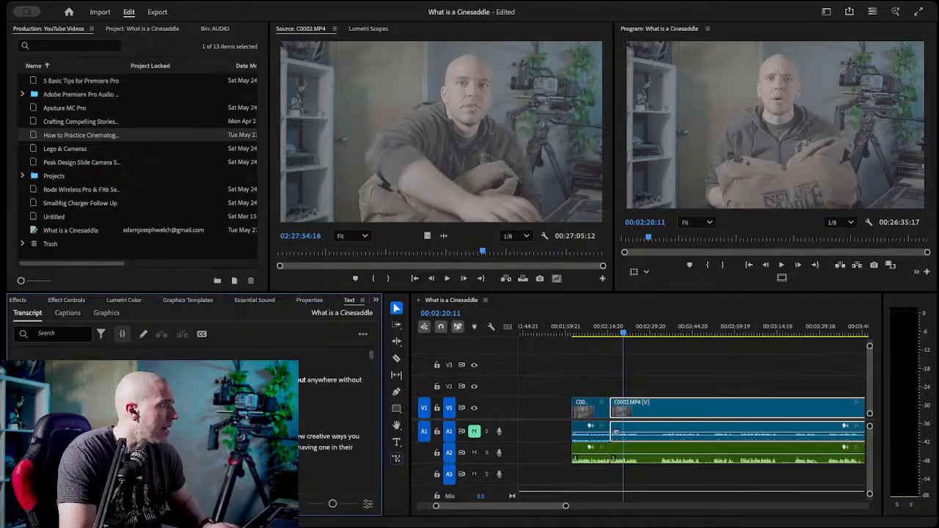
{"action": "scroll", "coordinate": [220, 411], "scroll_direction": "down", "scroll_amount": 2}
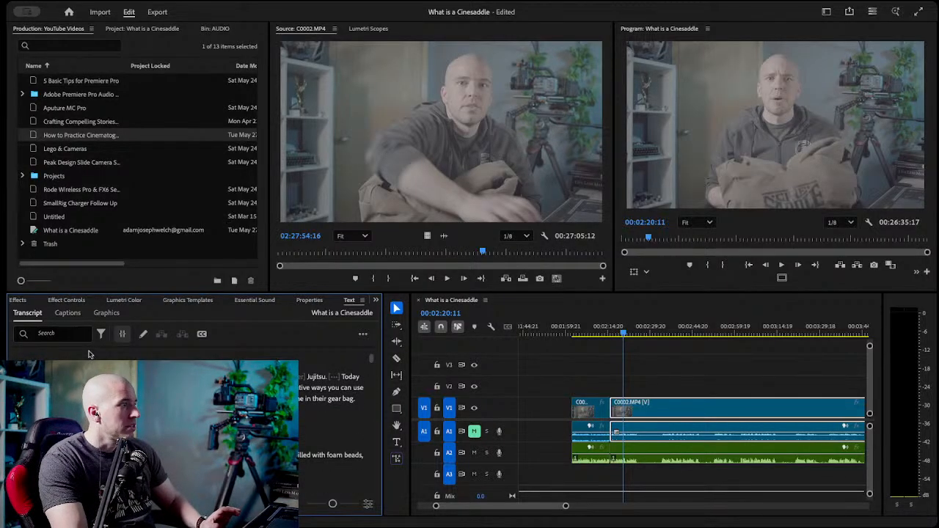
{"action": "left_click", "coordinate": [351, 377]}
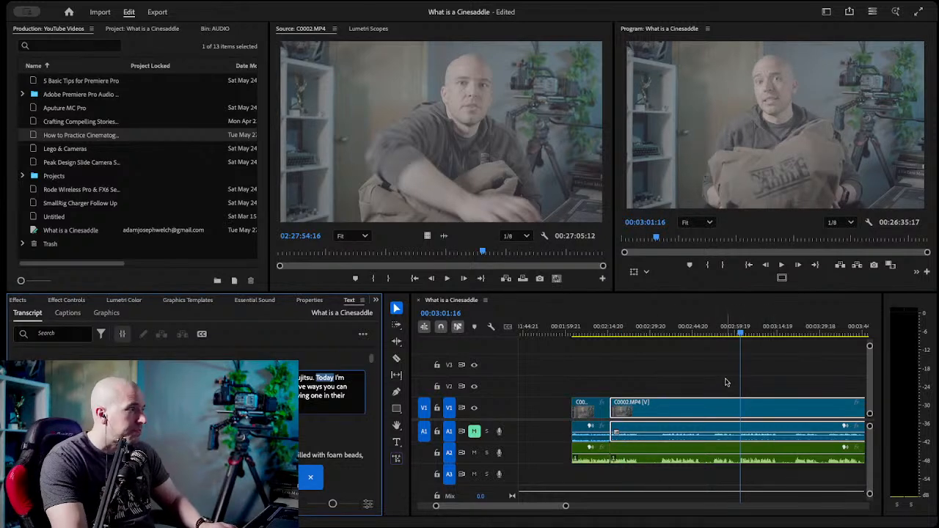
{"action": "left_click", "coordinate": [761, 378]}
{"action": "key", "text": "c"}
{"action": "left_click", "coordinate": [741, 408]}
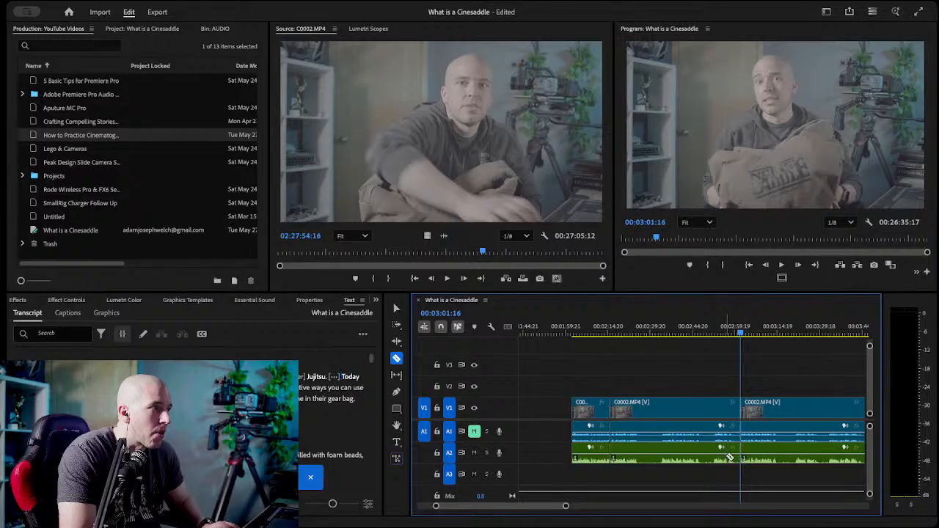
{"action": "key", "text": "v"}
Razor the middle C0002.MP4 clip and its A2 audio at 00:02:25:11, where the preceding take ends.
{"action": "scroll", "coordinate": [672, 417], "scroll_direction": "up", "scroll_amount": 5}
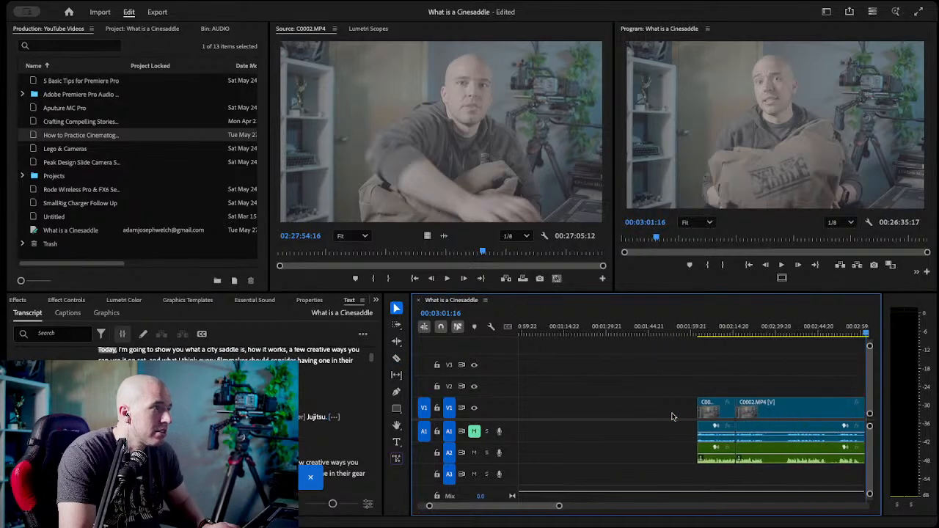
{"action": "scroll", "coordinate": [671, 416], "scroll_direction": "down", "scroll_amount": 3}
{"action": "left_click", "coordinate": [663, 335]}
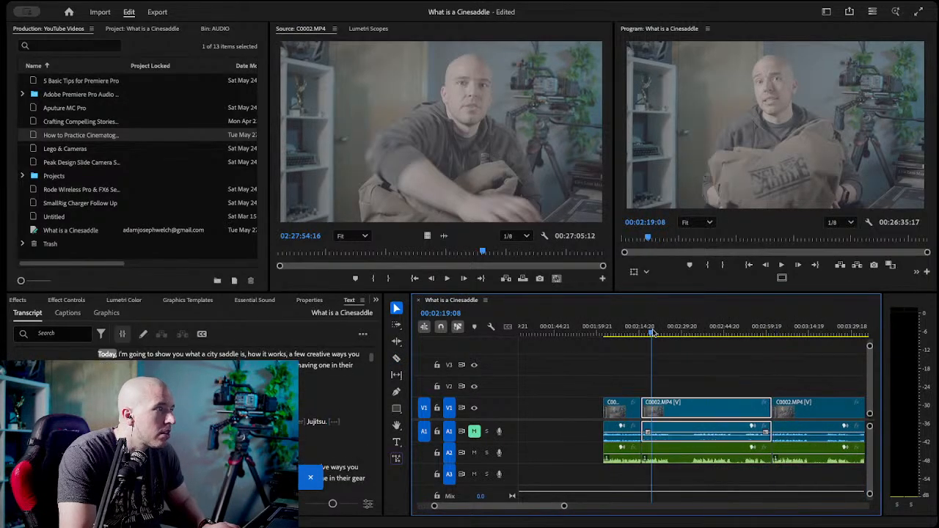
{"action": "left_click_drag", "start_coordinate": [663, 335], "coordinate": [671, 335]}
{"action": "key", "text": "c"}
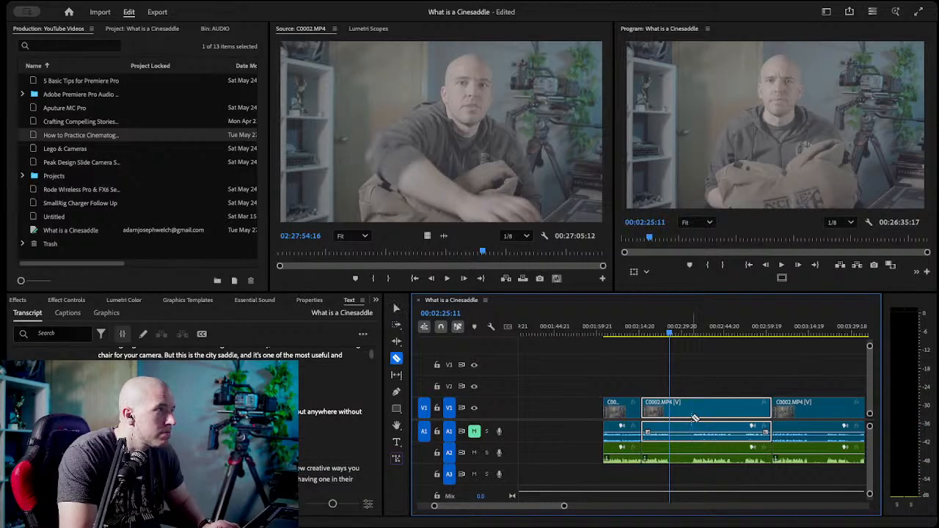
{"action": "left_click", "coordinate": [670, 408]}
{"action": "key", "text": "v"}
{"action": "scroll", "coordinate": [693, 391], "scroll_direction": "down", "scroll_amount": 3}
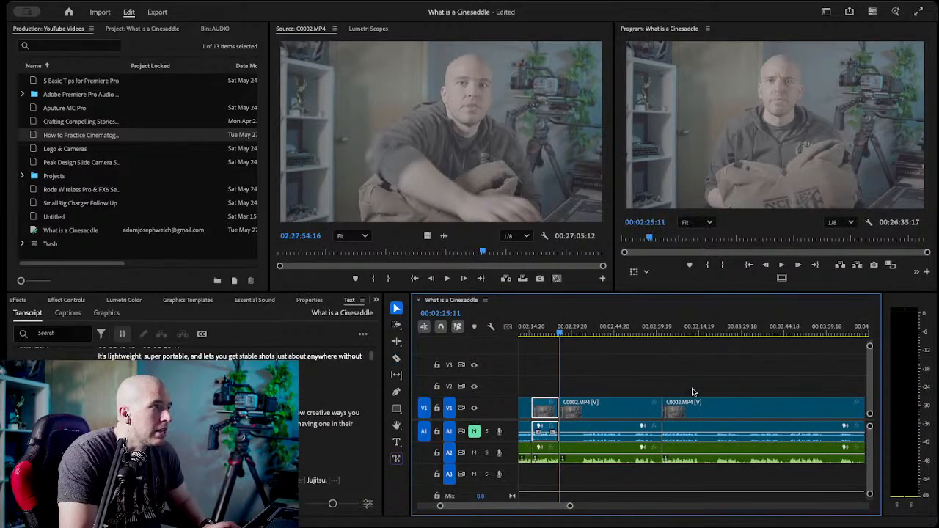
Delete the video and audio between the cuts at 00:02:25:11 and 00:03:01:16, and close the gap.
{"action": "left_click", "coordinate": [604, 408]}
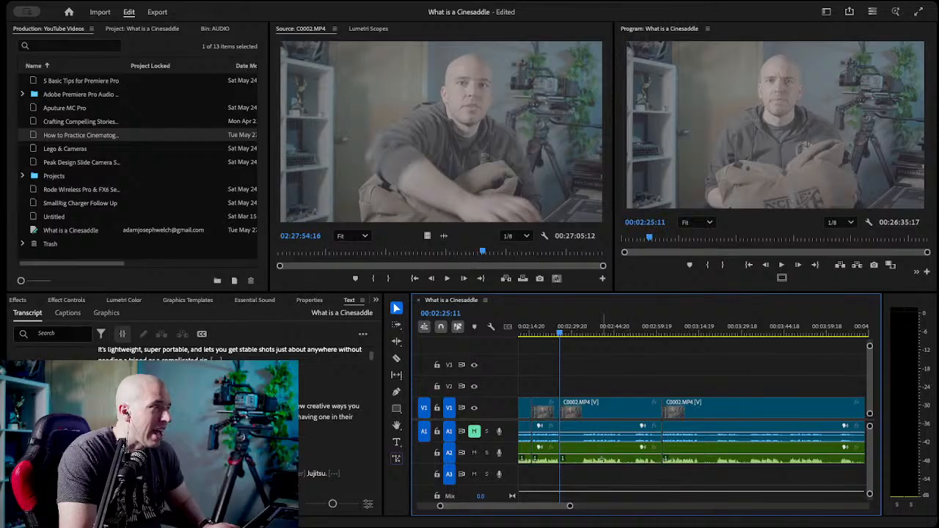
{"action": "key", "text": "Delete"}
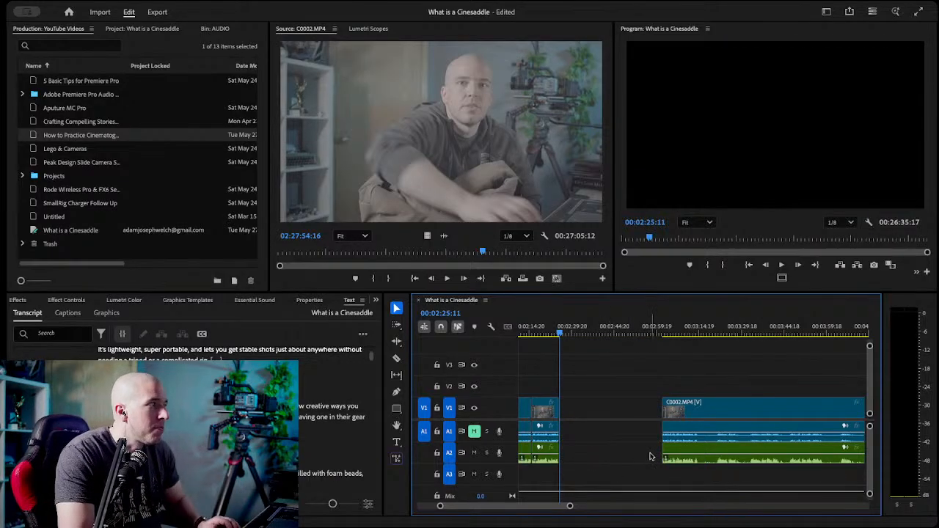
{"action": "left_click", "coordinate": [593, 413]}
{"action": "key", "text": "Delete"}
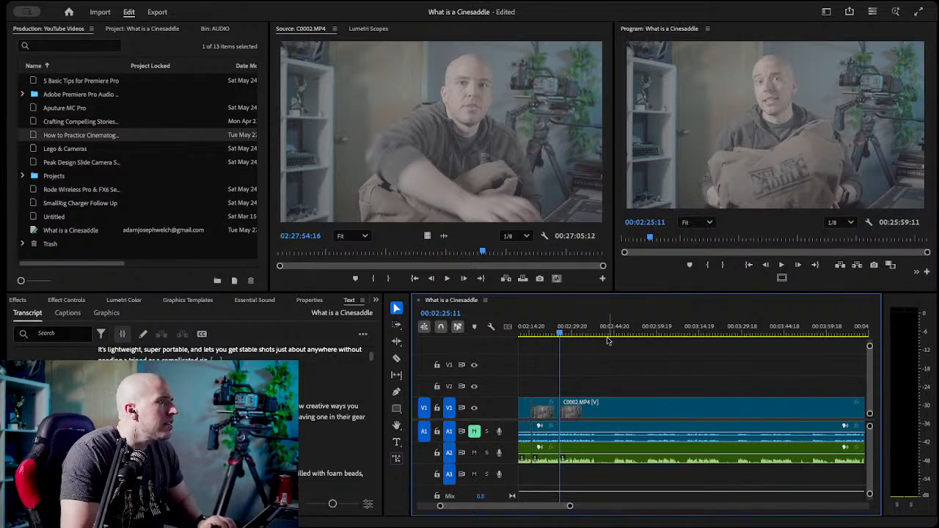
Check the join at 00:02:25:11 and razor the video and A2 audio at the end of the "Today" take, at 00:02:38:18.
{"action": "key", "text": "space"}
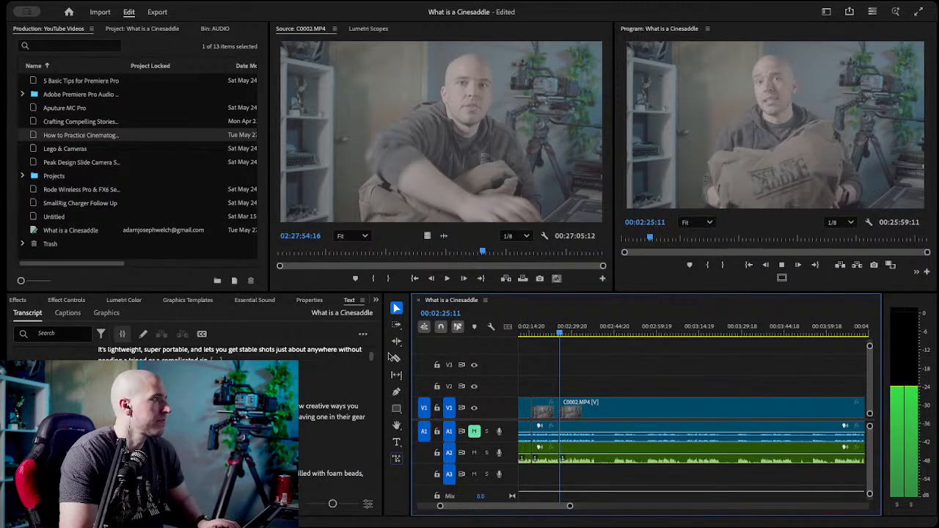
{"action": "key", "text": "space"}
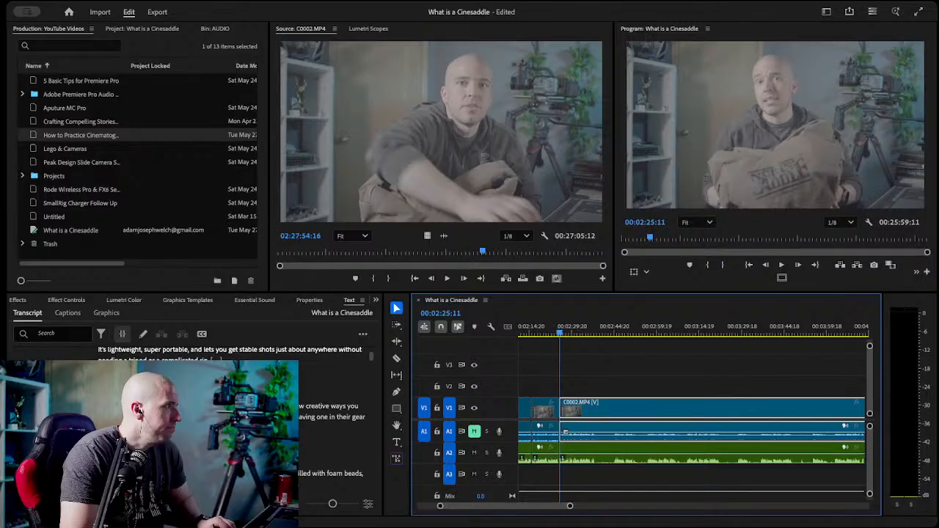
{"action": "left_click", "coordinate": [176, 473]}
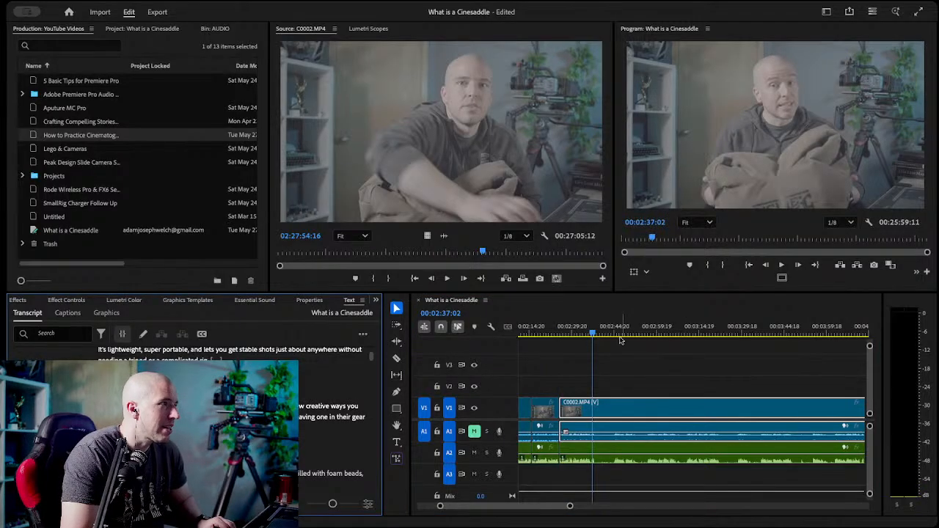
{"action": "left_click", "coordinate": [596, 334]}
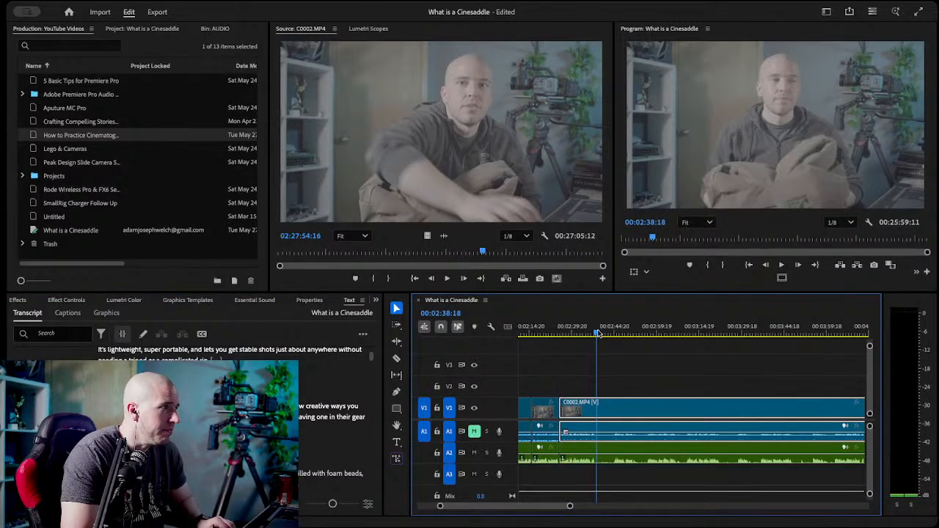
{"action": "key", "text": "c"}
{"action": "left_click", "coordinate": [597, 434]}
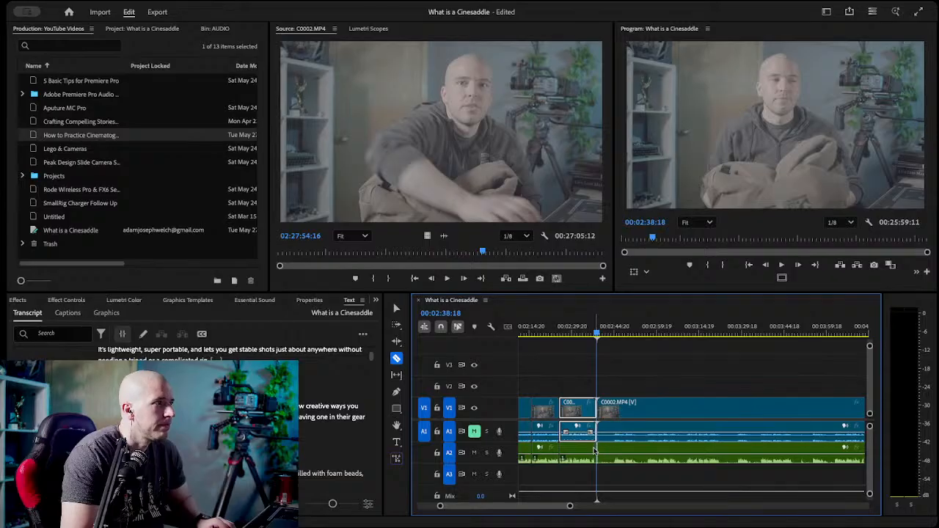
{"action": "key", "text": "v"}
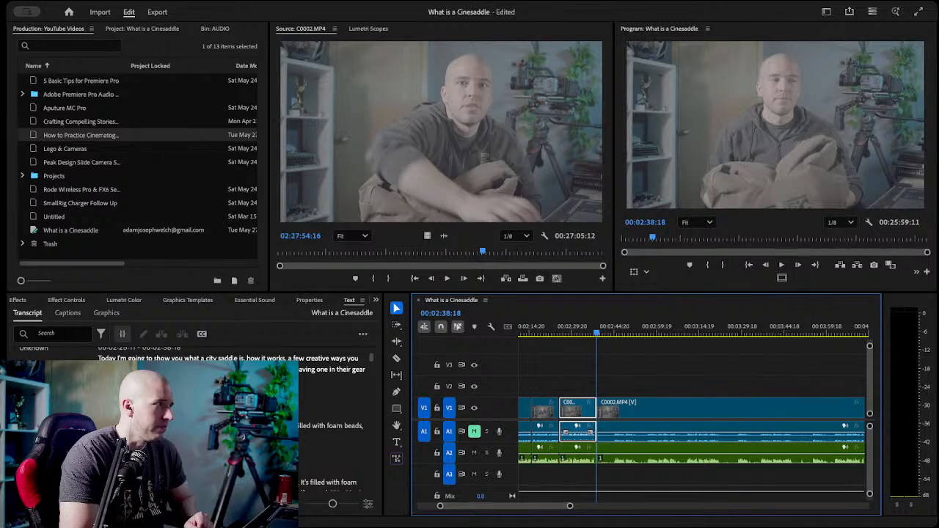
Find the start of the last complete "moldable camera support tool" take in the transcript and razor the video and A2 audio there, at 00:03:36:18.
{"action": "scroll", "coordinate": [190, 418], "scroll_direction": "down", "scroll_amount": 4}
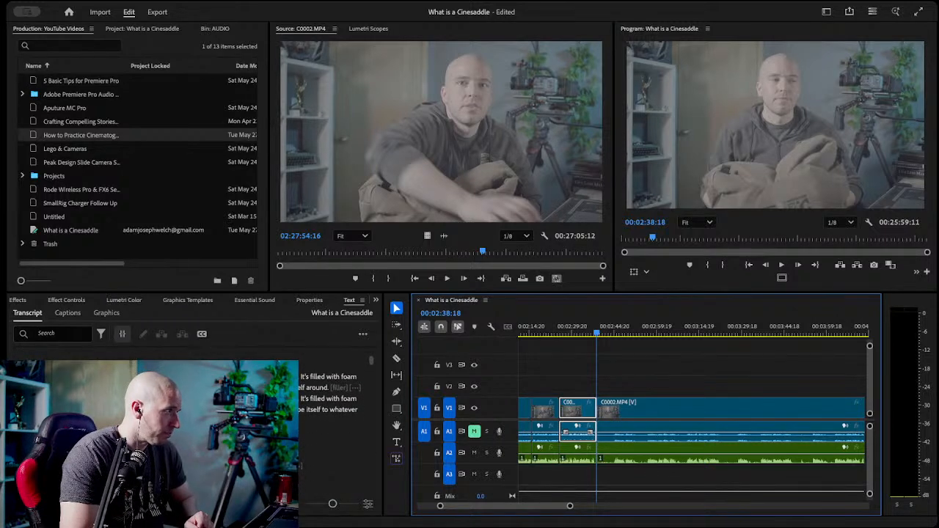
{"action": "scroll", "coordinate": [190, 418], "scroll_direction": "down", "scroll_amount": 4}
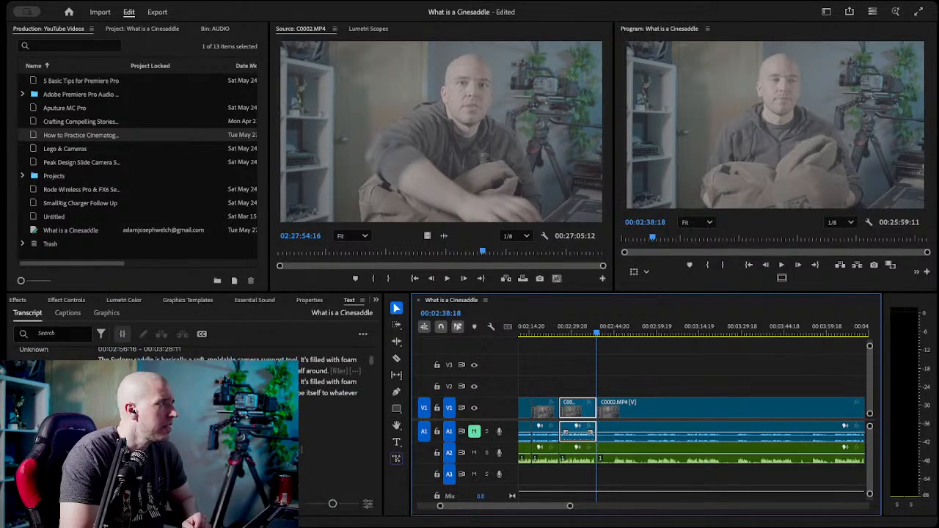
{"action": "scroll", "coordinate": [191, 419], "scroll_direction": "down", "scroll_amount": 3}
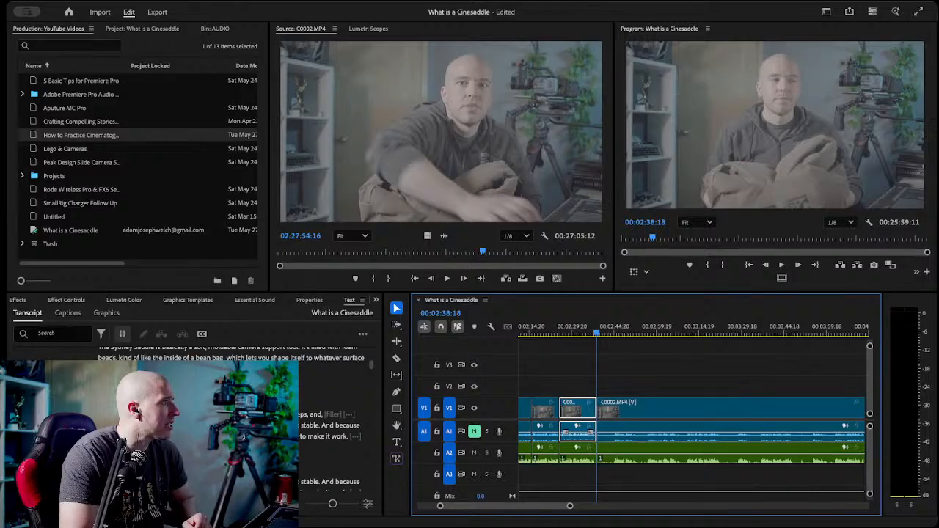
{"action": "scroll", "coordinate": [190, 419], "scroll_direction": "up", "scroll_amount": 3}
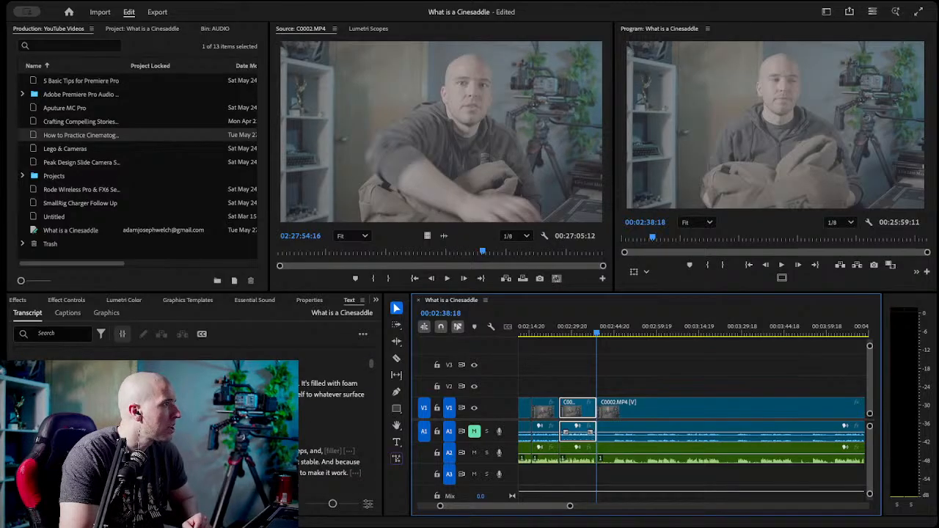
{"action": "scroll", "coordinate": [81, 403], "scroll_direction": "up", "scroll_amount": 2}
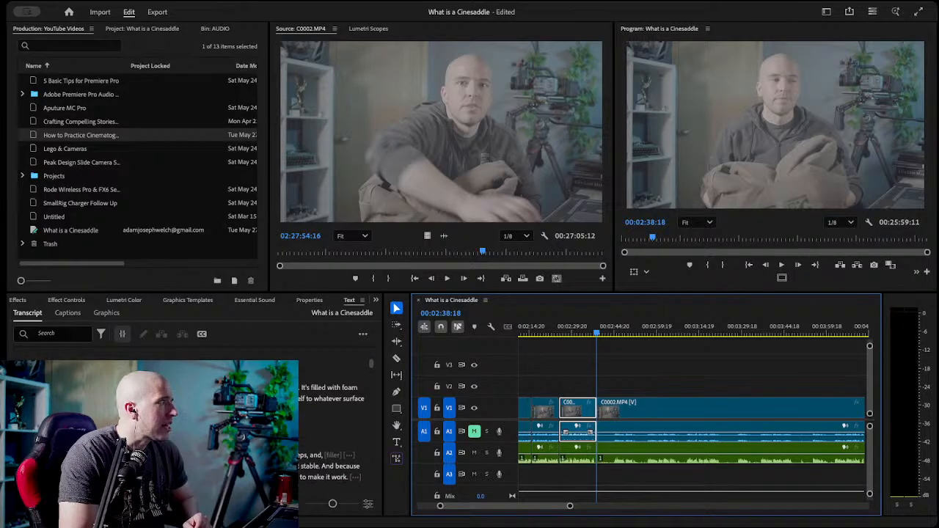
{"action": "scroll", "coordinate": [81, 404], "scroll_direction": "down", "scroll_amount": 2}
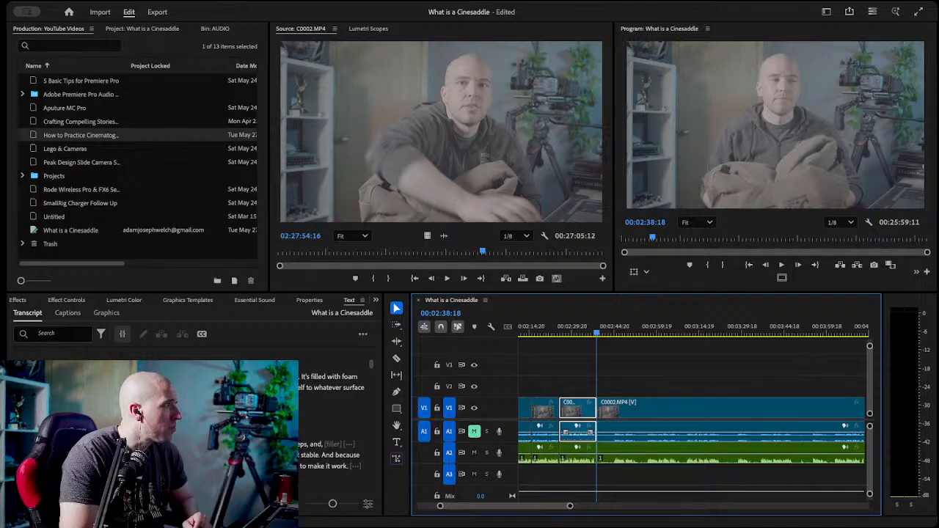
{"action": "double_click", "coordinate": [190, 382]}
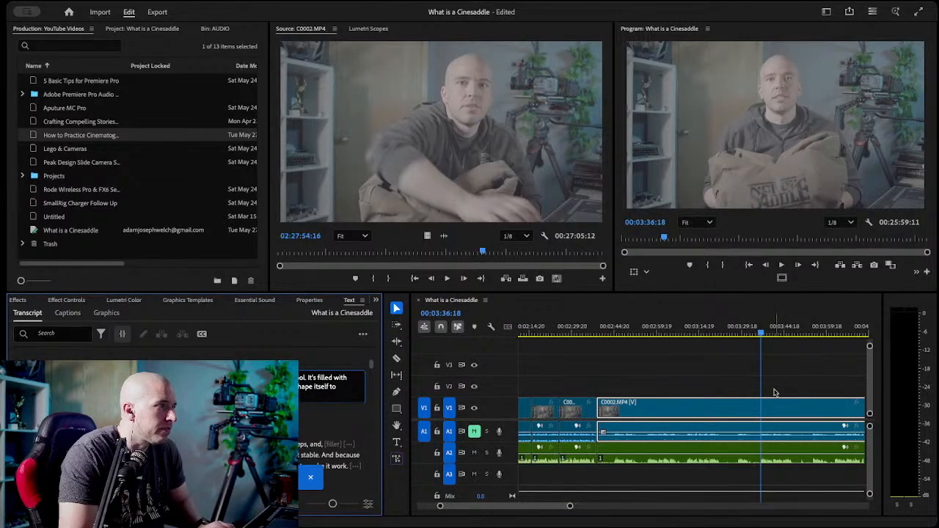
{"action": "scroll", "coordinate": [683, 368], "scroll_direction": "up", "scroll_amount": 2}
{"action": "scroll", "coordinate": [683, 368], "scroll_direction": "down", "scroll_amount": 1}
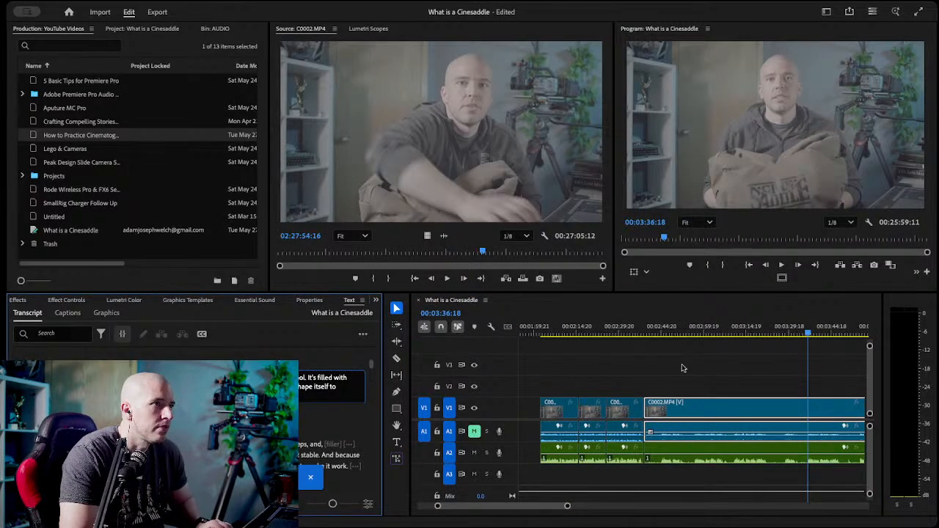
{"action": "scroll", "coordinate": [750, 371], "scroll_direction": "down", "scroll_amount": 2}
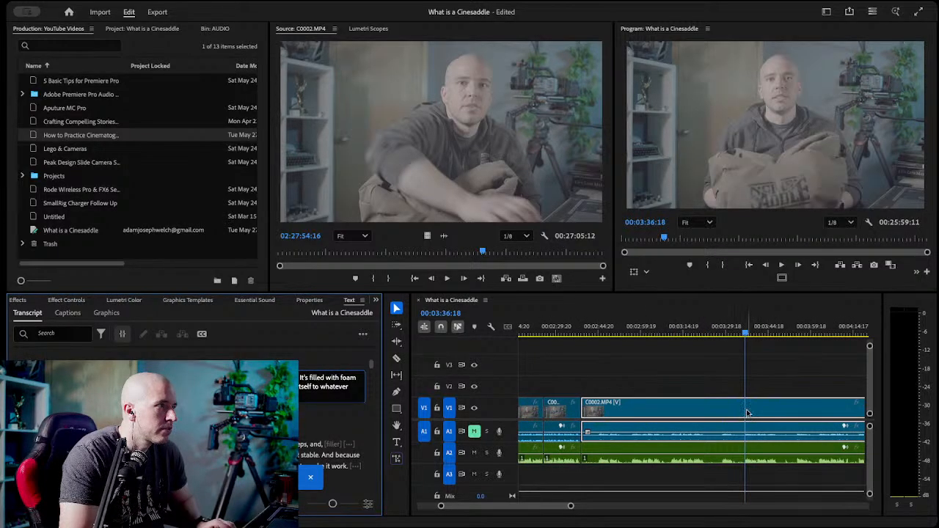
{"action": "left_click", "coordinate": [730, 383]}
{"action": "key", "text": "c"}
{"action": "left_click", "coordinate": [745, 408]}
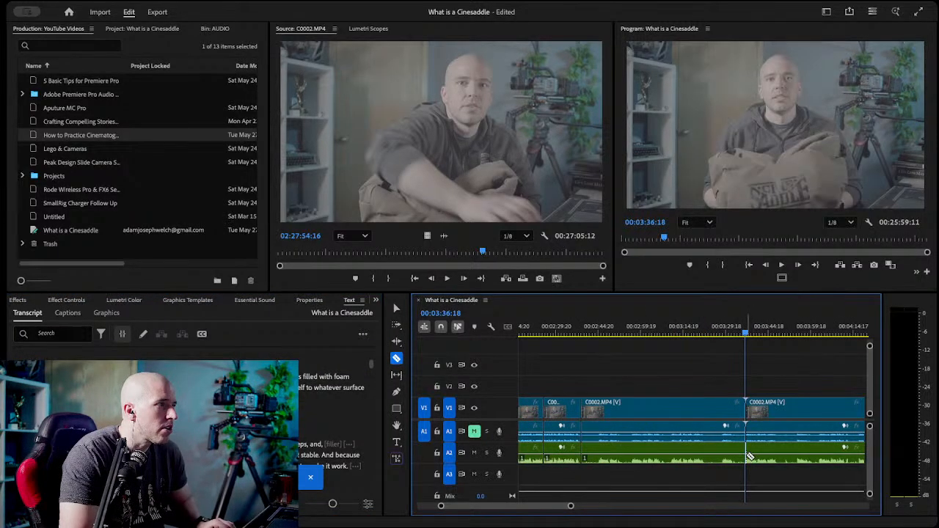
{"action": "key", "text": "v"}
Find where the "moldable camera support tool" take ends and razor the video and A2 audio there, at 00:03:48:06.
{"action": "key", "text": "space"}
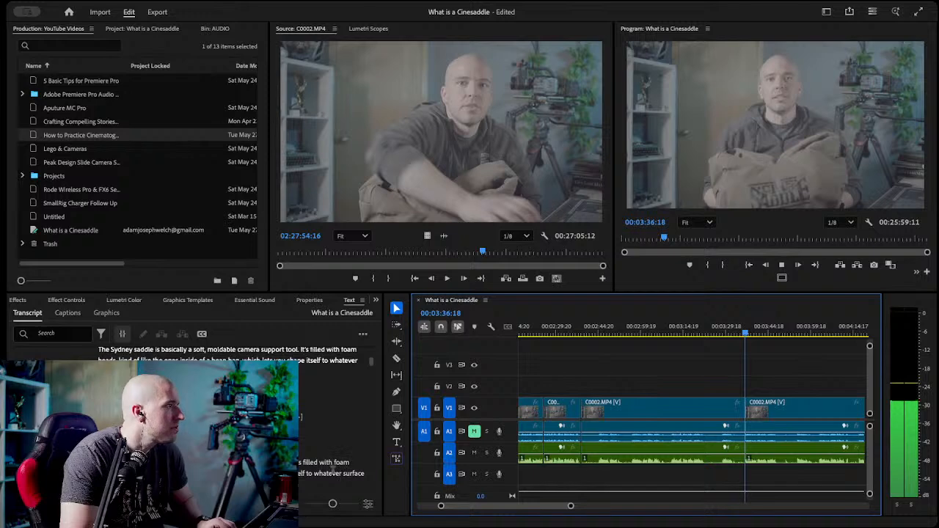
{"action": "scroll", "coordinate": [330, 455], "scroll_direction": "down", "scroll_amount": 2}
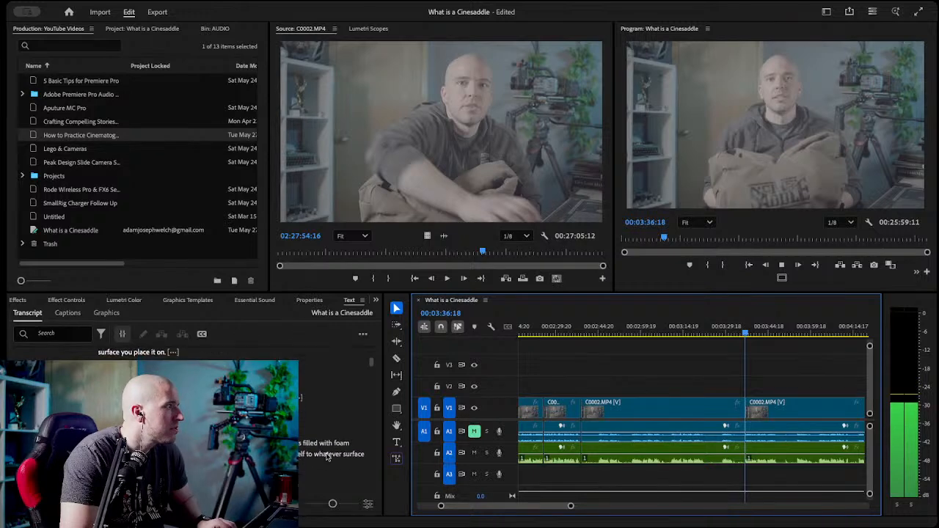
{"action": "scroll", "coordinate": [326, 457], "scroll_direction": "down", "scroll_amount": 2}
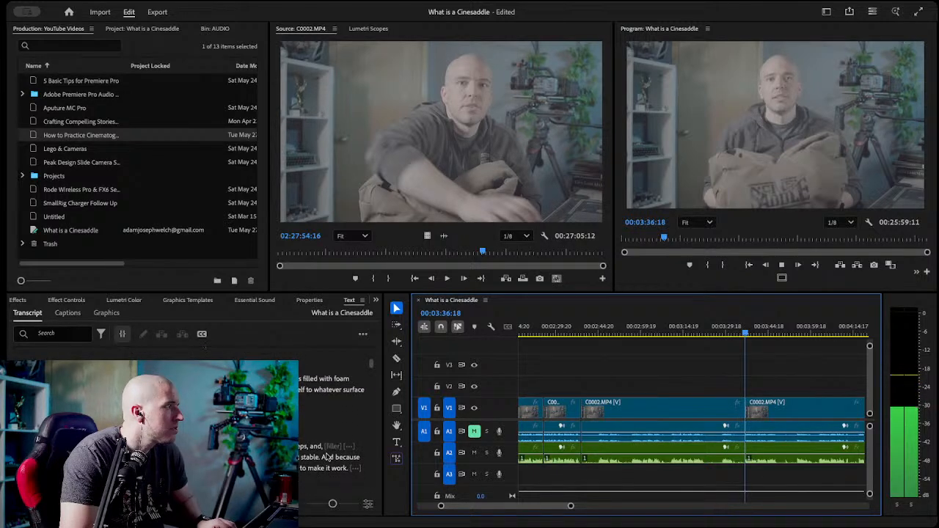
{"action": "left_click", "coordinate": [736, 378]}
{"action": "left_click", "coordinate": [752, 335]}
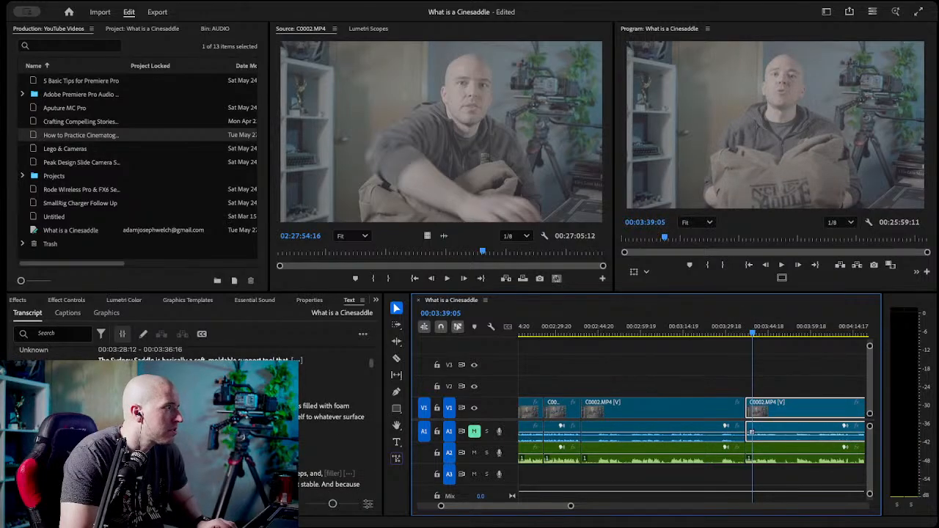
{"action": "double_click", "coordinate": [320, 417]}
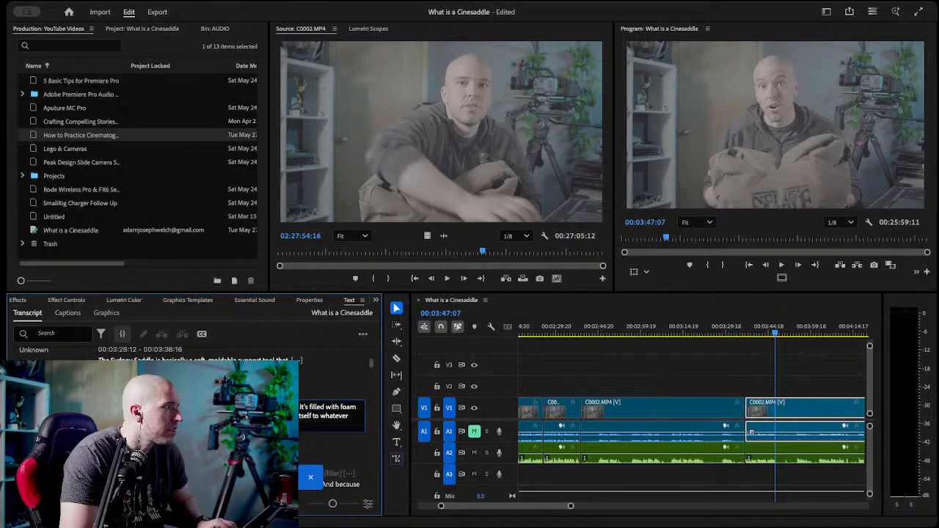
{"action": "key", "text": "Escape"}
{"action": "left_click", "coordinate": [764, 360]}
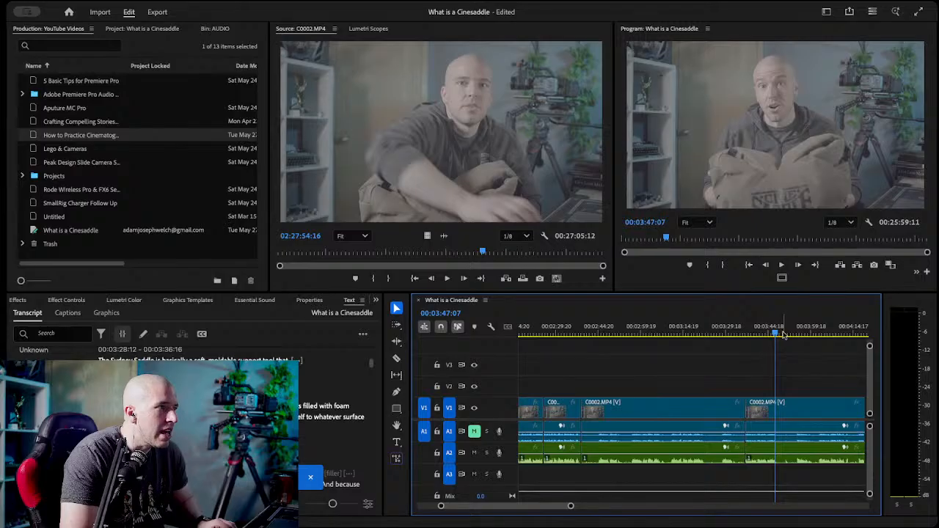
{"action": "left_click", "coordinate": [779, 334]}
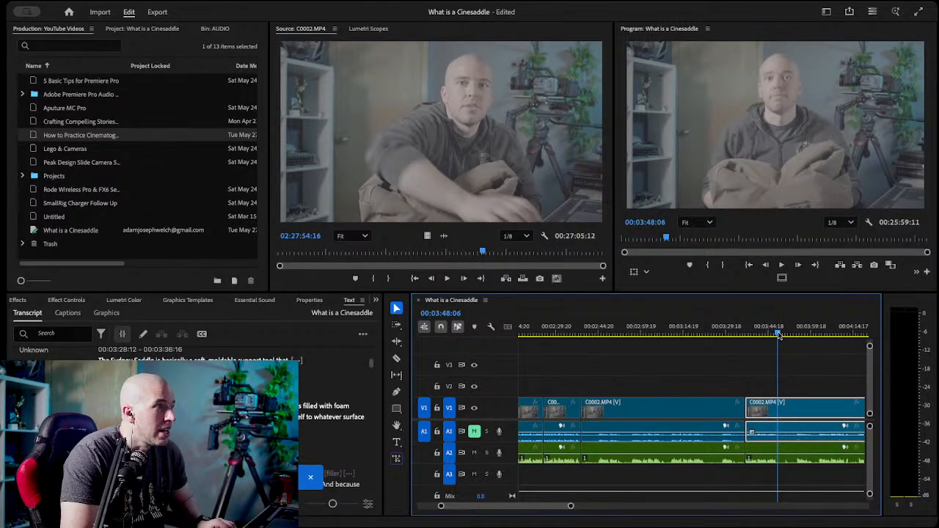
{"action": "key", "text": "c"}
{"action": "left_click", "coordinate": [780, 408]}
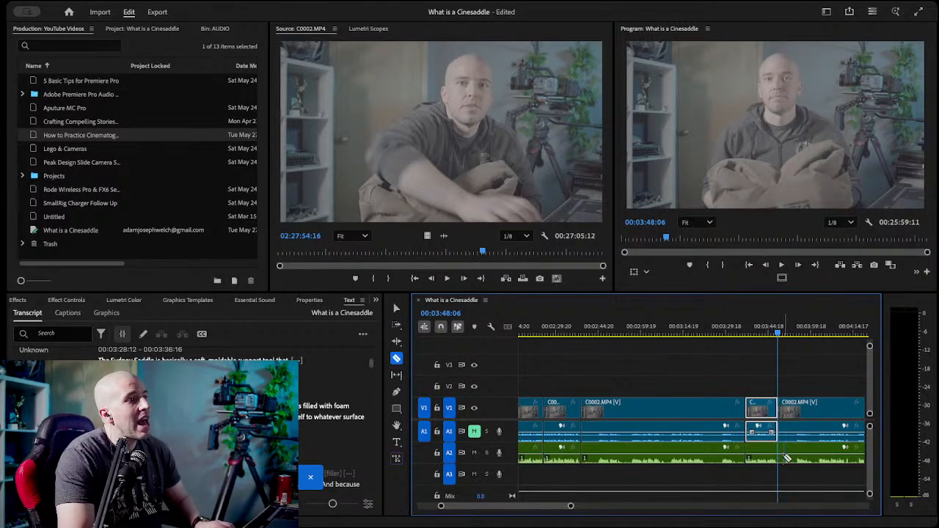
{"action": "key", "text": "v"}
Delete the video and audio between the cuts at 00:02:38:18 and 00:03:36:18, and close the gap.
{"action": "left_click", "coordinate": [719, 369]}
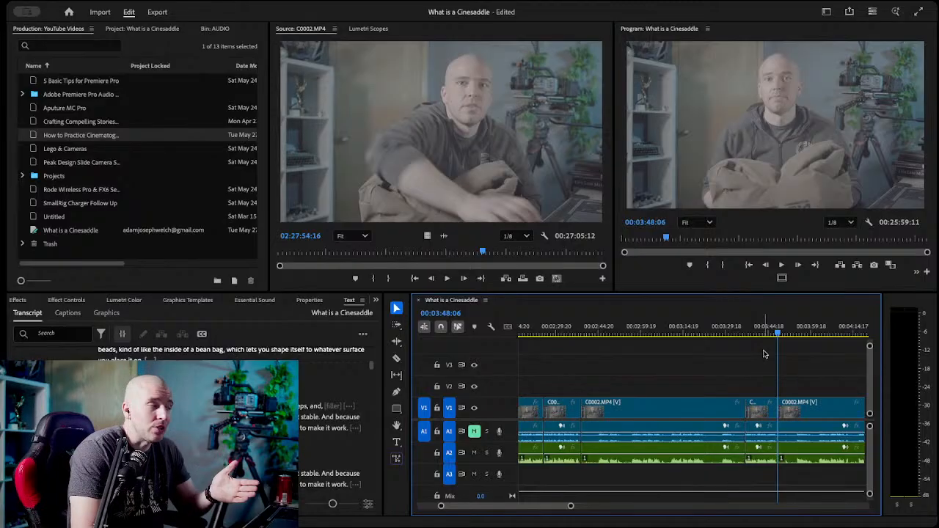
{"action": "left_click_drag", "start_coordinate": [644, 461], "coordinate": [644, 462]}
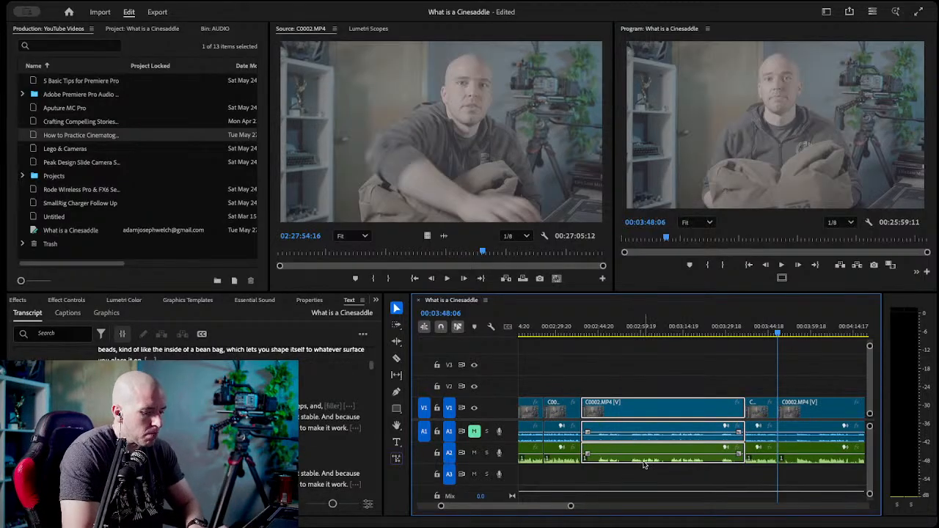
{"action": "key", "text": "Delete"}
{"action": "left_click", "coordinate": [621, 440]}
{"action": "key", "text": "Delete"}
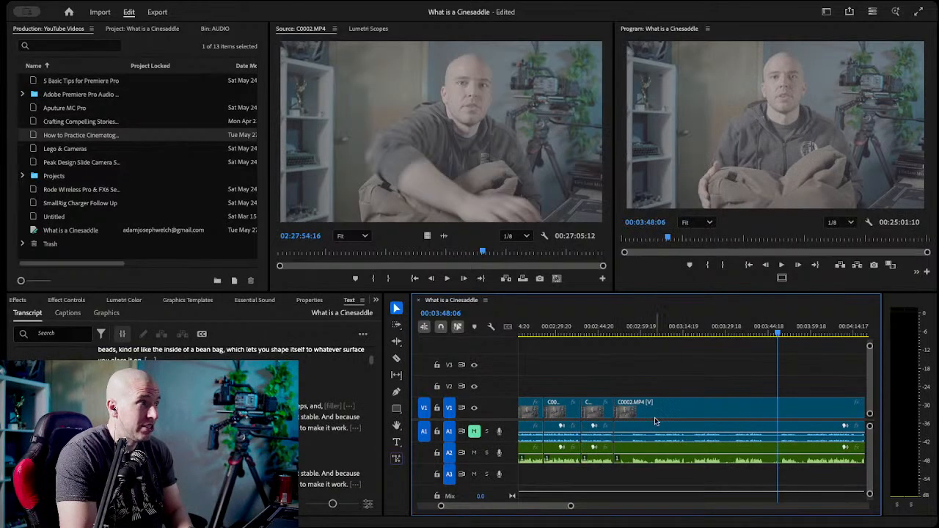
Review the assembled takes from the start of the sequence up to 00:02:46:21.
{"action": "scroll", "coordinate": [655, 422], "scroll_direction": "up", "scroll_amount": 5}
{"action": "scroll", "coordinate": [655, 422], "scroll_direction": "down", "scroll_amount": 3}
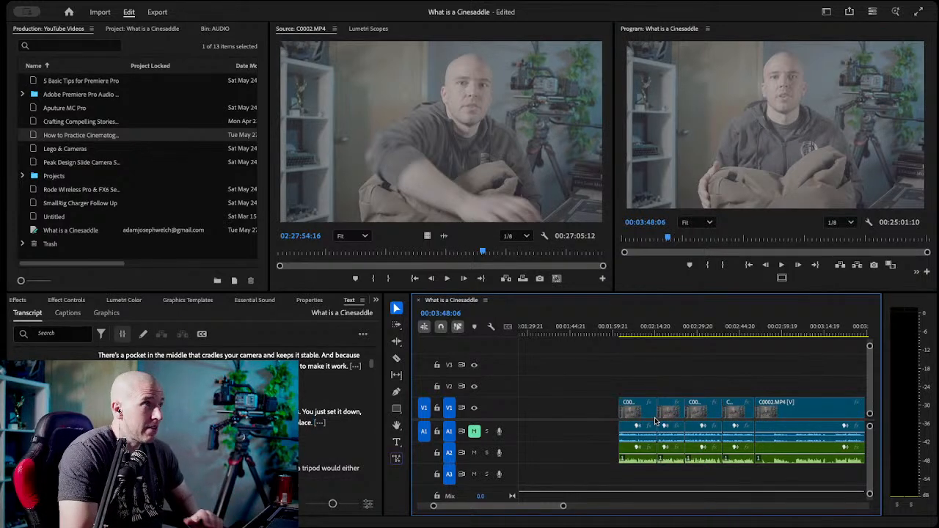
{"action": "left_click_drag", "start_coordinate": [631, 334], "coordinate": [719, 343]}
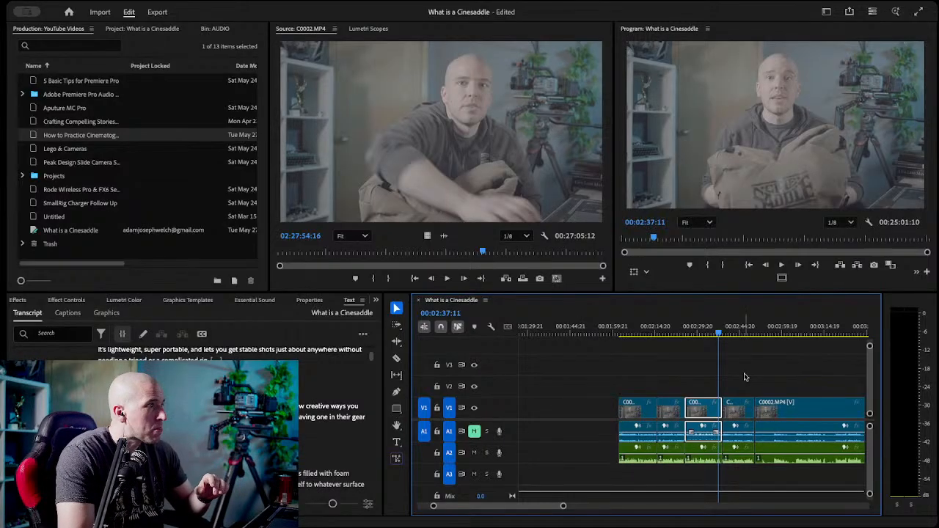
{"action": "left_click", "coordinate": [696, 331]}
{"action": "left_click_drag", "start_coordinate": [697, 330], "coordinate": [696, 330]}
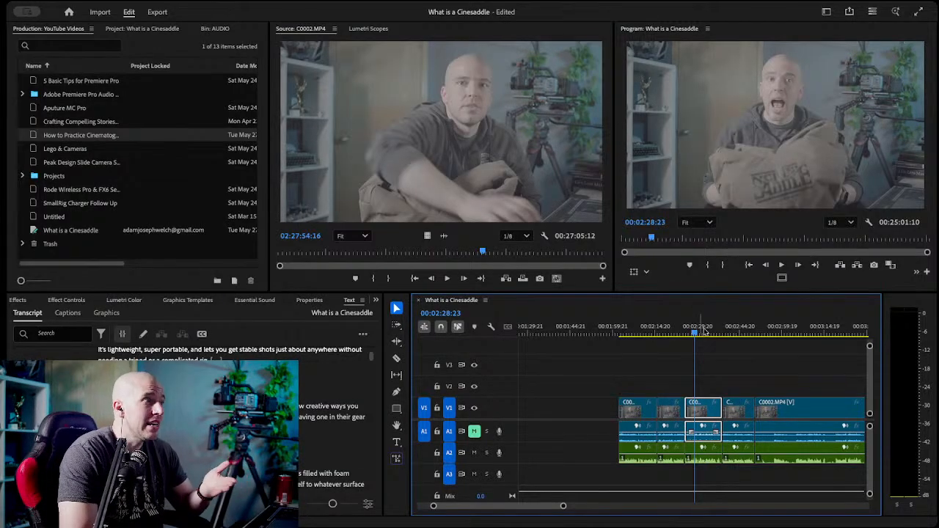
{"action": "left_click_drag", "start_coordinate": [738, 332], "coordinate": [746, 334]}
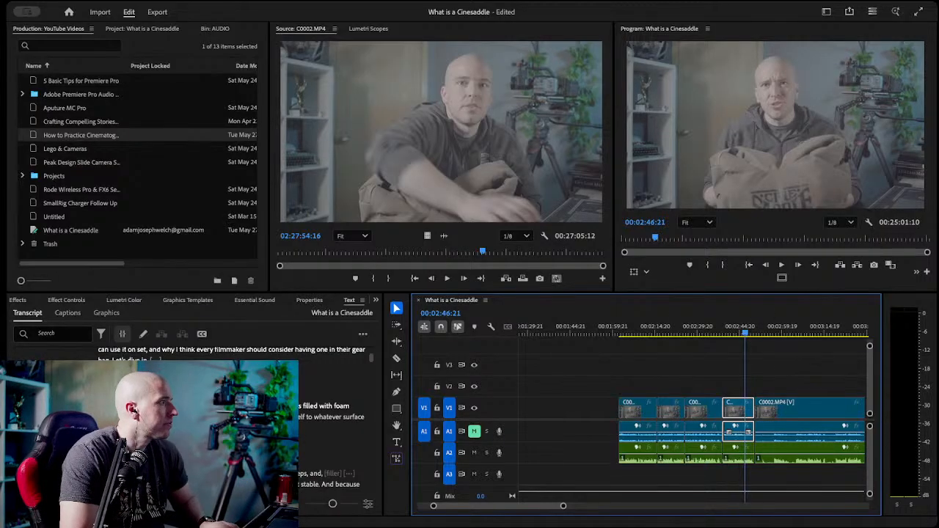
Find the last "There's a pocket in the middle" take in the transcript and razor the video and A2 audio at its start, 00:03:18:18.
{"action": "scroll", "coordinate": [330, 433], "scroll_direction": "down", "scroll_amount": 5}
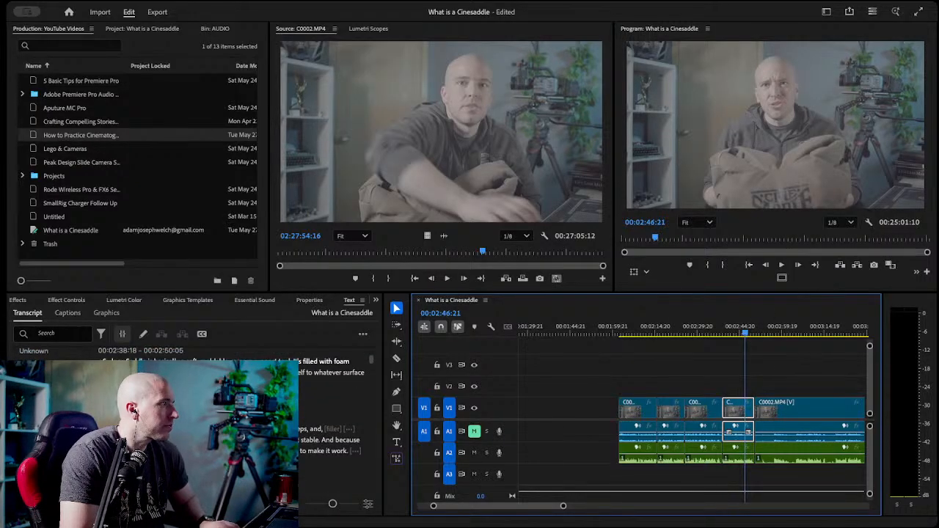
{"action": "scroll", "coordinate": [330, 432], "scroll_direction": "down", "scroll_amount": 3}
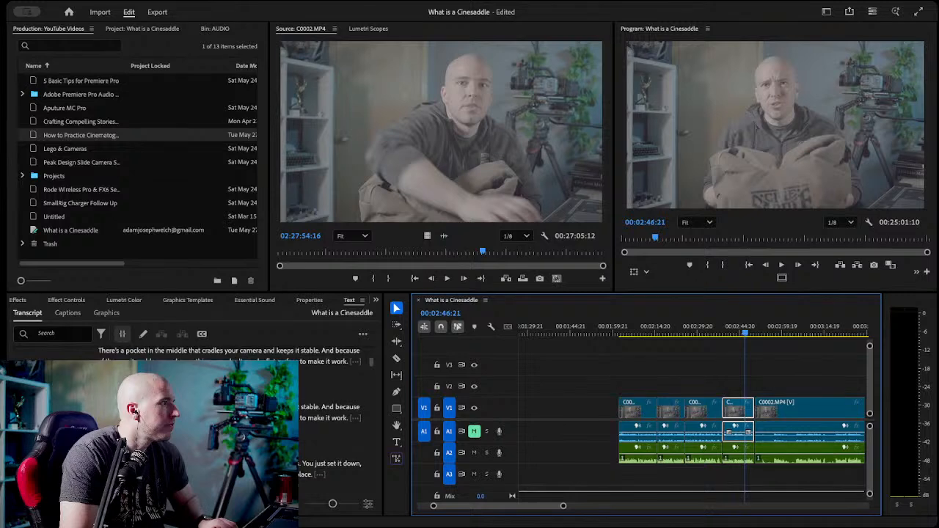
{"action": "left_click", "coordinate": [327, 411]}
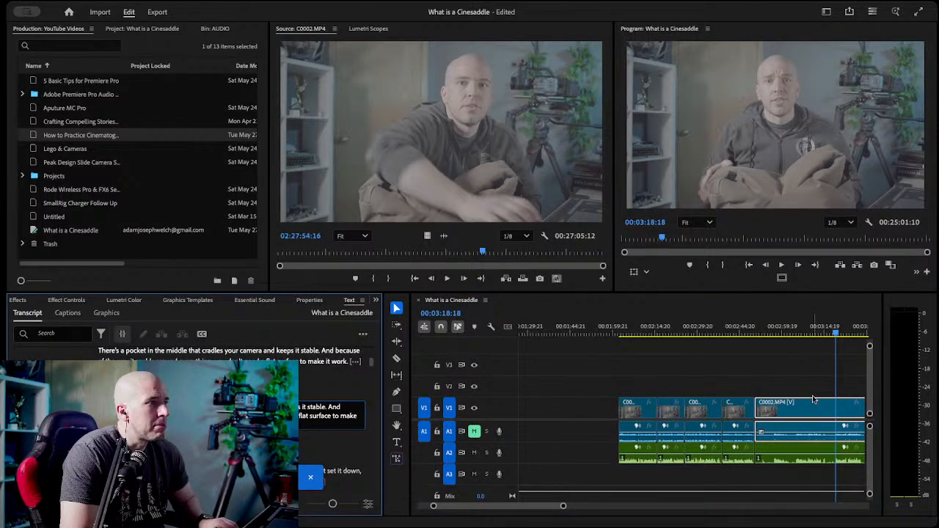
{"action": "key", "text": "q"}
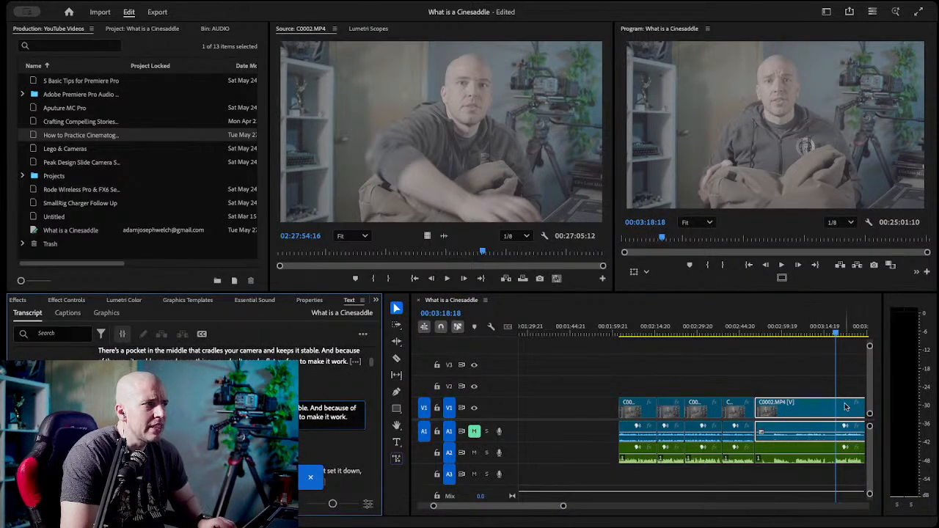
{"action": "left_click", "coordinate": [809, 386]}
{"action": "key", "text": "c"}
{"action": "left_click", "coordinate": [837, 408]}
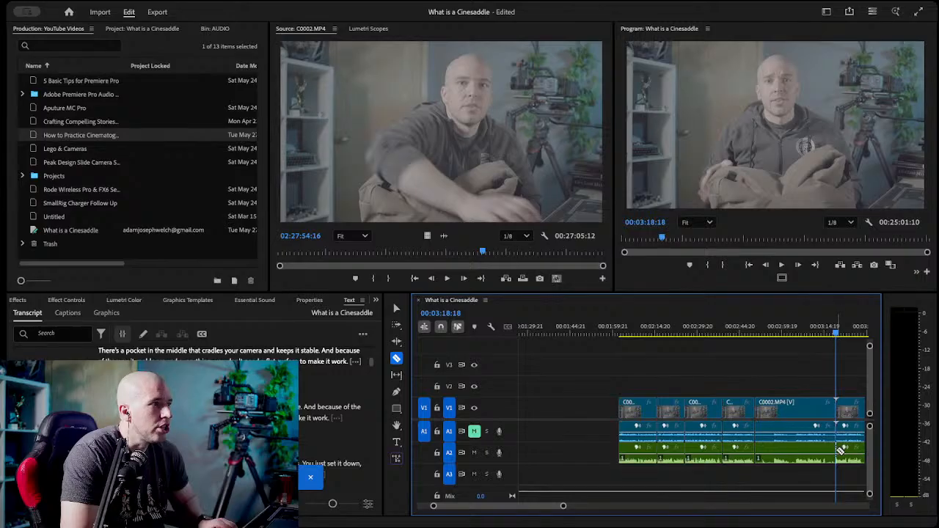
Delete the video and audio segment that ends at the 00:03:18:18 cut.
{"action": "key", "text": "v"}
{"action": "left_click", "coordinate": [800, 444]}
{"action": "key", "text": "Delete"}
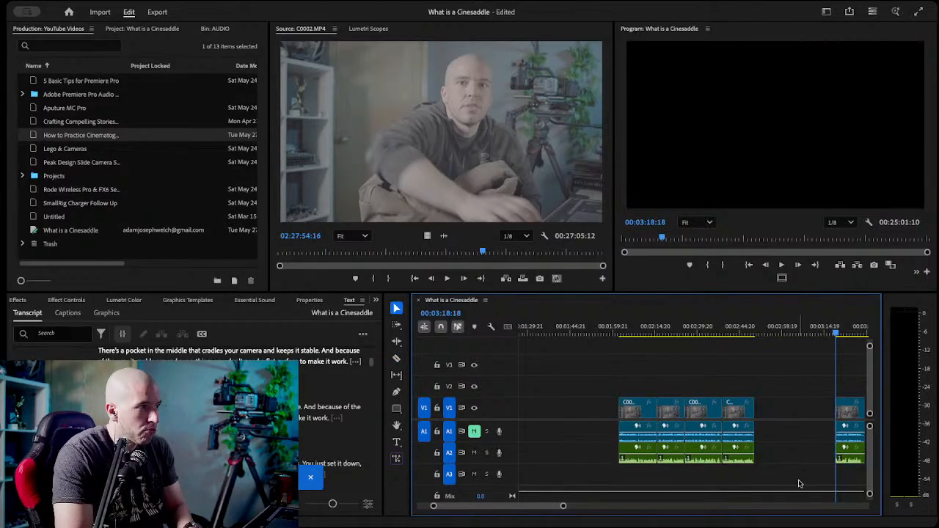
Play the "There's a pocket in the middle" take and razor the video and A2 audio at its end, 00:03:28:07.
{"action": "key", "text": "space"}
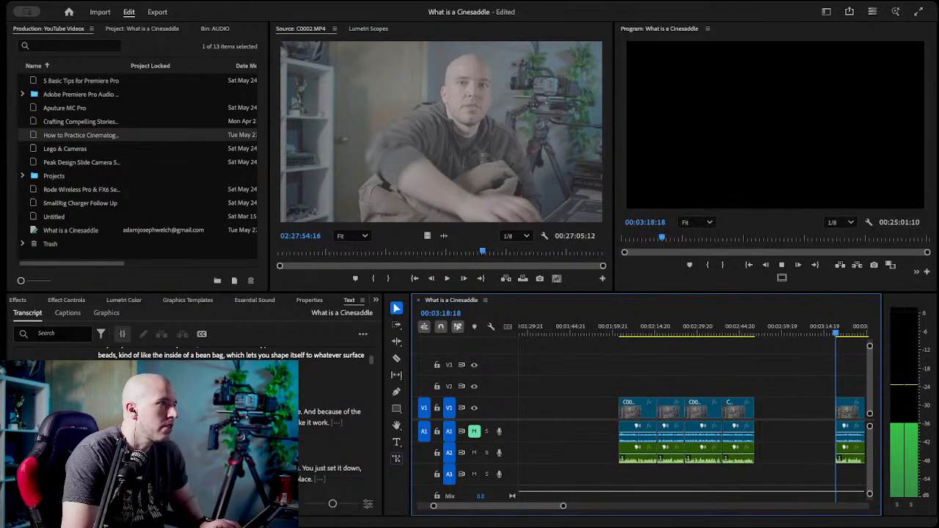
{"action": "key", "text": "space"}
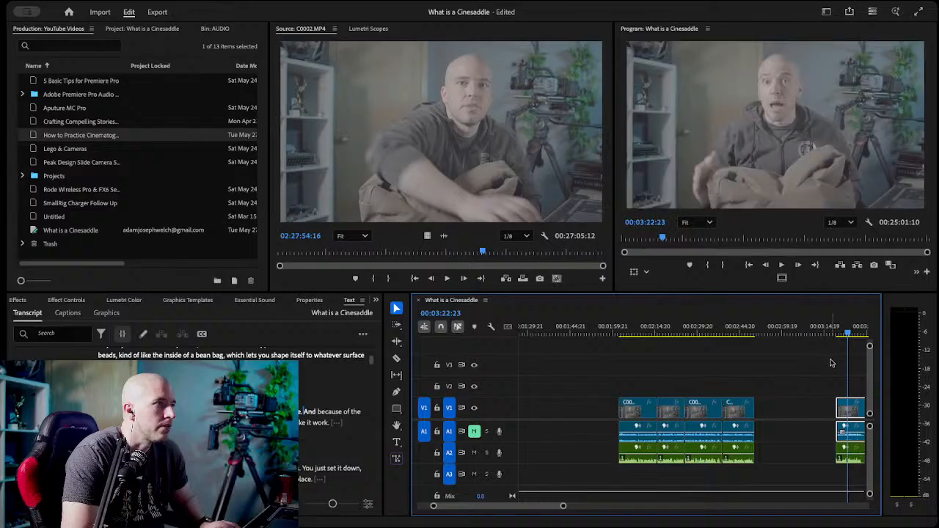
{"action": "scroll", "coordinate": [832, 364], "scroll_direction": "right", "scroll_amount": 2}
{"action": "left_click_drag", "start_coordinate": [802, 333], "coordinate": [817, 335]}
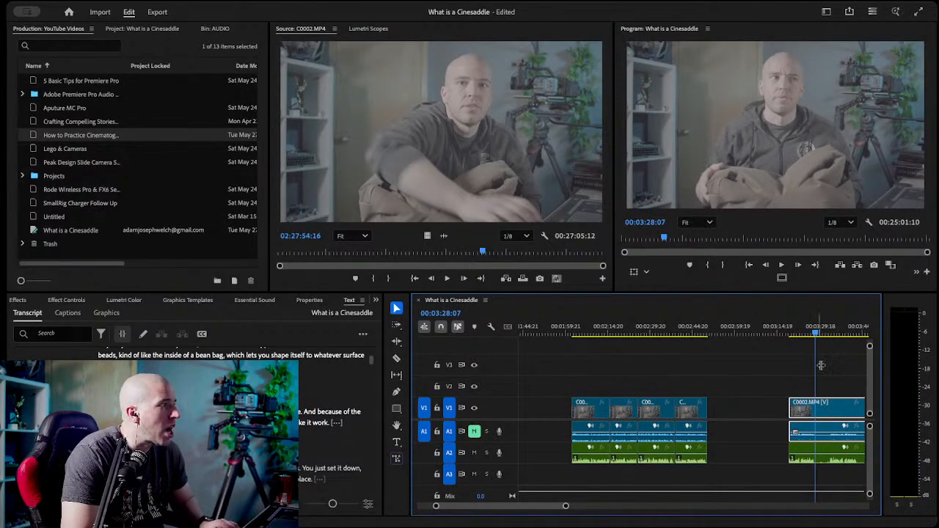
{"action": "key", "text": "c"}
{"action": "left_click", "coordinate": [816, 408]}
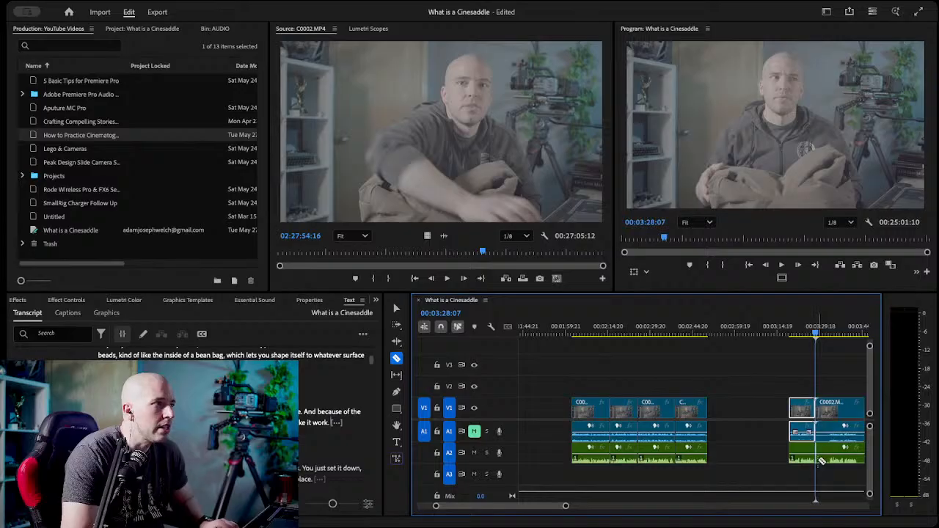
{"action": "key", "text": "v"}
Close the gap before the pocket take and the empty gap at the start of the sequence.
{"action": "left_click", "coordinate": [740, 415]}
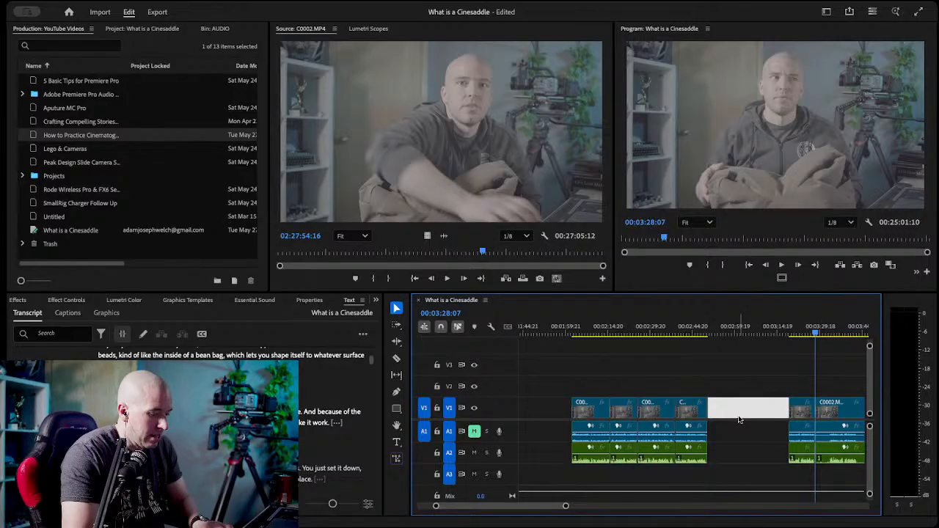
{"action": "key", "text": "Delete"}
{"action": "left_click", "coordinate": [549, 411]}
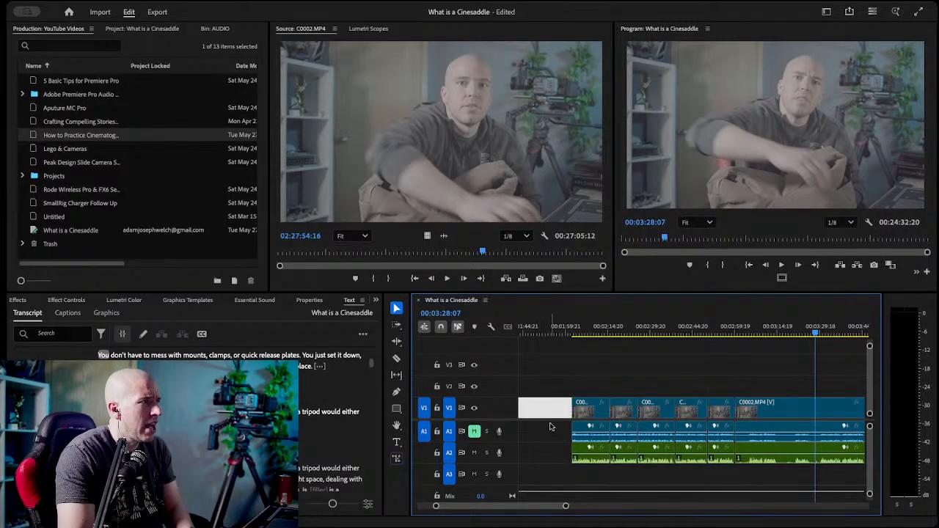
{"action": "scroll", "coordinate": [551, 428], "scroll_direction": "left", "scroll_amount": 5}
{"action": "key", "text": "Delete"}
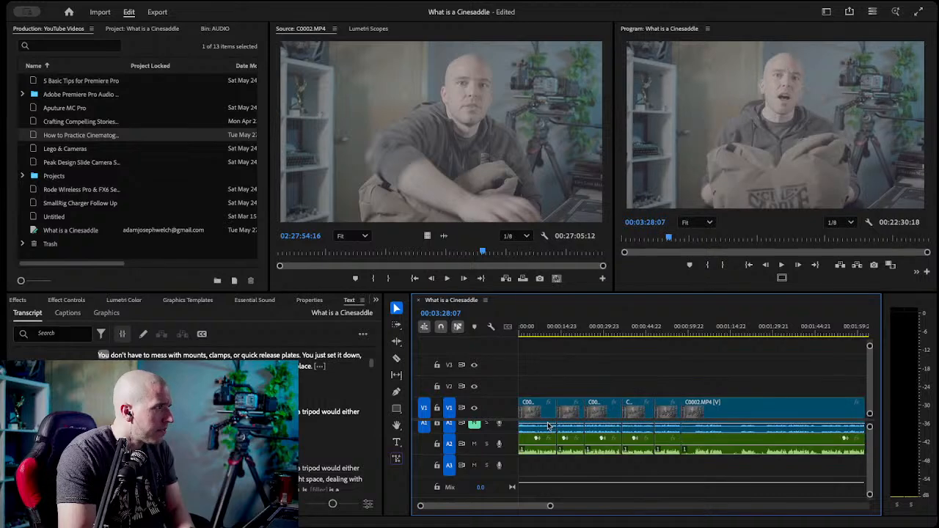
Find the "You don't have to mess with mounts" take in the transcript and razor the video and A2 audio at its start, 00:01:02:15.
{"action": "left_click_drag", "start_coordinate": [551, 507], "coordinate": [615, 506]}
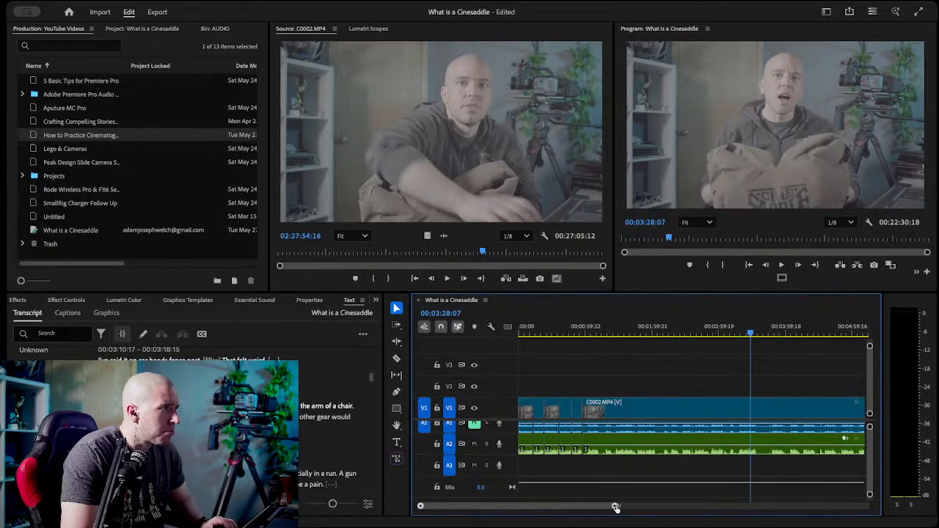
{"action": "left_click", "coordinate": [559, 328]}
{"action": "left_click_drag", "start_coordinate": [562, 322], "coordinate": [576, 323]}
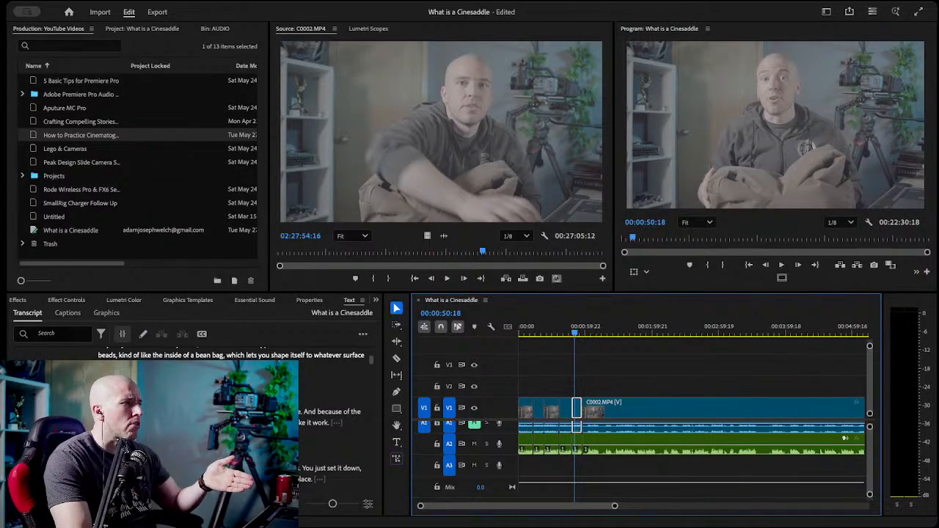
{"action": "left_click_drag", "start_coordinate": [615, 509], "coordinate": [576, 508]}
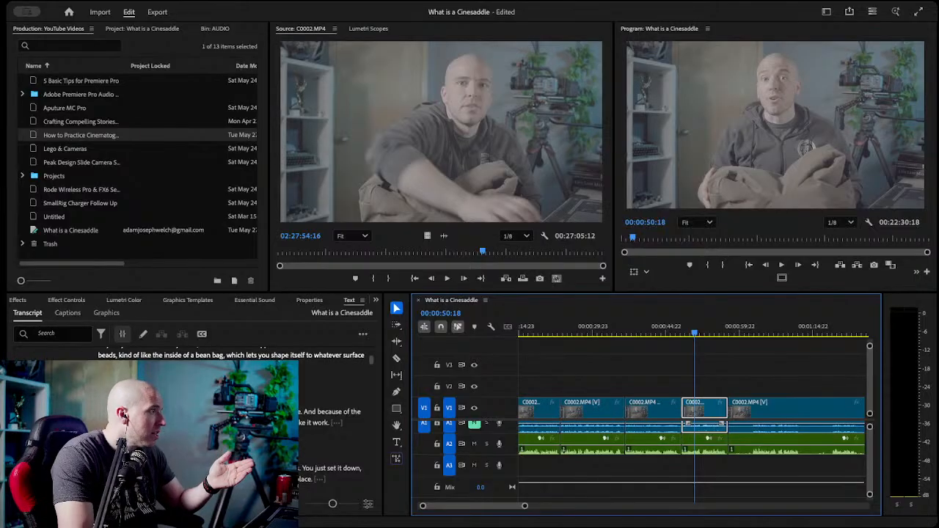
{"action": "scroll", "coordinate": [220, 418], "scroll_direction": "down", "scroll_amount": 5}
{"action": "scroll", "coordinate": [220, 418], "scroll_direction": "up", "scroll_amount": 1}
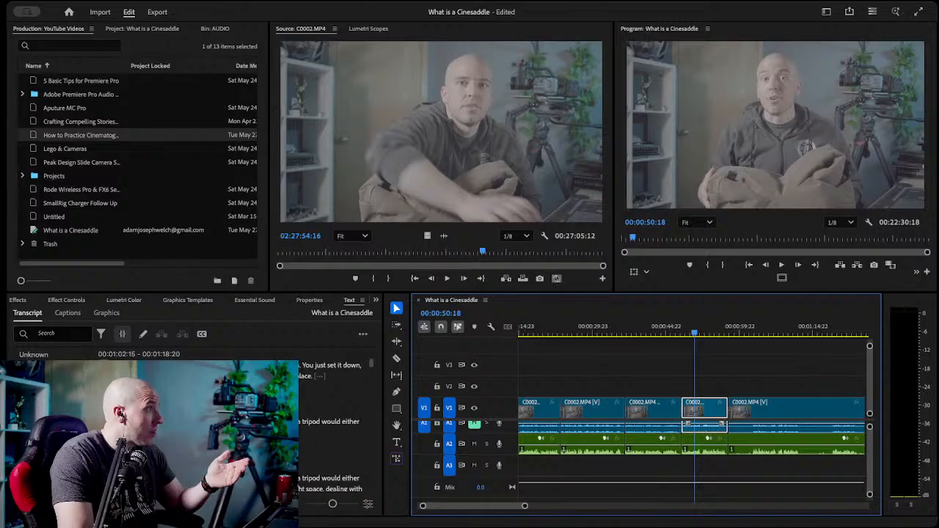
{"action": "double_click", "coordinate": [221, 370]}
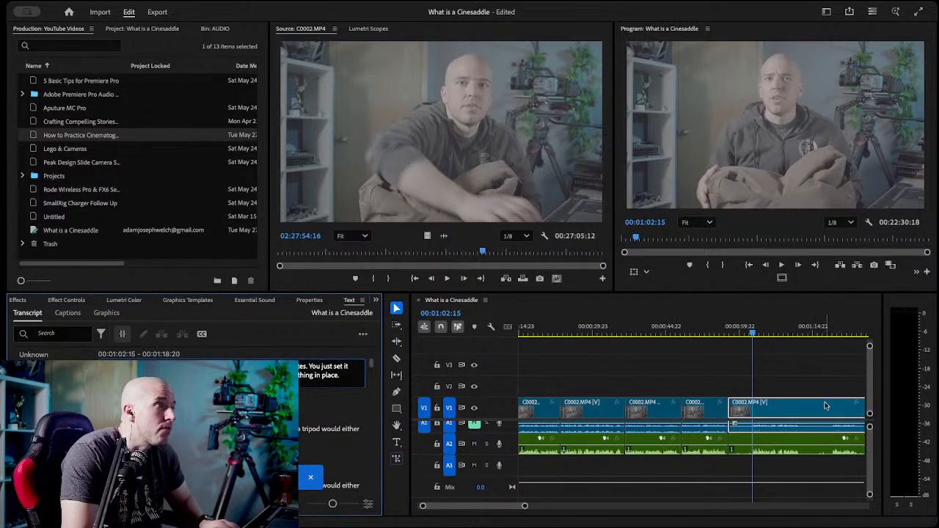
{"action": "left_click", "coordinate": [775, 383]}
{"action": "key", "text": "c"}
{"action": "left_click", "coordinate": [754, 409]}
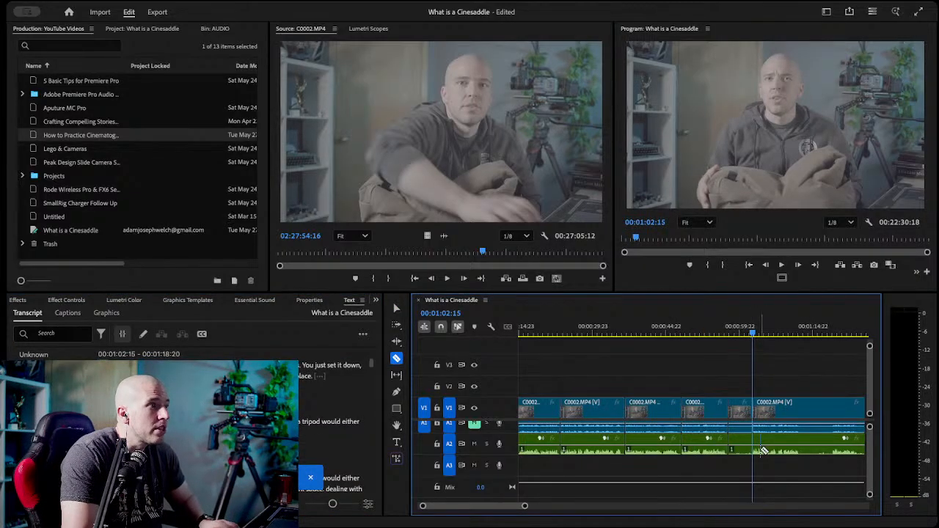
Delete the video and audio segment ending at the 00:01:02:15 cut, and razor the mounts take at its end, 00:01:12:05.
{"action": "key", "text": "v"}
{"action": "left_click", "coordinate": [740, 444]}
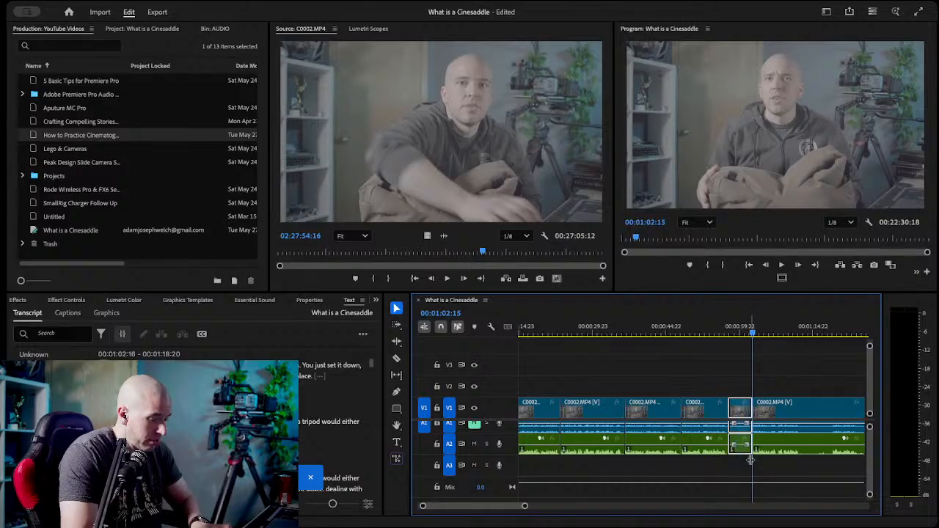
{"action": "key", "text": "Delete"}
{"action": "left_click", "coordinate": [800, 332]}
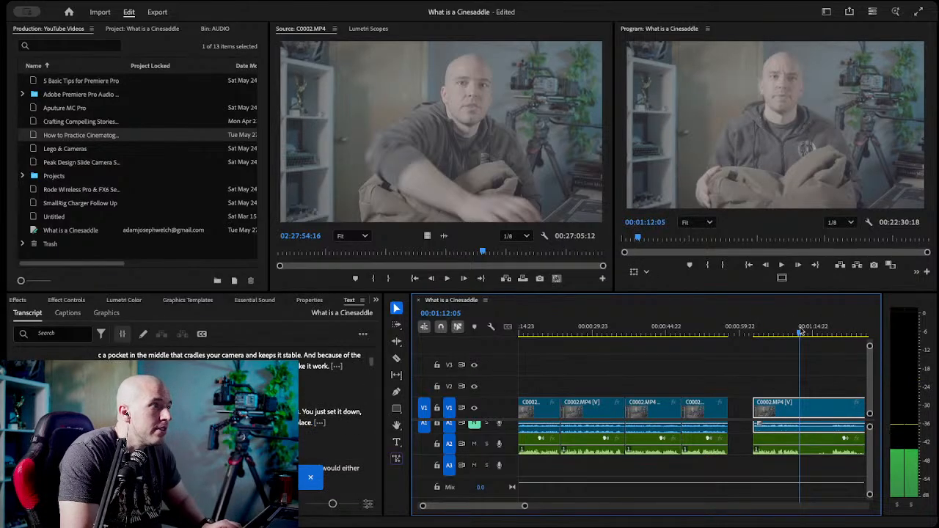
{"action": "key", "text": "c"}
{"action": "left_click", "coordinate": [800, 409]}
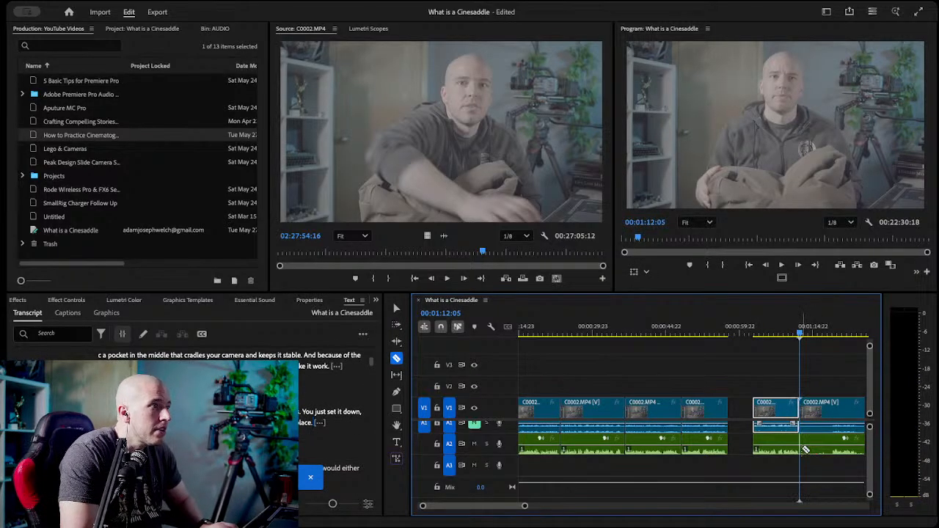
Close the gap before the mounts take and save the project.
{"action": "key", "text": "v"}
{"action": "left_click", "coordinate": [742, 415]}
{"action": "key", "text": "Delete"}
{"action": "left_click", "coordinate": [761, 333]}
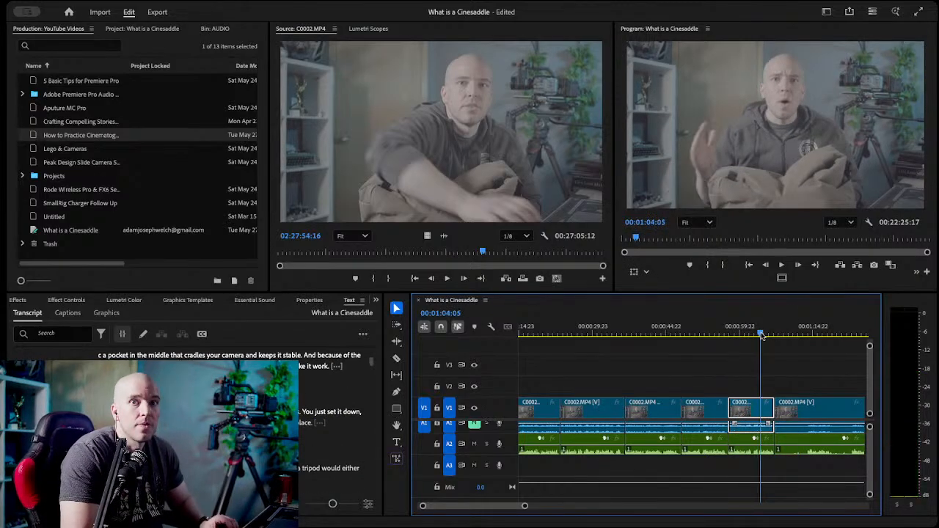
{"action": "key", "text": "ctrl+s"}
Find the longer "tripod would either" take in the transcript and razor the video and A2 audio at its start, 00:01:22:20.
{"action": "scroll", "coordinate": [771, 335], "scroll_direction": "up", "scroll_amount": 3}
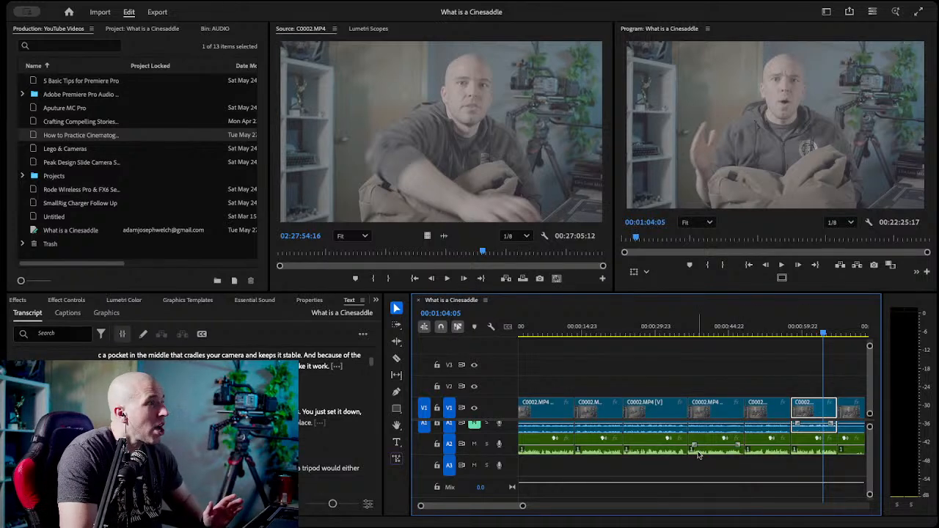
{"action": "scroll", "coordinate": [716, 453], "scroll_direction": "down", "scroll_amount": 8}
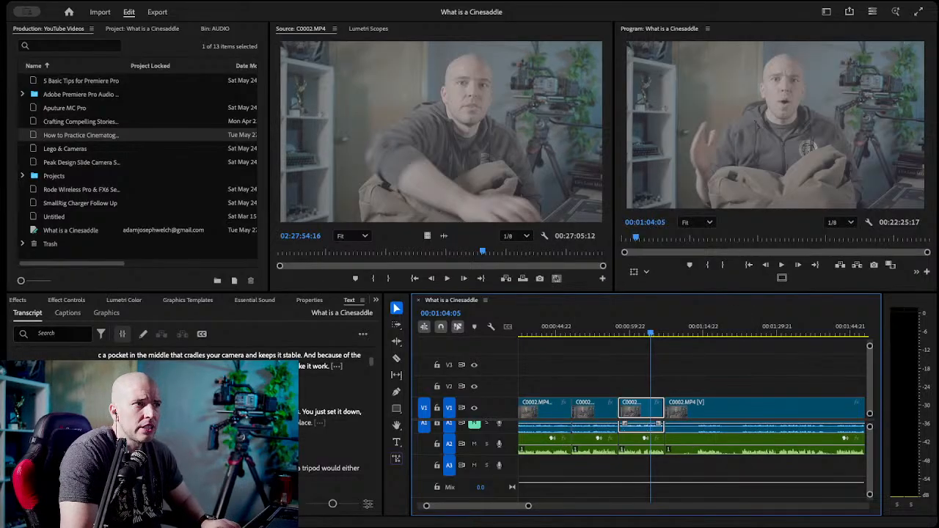
{"action": "scroll", "coordinate": [331, 426], "scroll_direction": "down", "scroll_amount": 3}
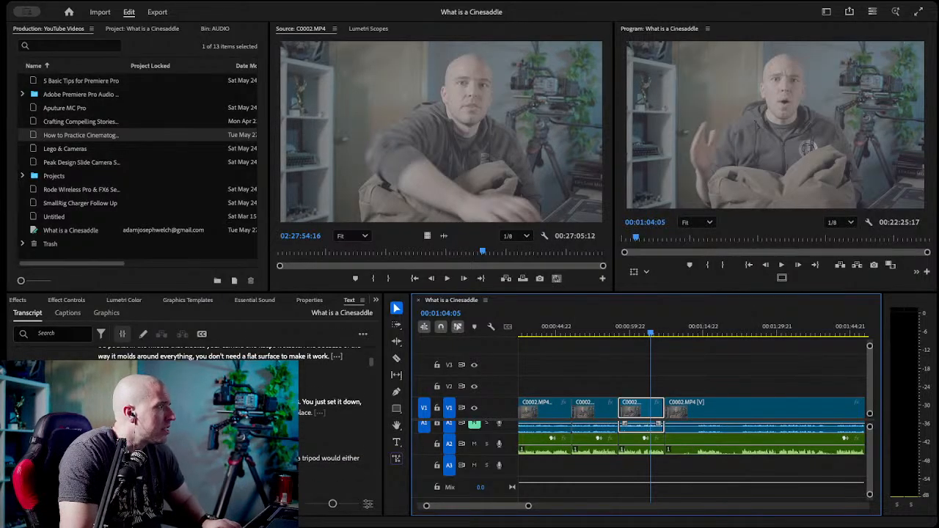
{"action": "scroll", "coordinate": [330, 425], "scroll_direction": "down", "scroll_amount": 1}
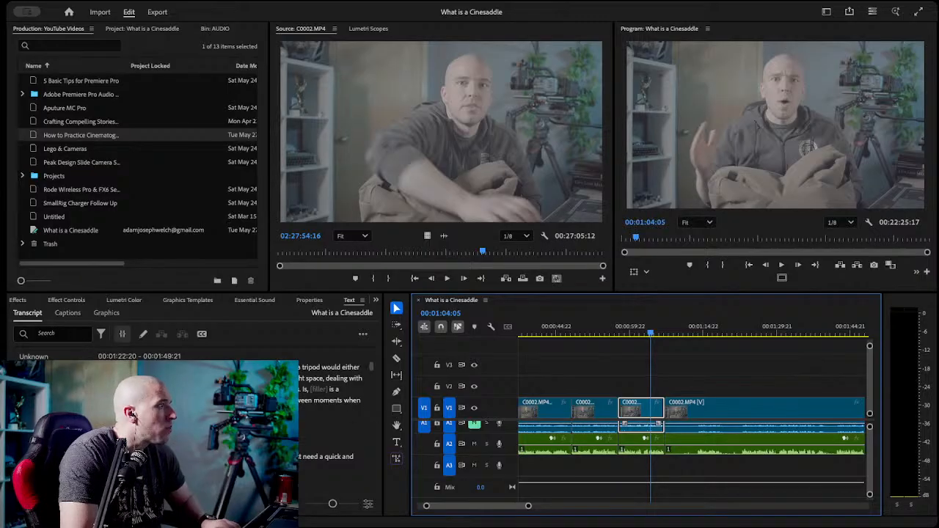
{"action": "double_click", "coordinate": [117, 367]}
{"action": "left_click", "coordinate": [198, 350]}
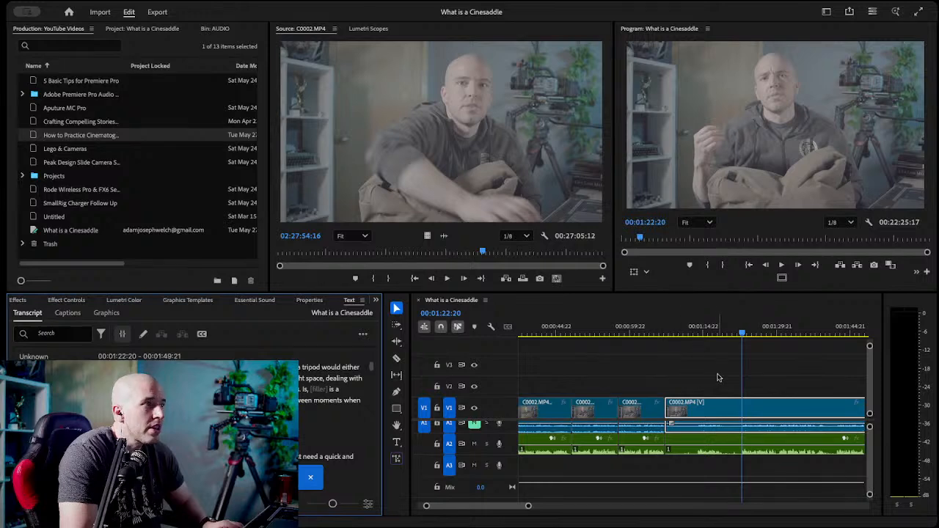
{"action": "left_click", "coordinate": [765, 392]}
{"action": "key", "text": "c"}
{"action": "left_click", "coordinate": [743, 404]}
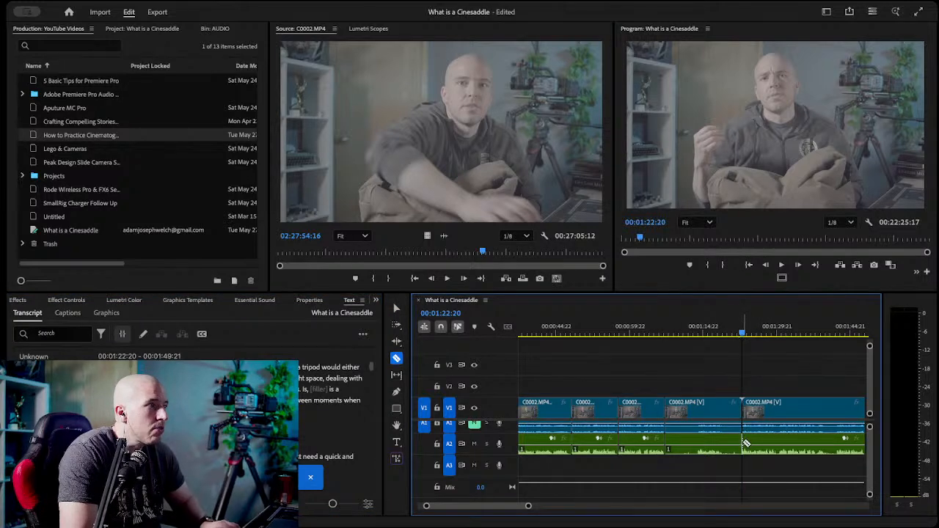
{"action": "key", "text": "v"}
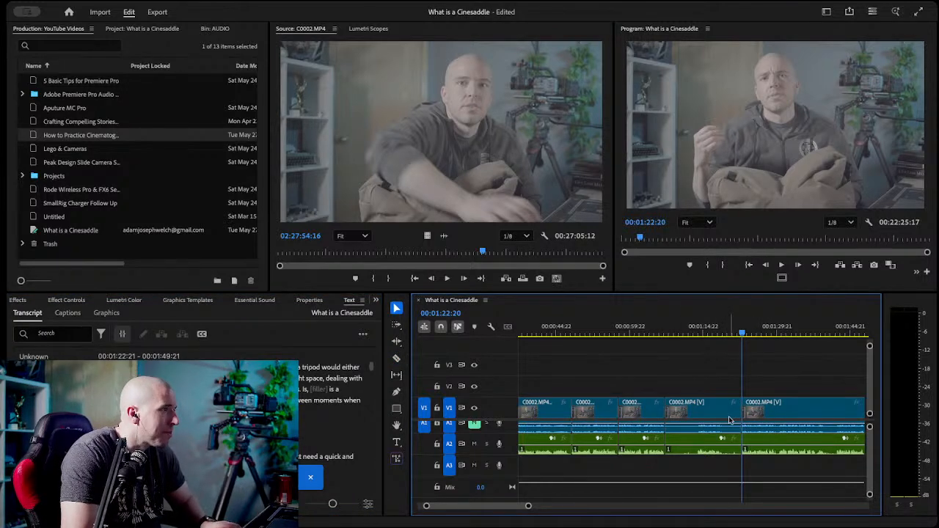
Compare the "tripod would either" takes and razor the video and A2 audio at the start of the final one, 00:01:42:05.
{"action": "scroll", "coordinate": [351, 367], "scroll_direction": "down", "scroll_amount": 2}
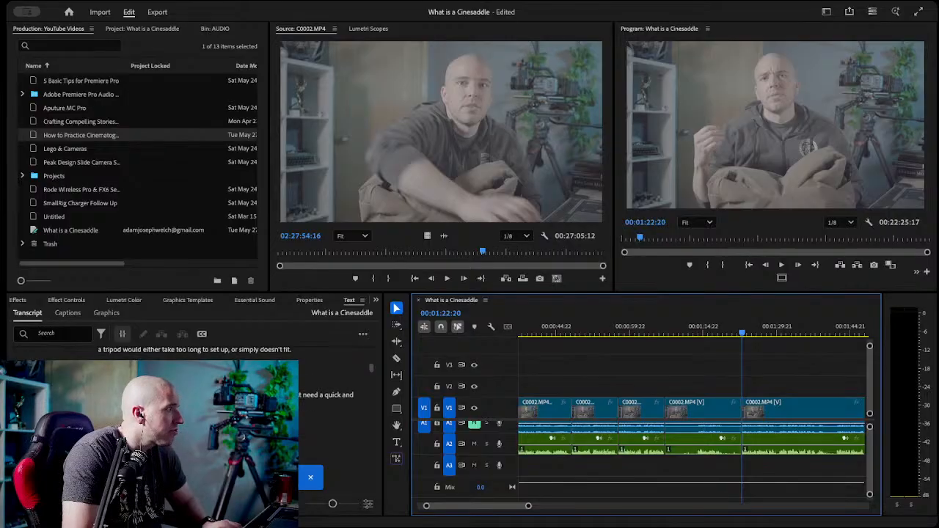
{"action": "key", "text": "space"}
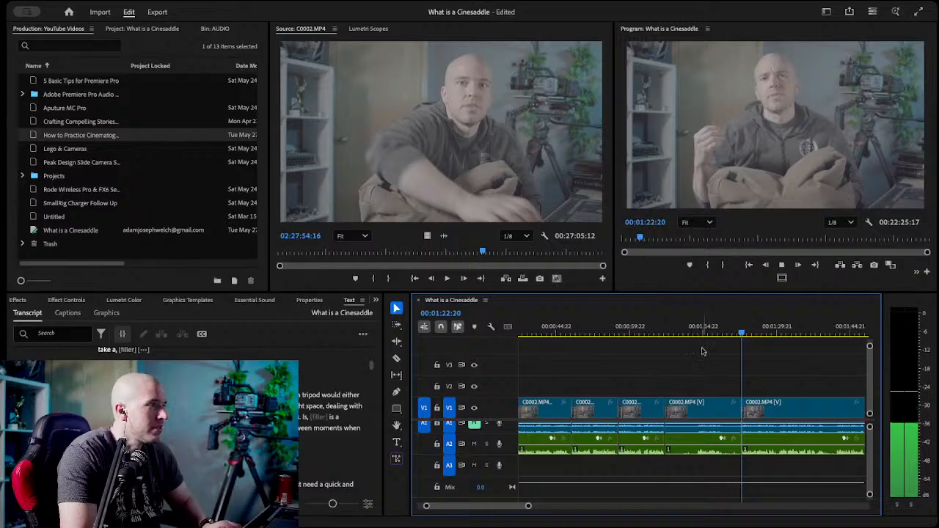
{"action": "left_click", "coordinate": [738, 328]}
{"action": "left_click_drag", "start_coordinate": [737, 328], "coordinate": [736, 329]}
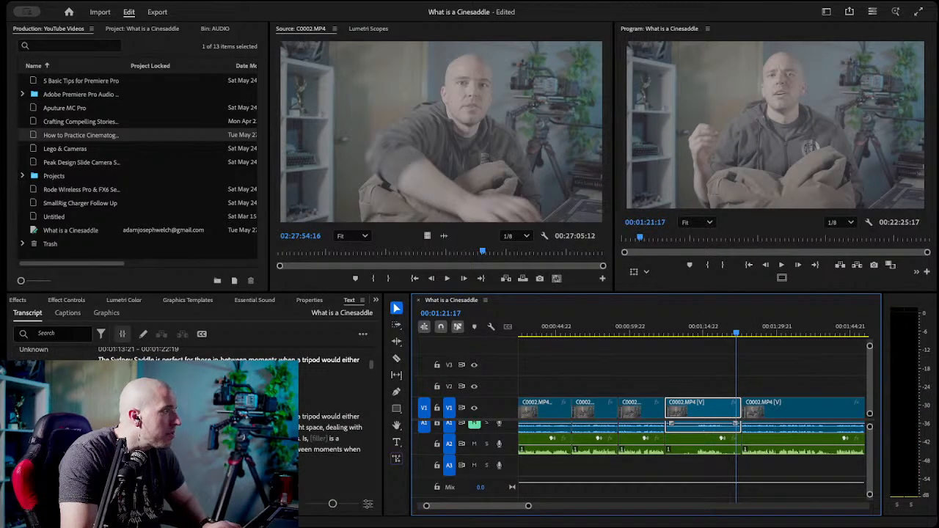
{"action": "left_click", "coordinate": [836, 329]}
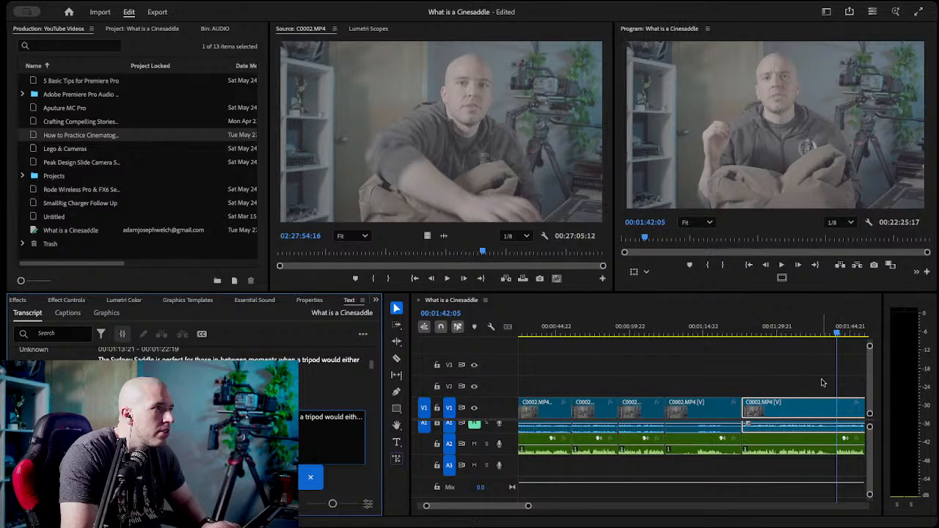
{"action": "key", "text": "c"}
{"action": "left_click", "coordinate": [837, 411]}
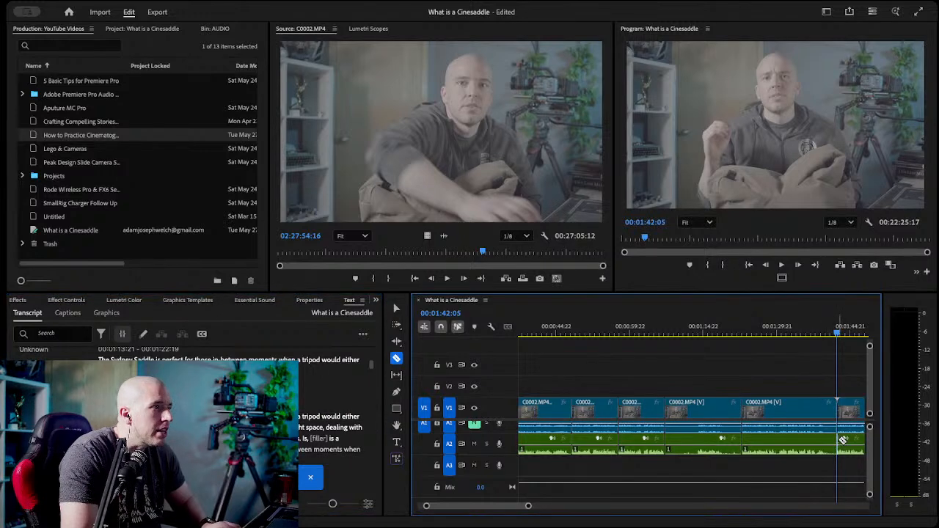
{"action": "key", "text": "v"}
Delete the two rejected tripod take segments before the 00:01:42:05 cut and close the gap.
{"action": "left_click", "coordinate": [771, 408]}
{"action": "key", "text": "Delete"}
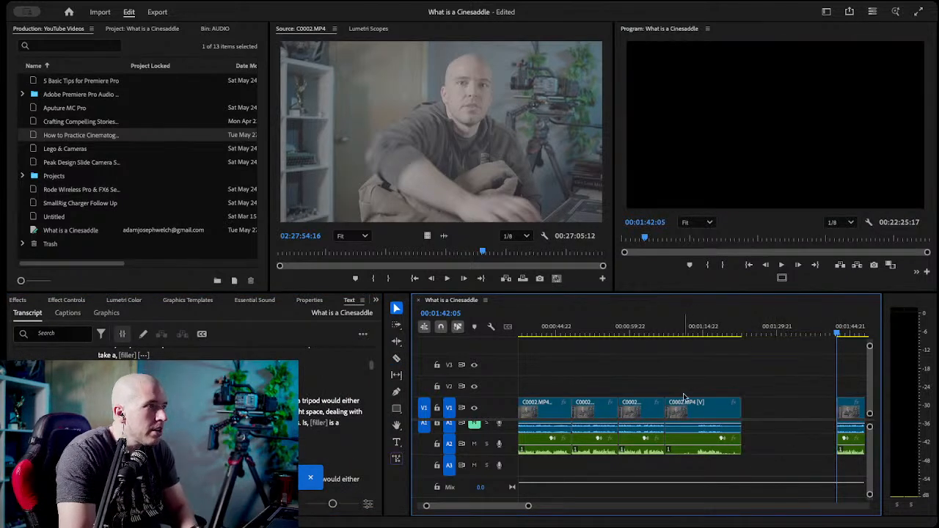
{"action": "left_click", "coordinate": [685, 402]}
{"action": "key", "text": "Delete"}
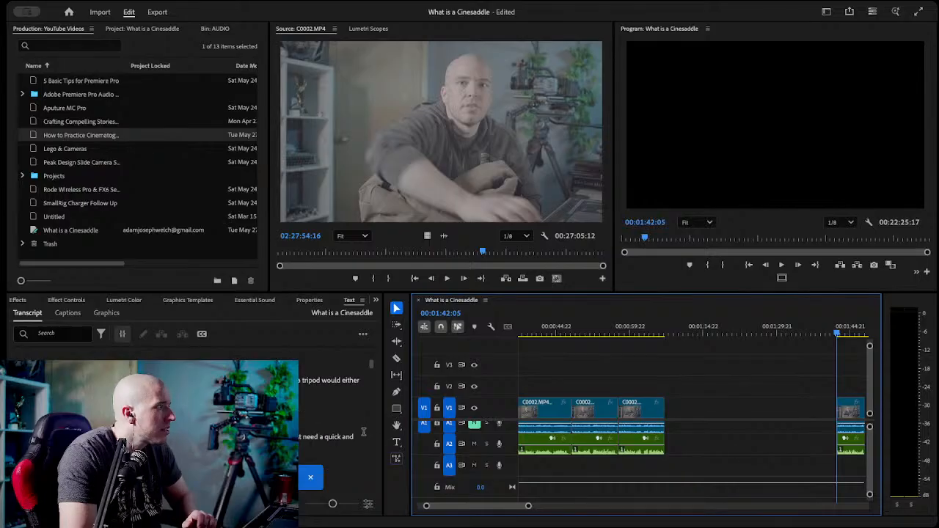
{"action": "scroll", "coordinate": [301, 424], "scroll_direction": "up", "scroll_amount": 1}
{"action": "left_click", "coordinate": [689, 415]}
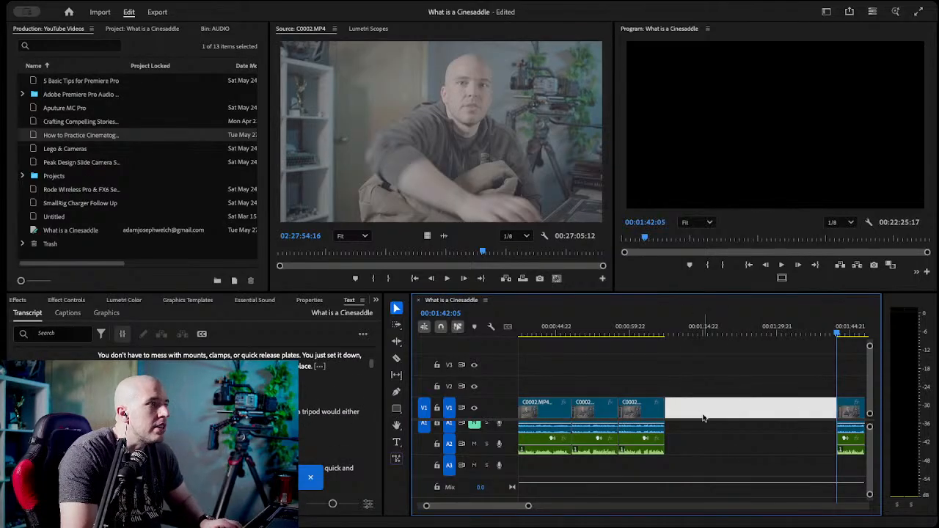
{"action": "key", "text": "Delete"}
Play the kept tripod take from its start and razor the video and A2 audio at its end, 00:01:22:23.
{"action": "left_click", "coordinate": [662, 334]}
{"action": "key", "text": "space"}
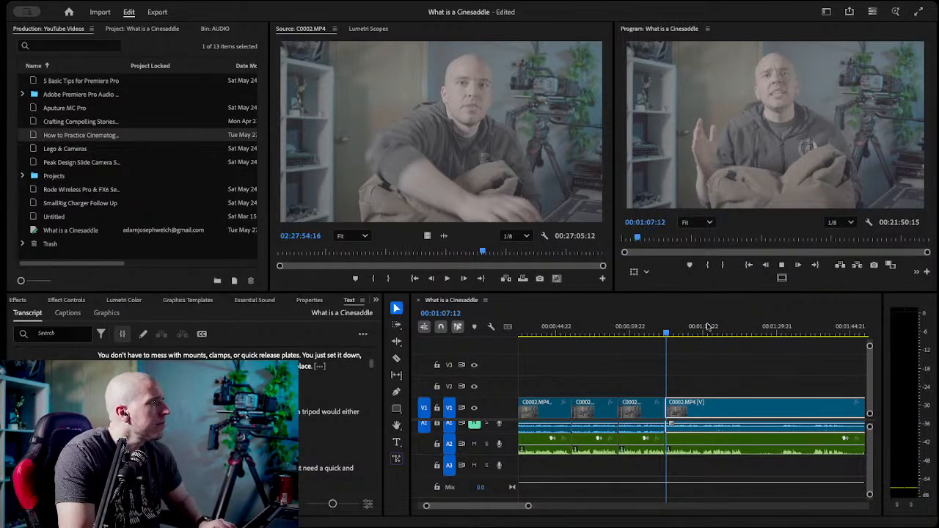
{"action": "left_click_drag", "start_coordinate": [668, 332], "coordinate": [743, 336]}
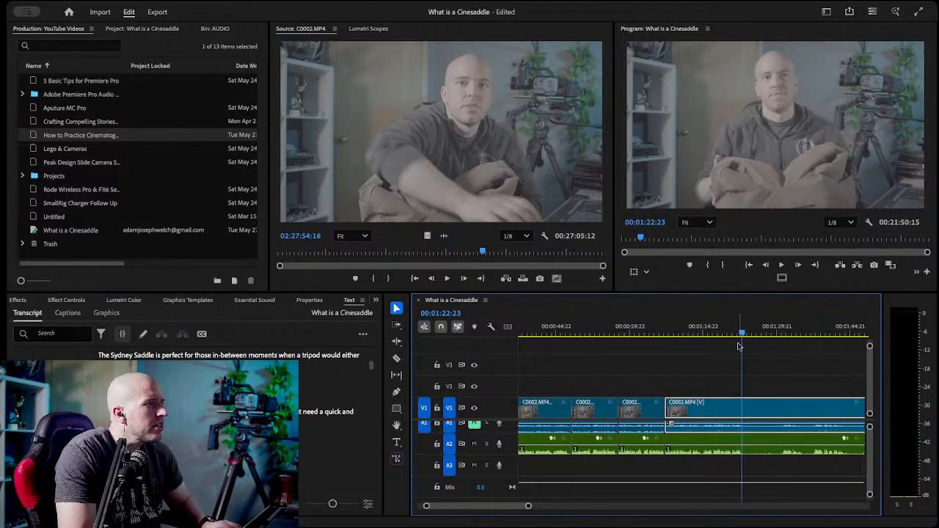
{"action": "key", "text": "c"}
{"action": "left_click", "coordinate": [746, 427]}
{"action": "key", "text": "v"}
{"action": "left_click", "coordinate": [753, 352]}
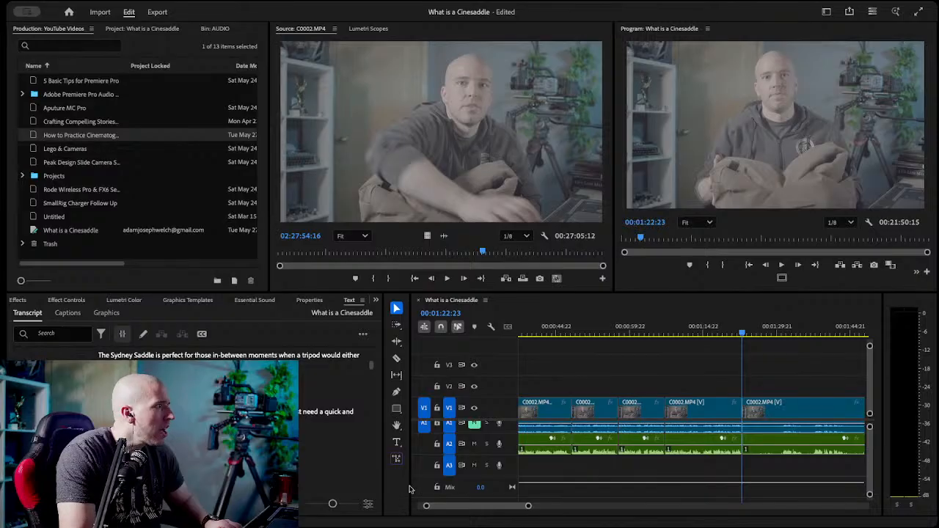
Find the complete "car hoods" take in the transcript and razor the video and A2 audio at its start, 00:02:38:14.
{"action": "scroll", "coordinate": [191, 426], "scroll_direction": "down", "scroll_amount": 5}
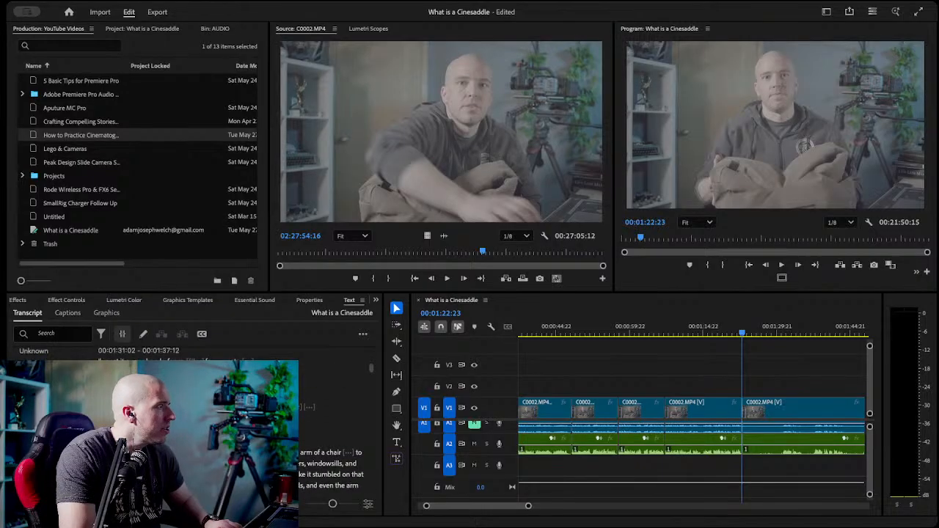
{"action": "scroll", "coordinate": [191, 425], "scroll_direction": "down", "scroll_amount": 5}
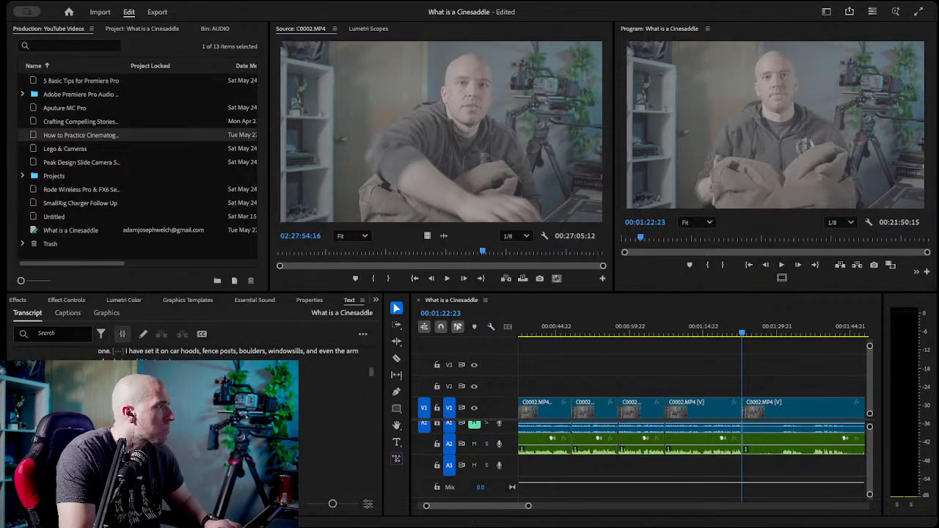
{"action": "scroll", "coordinate": [191, 425], "scroll_direction": "down", "scroll_amount": 3}
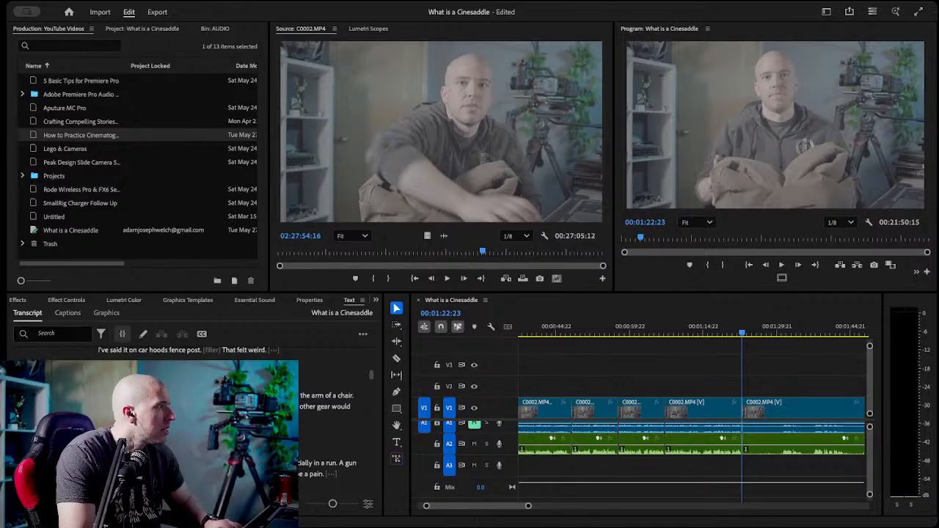
{"action": "double_click", "coordinate": [220, 397]}
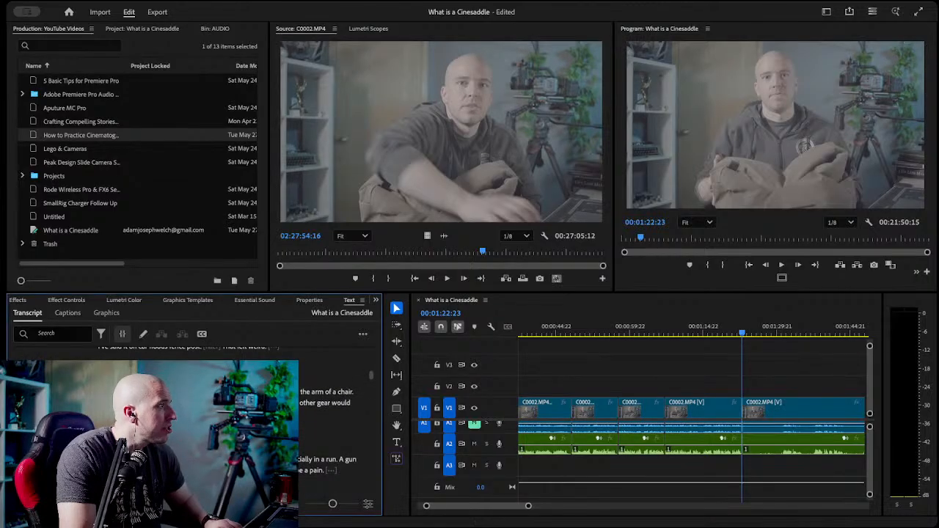
{"action": "key", "text": "Escape"}
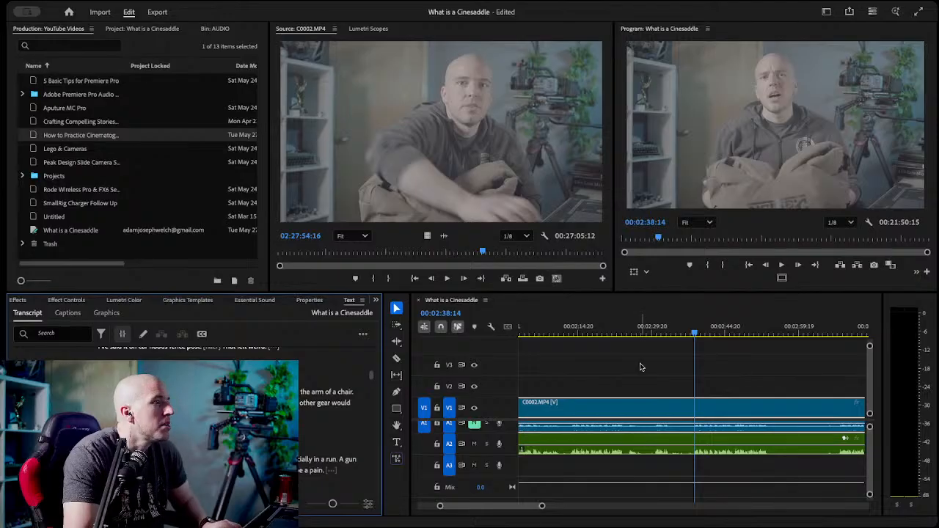
{"action": "left_click", "coordinate": [740, 375]}
{"action": "key", "text": "c"}
{"action": "left_click", "coordinate": [694, 446]}
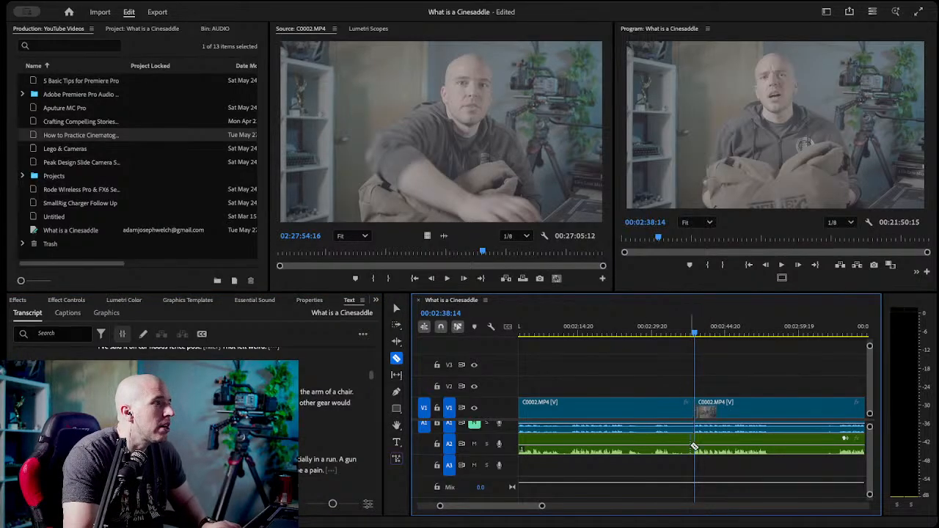
{"action": "key", "text": "v"}
Play the kept "car hoods" take and razor the video and A2 audio at its end, 00:02:53:22.
{"action": "key", "text": "space"}
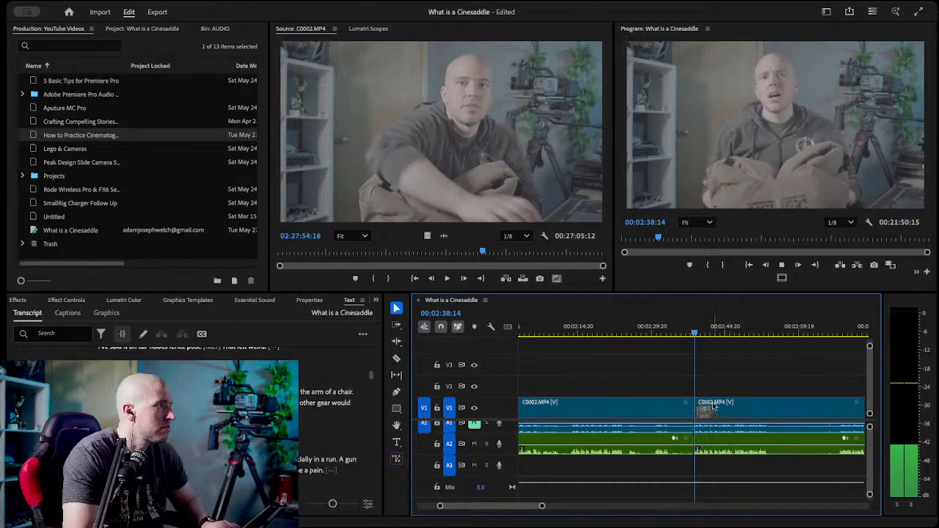
{"action": "scroll", "coordinate": [666, 367], "scroll_direction": "up", "scroll_amount": 2}
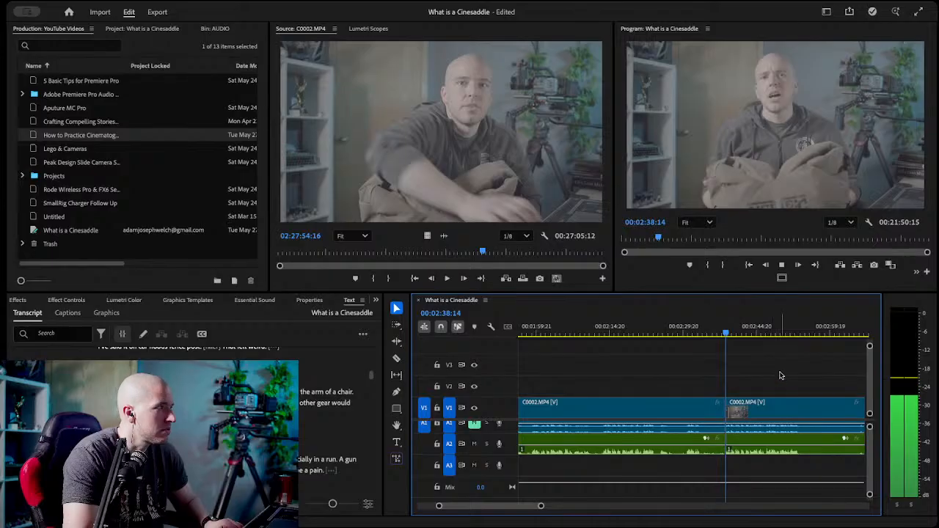
{"action": "key", "text": "space"}
{"action": "left_click", "coordinate": [766, 335]}
{"action": "left_click_drag", "start_coordinate": [778, 334], "coordinate": [804, 336]}
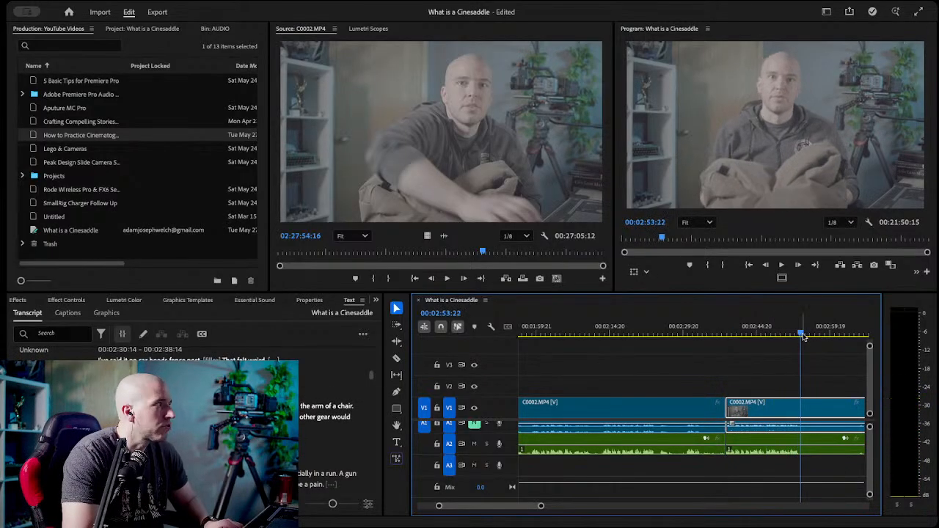
{"action": "key", "text": "c"}
{"action": "left_click", "coordinate": [802, 408]}
{"action": "left_click", "coordinate": [802, 444]}
{"action": "key", "text": "v"}
Delete the rejected segment before the kept "car hoods" take and close the gap.
{"action": "left_click", "coordinate": [689, 370]}
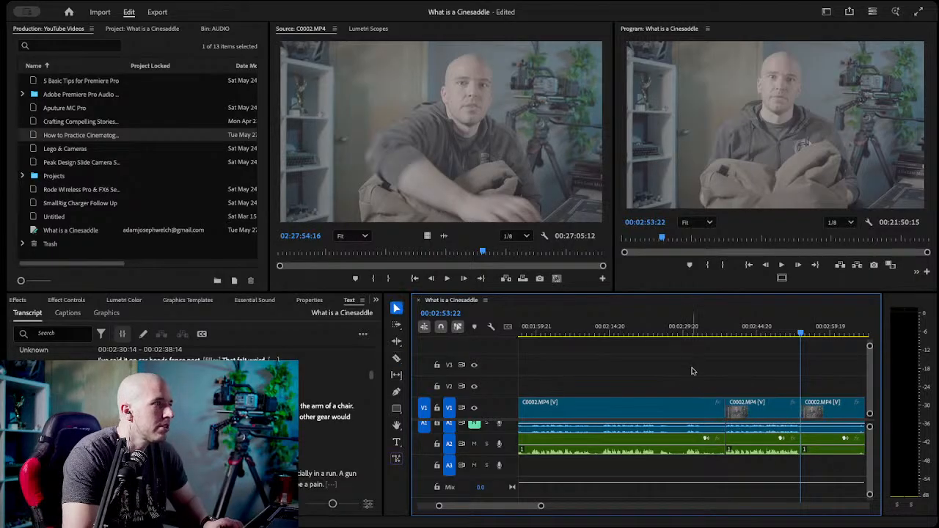
{"action": "scroll", "coordinate": [696, 373], "scroll_direction": "left", "scroll_amount": 5}
{"action": "scroll", "coordinate": [699, 416], "scroll_direction": "left", "scroll_amount": 3}
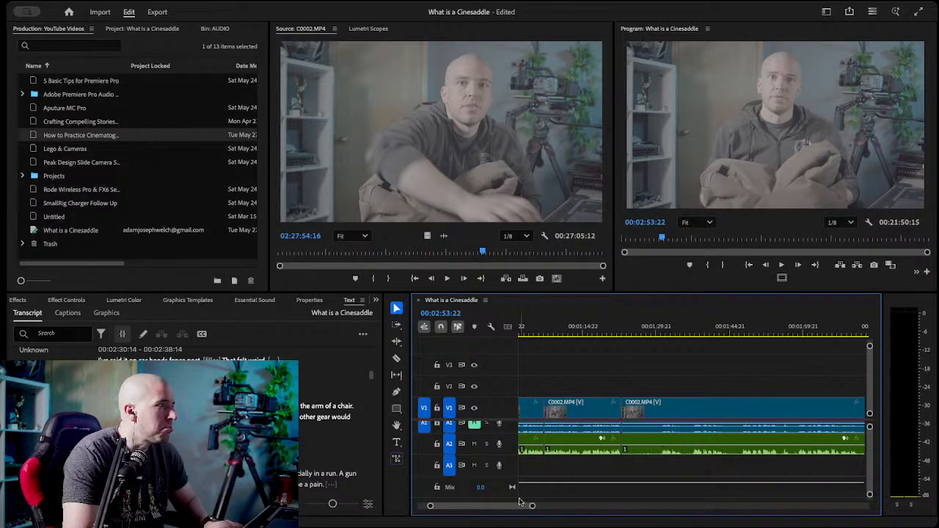
{"action": "left_click_drag", "start_coordinate": [532, 505], "coordinate": [580, 507]}
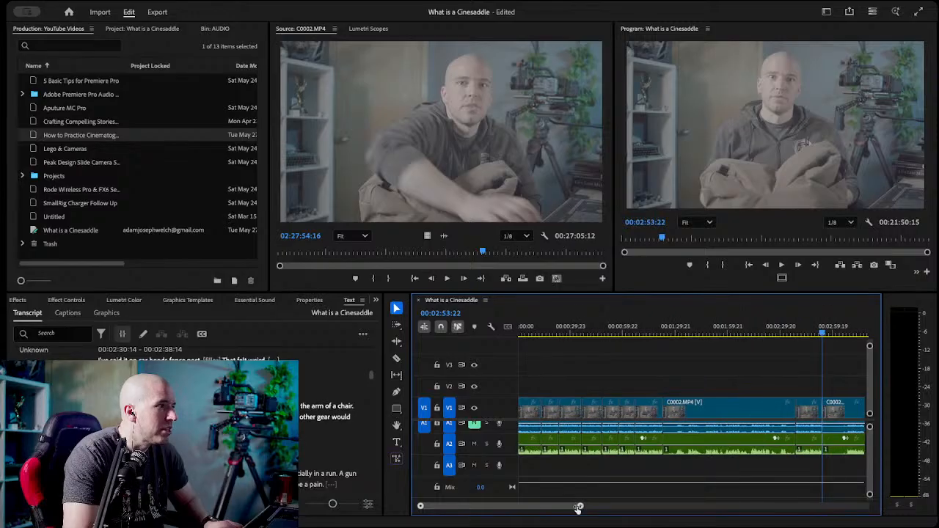
{"action": "left_click", "coordinate": [690, 404]}
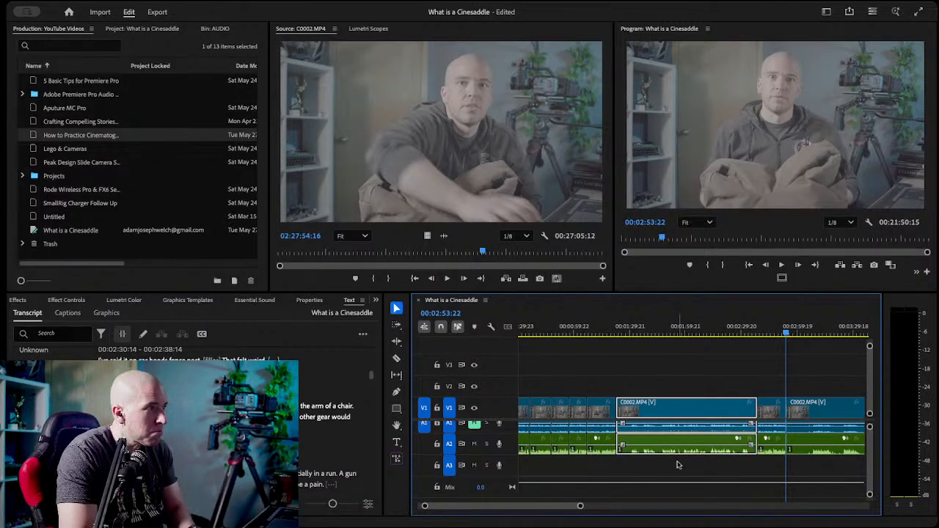
{"action": "key", "text": "Delete"}
{"action": "left_click", "coordinate": [663, 415]}
{"action": "key", "text": "Delete"}
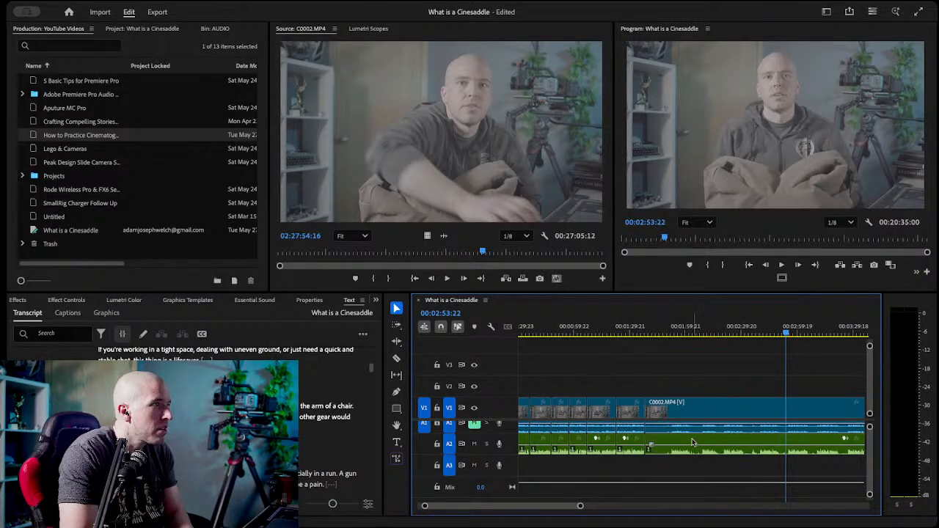
Compare the "flexibility of it" takes in the transcript and razor the video and A2 audio at the start of the best one, 00:02:55:00.
{"action": "scroll", "coordinate": [694, 442], "scroll_direction": "left", "scroll_amount": 3}
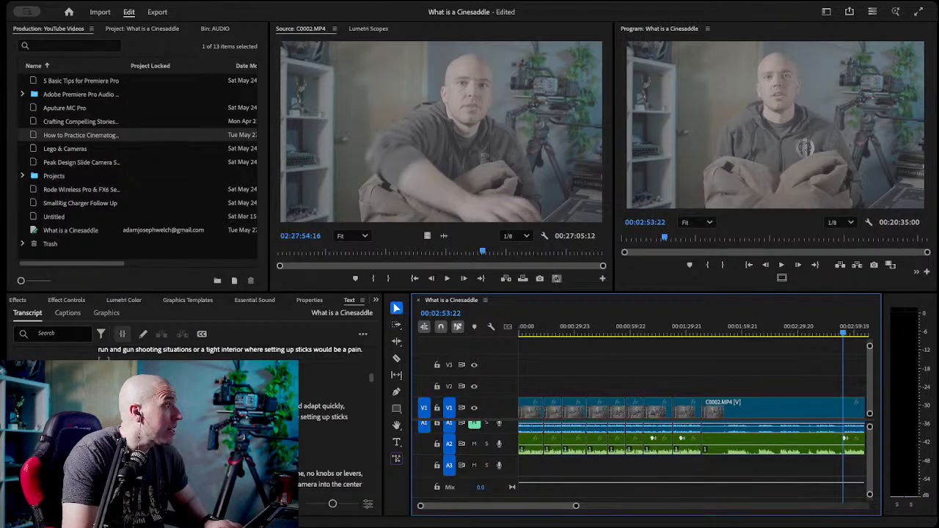
{"action": "left_click", "coordinate": [213, 418]}
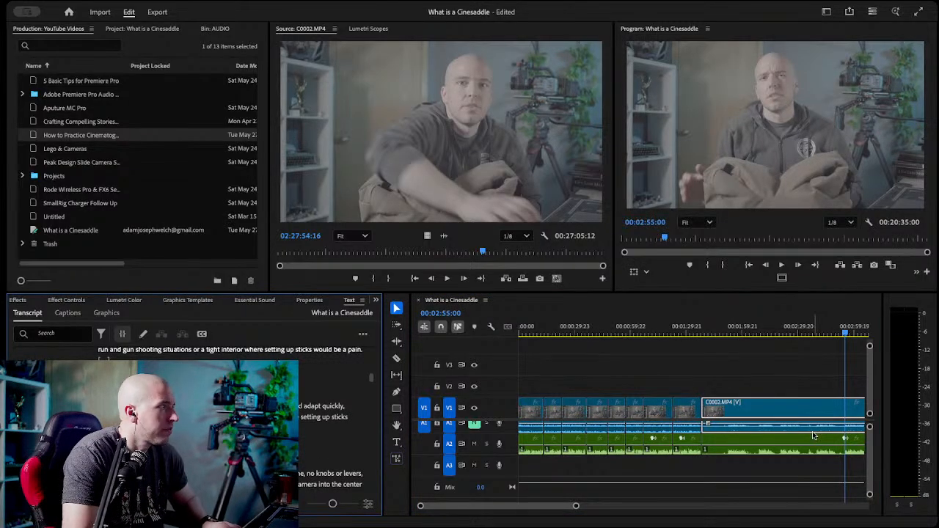
{"action": "scroll", "coordinate": [213, 418], "scroll_direction": "up", "scroll_amount": 1}
{"action": "scroll", "coordinate": [213, 419], "scroll_direction": "up", "scroll_amount": 5}
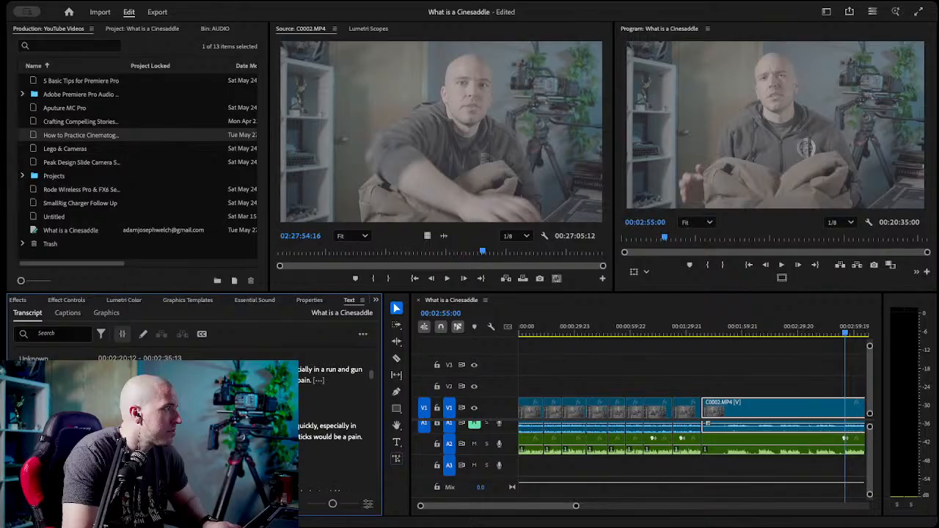
{"action": "scroll", "coordinate": [212, 419], "scroll_direction": "up", "scroll_amount": 3}
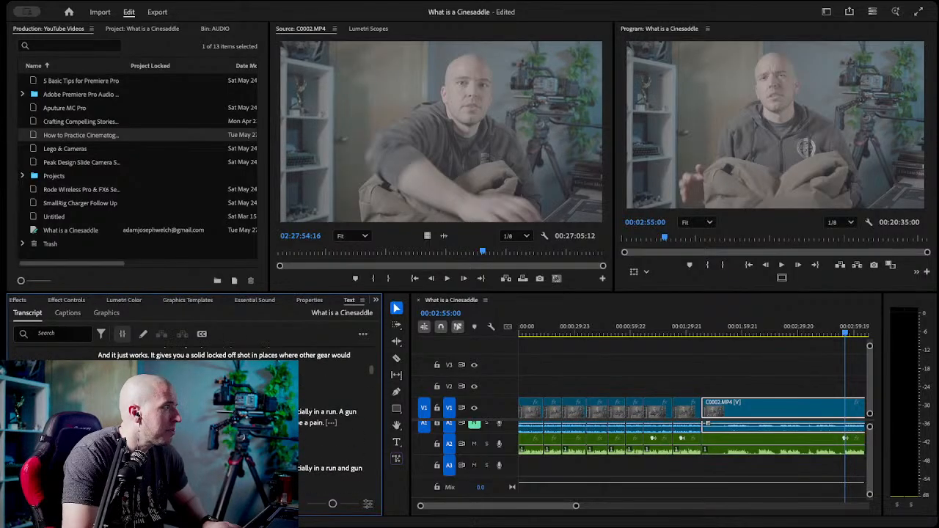
{"action": "scroll", "coordinate": [213, 418], "scroll_direction": "up", "scroll_amount": 2}
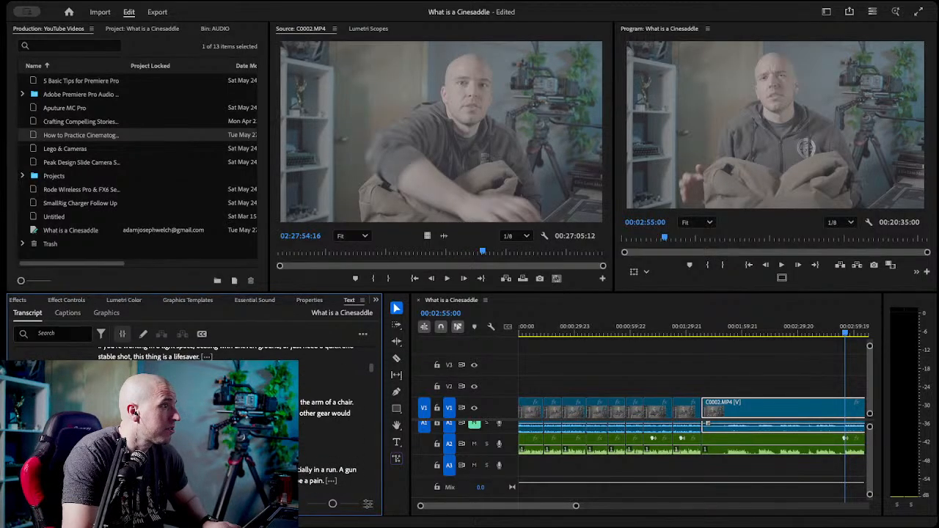
{"action": "scroll", "coordinate": [212, 418], "scroll_direction": "up", "scroll_amount": 1}
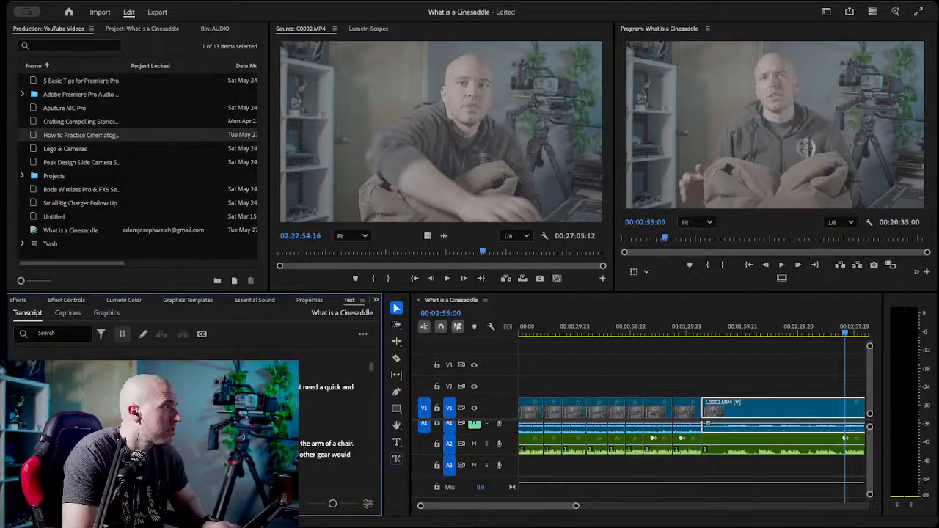
{"action": "scroll", "coordinate": [213, 418], "scroll_direction": "down", "scroll_amount": 5}
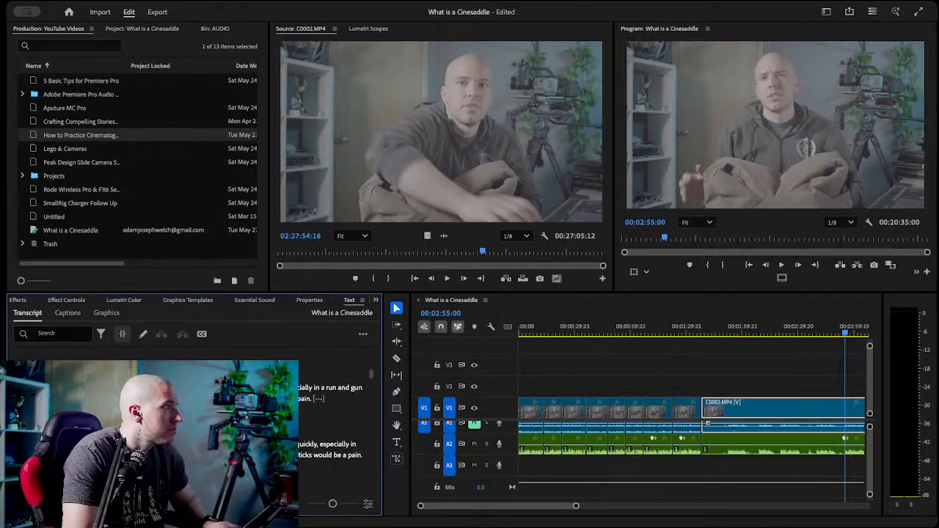
{"action": "scroll", "coordinate": [212, 418], "scroll_direction": "down", "scroll_amount": 2}
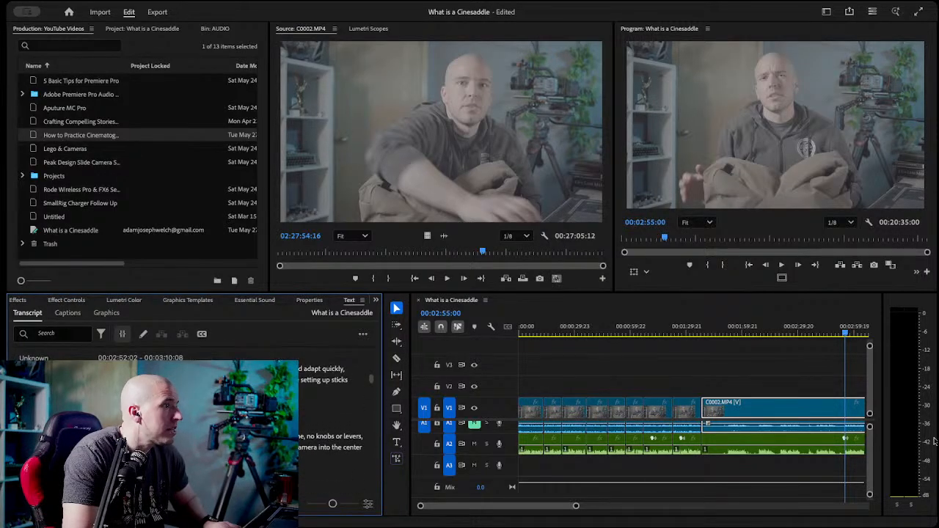
{"action": "left_click", "coordinate": [818, 375]}
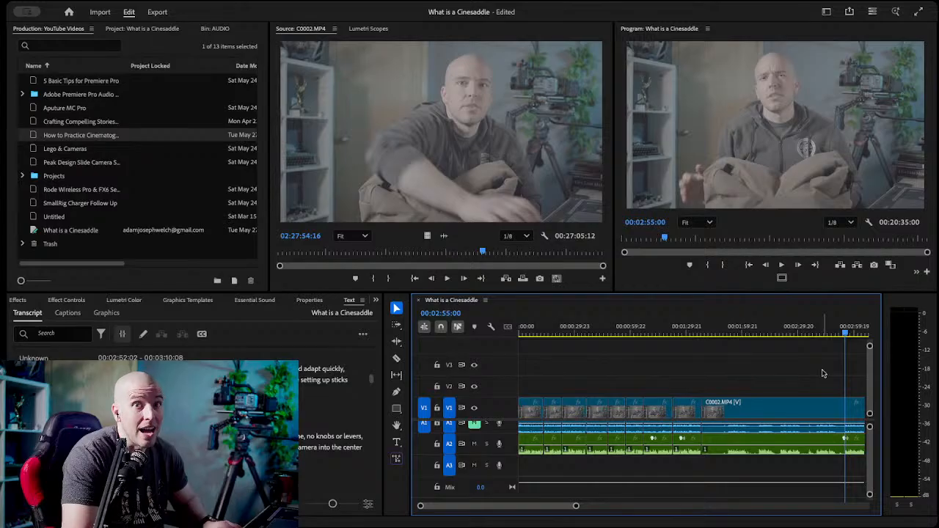
{"action": "scroll", "coordinate": [822, 374], "scroll_direction": "down", "scroll_amount": 5}
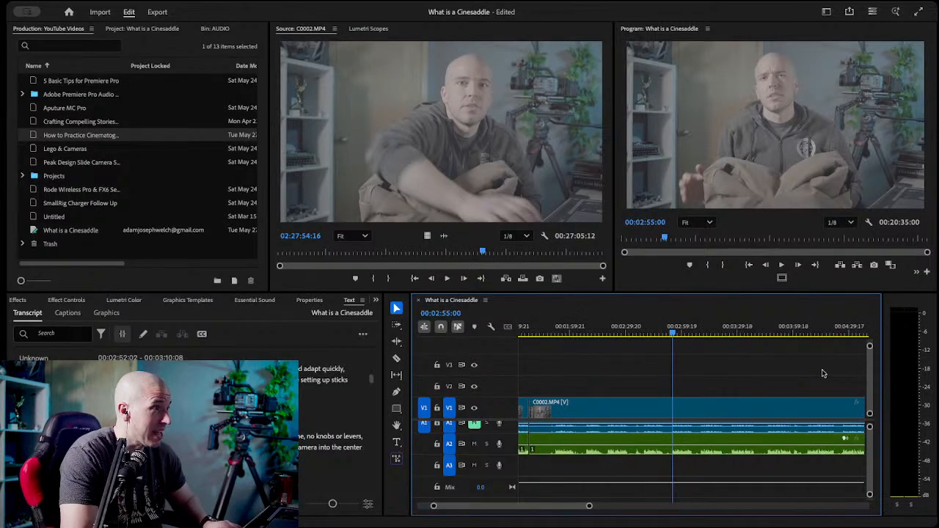
{"action": "key", "text": "c"}
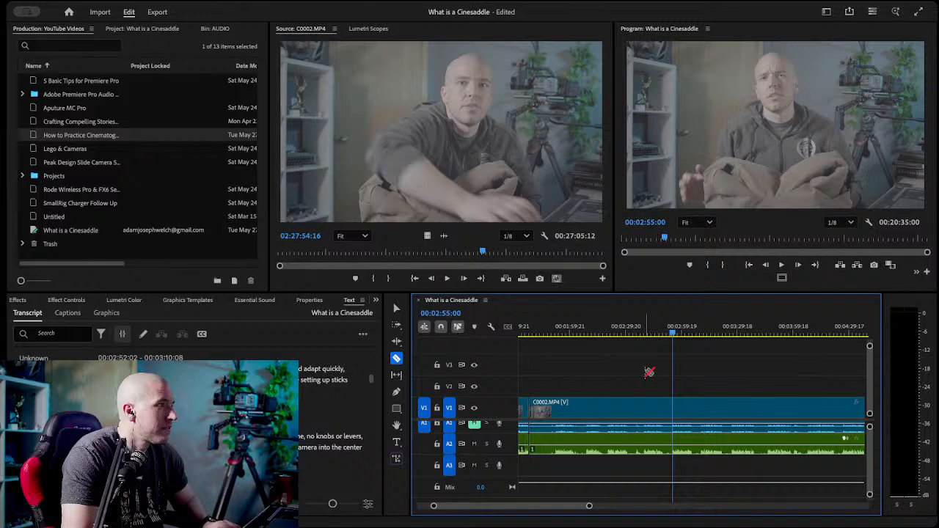
{"action": "left_click", "coordinate": [673, 409]}
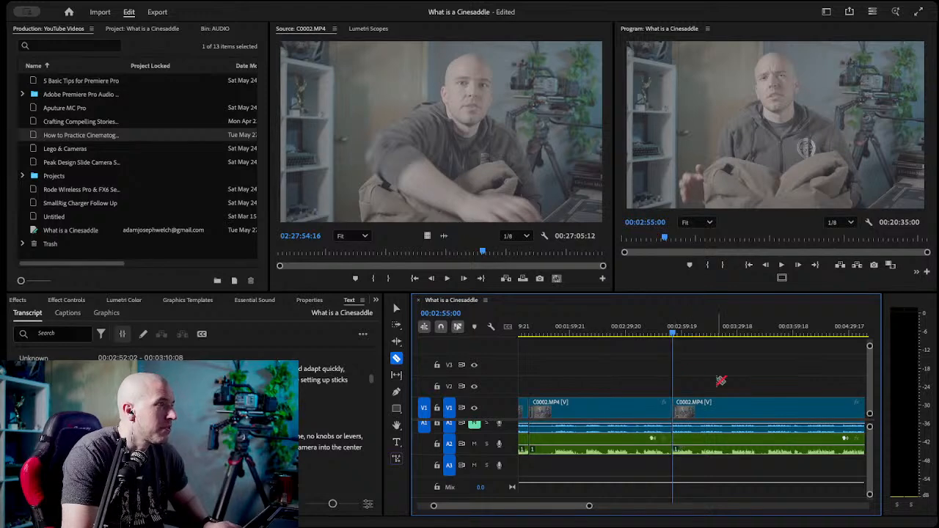
{"action": "key", "text": "v"}
Play the kept "flexibility of it" take and razor the video and A2 audio at its end, 00:03:06:13.
{"action": "key", "text": "space"}
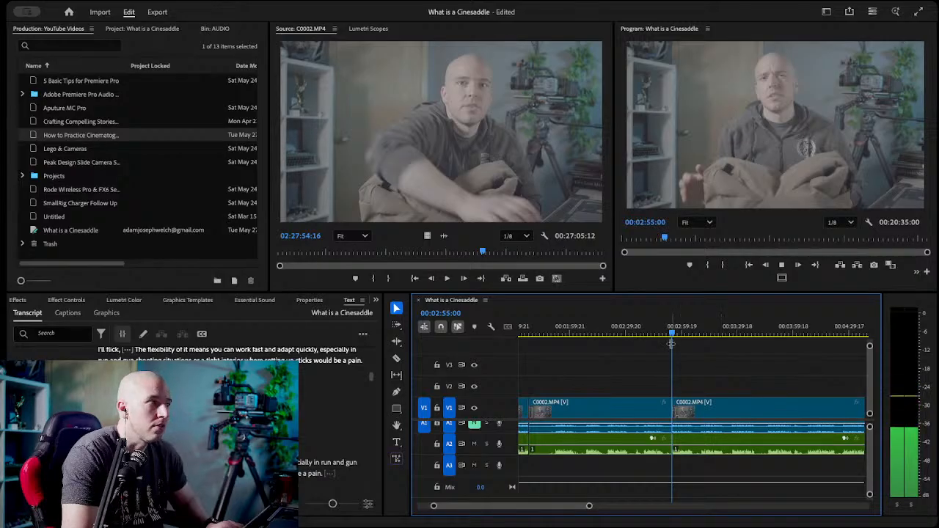
{"action": "left_click", "coordinate": [695, 334]}
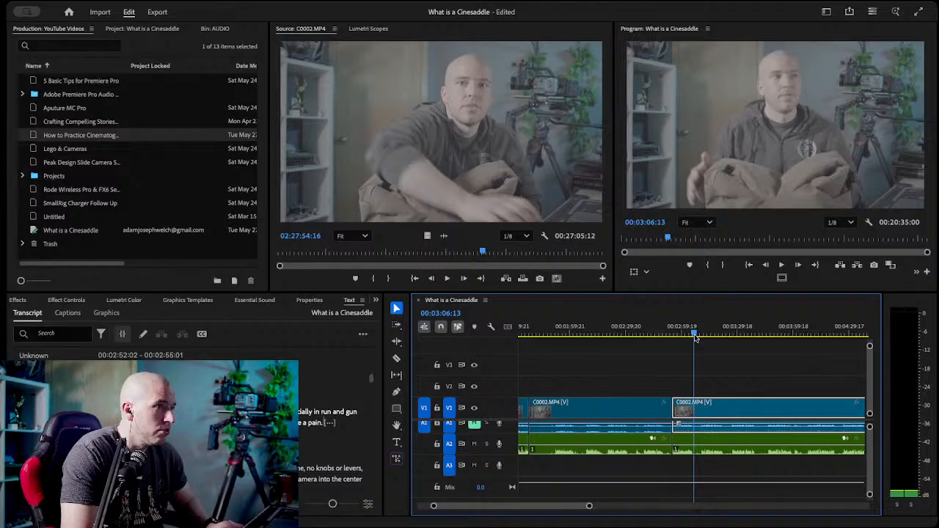
{"action": "key", "text": "c"}
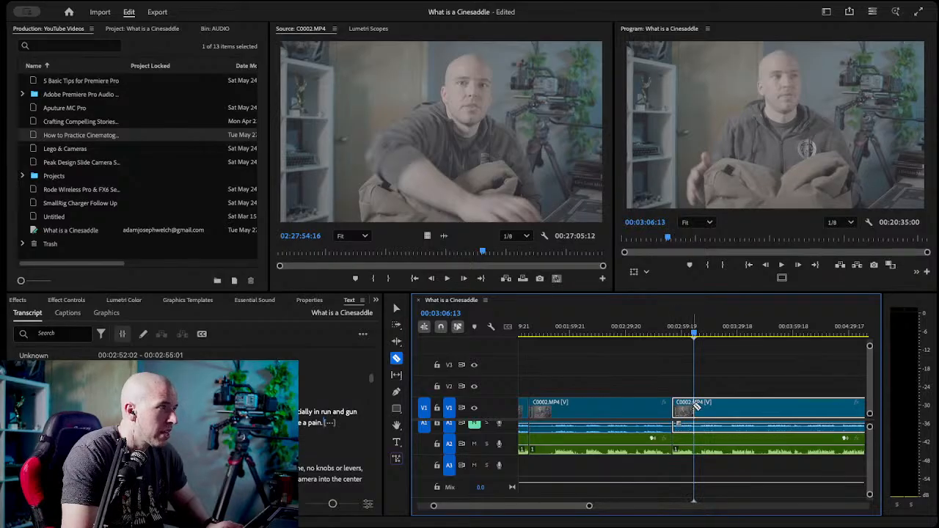
{"action": "left_click", "coordinate": [694, 411]}
{"action": "key", "text": "v"}
Remove the rejected segment before the kept "flexibility of it" take, closing the gap, and save the project.
{"action": "scroll", "coordinate": [631, 397], "scroll_direction": "up", "scroll_amount": 3}
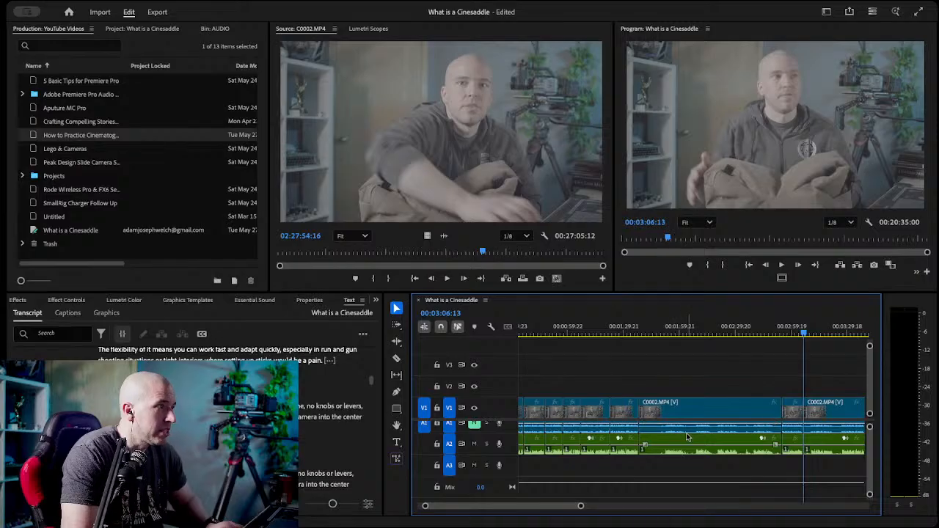
{"action": "left_click", "coordinate": [690, 447]}
{"action": "key", "text": "Delete"}
{"action": "left_click", "coordinate": [674, 415]}
{"action": "key", "text": "Delete"}
{"action": "key", "text": "ctrl+s"}
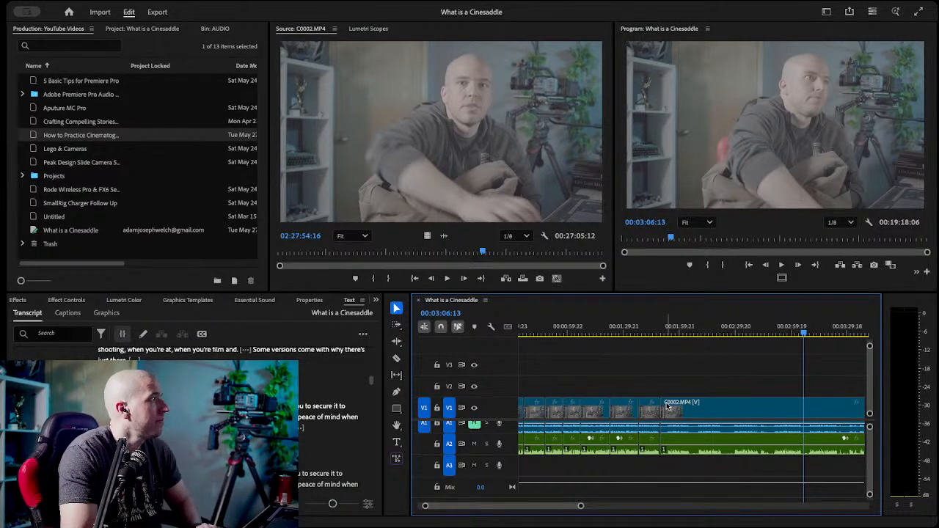
Play the start of the remaining footage, compare the "couldn't be simpler" takes in the transcript, and razor the video and A2 audio at 00:02:10:04.
{"action": "left_click", "coordinate": [667, 334]}
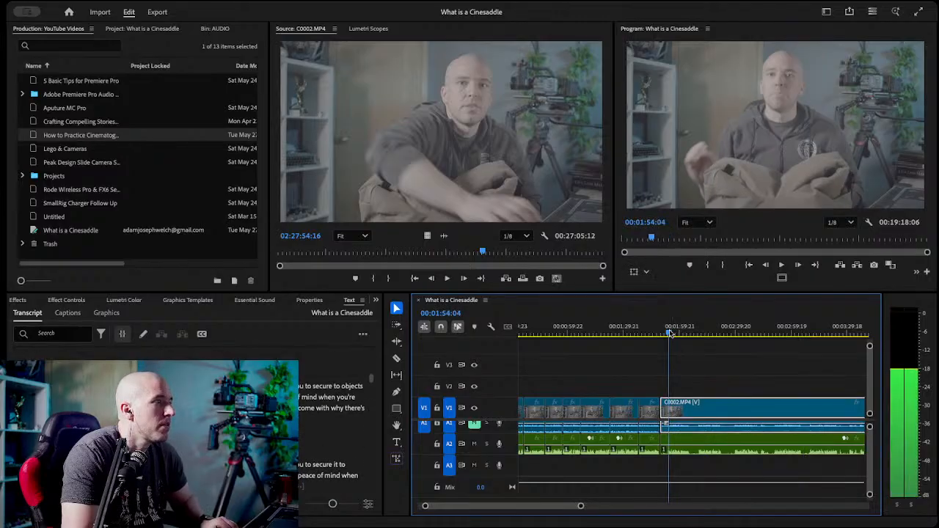
{"action": "left_click", "coordinate": [663, 334]}
{"action": "key", "text": "space"}
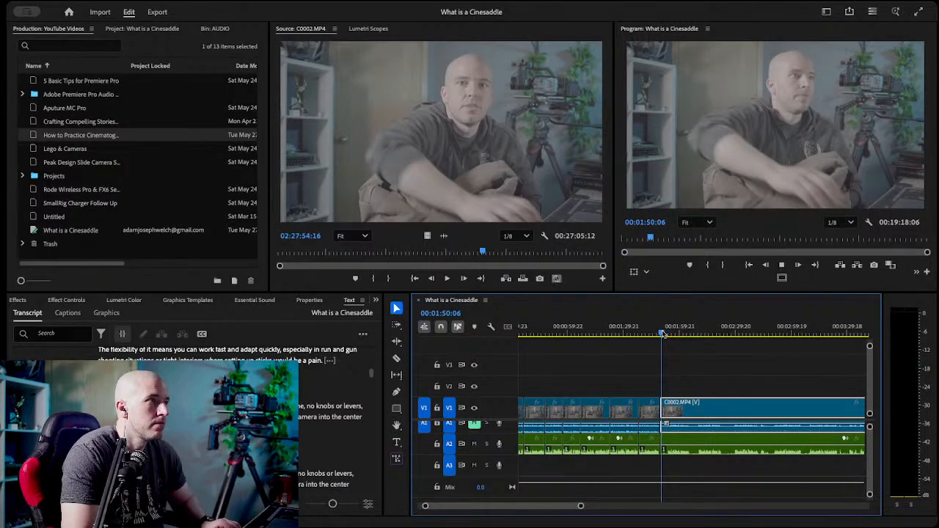
{"action": "left_click", "coordinate": [670, 334]}
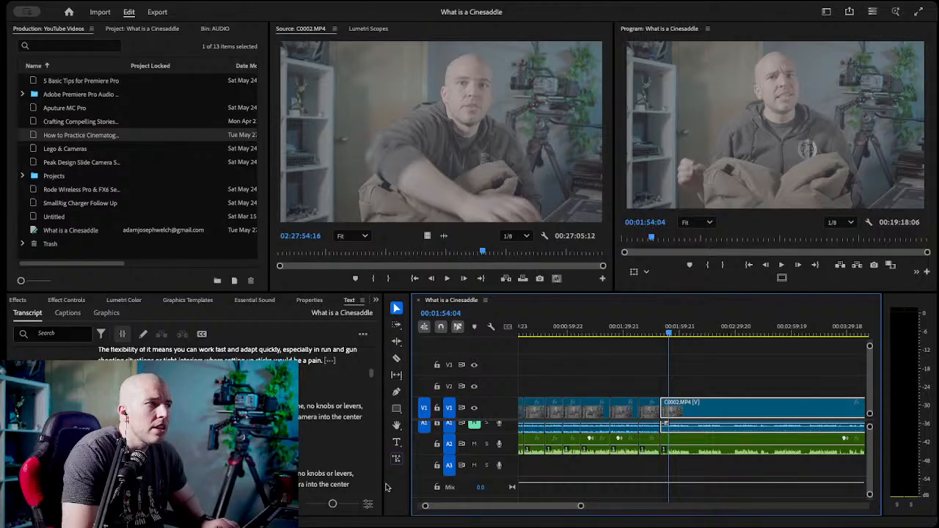
{"action": "scroll", "coordinate": [272, 447], "scroll_direction": "down", "scroll_amount": 2}
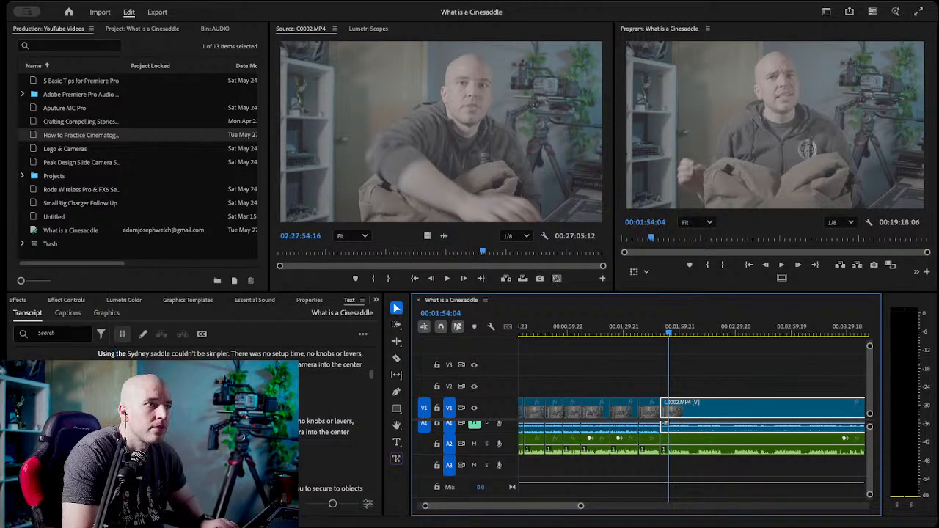
{"action": "scroll", "coordinate": [271, 448], "scroll_direction": "up", "scroll_amount": 1}
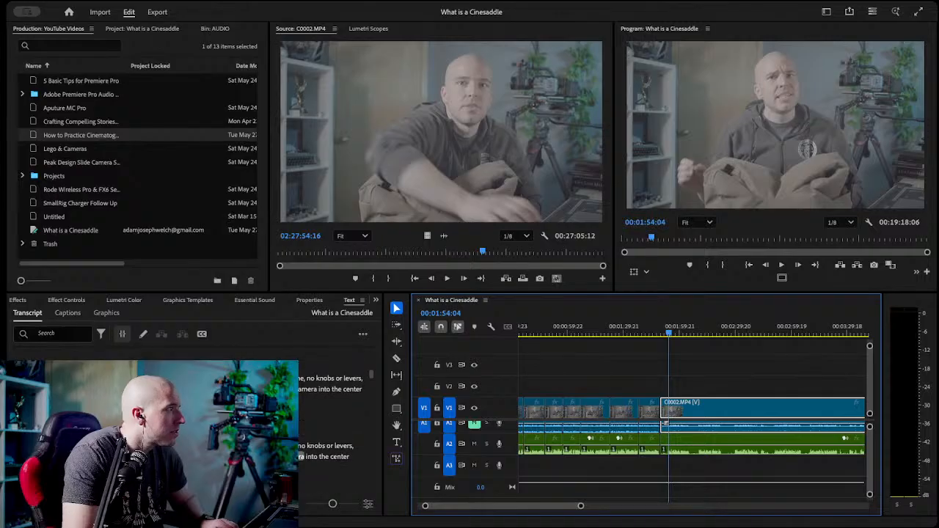
{"action": "scroll", "coordinate": [272, 440], "scroll_direction": "up", "scroll_amount": 2}
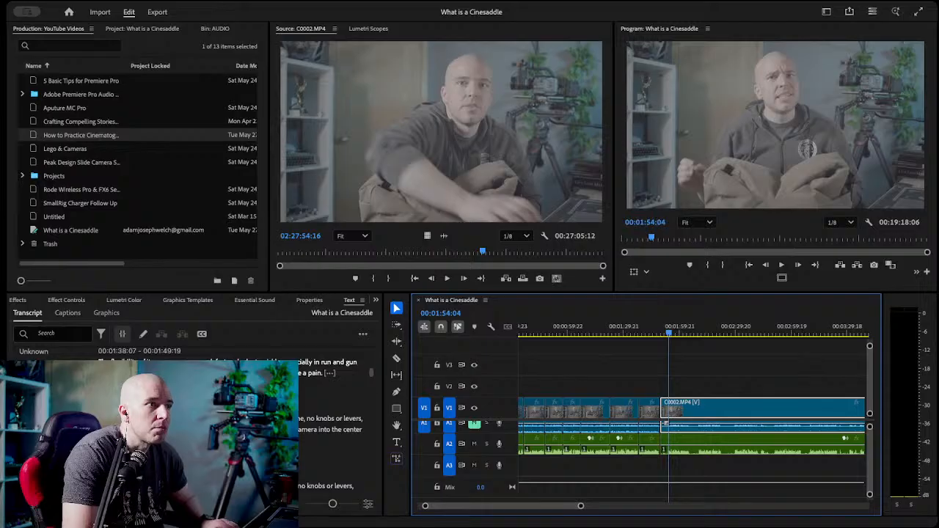
{"action": "scroll", "coordinate": [271, 440], "scroll_direction": "down", "scroll_amount": 4}
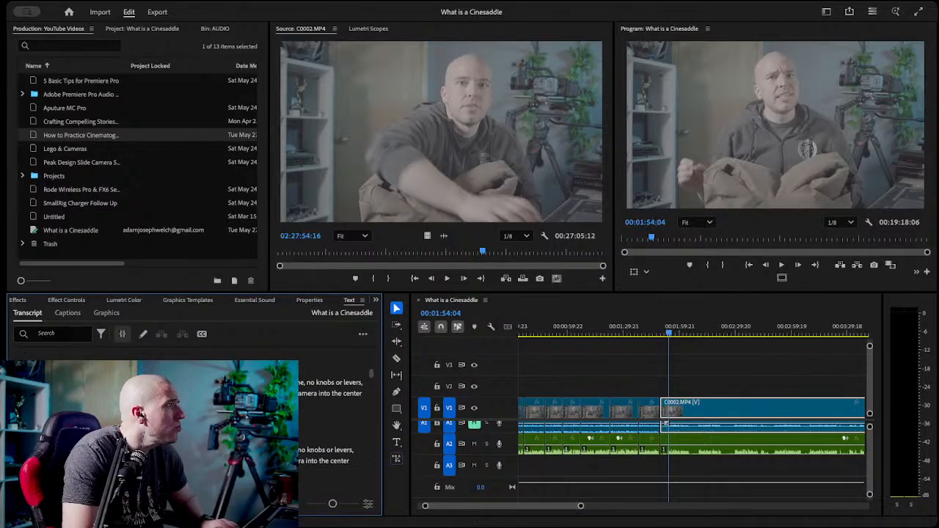
{"action": "scroll", "coordinate": [271, 433], "scroll_direction": "down", "scroll_amount": 1}
{"action": "left_click", "coordinate": [243, 447]}
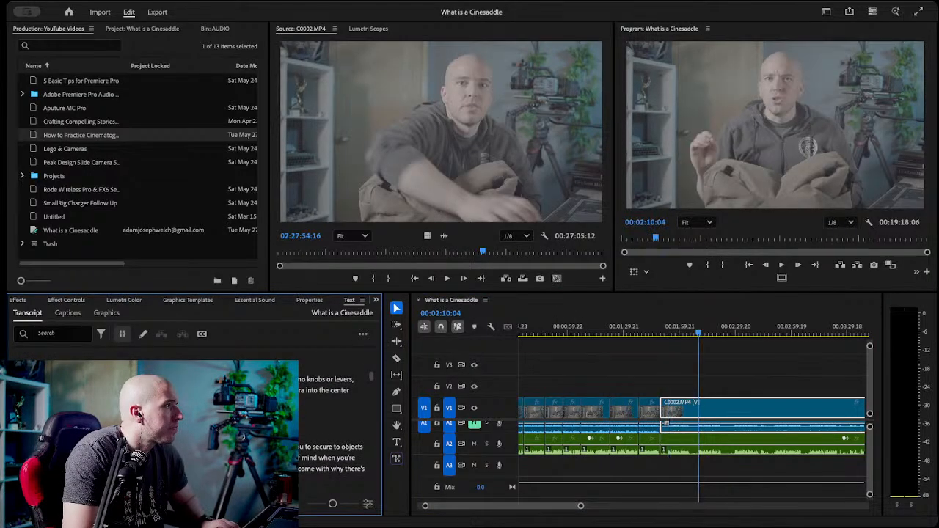
{"action": "key", "text": "c"}
{"action": "left_click", "coordinate": [698, 408]}
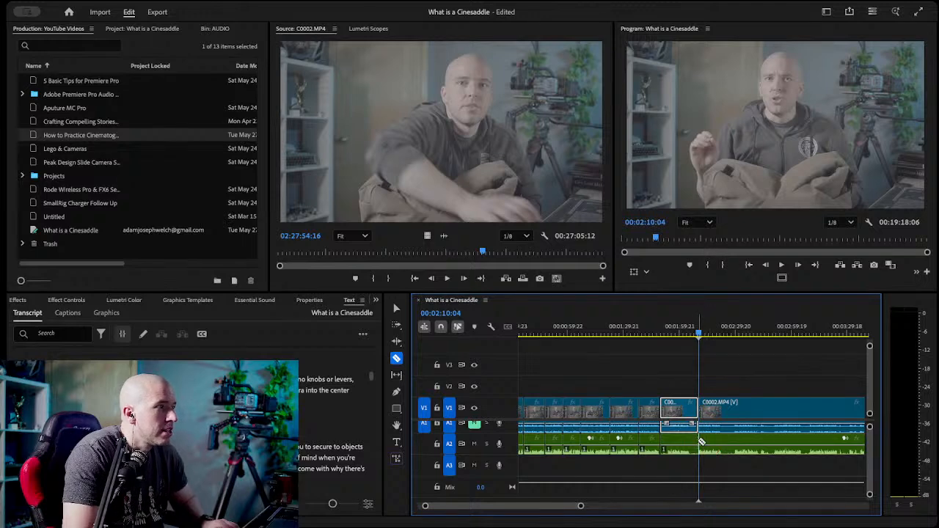
Delete the rejected video and audio segment before the cut at 00:02:10:04 and save the project.
{"action": "key", "text": "v"}
{"action": "left_click", "coordinate": [679, 413]}
{"action": "key", "text": "Delete"}
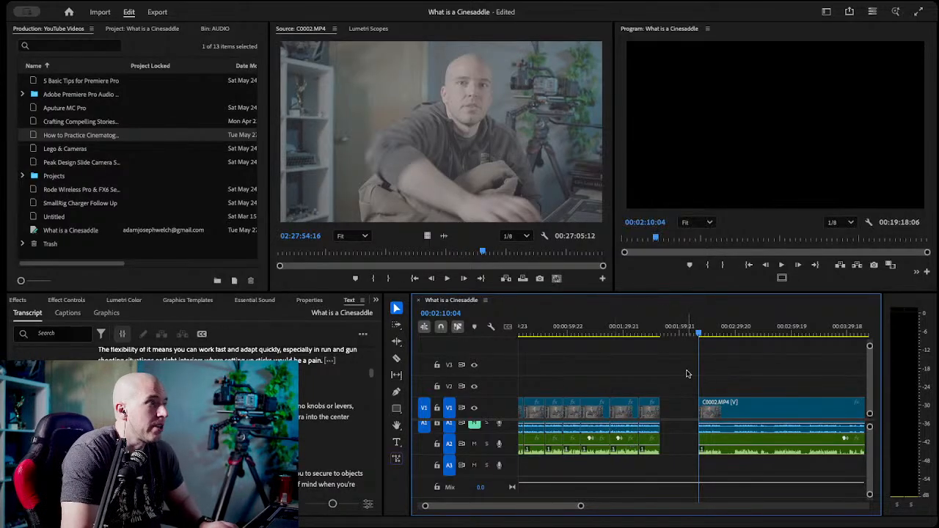
{"action": "scroll", "coordinate": [663, 379], "scroll_direction": "down", "scroll_amount": 2}
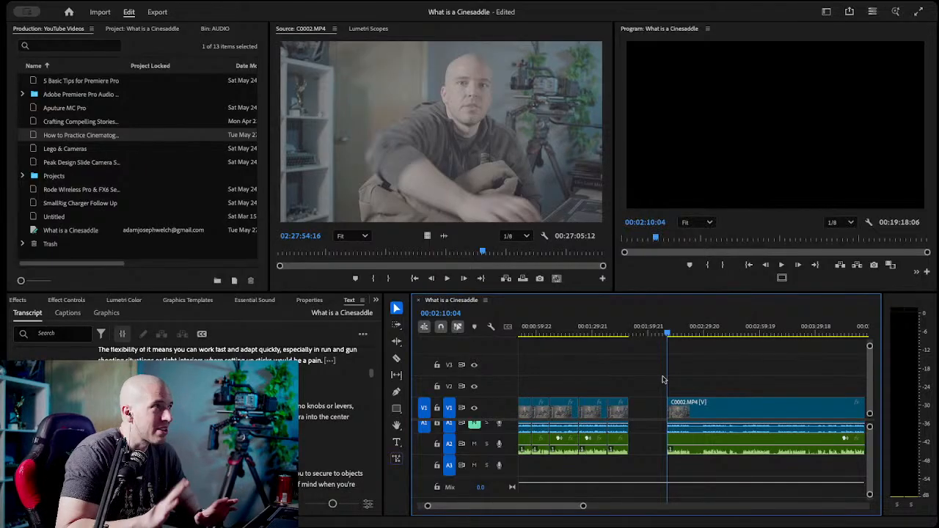
{"action": "key", "text": "ctrl+s"}
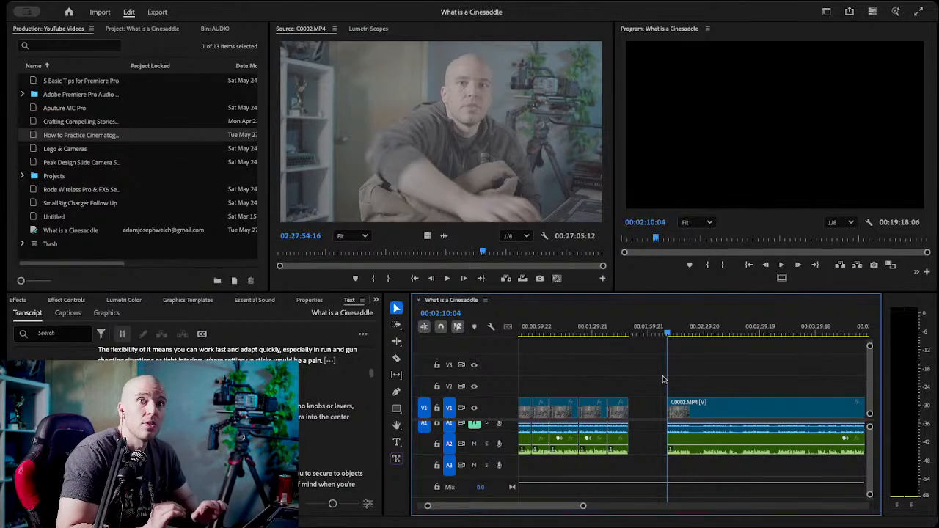
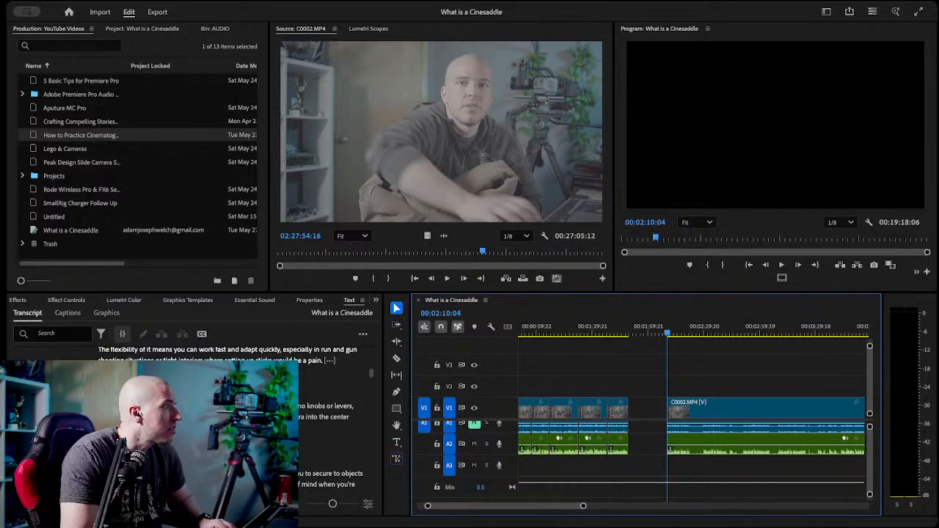
Locate the kept straps and anchor points take, razor the video and A2 audio at 00:03:09:21, and delete the rejected segment before it.
{"action": "scroll", "coordinate": [220, 419], "scroll_direction": "down", "scroll_amount": 5}
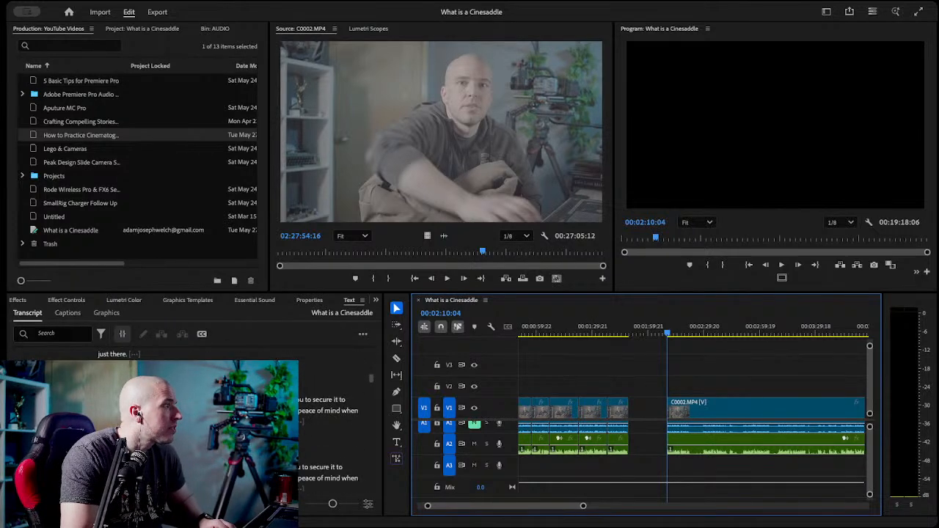
{"action": "scroll", "coordinate": [220, 418], "scroll_direction": "down", "scroll_amount": 2}
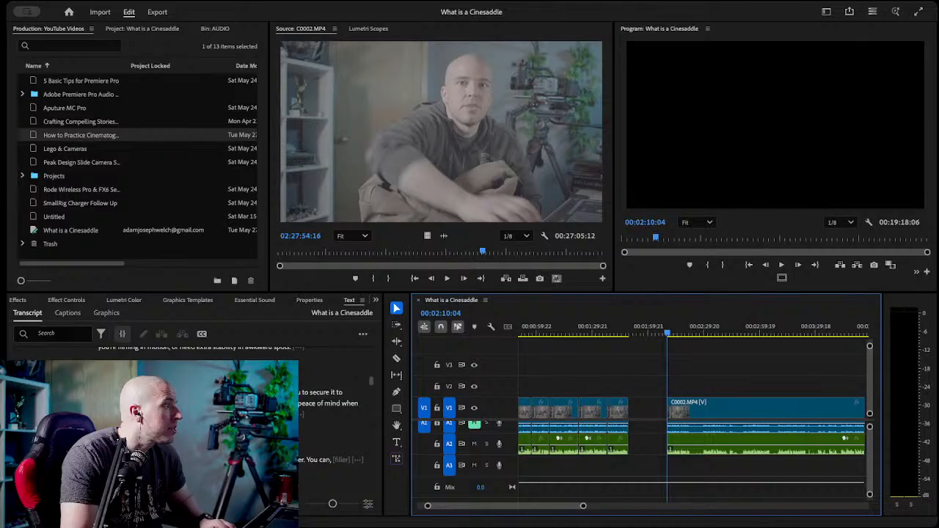
{"action": "left_click", "coordinate": [778, 334]}
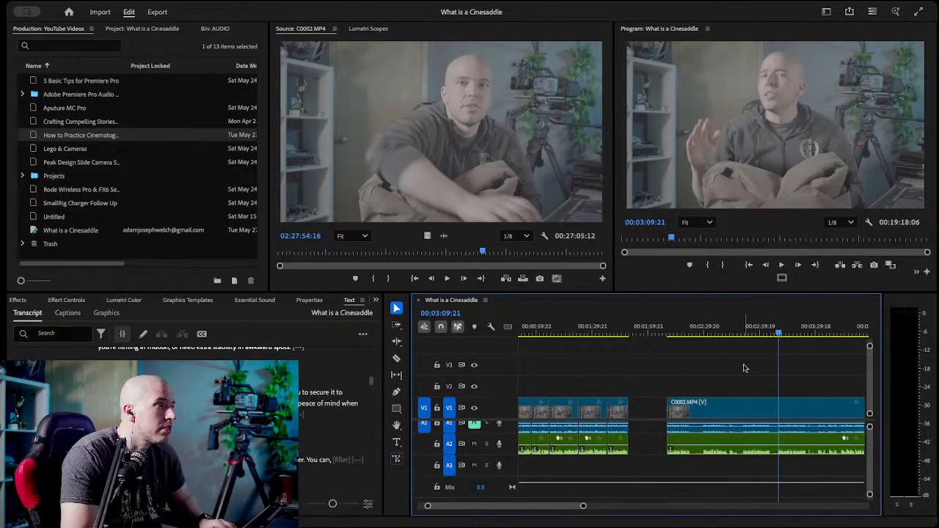
{"action": "key", "text": "c"}
{"action": "left_click", "coordinate": [779, 402]}
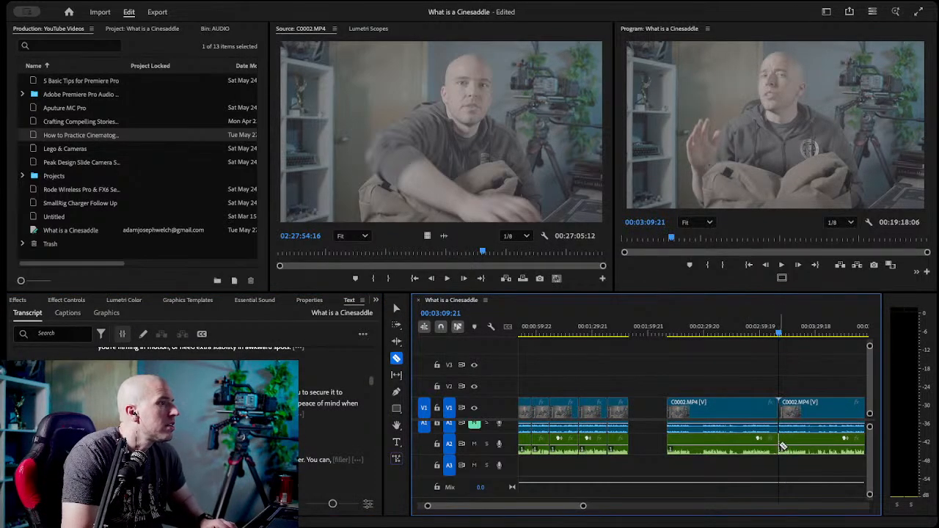
{"action": "key", "text": "v"}
{"action": "left_click", "coordinate": [706, 408]}
{"action": "key", "text": "Delete"}
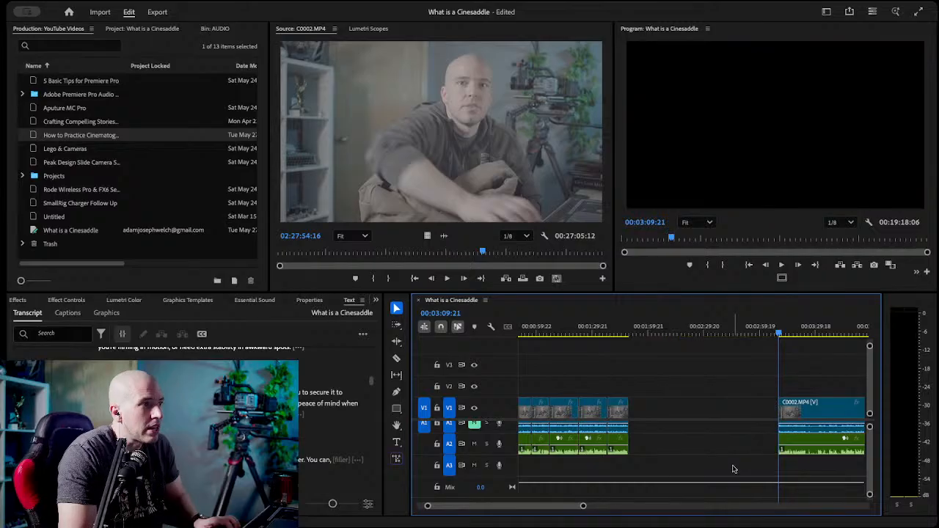
Play the kept straps and anchor points take and razor the video and A2 audio at its end, 00:03:25:08.
{"action": "key", "text": "space"}
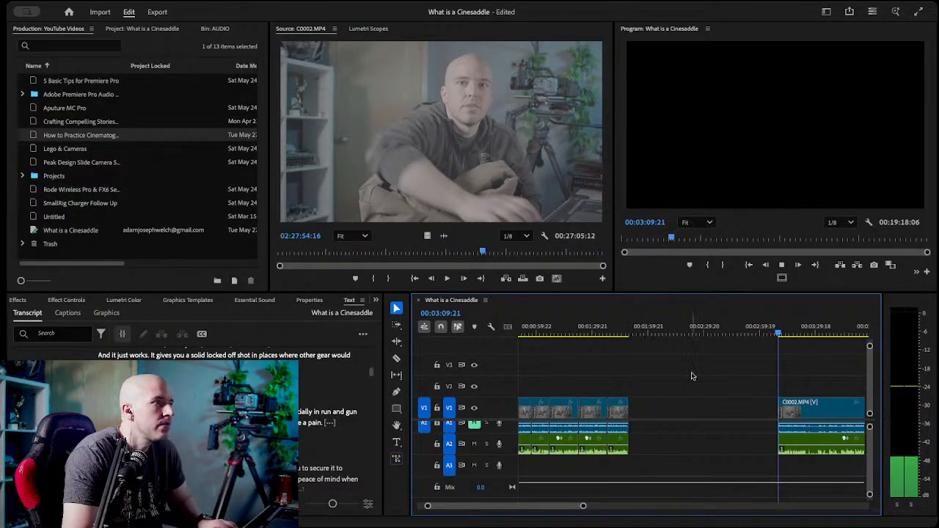
{"action": "left_click_drag", "start_coordinate": [793, 338], "coordinate": [810, 339]}
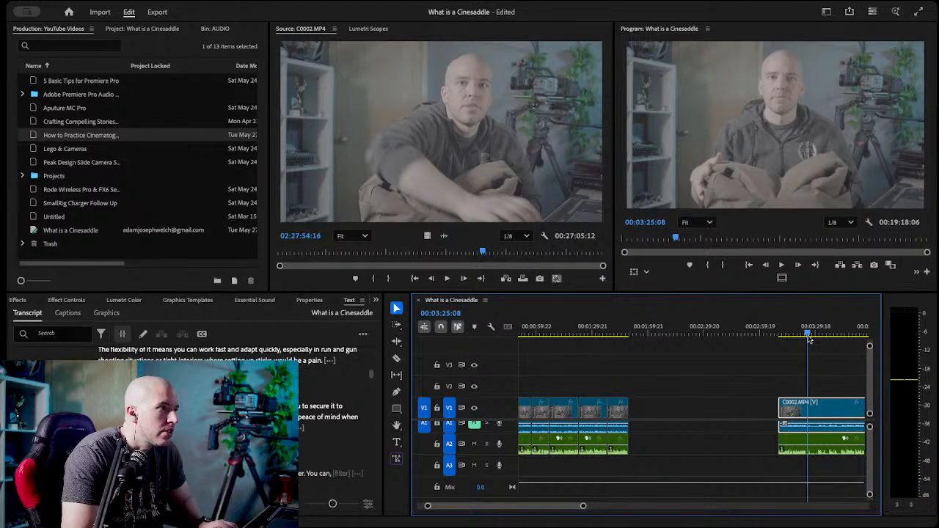
{"action": "key", "text": "c"}
{"action": "left_click", "coordinate": [810, 439]}
{"action": "key", "text": "v"}
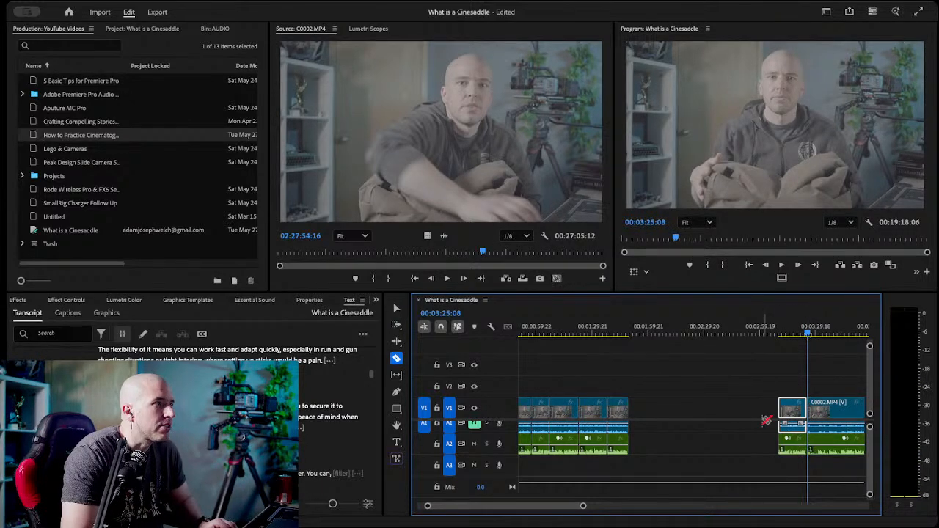
Move the kept straps and anchor points take against the end of the assembled clips and save the project.
{"action": "left_click", "coordinate": [795, 415]}
{"action": "left_click_drag", "start_coordinate": [795, 416], "coordinate": [645, 416]}
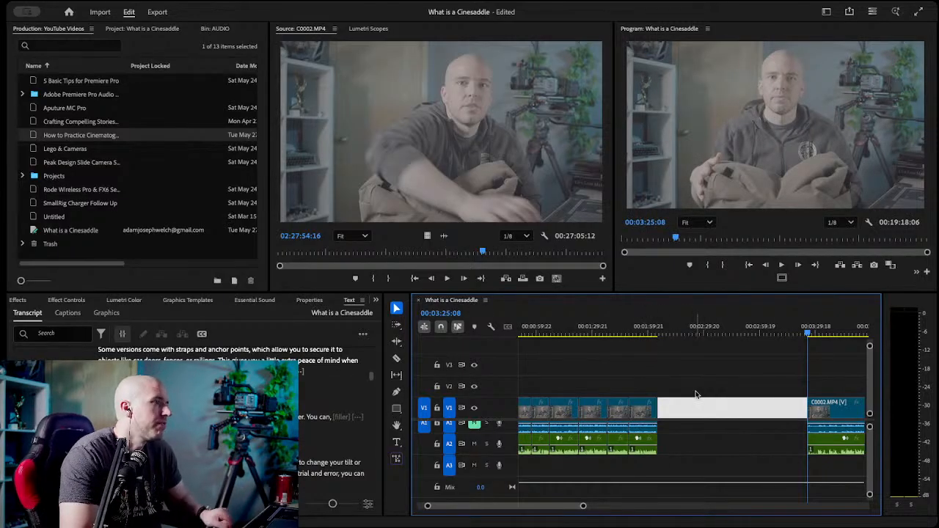
{"action": "key", "text": "ctrl+s"}
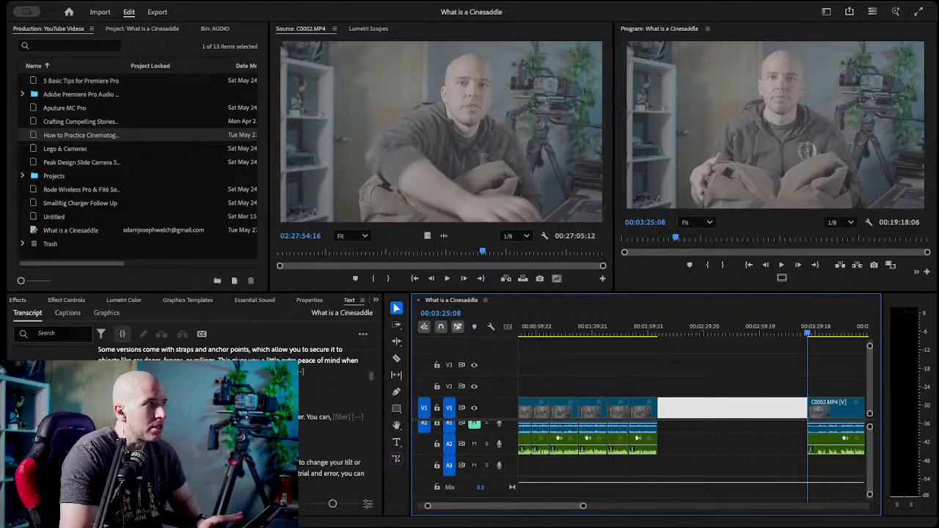
Review the straps and anchor points take at the end of the assembled clips using the transcript and playhead.
{"action": "left_click", "coordinate": [283, 372]}
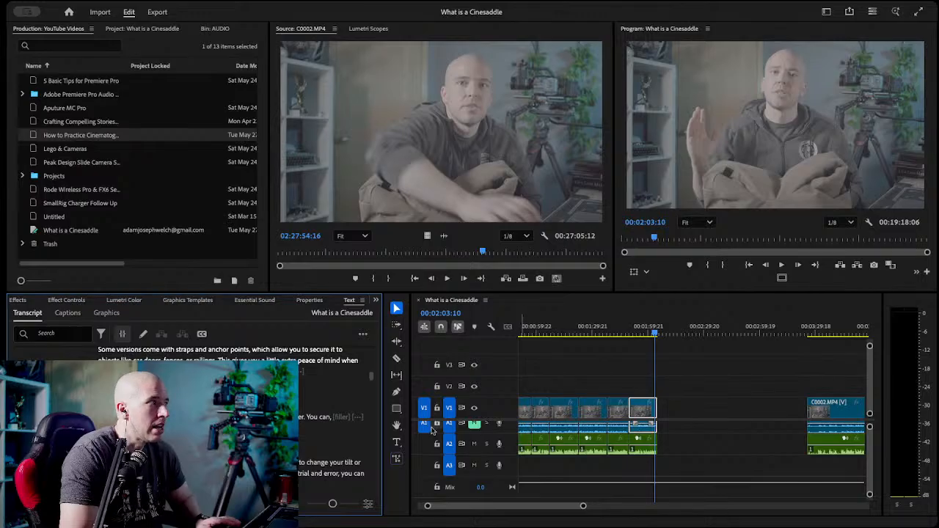
{"action": "left_click", "coordinate": [722, 405]}
{"action": "left_click_drag", "start_coordinate": [649, 335], "coordinate": [644, 335]}
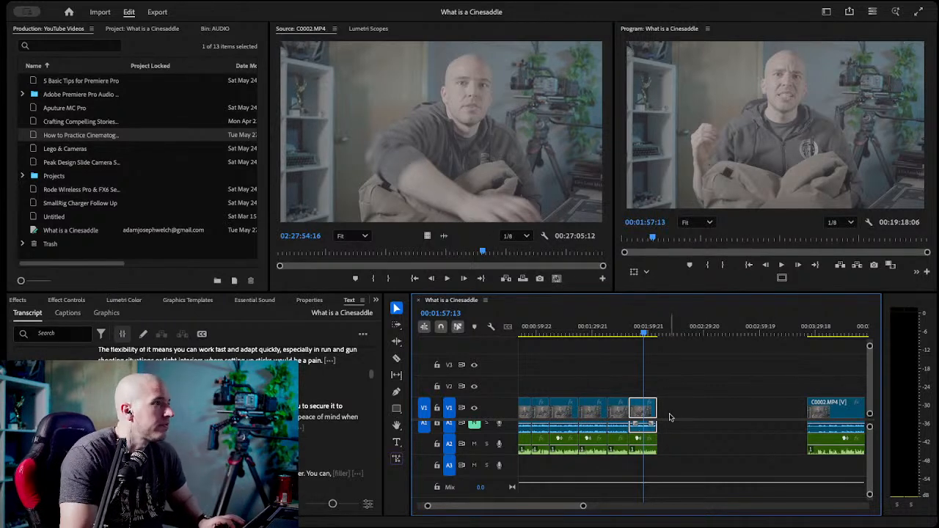
{"action": "scroll", "coordinate": [723, 419], "scroll_direction": "down", "scroll_amount": 3}
{"action": "scroll", "coordinate": [531, 359], "scroll_direction": "up", "scroll_amount": 3}
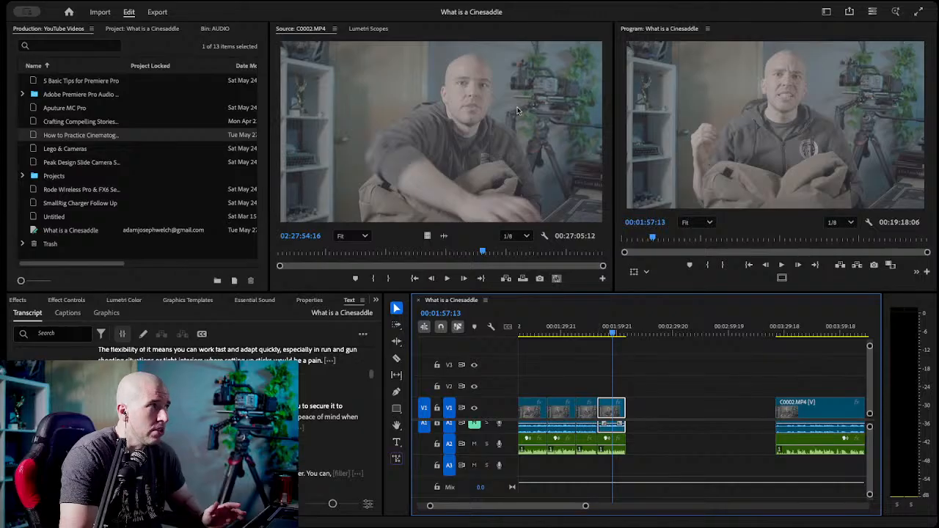
{"action": "left_click", "coordinate": [579, 105]}
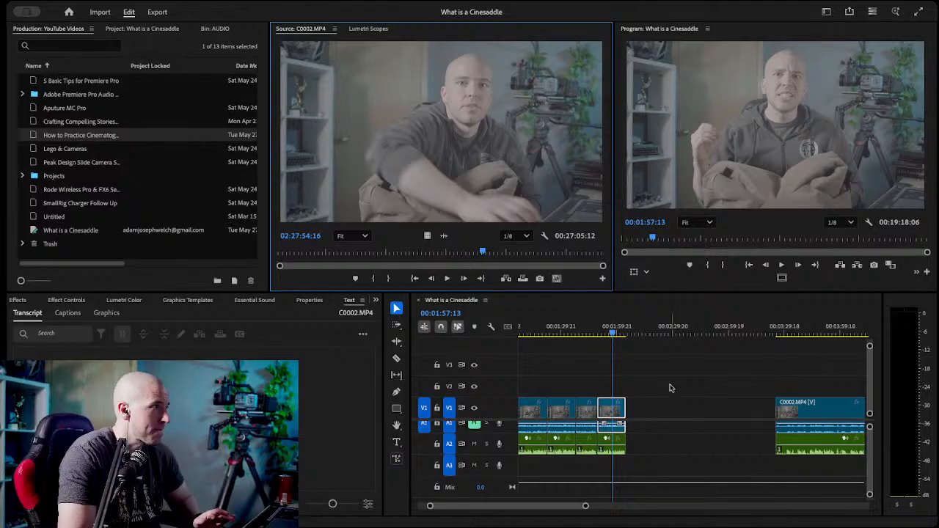
{"action": "left_click", "coordinate": [669, 387]}
Find the "change or tilt" take after "Geez." in the transcript, razor video and audio at 00:04:10:05, and delete the segment before it.
{"action": "scroll", "coordinate": [669, 386], "scroll_direction": "down", "scroll_amount": 5}
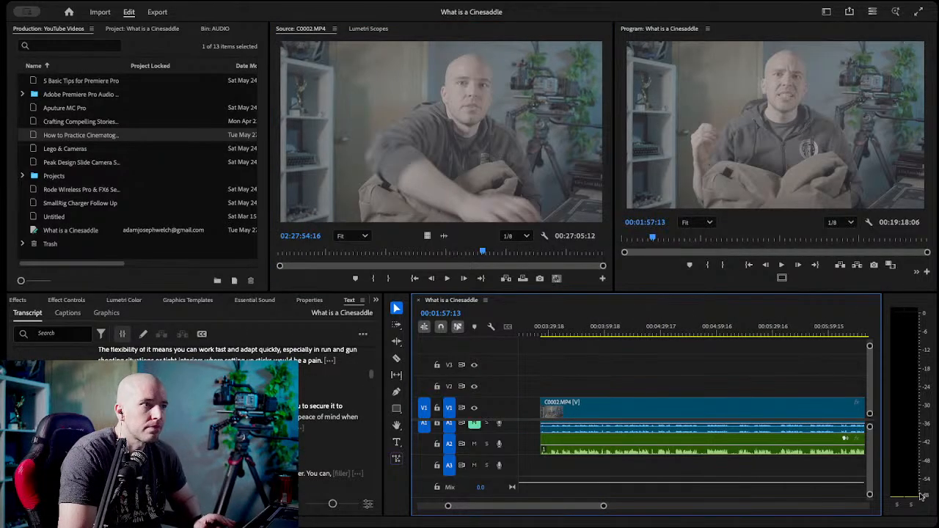
{"action": "scroll", "coordinate": [291, 453], "scroll_direction": "down", "scroll_amount": 1}
{"action": "scroll", "coordinate": [290, 454], "scroll_direction": "down", "scroll_amount": 5}
{"action": "scroll", "coordinate": [290, 454], "scroll_direction": "up", "scroll_amount": 1}
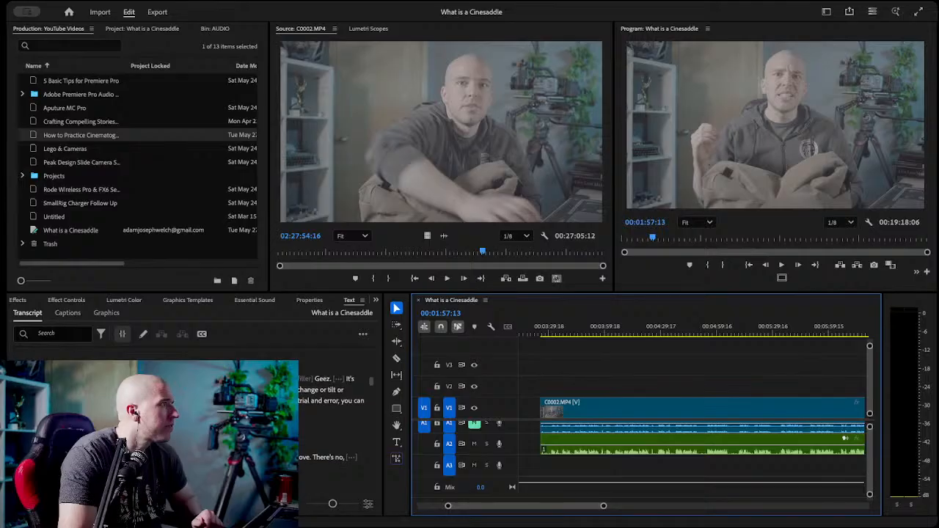
{"action": "left_click", "coordinate": [350, 379]}
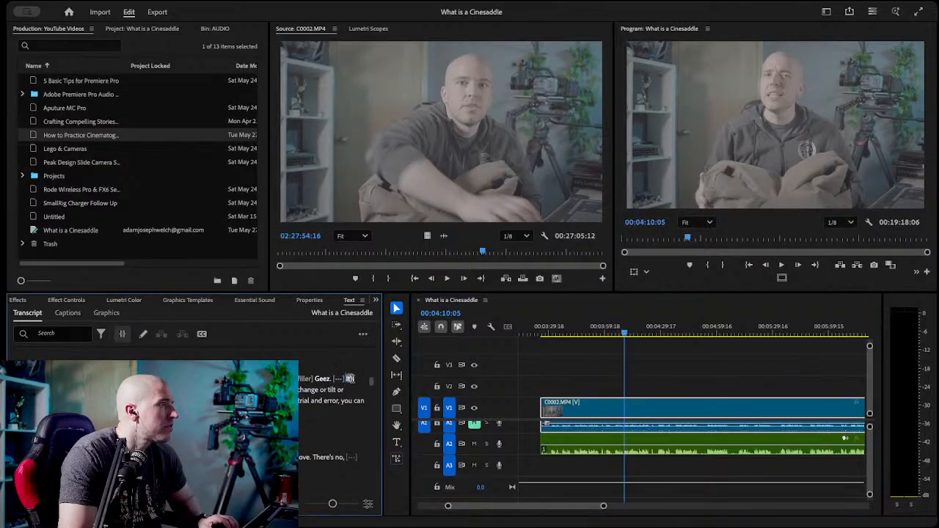
{"action": "key", "text": "c"}
{"action": "left_click", "coordinate": [624, 408]}
{"action": "key", "text": "v"}
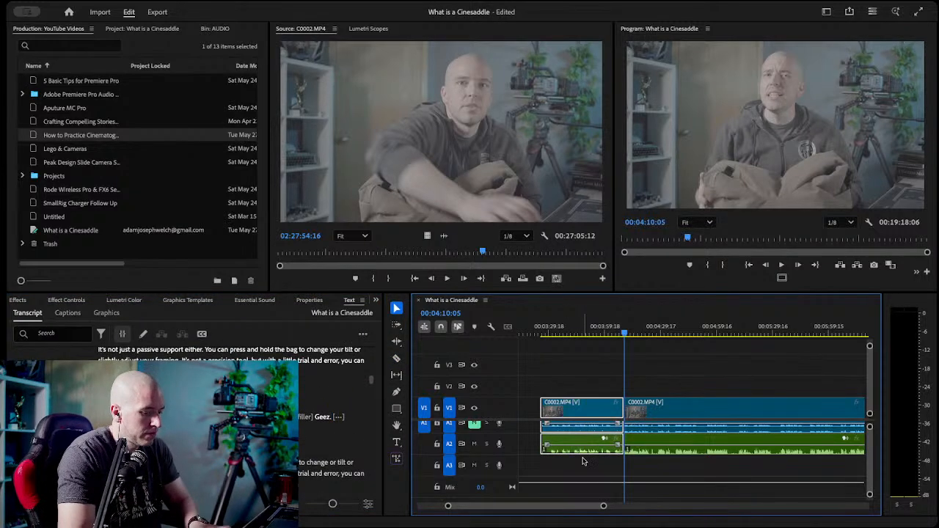
{"action": "key", "text": "Delete"}
Play the kept "change or tilt" take, compare it with the transcript, and razor the video and A2 audio at its end, 00:04:23:23.
{"action": "key", "text": "space"}
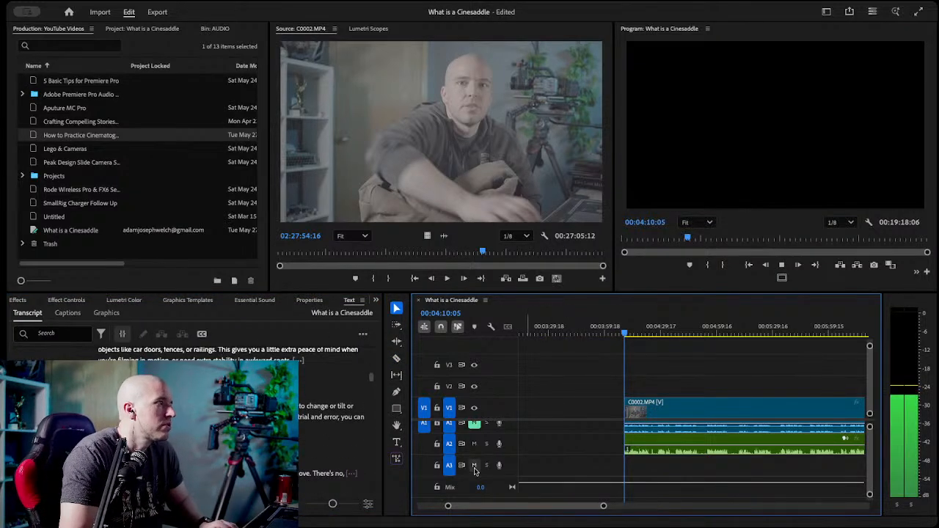
{"action": "scroll", "coordinate": [562, 436], "scroll_direction": "up", "scroll_amount": 1}
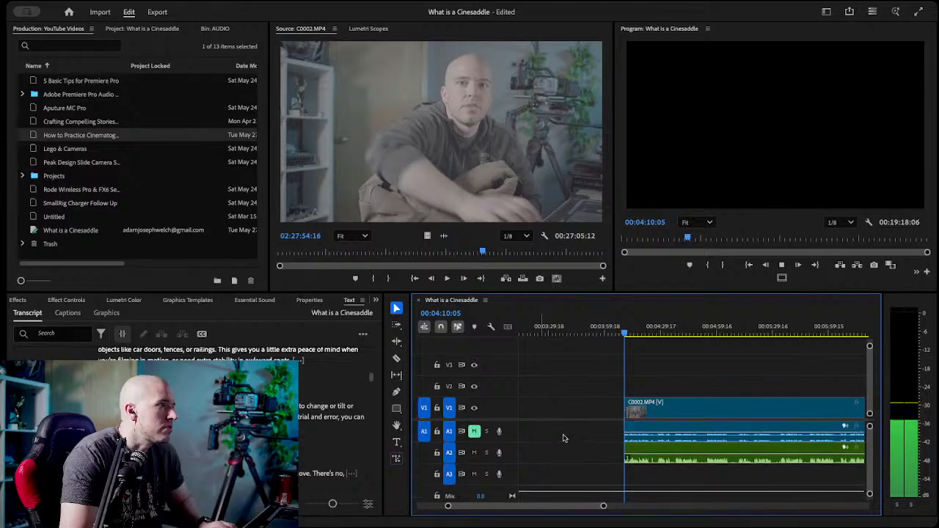
{"action": "scroll", "coordinate": [322, 438], "scroll_direction": "up", "scroll_amount": 2}
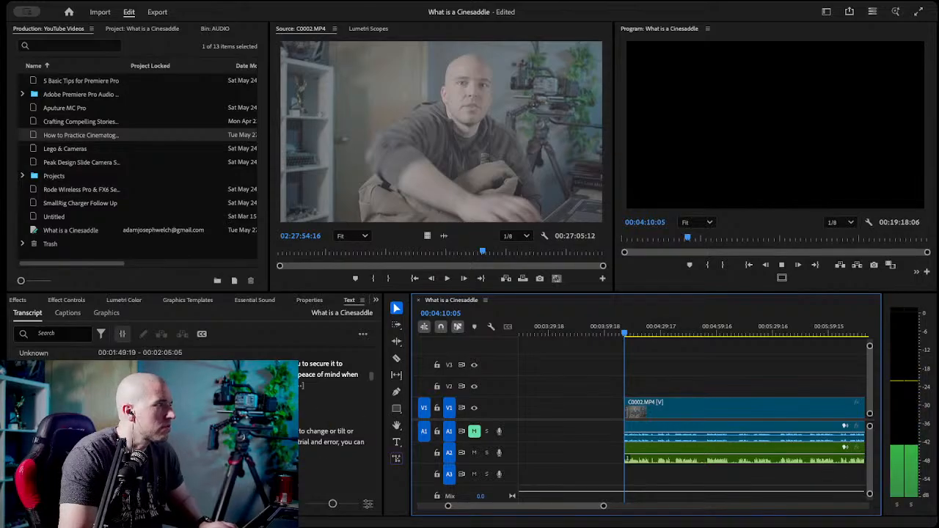
{"action": "left_click", "coordinate": [634, 336]}
{"action": "scroll", "coordinate": [370, 409], "scroll_direction": "down", "scroll_amount": 1}
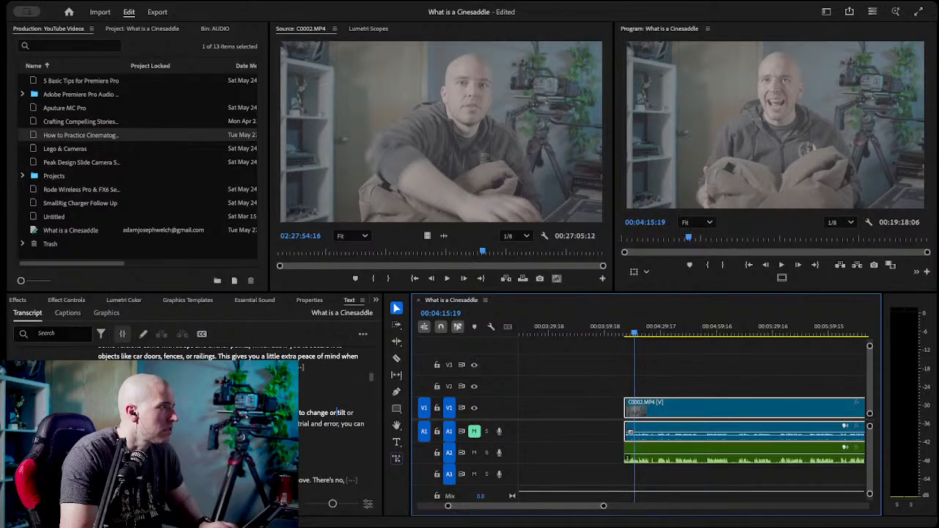
{"action": "left_click", "coordinate": [305, 474]}
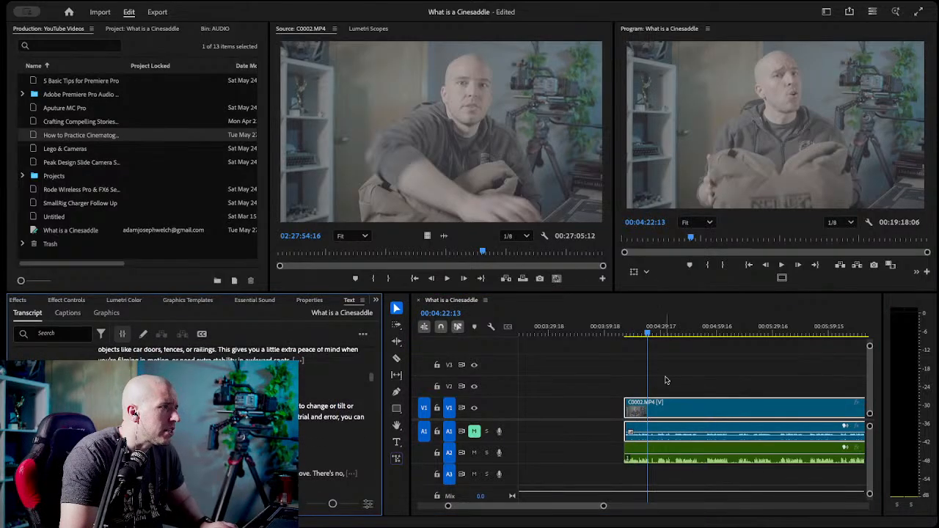
{"action": "left_click", "coordinate": [648, 335]}
{"action": "key", "text": "space"}
{"action": "key", "text": "space"}
{"action": "key", "text": "c"}
{"action": "left_click", "coordinate": [651, 449]}
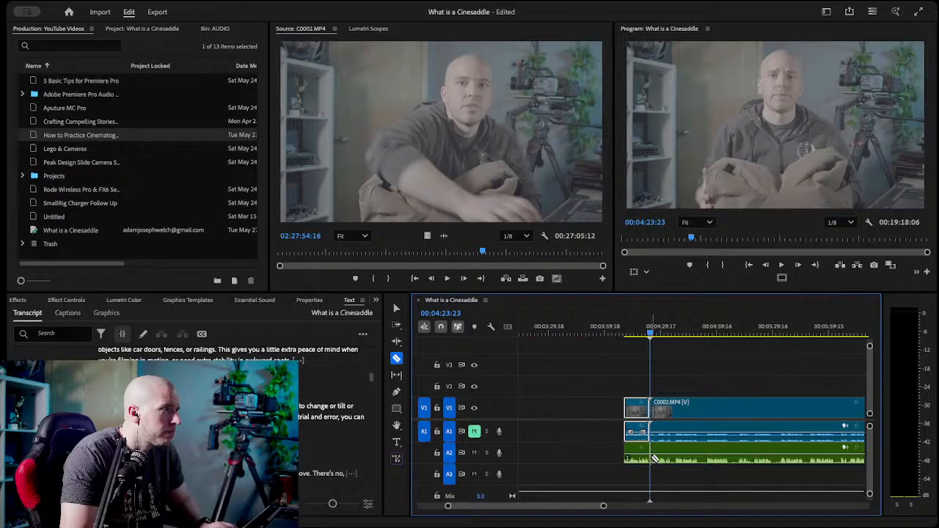
Close the gap before the kept "change or tilt" take and save the project.
{"action": "key", "text": "v"}
{"action": "left_click", "coordinate": [619, 402]}
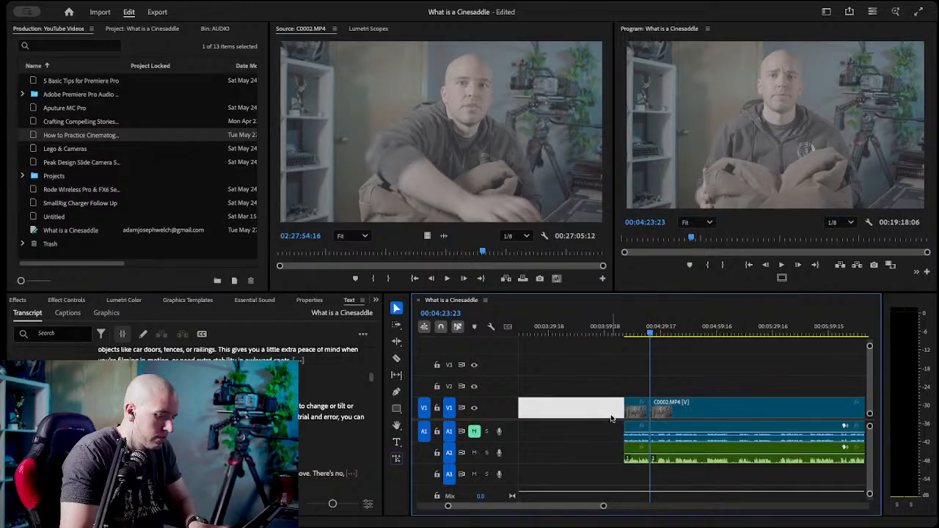
{"action": "key", "text": "Delete"}
{"action": "scroll", "coordinate": [609, 433], "scroll_direction": "up", "scroll_amount": 5}
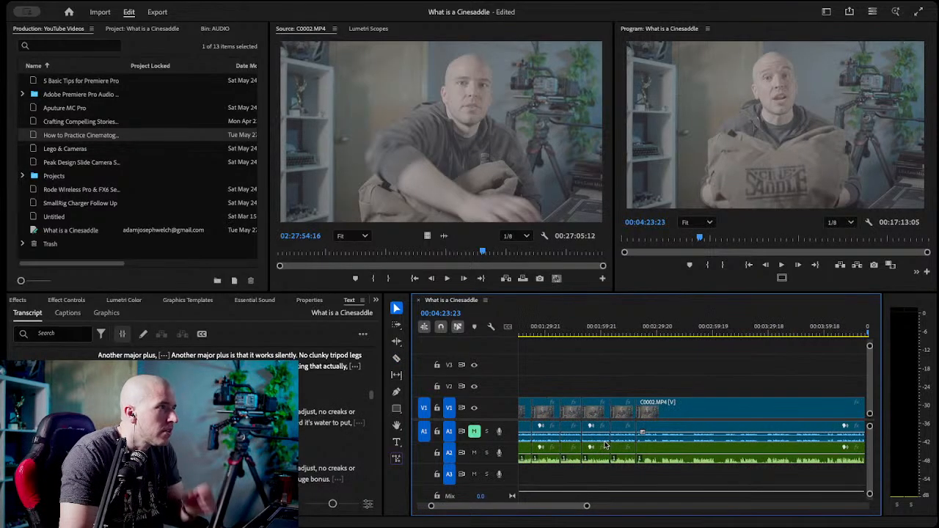
{"action": "key", "text": "ctrl+s"}
Find the "There's no setup" take to keep in the transcript and razor the video and A2 audio at its start, 00:02:49:15.
{"action": "left_click_drag", "start_coordinate": [587, 507], "coordinate": [658, 498]}
{"action": "scroll", "coordinate": [645, 484], "scroll_direction": "up", "scroll_amount": 3}
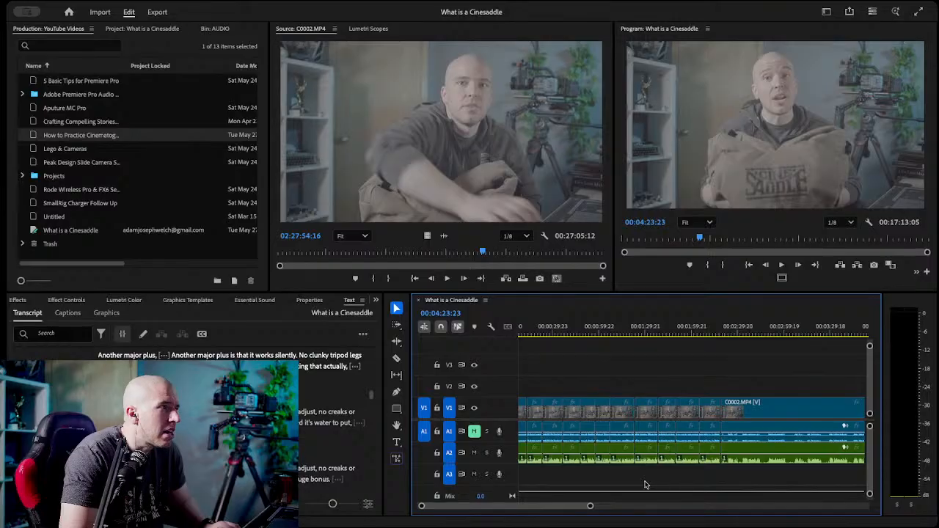
{"action": "left_click", "coordinate": [711, 334]}
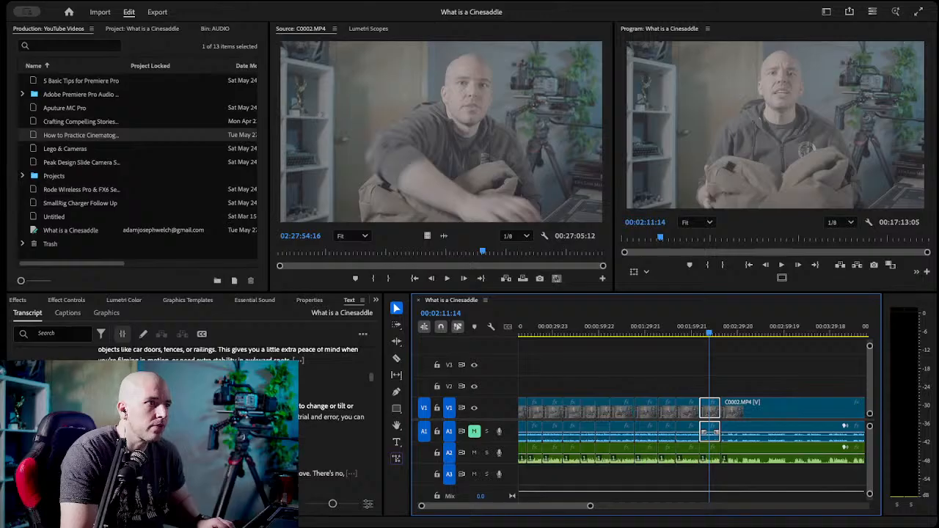
{"action": "scroll", "coordinate": [330, 426], "scroll_direction": "down", "scroll_amount": 3}
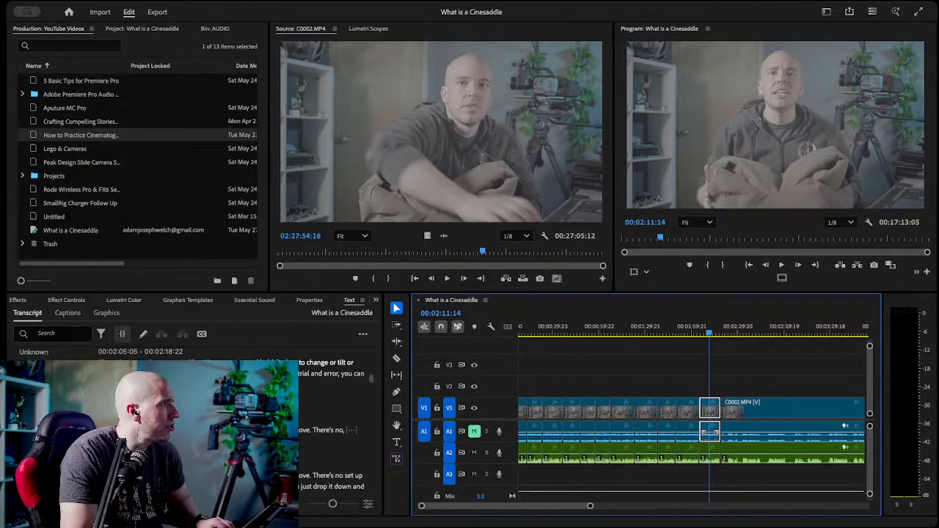
{"action": "scroll", "coordinate": [330, 426], "scroll_direction": "down", "scroll_amount": 4}
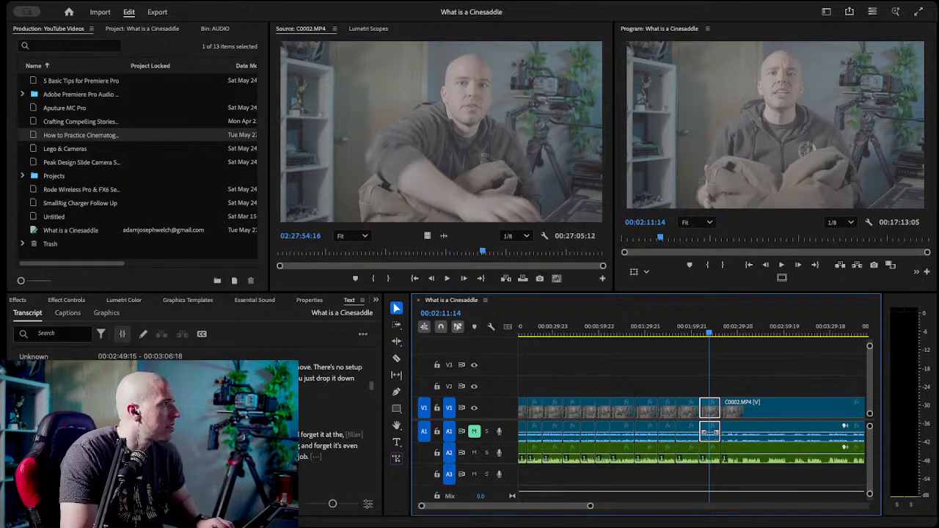
{"action": "left_click", "coordinate": [107, 371]}
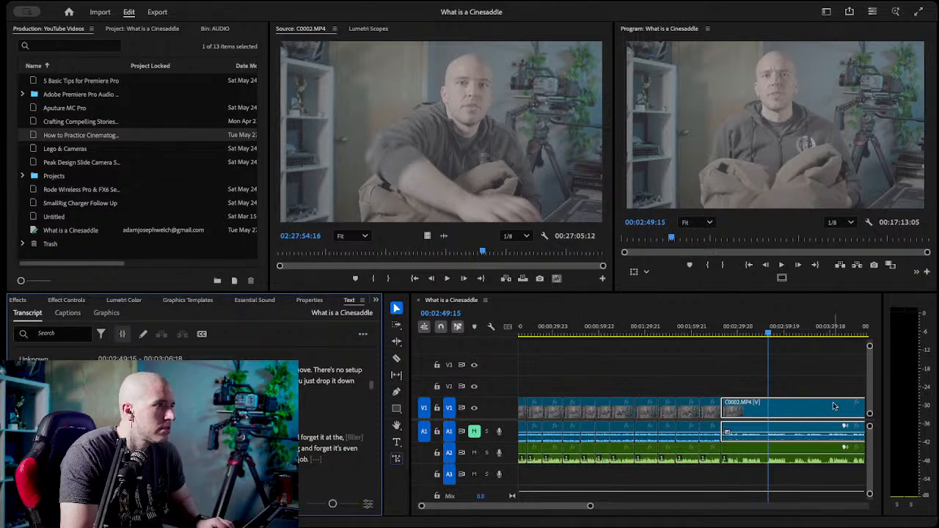
{"action": "key", "text": "c"}
{"action": "left_click", "coordinate": [770, 406]}
{"action": "left_click", "coordinate": [769, 453]}
Delete the rejected video and audio segment before the cut at 00:02:49:15 and close the gap.
{"action": "key", "text": "v"}
{"action": "left_click", "coordinate": [750, 454], "text": "shift"}
{"action": "key", "text": "Delete"}
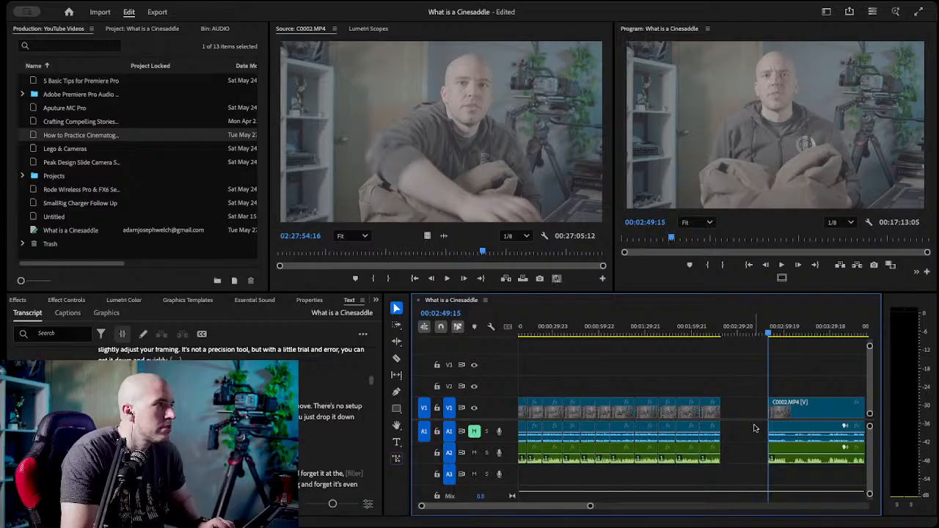
{"action": "left_click", "coordinate": [748, 410]}
{"action": "key", "text": "Delete"}
Play the "There's no setup" take, compare it with the transcript, and razor the video and A2 audio at its end, 00:02:30:21.
{"action": "left_click_drag", "start_coordinate": [739, 334], "coordinate": [717, 334]}
{"action": "key", "text": "space"}
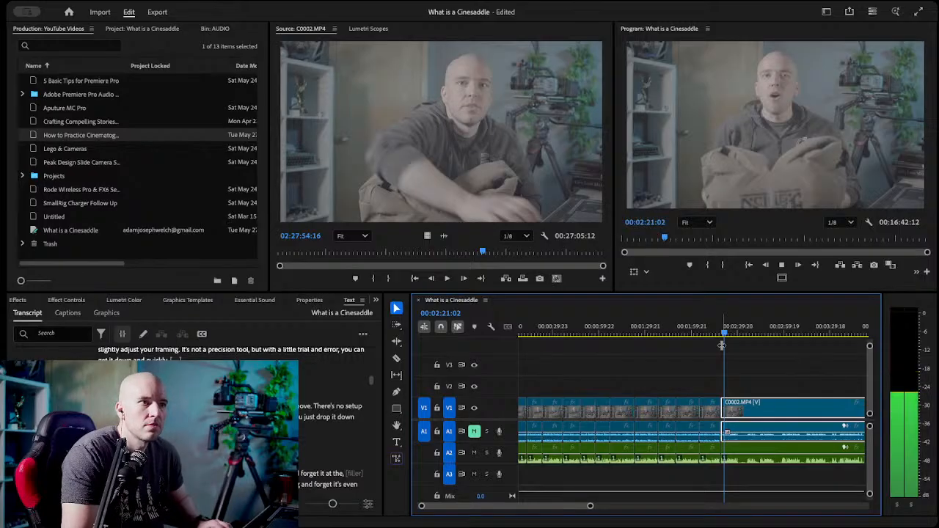
{"action": "key", "text": "space"}
{"action": "left_click", "coordinate": [713, 355]}
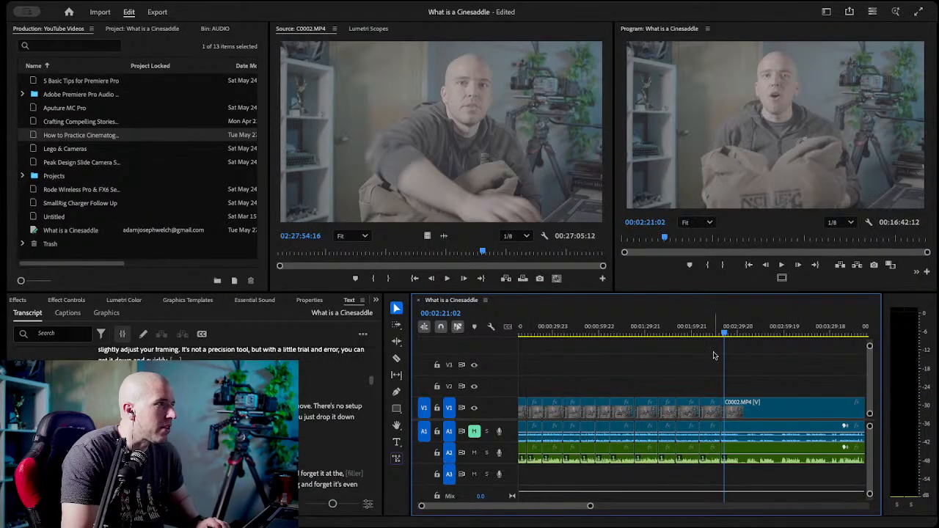
{"action": "left_click", "coordinate": [735, 330]}
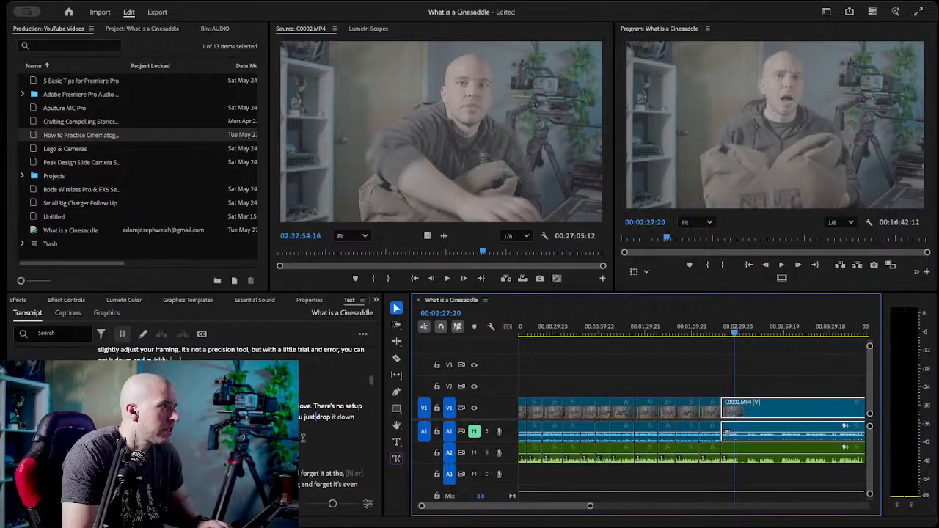
{"action": "left_click", "coordinate": [169, 428]}
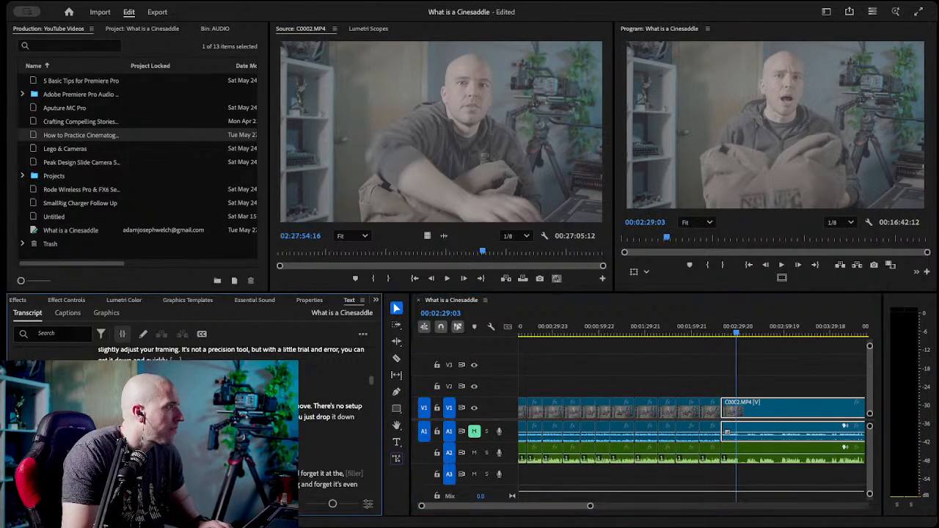
{"action": "left_click", "coordinate": [748, 335]}
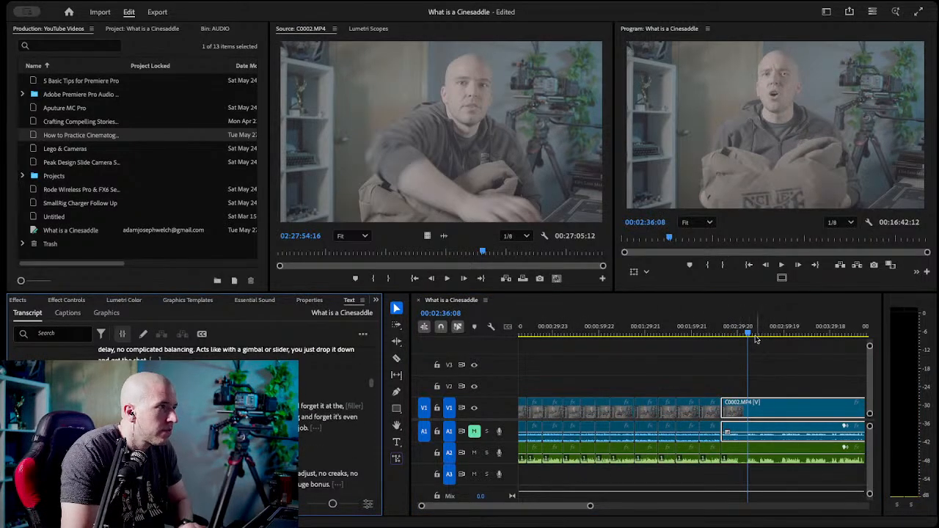
{"action": "left_click", "coordinate": [740, 335]}
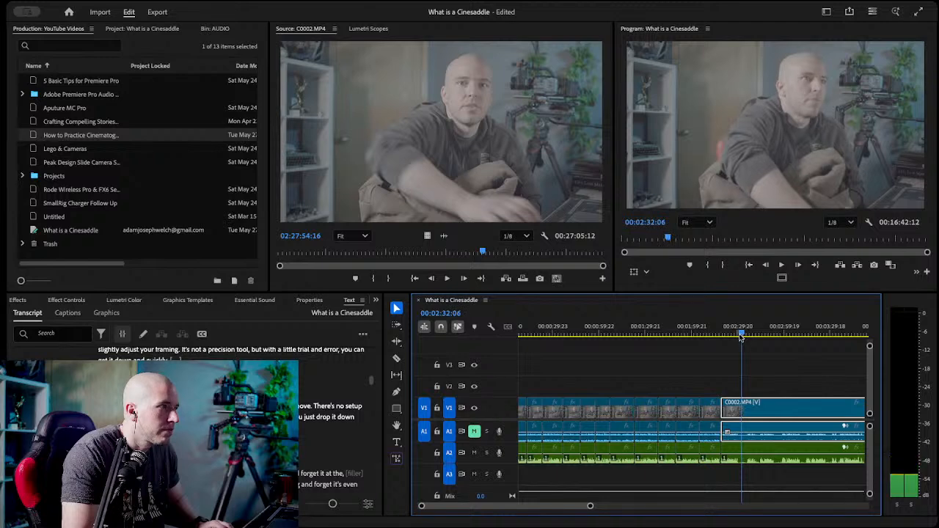
{"action": "left_click", "coordinate": [738, 334]}
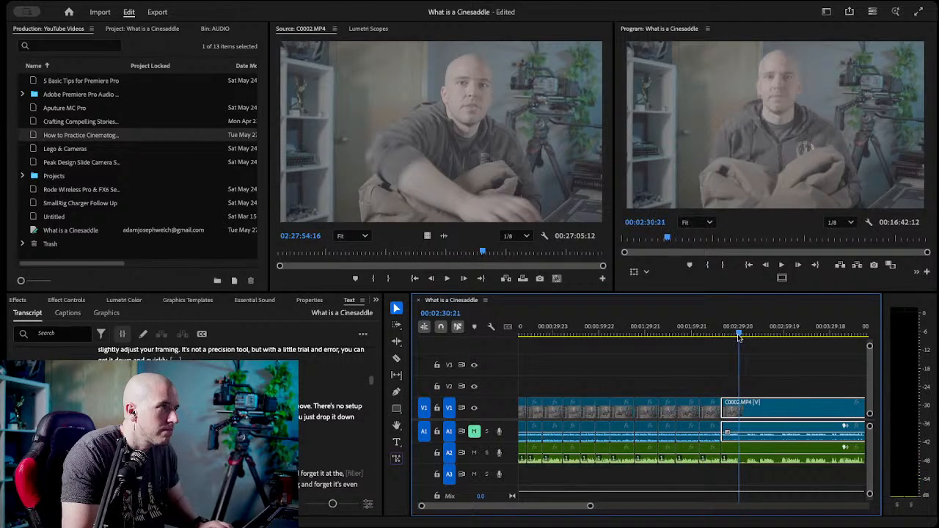
{"action": "key", "text": "c"}
{"action": "left_click", "coordinate": [739, 432]}
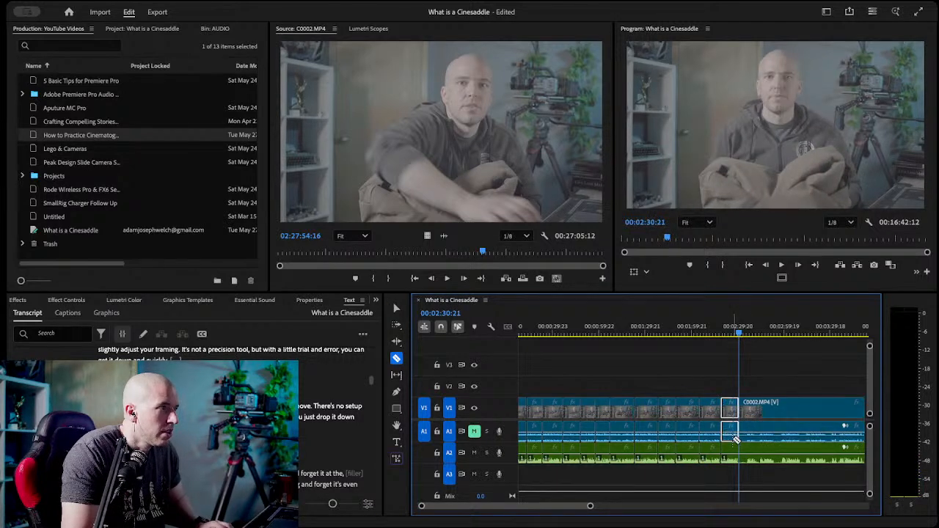
{"action": "key", "text": "v"}
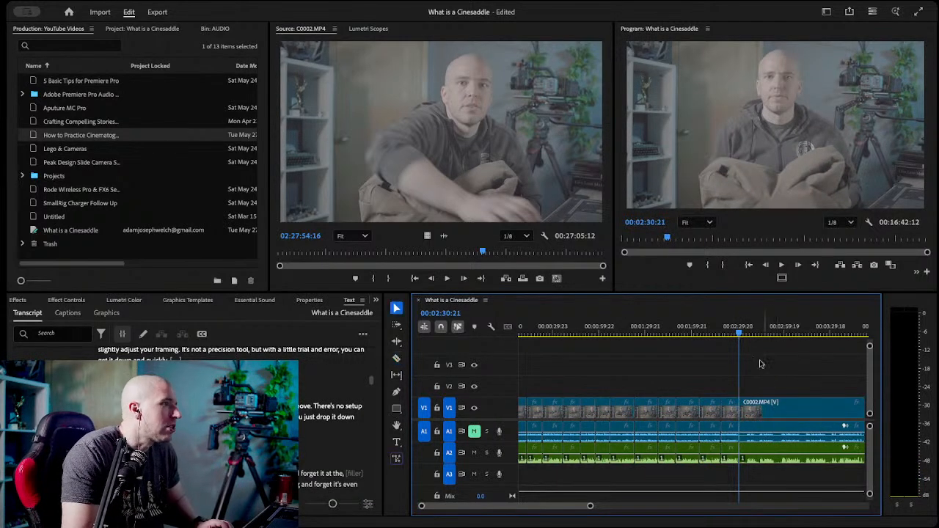
Find the "It's also incredibly lightweight" take to keep in the transcript and razor the video and A2 audio at its start, 00:02:44:03.
{"action": "left_click", "coordinate": [730, 331]}
{"action": "left_click_drag", "start_coordinate": [729, 331], "coordinate": [738, 331]}
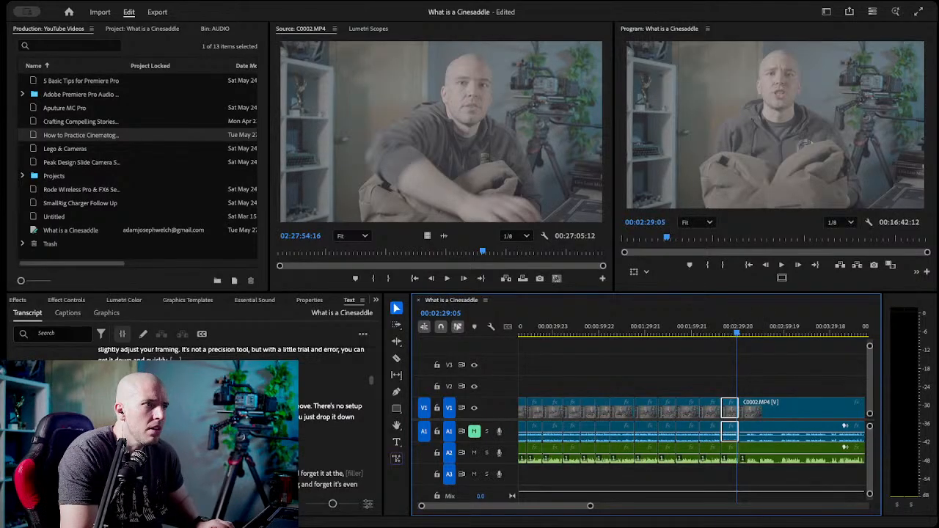
{"action": "scroll", "coordinate": [330, 433], "scroll_direction": "down", "scroll_amount": 4}
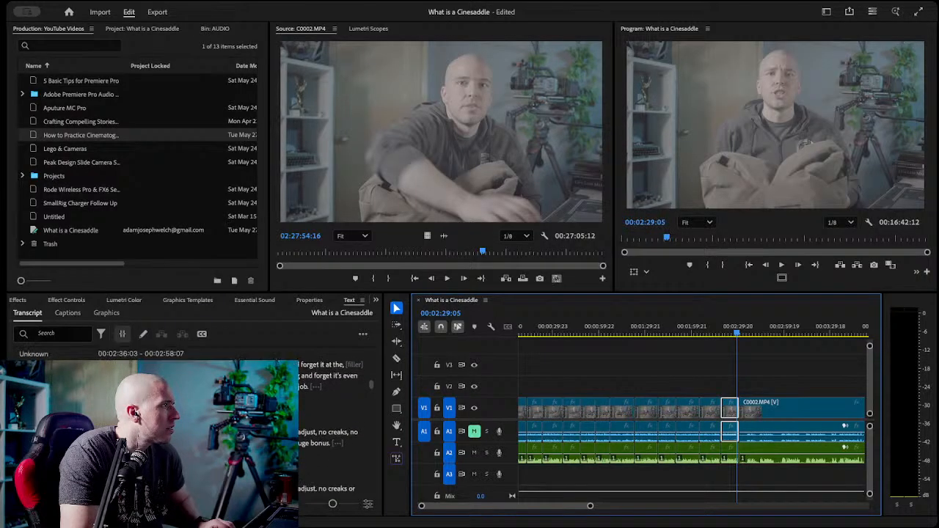
{"action": "left_click", "coordinate": [337, 367]}
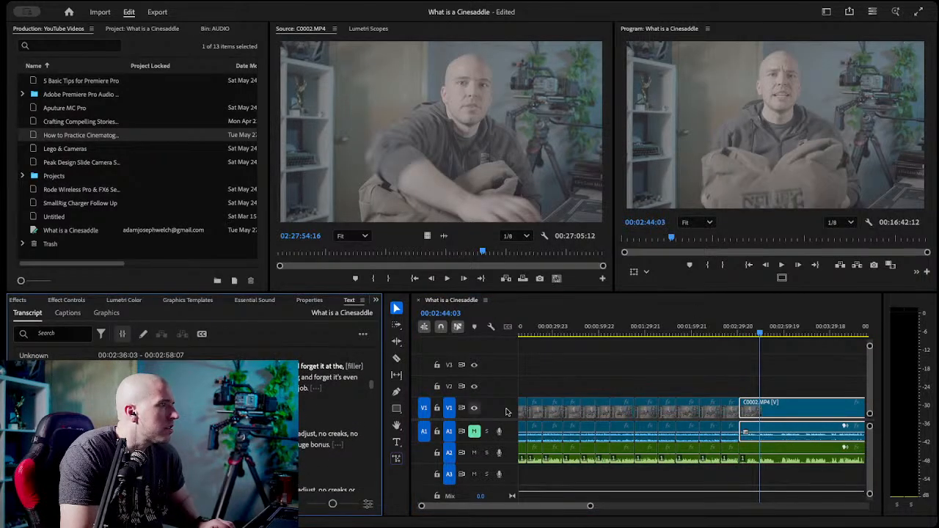
{"action": "key", "text": "c"}
{"action": "left_click", "coordinate": [760, 409]}
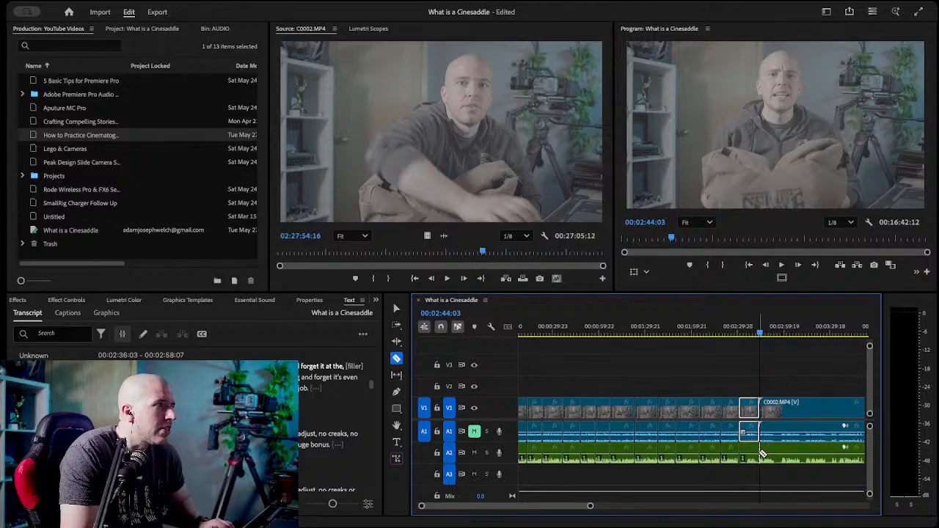
Delete the rejected video and audio segment before the cut at 00:02:44:03.
{"action": "key", "text": "v"}
{"action": "left_click", "coordinate": [745, 449]}
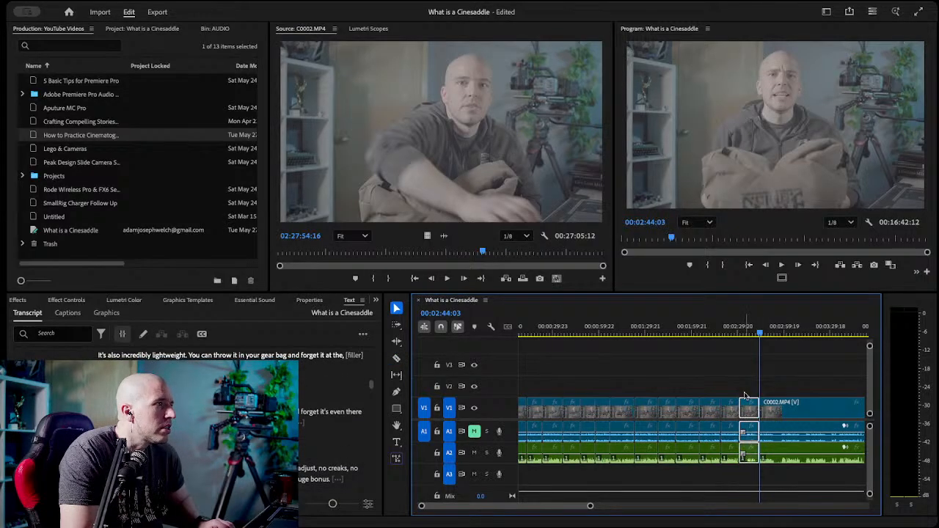
{"action": "key", "text": "Delete"}
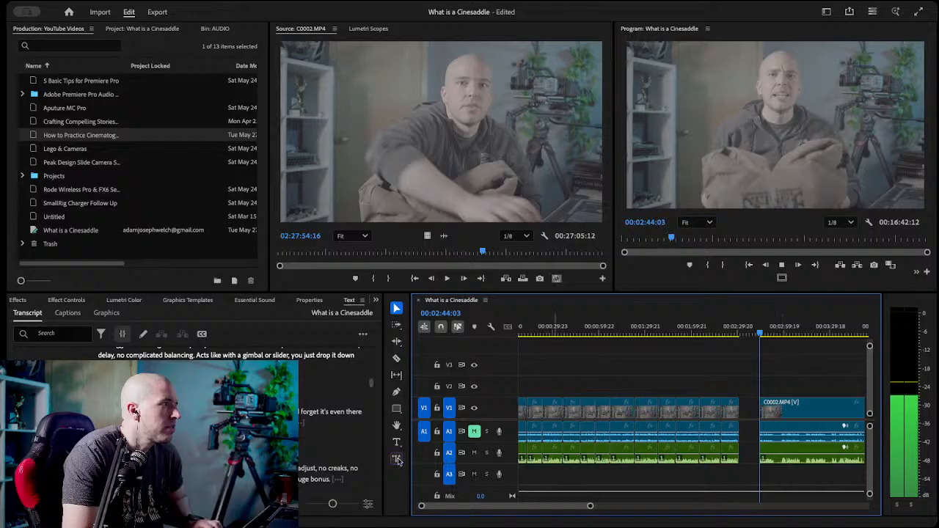
Play the "incredibly lightweight" take and razor the video and A2 audio at its end, 00:02:54:06.
{"action": "key", "text": "space"}
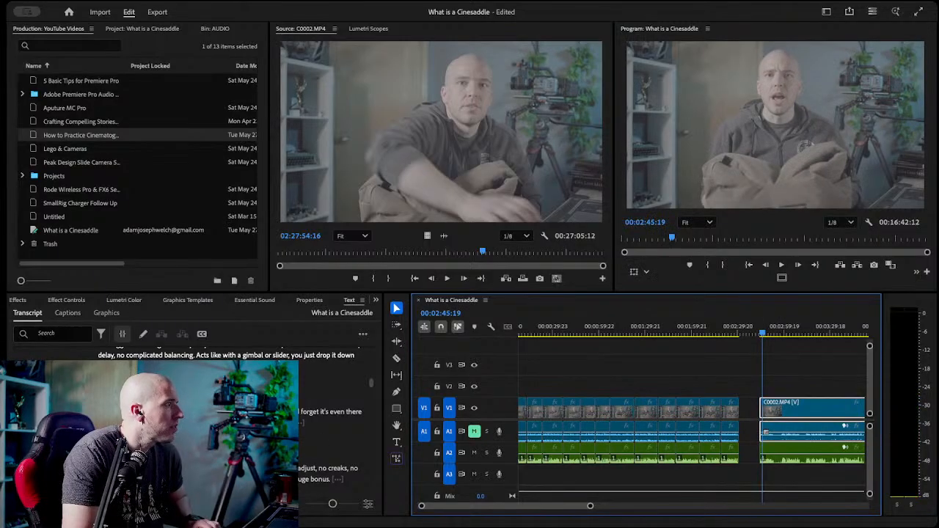
{"action": "left_click_drag", "start_coordinate": [763, 332], "coordinate": [776, 333]}
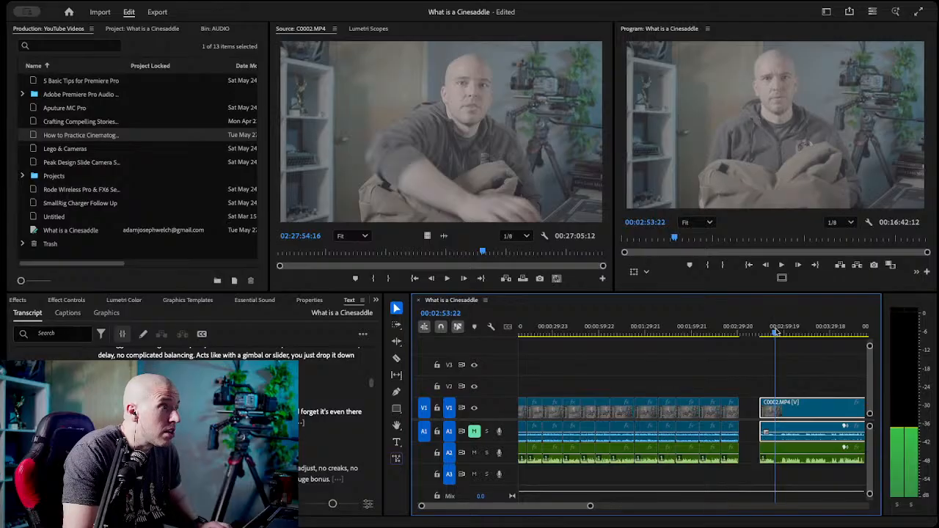
{"action": "key", "text": "c"}
{"action": "left_click", "coordinate": [775, 404]}
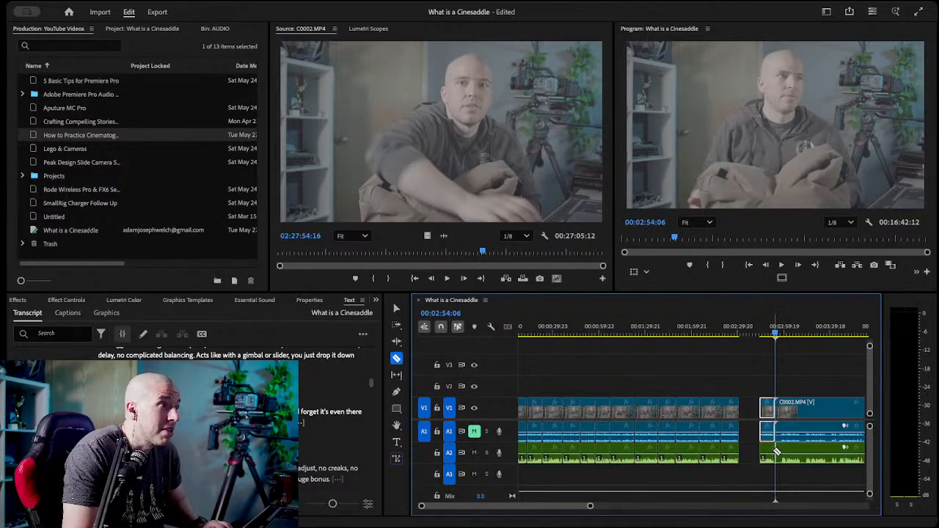
Move the kept "incredibly lightweight" video and audio segment earlier so it butts against the preceding clips.
{"action": "key", "text": "v"}
{"action": "left_click_drag", "start_coordinate": [753, 391], "coordinate": [771, 467]}
{"action": "left_click_drag", "start_coordinate": [767, 411], "coordinate": [747, 411]}
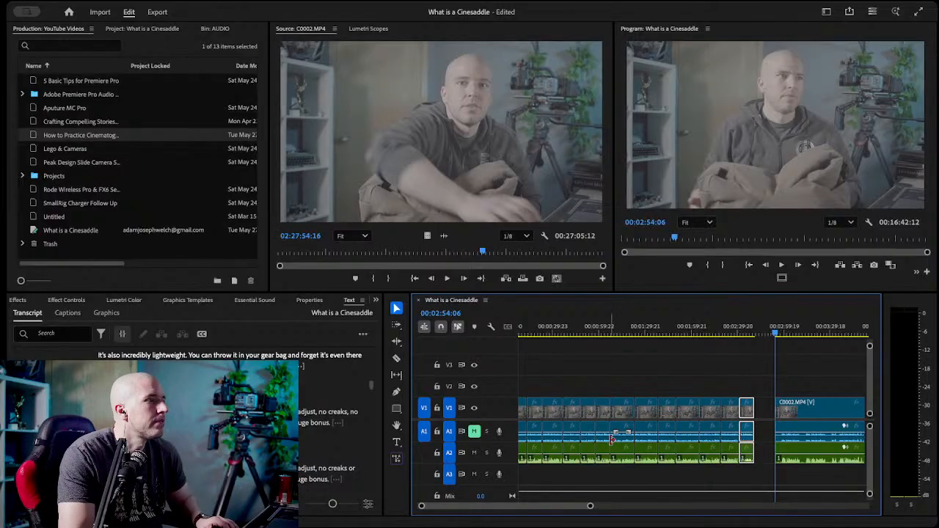
{"action": "left_click", "coordinate": [751, 358]}
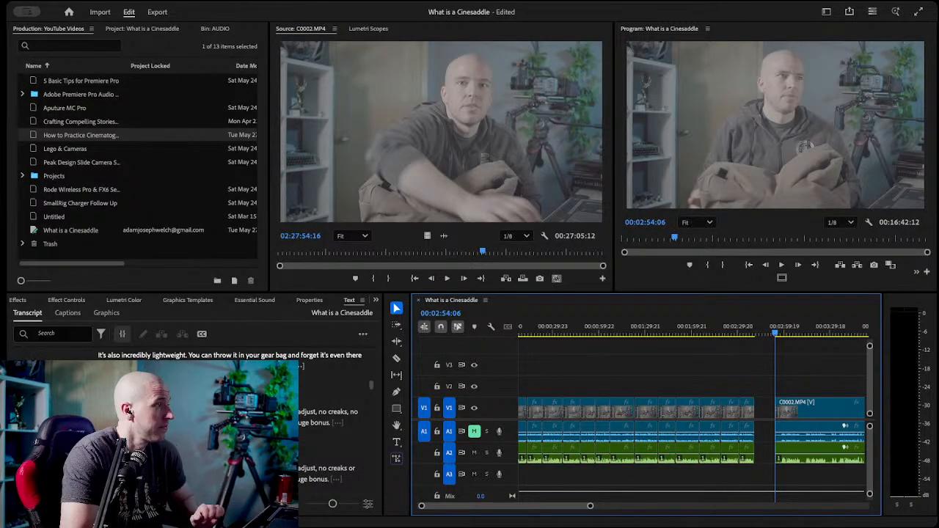
Razor the video and A2 audio at the next kept take's start, 00:04:18:19, and delete the rejected segment before it.
{"action": "scroll", "coordinate": [330, 426], "scroll_direction": "down", "scroll_amount": 5}
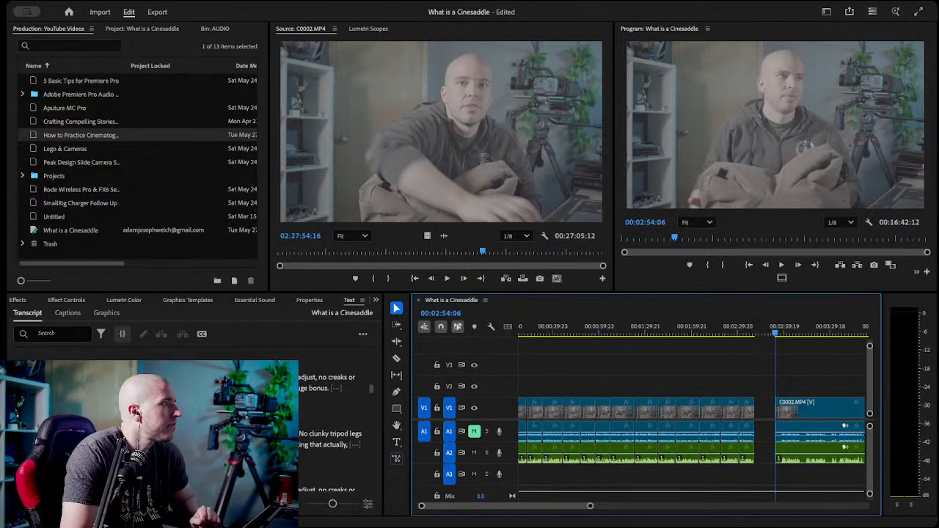
{"action": "scroll", "coordinate": [331, 426], "scroll_direction": "up", "scroll_amount": 1}
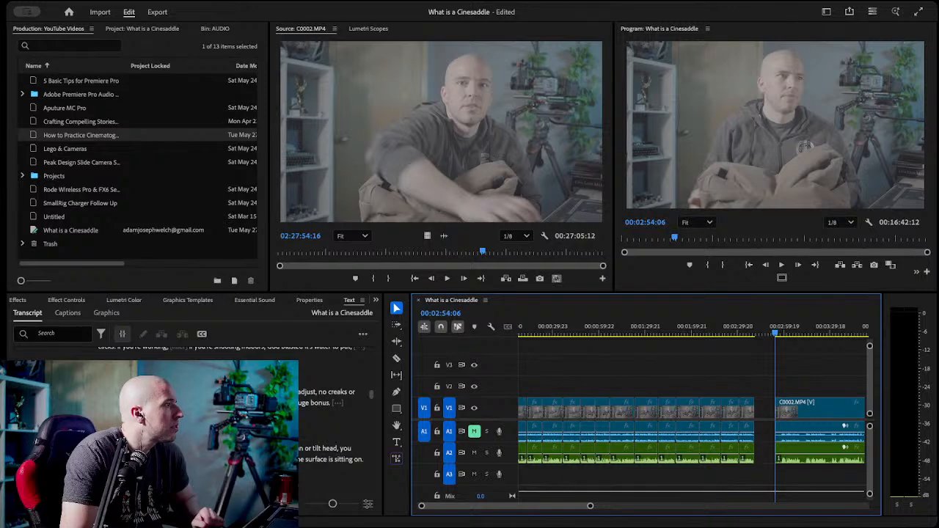
{"action": "left_click", "coordinate": [242, 449]}
{"action": "key", "text": "c"}
{"action": "left_click", "coordinate": [697, 405]}
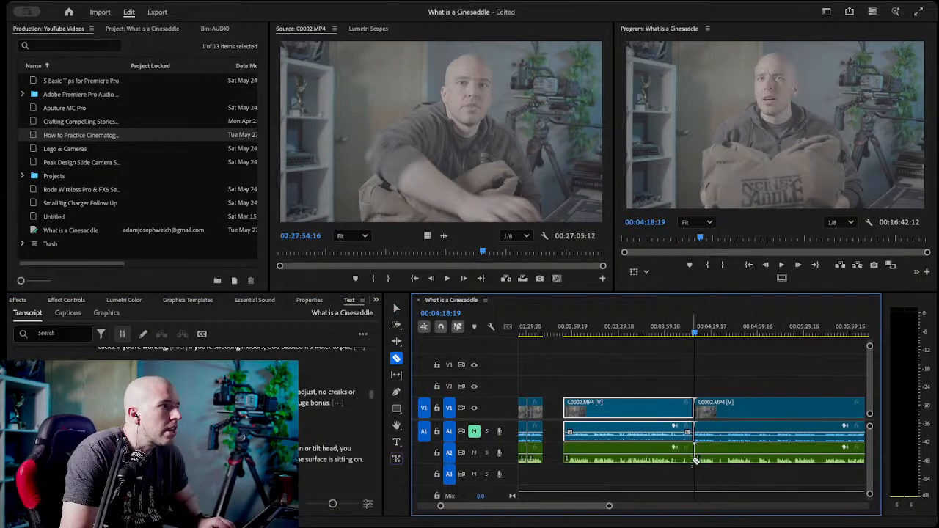
{"action": "key", "text": "v"}
{"action": "key", "text": "Delete"}
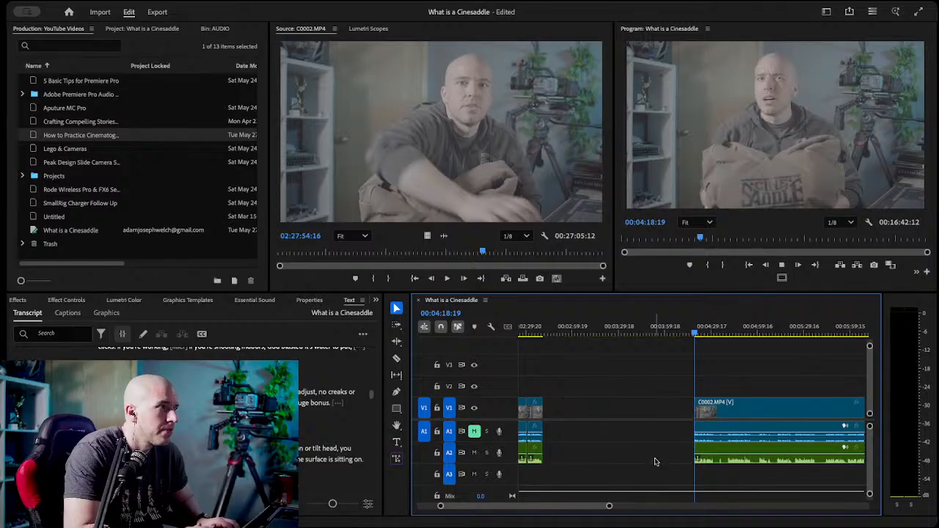
Play the take starting at 00:04:18:19 and razor the video and A2 audio at its end, 00:04:32:08.
{"action": "key", "text": "space"}
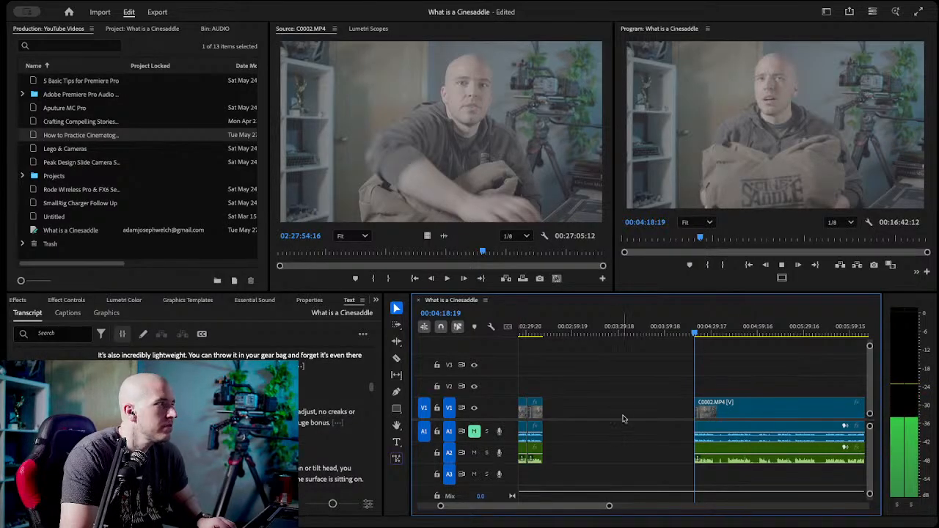
{"action": "left_click_drag", "start_coordinate": [694, 330], "coordinate": [717, 336]}
{"action": "key", "text": "c"}
{"action": "left_click", "coordinate": [717, 408]}
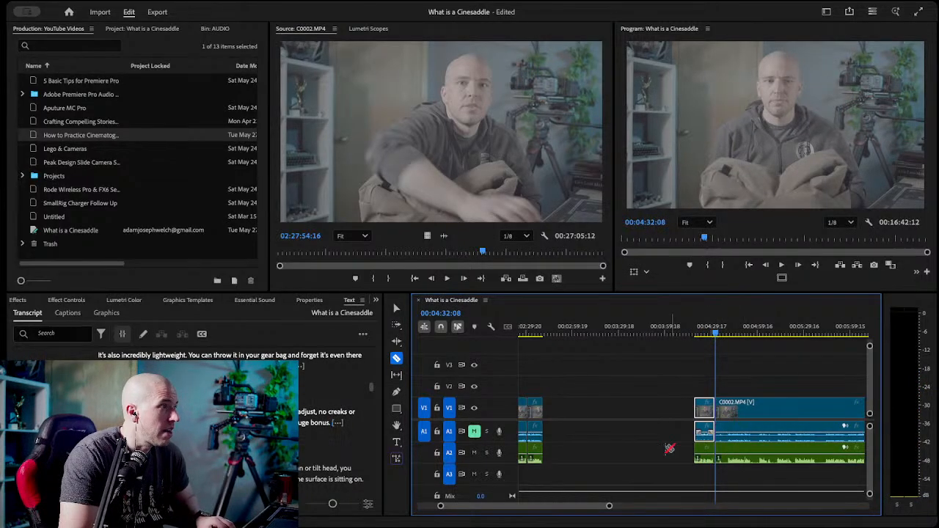
Move the kept segment ending at 00:04:32:08 back against the "incredibly lightweight" clip and save the project.
{"action": "key", "text": "v"}
{"action": "left_click_drag", "start_coordinate": [656, 391], "coordinate": [556, 420]}
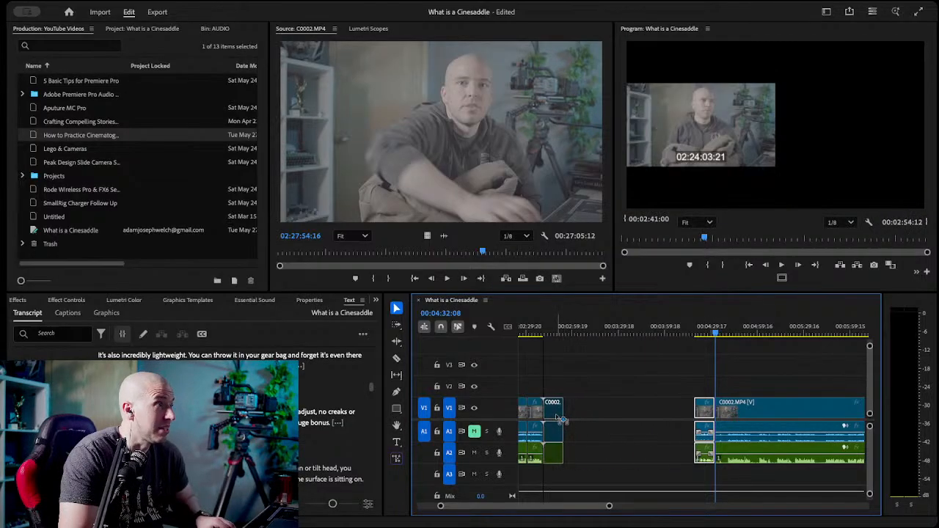
{"action": "left_click", "coordinate": [603, 413]}
{"action": "key", "text": "ctrl+s"}
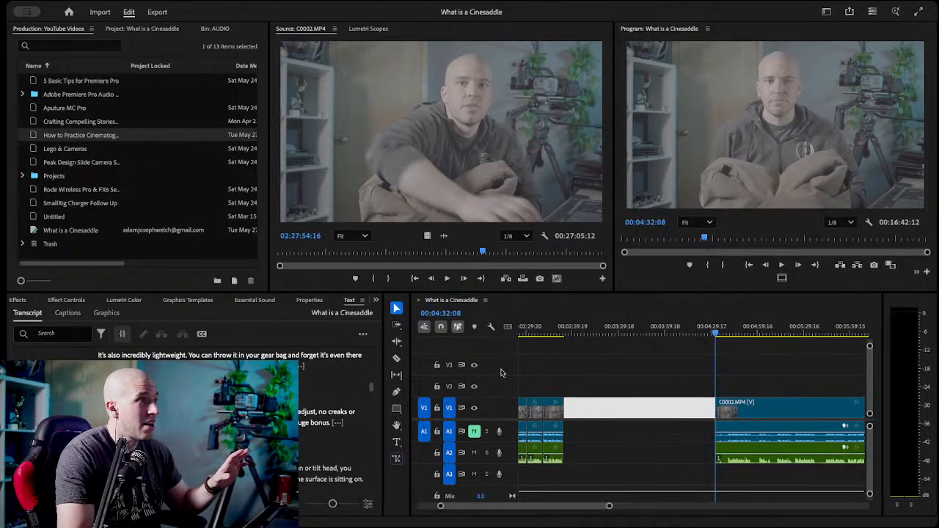
Set the program monitor's zoom level back to Fit and deselect the timeline gap.
{"action": "scroll", "coordinate": [727, 159], "scroll_direction": "down", "scroll_amount": 1}
{"action": "left_click", "coordinate": [732, 28]}
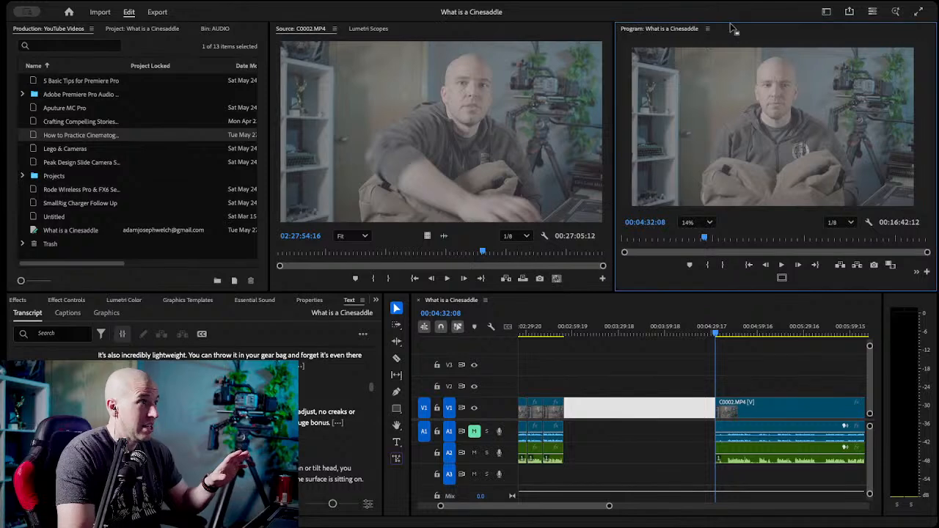
{"action": "left_click", "coordinate": [707, 222]}
{"action": "left_click", "coordinate": [703, 241]}
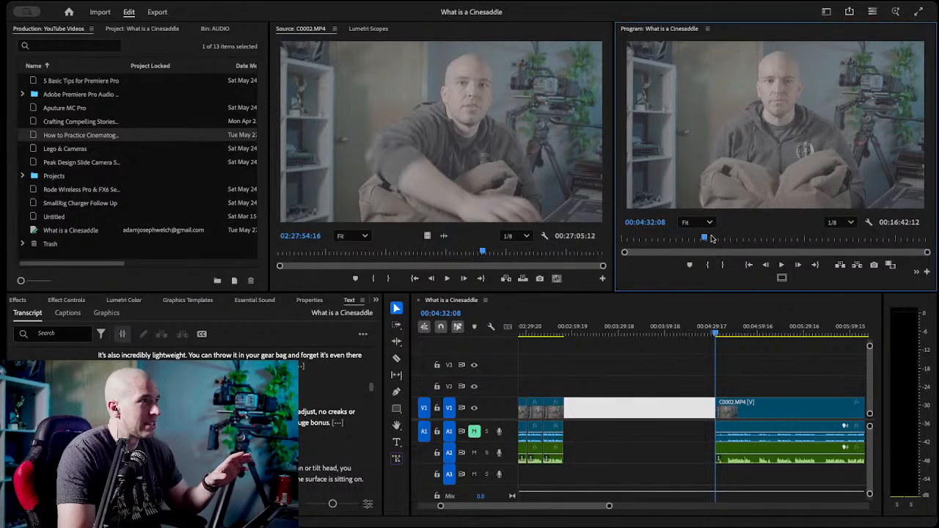
{"action": "left_click", "coordinate": [664, 362]}
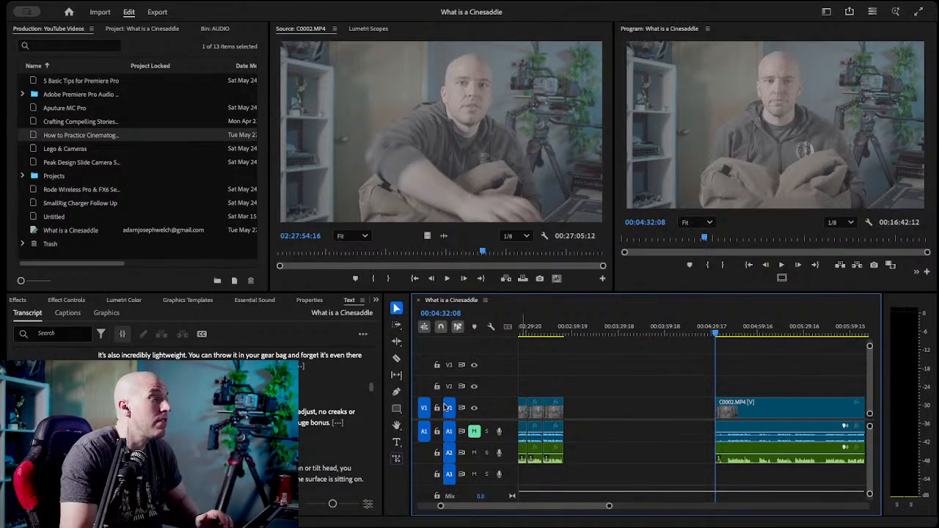
Find the "Now, it does have a few limitations" take in the transcript and razor the video and A2 audio at its start, 00:05:23:02.
{"action": "scroll", "coordinate": [220, 419], "scroll_direction": "down", "scroll_amount": 3}
{"action": "scroll", "coordinate": [300, 415], "scroll_direction": "up", "scroll_amount": 2}
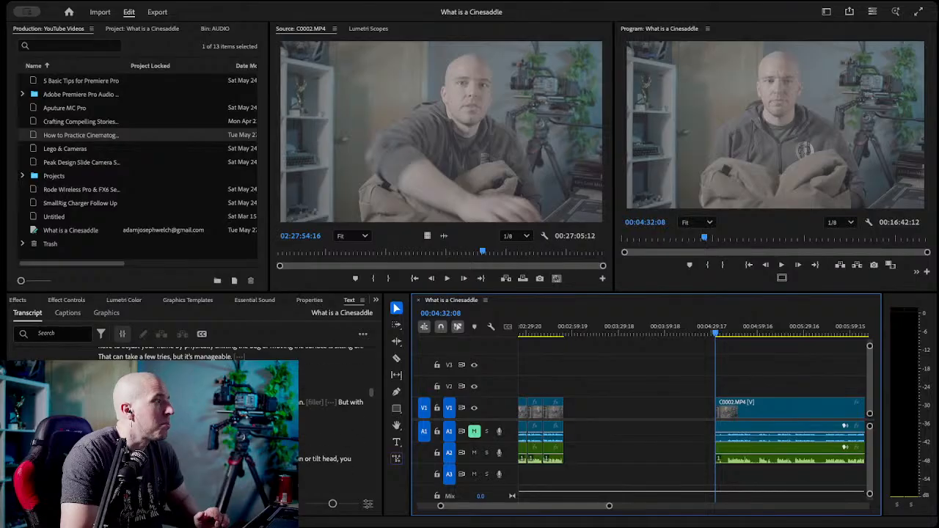
{"action": "scroll", "coordinate": [300, 414], "scroll_direction": "down", "scroll_amount": 1}
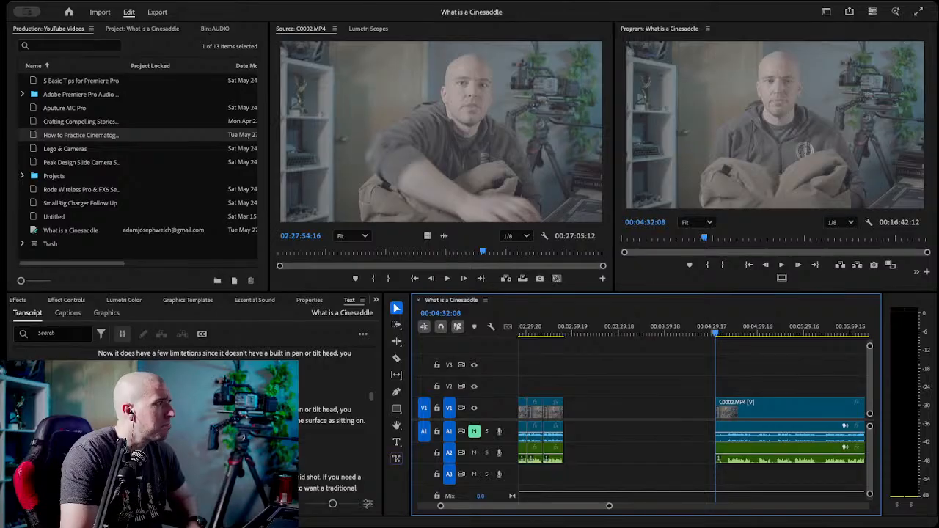
{"action": "left_click", "coordinate": [107, 353]}
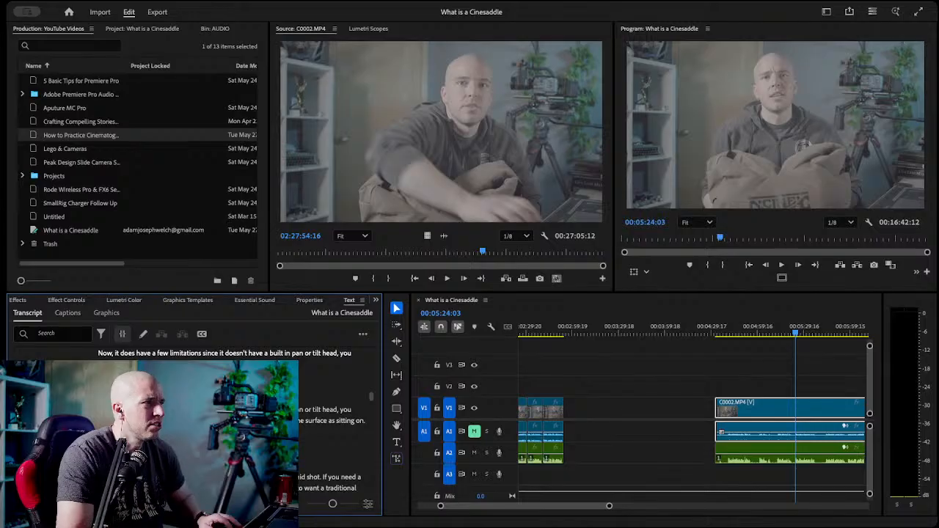
{"action": "left_click_drag", "start_coordinate": [795, 331], "coordinate": [794, 335]}
{"action": "key", "text": "c"}
{"action": "left_click", "coordinate": [794, 408]}
{"action": "key", "text": "v"}
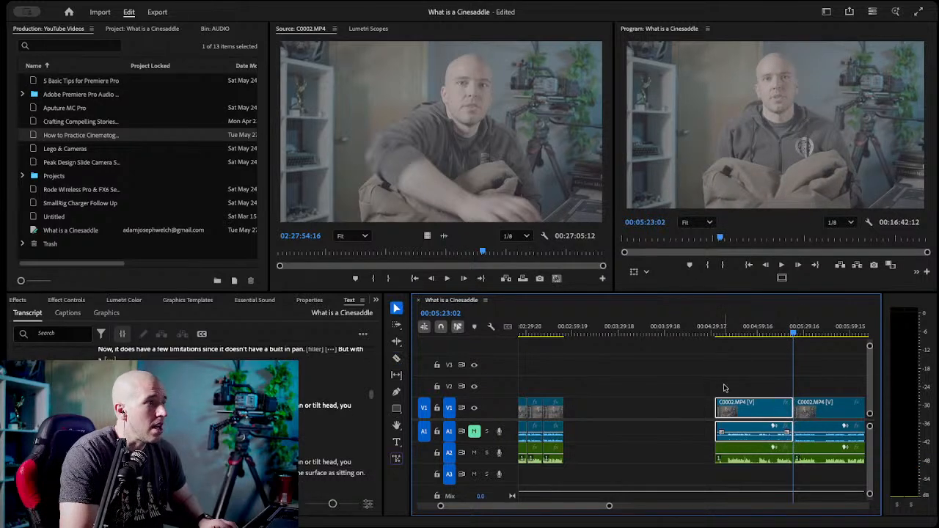
Delete the rejected segment before 00:05:23:02 and razor the "few limitations" take at its end, 00:05:38:00.
{"action": "left_click", "coordinate": [749, 458]}
{"action": "key", "text": "Delete"}
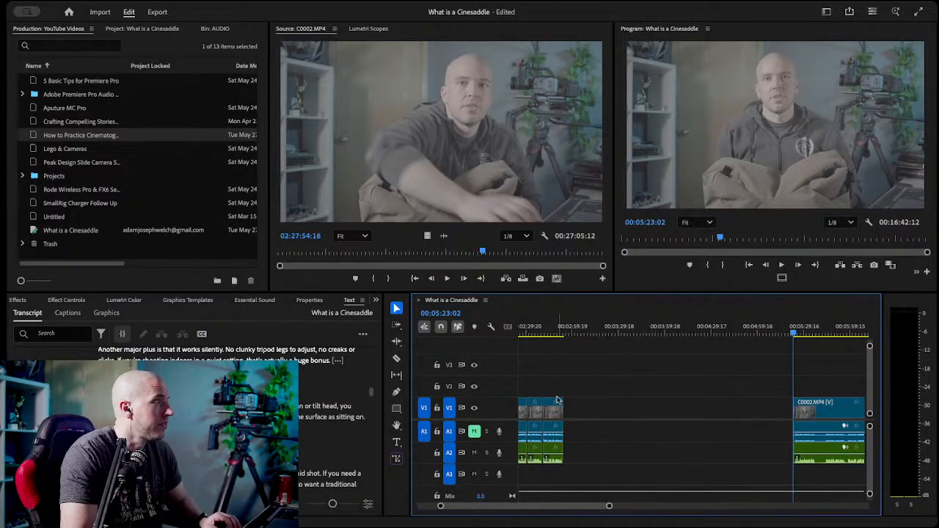
{"action": "scroll", "coordinate": [311, 390], "scroll_direction": "down", "scroll_amount": 1}
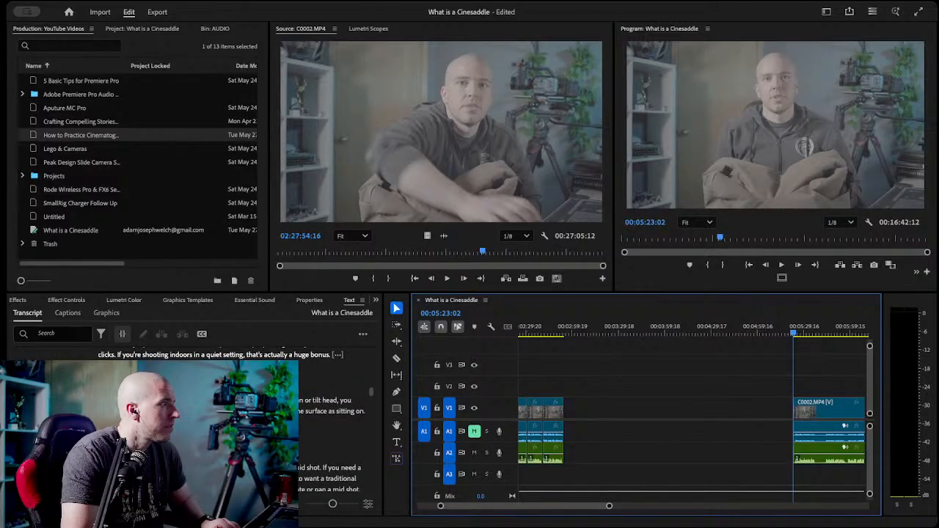
{"action": "left_click", "coordinate": [813, 336]}
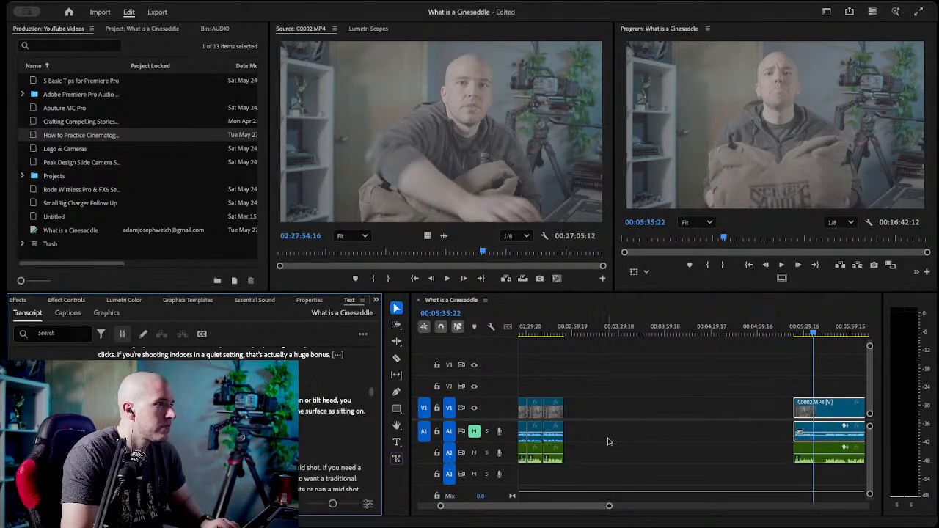
{"action": "left_click", "coordinate": [816, 336]}
{"action": "key", "text": "c"}
{"action": "left_click", "coordinate": [817, 411]}
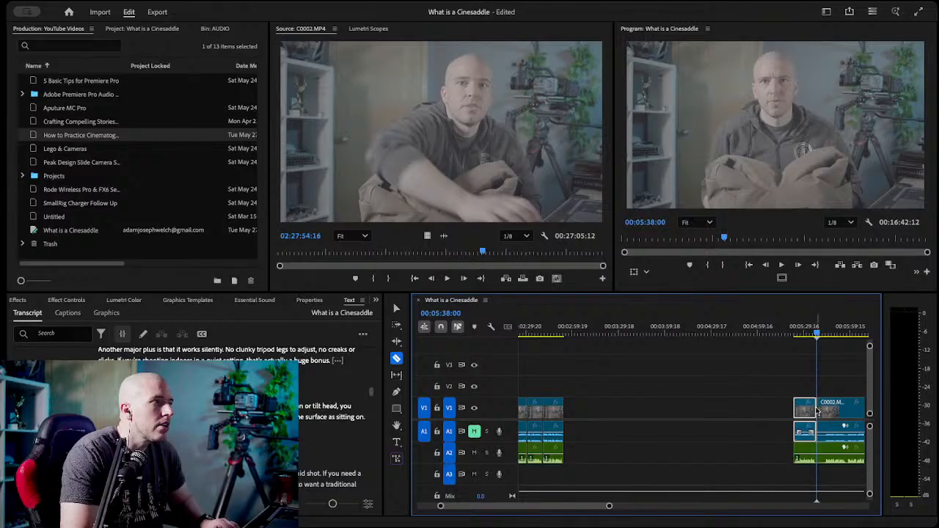
Move the kept segment ending at 00:05:38:00 back against the earlier clips and save the project.
{"action": "key", "text": "v"}
{"action": "left_click_drag", "start_coordinate": [764, 388], "coordinate": [792, 462]}
{"action": "left_click_drag", "start_coordinate": [806, 411], "coordinate": [578, 416]}
{"action": "left_click", "coordinate": [648, 415]}
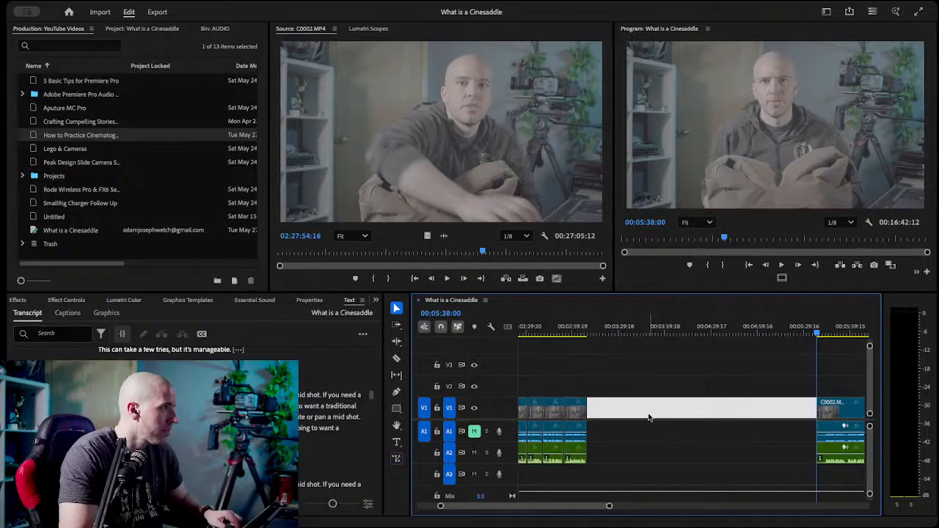
{"action": "scroll", "coordinate": [663, 432], "scroll_direction": "down", "scroll_amount": 5}
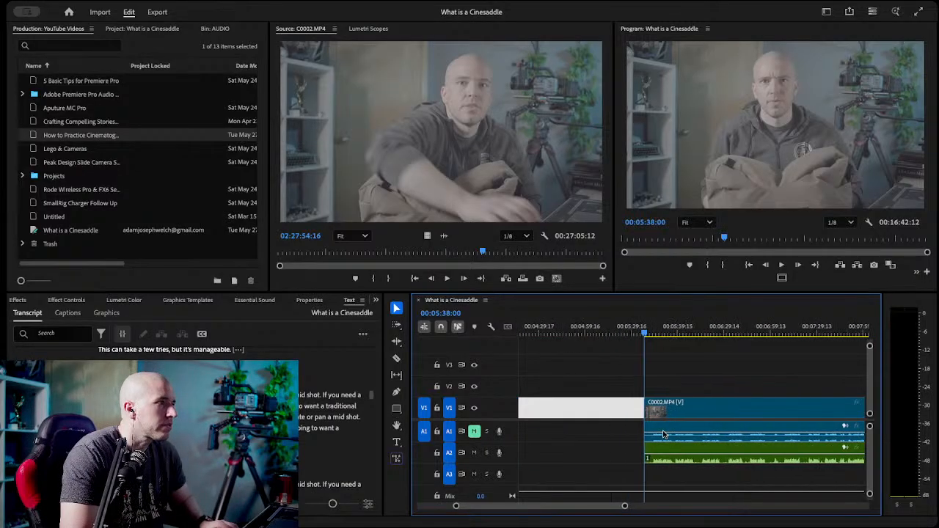
{"action": "scroll", "coordinate": [672, 433], "scroll_direction": "up", "scroll_amount": 4}
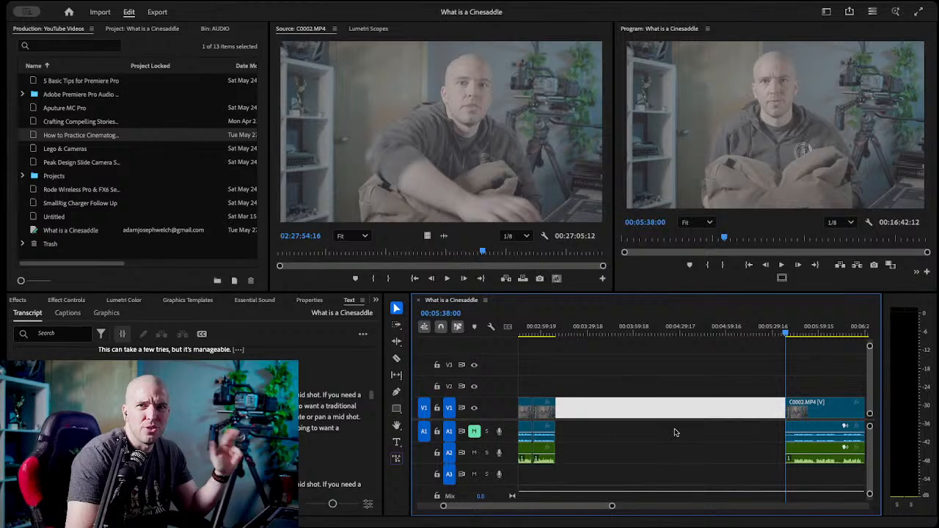
{"action": "left_click", "coordinate": [622, 389]}
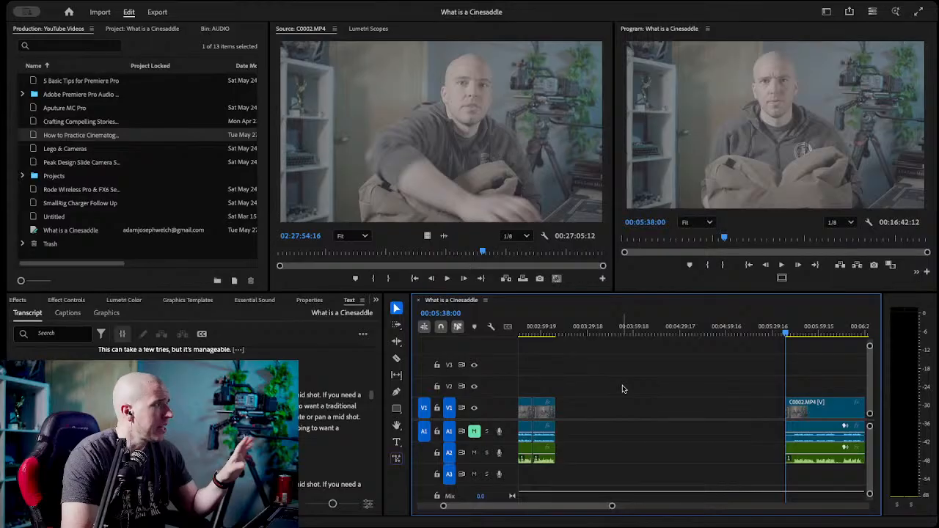
Find the last "mid shot" and "traditional tripod" take in the transcript and razor the video and A2 audio at its start, 00:06:15:17.
{"action": "scroll", "coordinate": [623, 389], "scroll_direction": "down", "scroll_amount": 1}
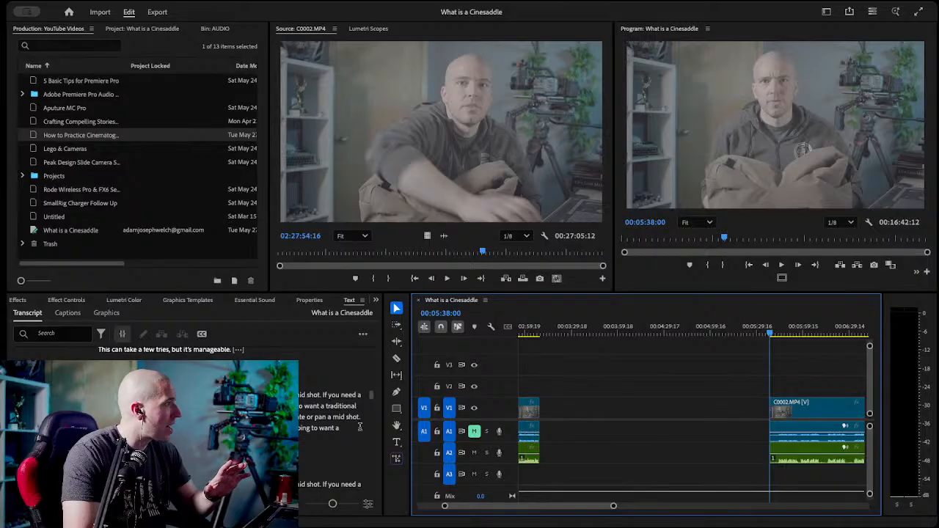
{"action": "scroll", "coordinate": [330, 426], "scroll_direction": "down", "scroll_amount": 2}
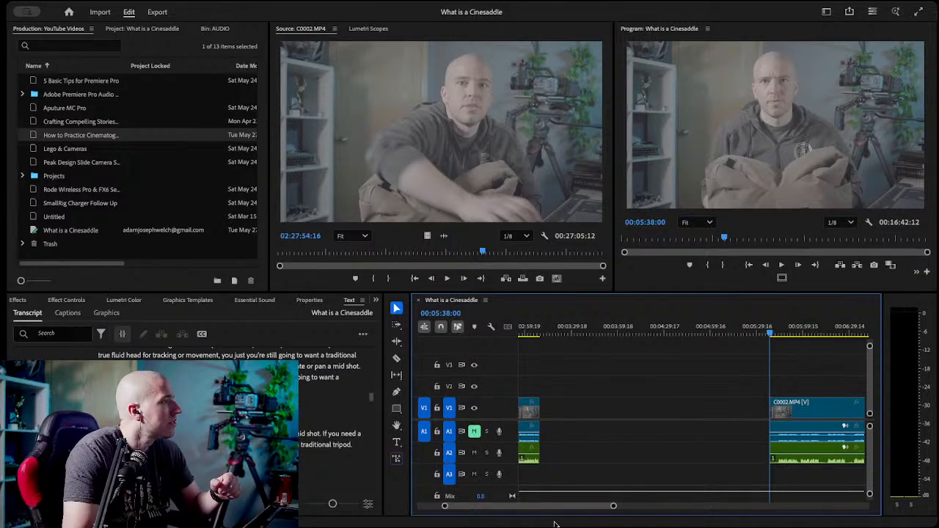
{"action": "scroll", "coordinate": [330, 411], "scroll_direction": "up", "scroll_amount": 4}
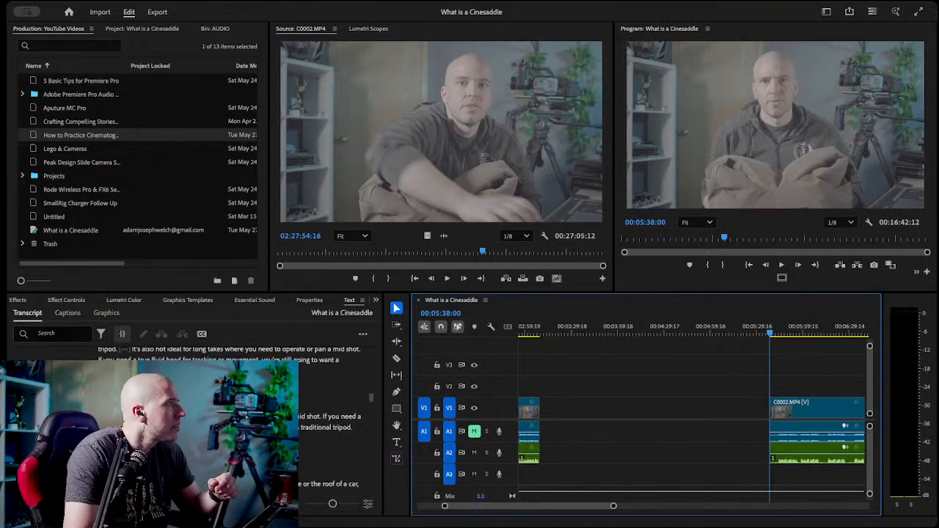
{"action": "scroll", "coordinate": [331, 411], "scroll_direction": "up", "scroll_amount": 2}
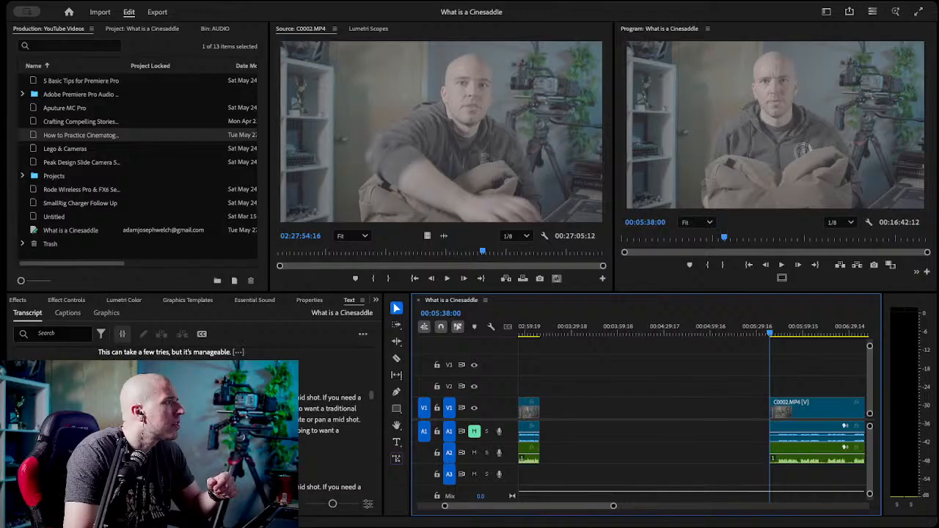
{"action": "scroll", "coordinate": [330, 411], "scroll_direction": "down", "scroll_amount": 2}
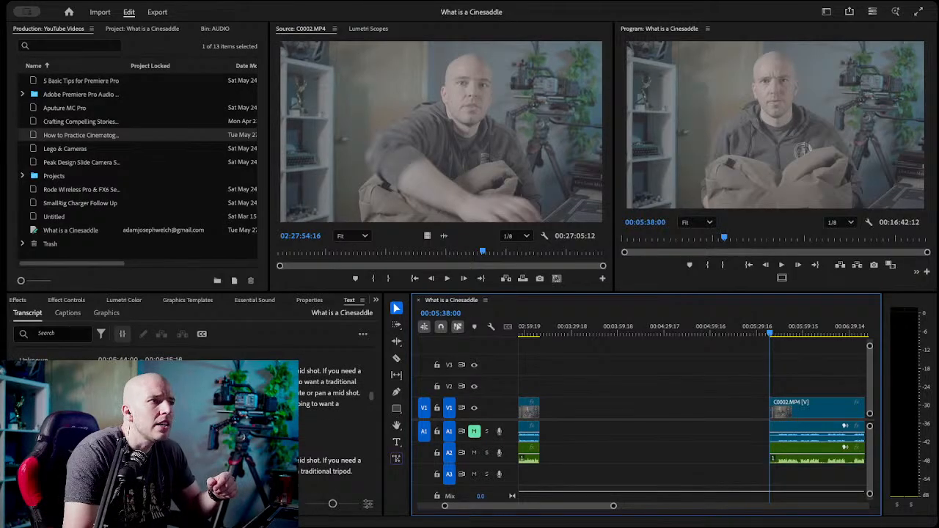
{"action": "scroll", "coordinate": [331, 411], "scroll_direction": "down", "scroll_amount": 3}
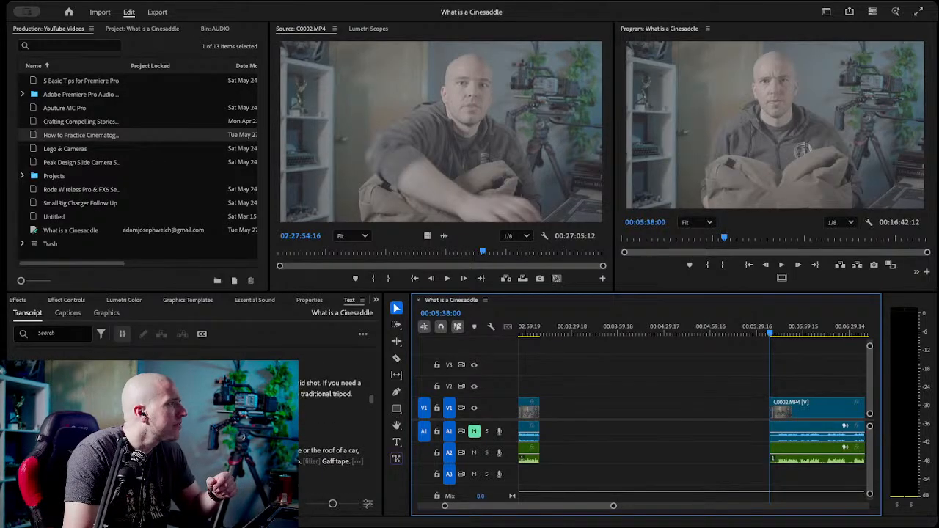
{"action": "left_click", "coordinate": [73, 449]}
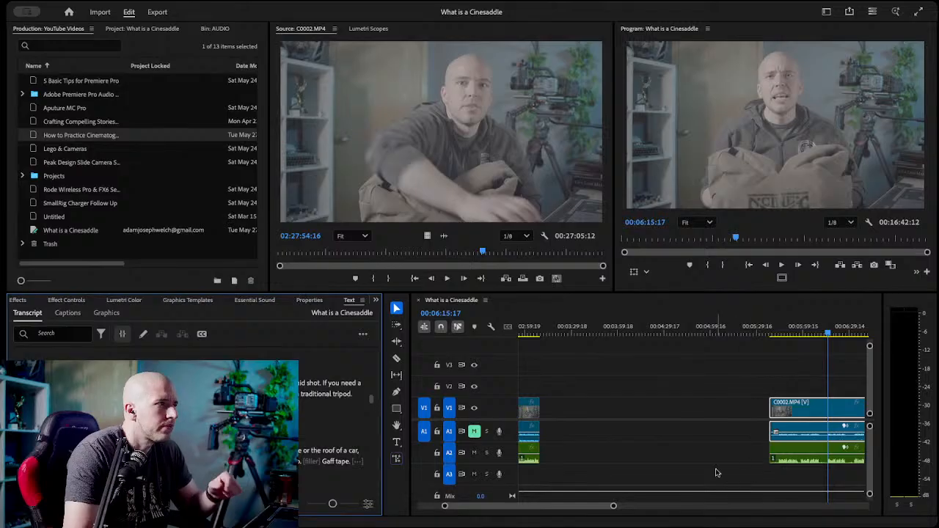
{"action": "key", "text": "c"}
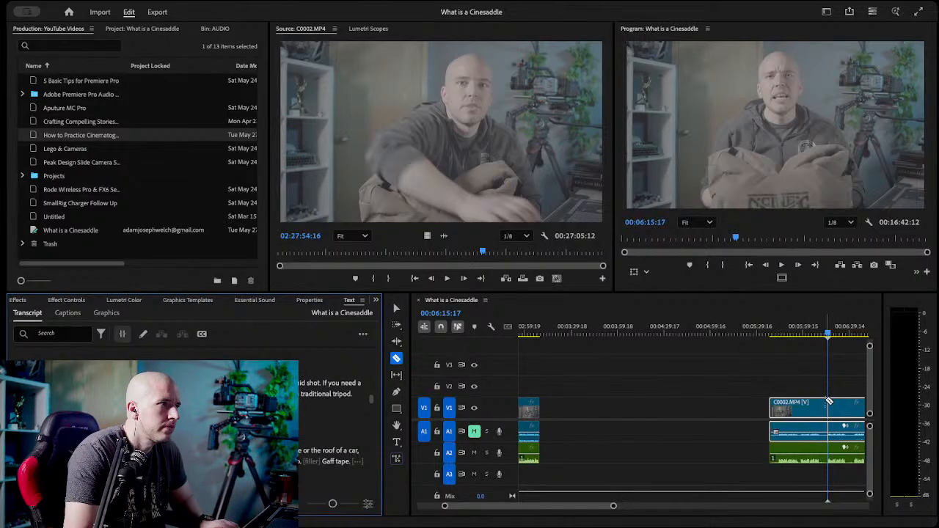
{"action": "left_click", "coordinate": [828, 405]}
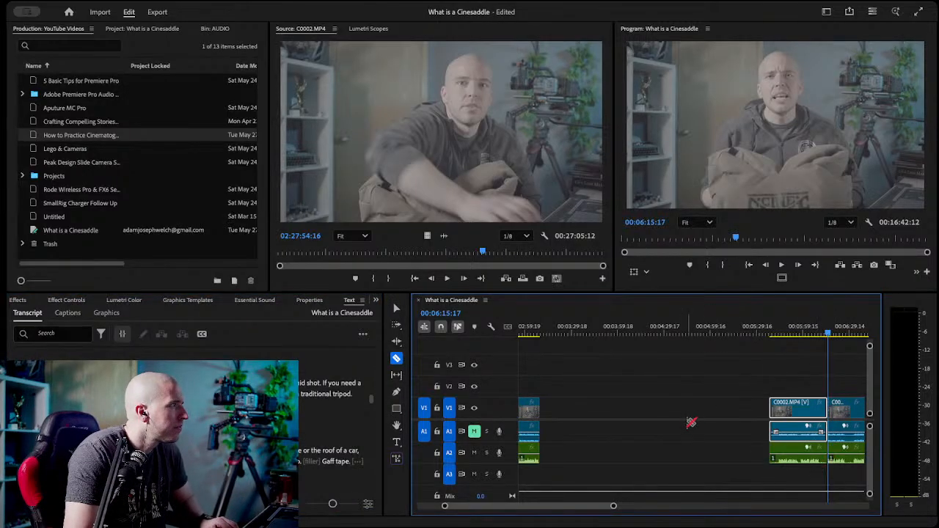
Play the take starting at 00:06:15:17 and razor the video and A2 audio at its end, 00:06:29:03.
{"action": "key", "text": "v"}
{"action": "left_click", "coordinate": [736, 372]}
{"action": "key", "text": "space"}
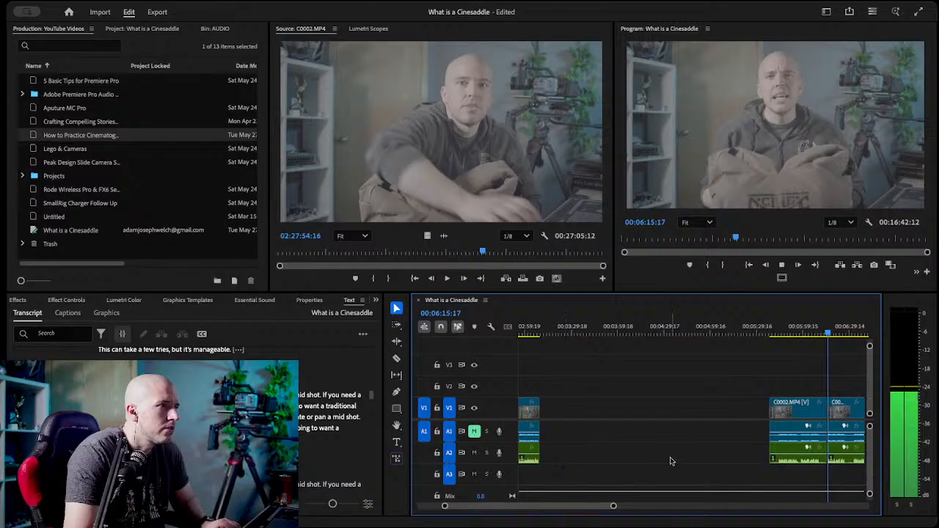
{"action": "left_click", "coordinate": [697, 438]}
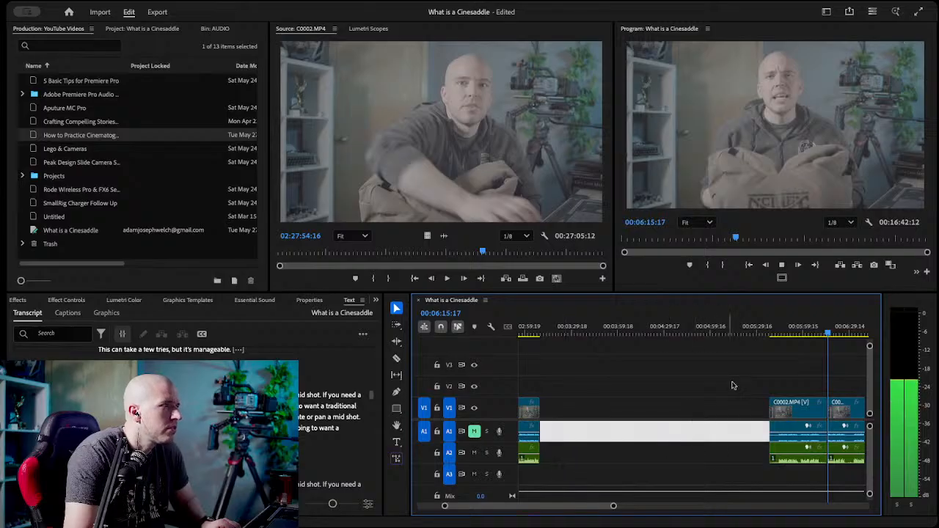
{"action": "left_click", "coordinate": [827, 333]}
{"action": "scroll", "coordinate": [805, 370], "scroll_direction": "right", "scroll_amount": 5}
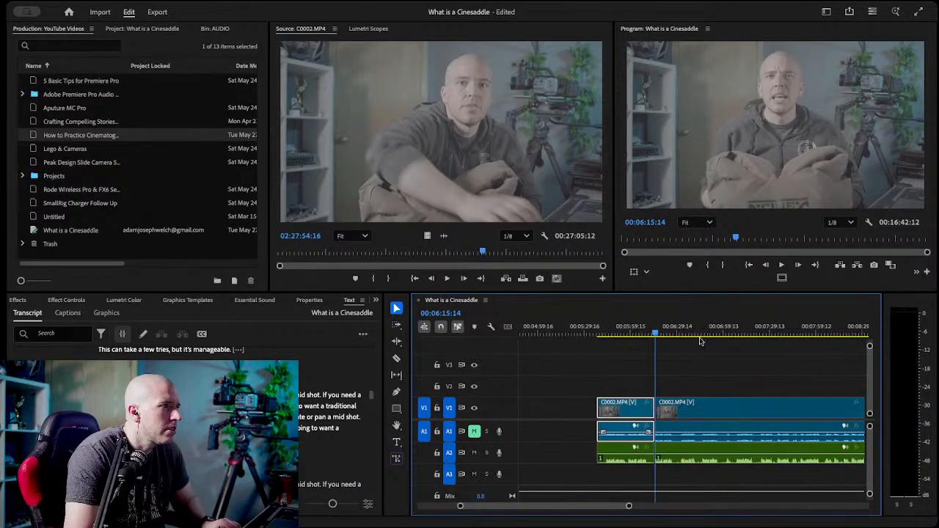
{"action": "left_click", "coordinate": [672, 332]}
{"action": "left_click_drag", "start_coordinate": [672, 332], "coordinate": [680, 333]}
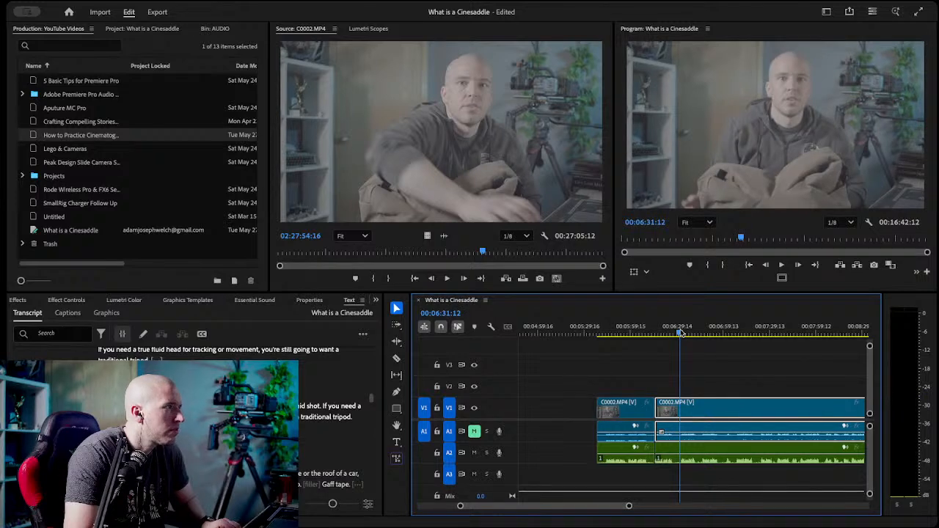
{"action": "left_click_drag", "start_coordinate": [680, 333], "coordinate": [675, 333]}
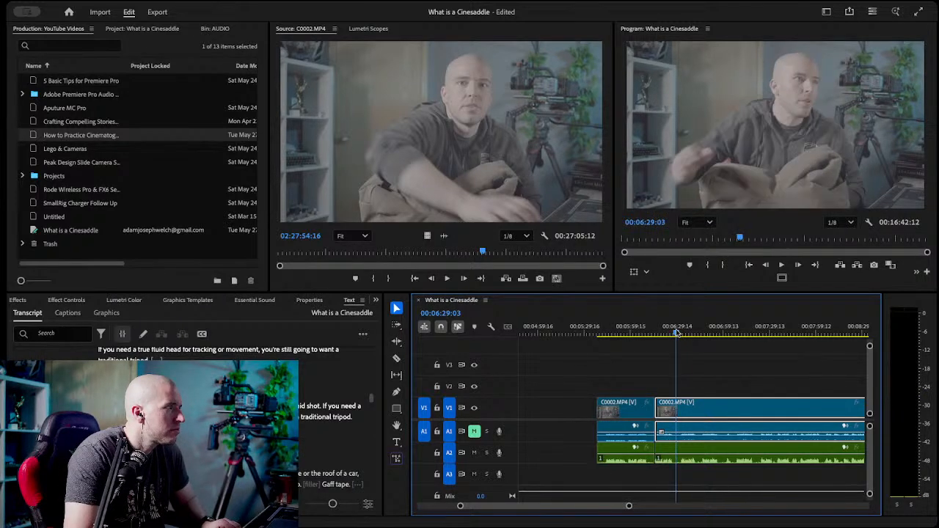
{"action": "key", "text": "c"}
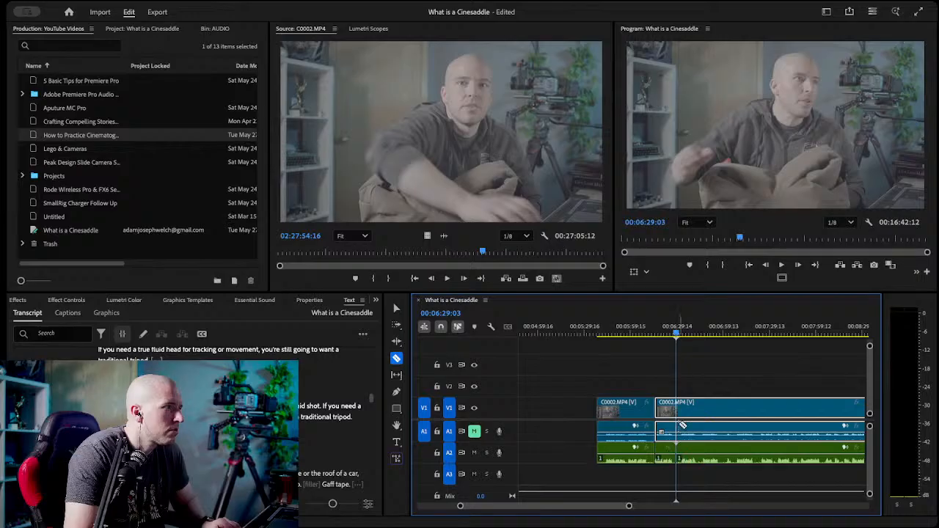
{"action": "left_click", "coordinate": [676, 427]}
{"action": "key", "text": "v"}
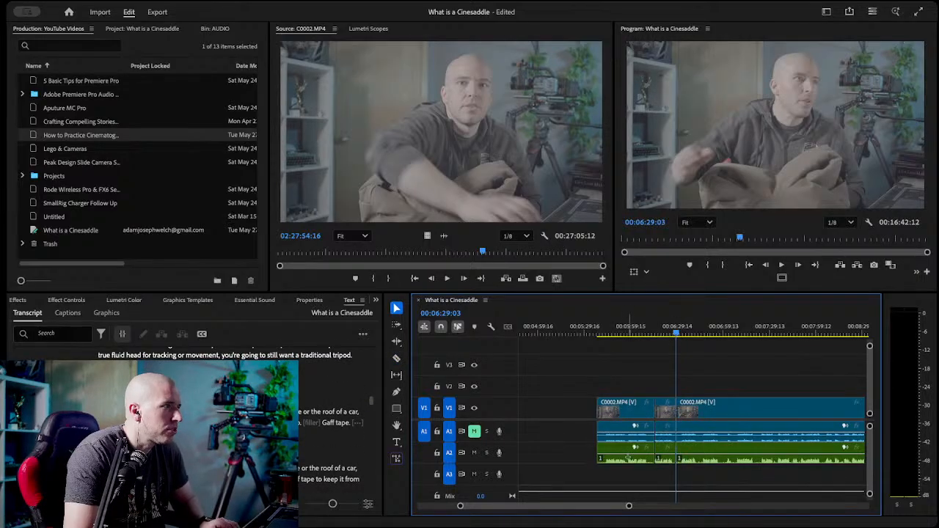
Delete the rejected segment before 00:06:15:17 and ripple delete the gap that precedes the kept take.
{"action": "left_click_drag", "start_coordinate": [606, 381], "coordinate": [630, 470]}
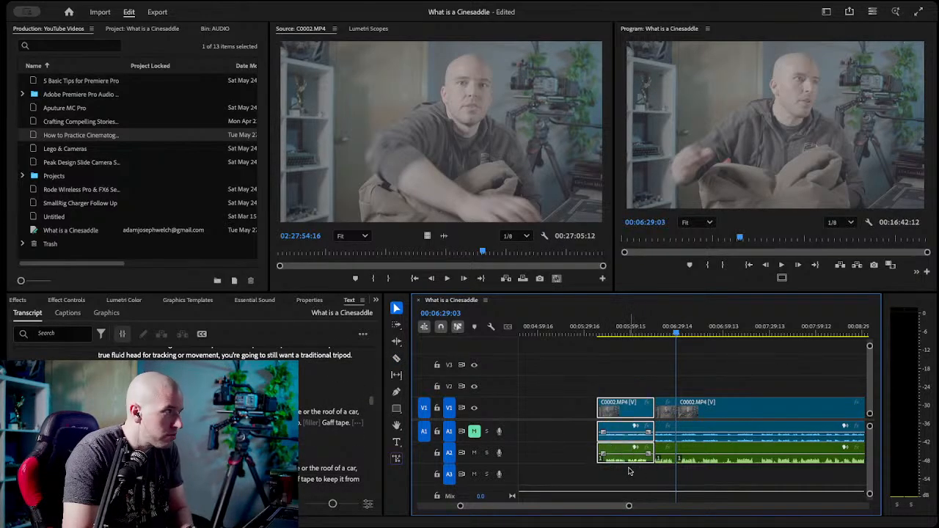
{"action": "key", "text": "Delete"}
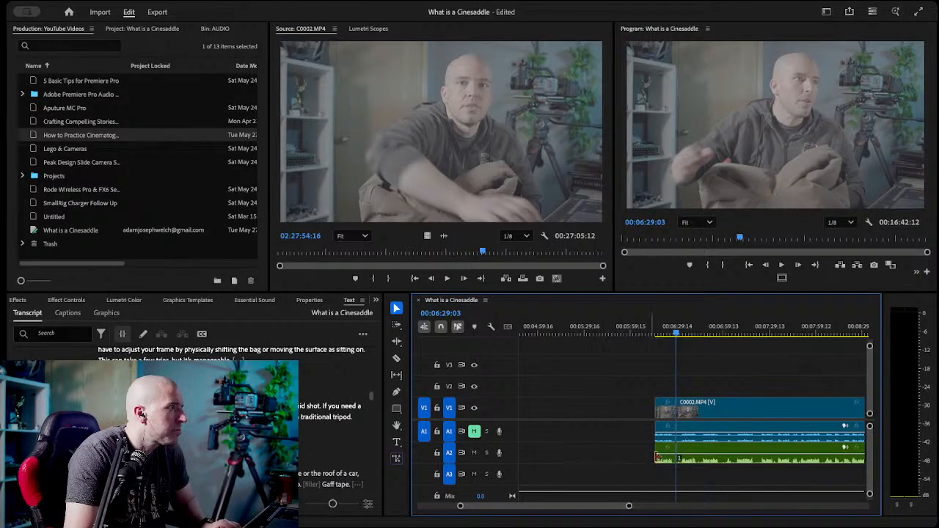
{"action": "left_click", "coordinate": [616, 412]}
{"action": "key", "text": "Delete"}
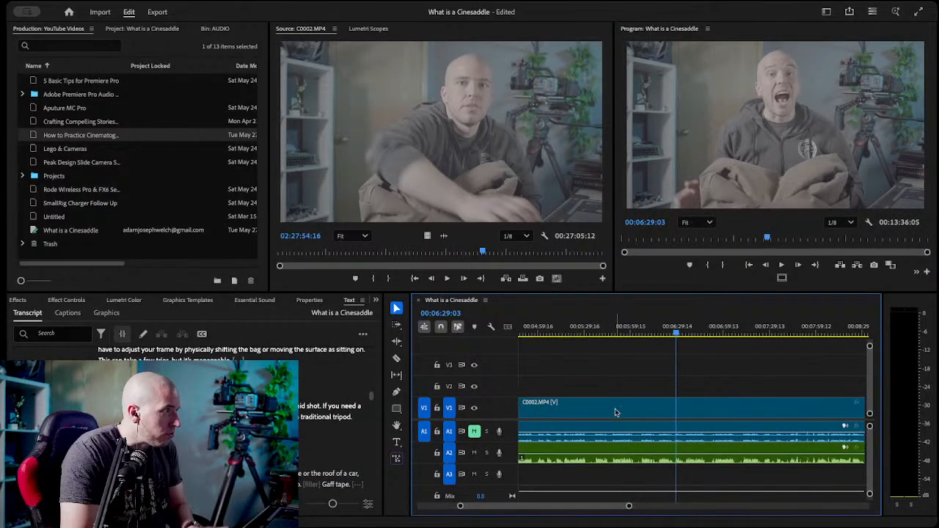
Save the project and set the playhead to the end of the kept tripod take, 00:03:23:06.
{"action": "scroll", "coordinate": [613, 359], "scroll_direction": "up", "scroll_amount": 3}
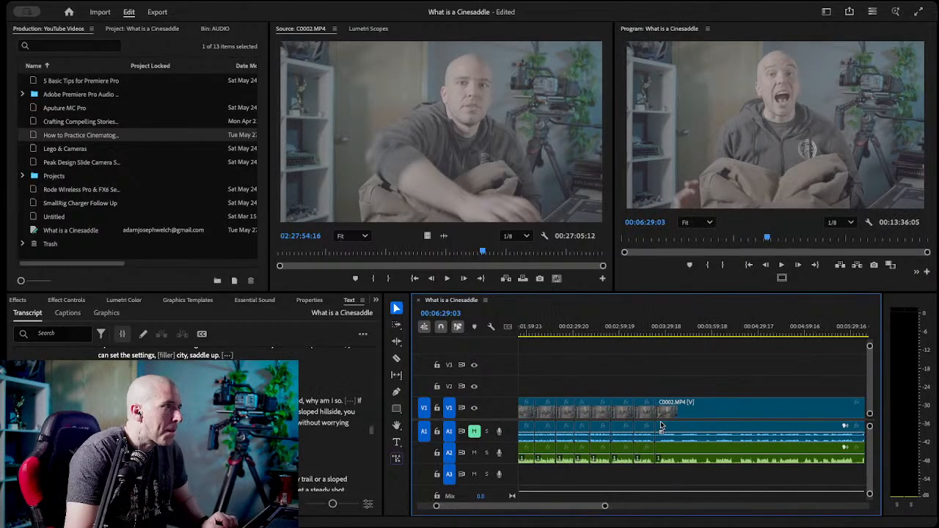
{"action": "left_click", "coordinate": [648, 335]}
{"action": "key", "text": "ctrl+s"}
{"action": "left_click", "coordinate": [656, 329]}
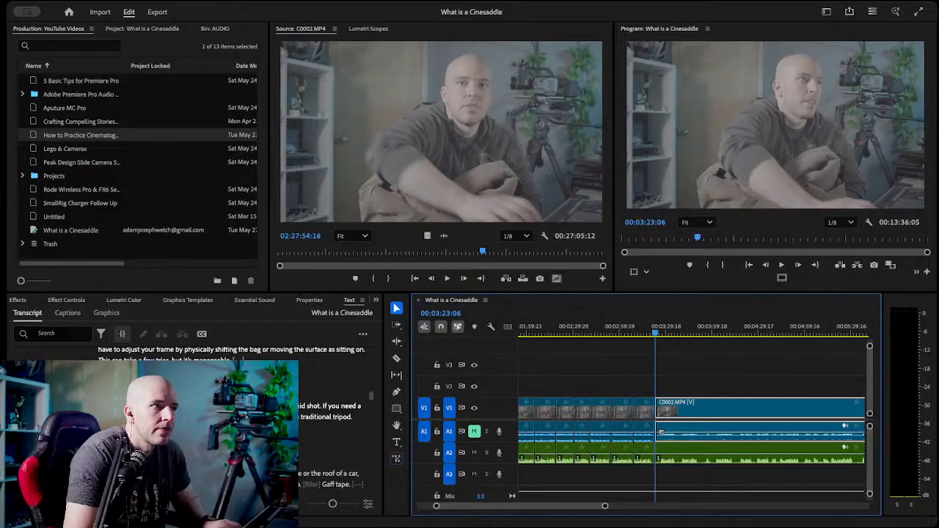
Razor the video and A2 audio at the take starting with "Let's" in the transcript, 00:04:02:09, and delete the rejected segment before it.
{"action": "scroll", "coordinate": [334, 426], "scroll_direction": "down", "scroll_amount": 4}
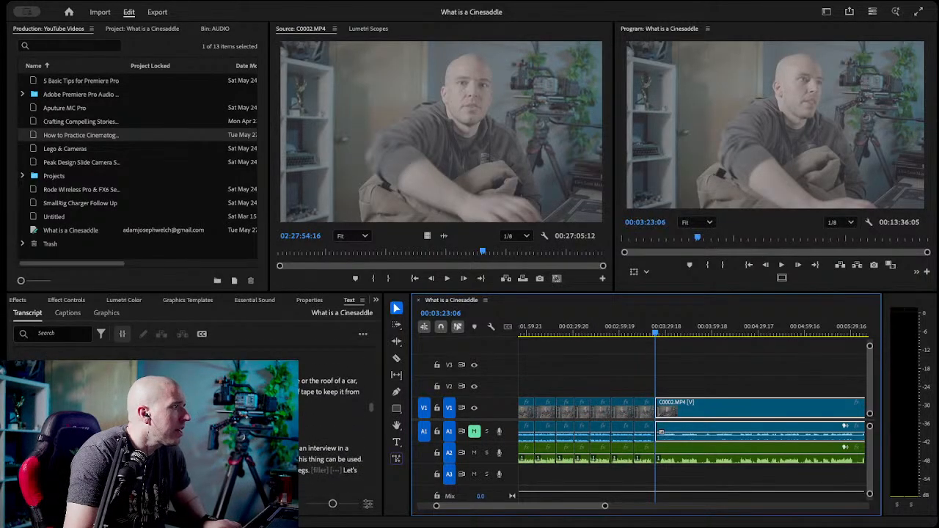
{"action": "left_click", "coordinate": [350, 465]}
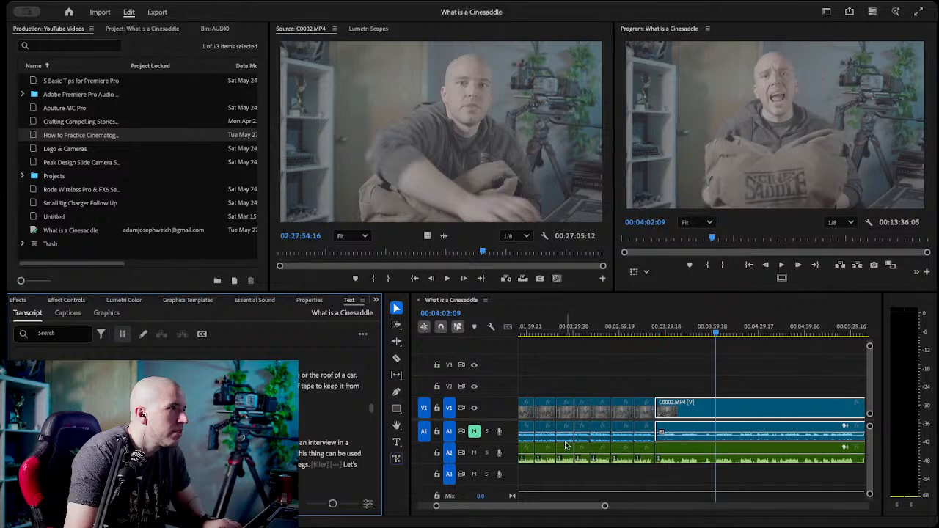
{"action": "key", "text": "c"}
{"action": "left_click", "coordinate": [717, 408]}
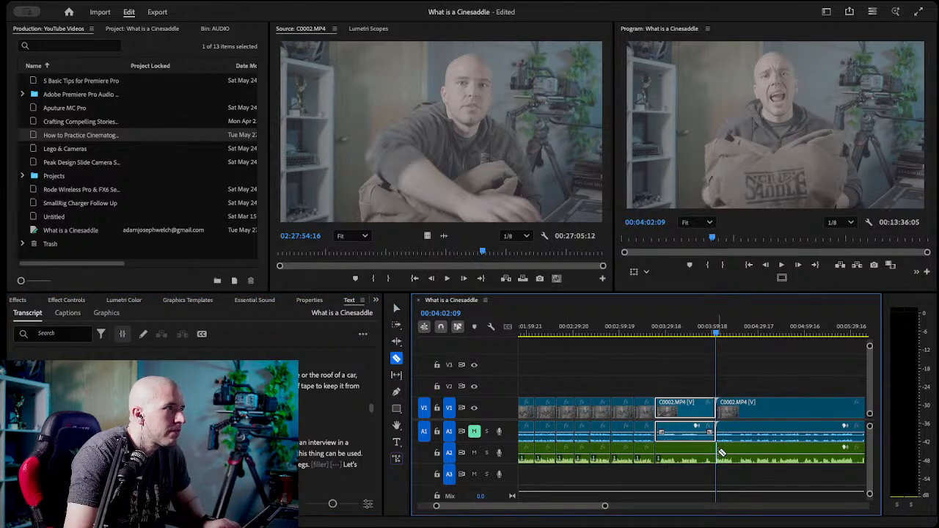
{"action": "key", "text": "v"}
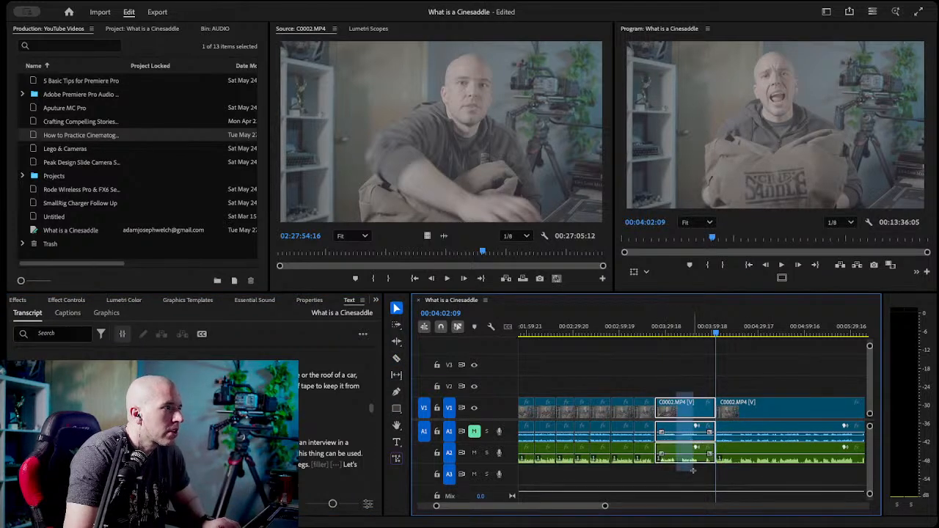
{"action": "key", "text": "Delete"}
Play the take starting at 00:04:02:09 and razor the video and A2 audio at its end, 00:04:13:09.
{"action": "key", "text": "space"}
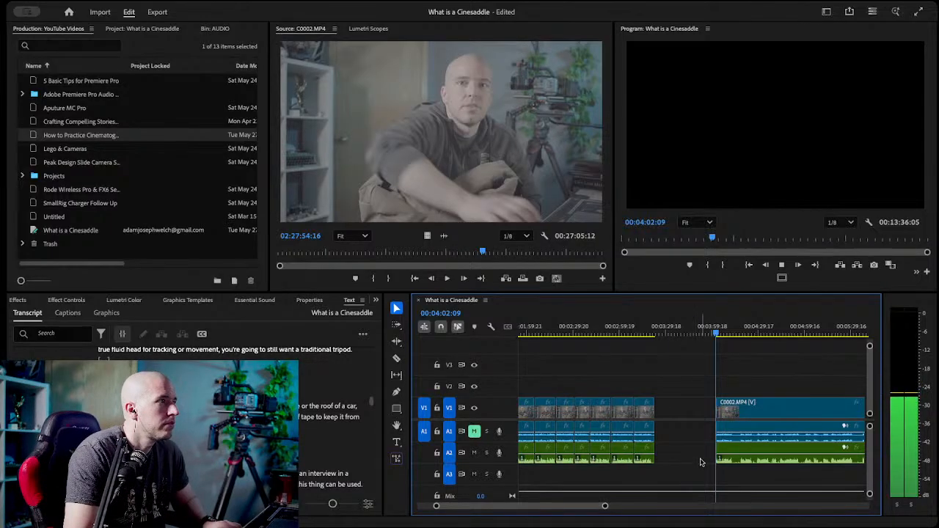
{"action": "left_click_drag", "start_coordinate": [734, 332], "coordinate": [735, 331]}
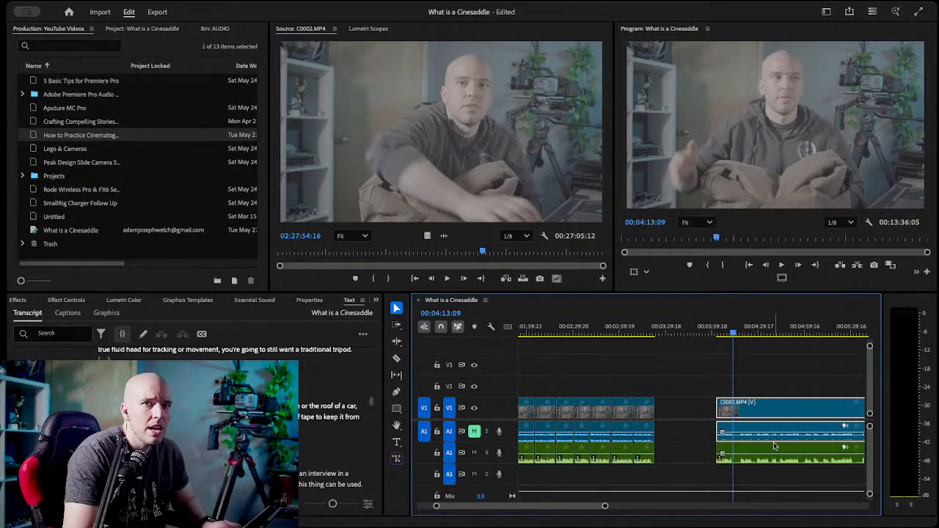
{"action": "key", "text": "c"}
{"action": "left_click", "coordinate": [733, 410]}
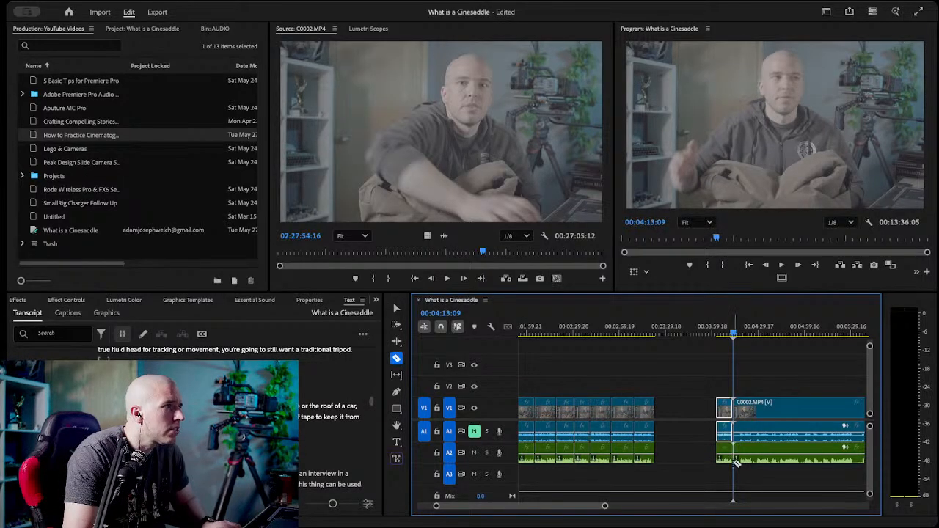
Move the kept take between 00:04:02:09 and 00:04:13:09, video and audio together, against the end of the previous kept clips.
{"action": "key", "text": "v"}
{"action": "left_click_drag", "start_coordinate": [703, 396], "coordinate": [723, 484]}
{"action": "left_click_drag", "start_coordinate": [726, 415], "coordinate": [674, 422]}
{"action": "left_click", "coordinate": [718, 444]}
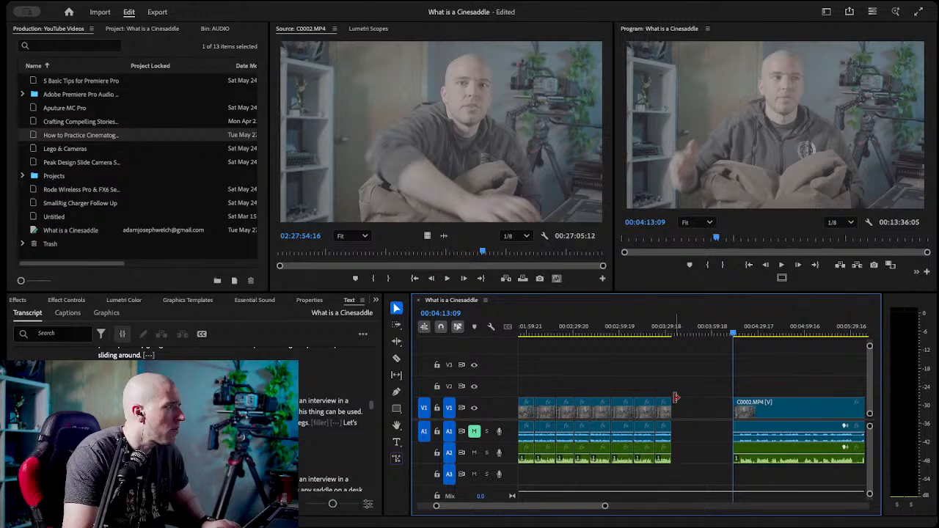
Check the remaining transcript and play the footage from 00:04:14:09 to judge the next takes.
{"action": "scroll", "coordinate": [334, 423], "scroll_direction": "up", "scroll_amount": 2}
{"action": "scroll", "coordinate": [335, 423], "scroll_direction": "up", "scroll_amount": 2}
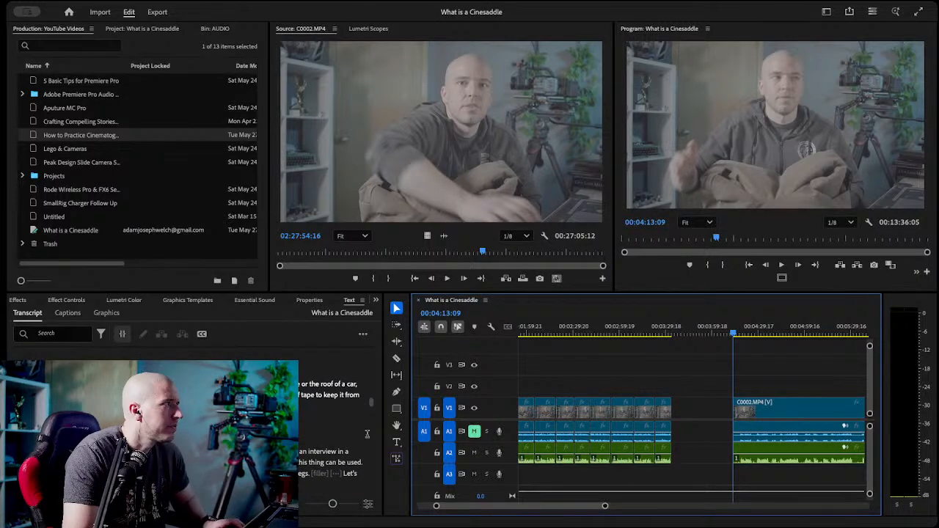
{"action": "left_click", "coordinate": [736, 334]}
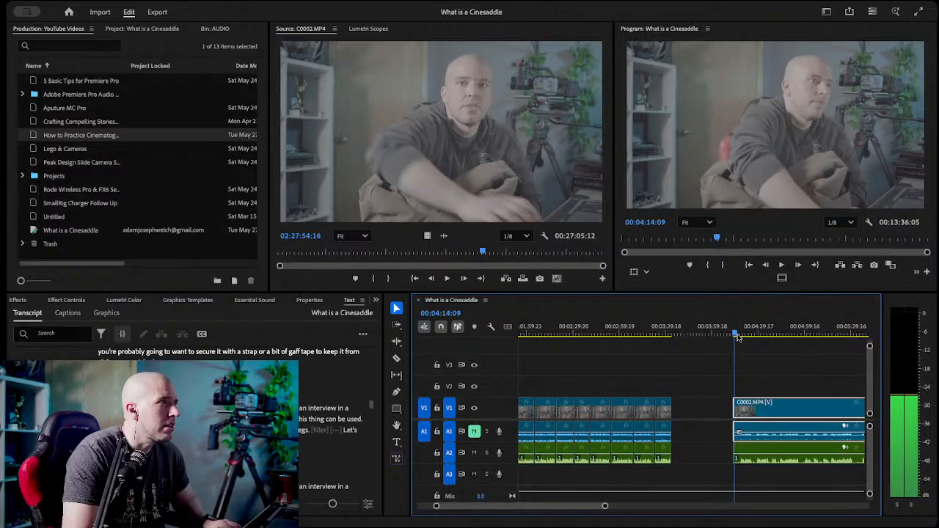
{"action": "left_click", "coordinate": [772, 336]}
{"action": "left_click_drag", "start_coordinate": [778, 342], "coordinate": [738, 347]}
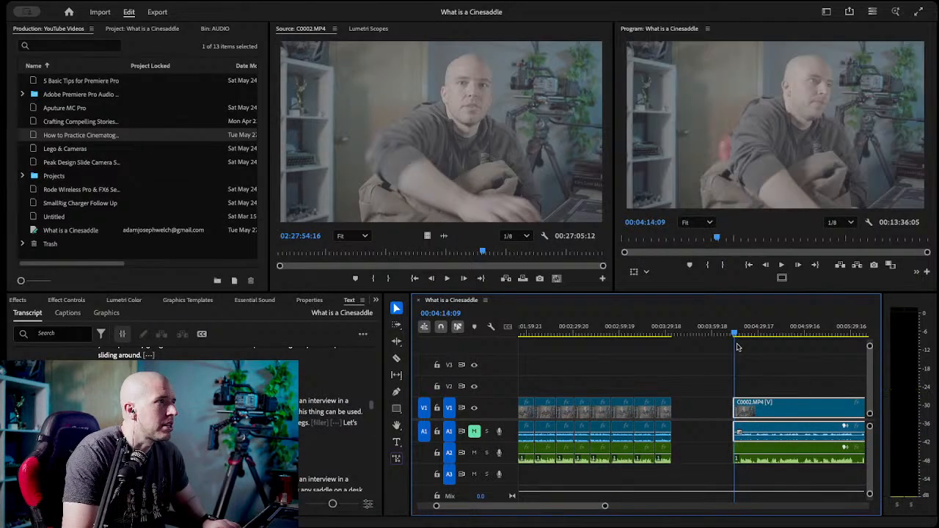
{"action": "key", "text": "space"}
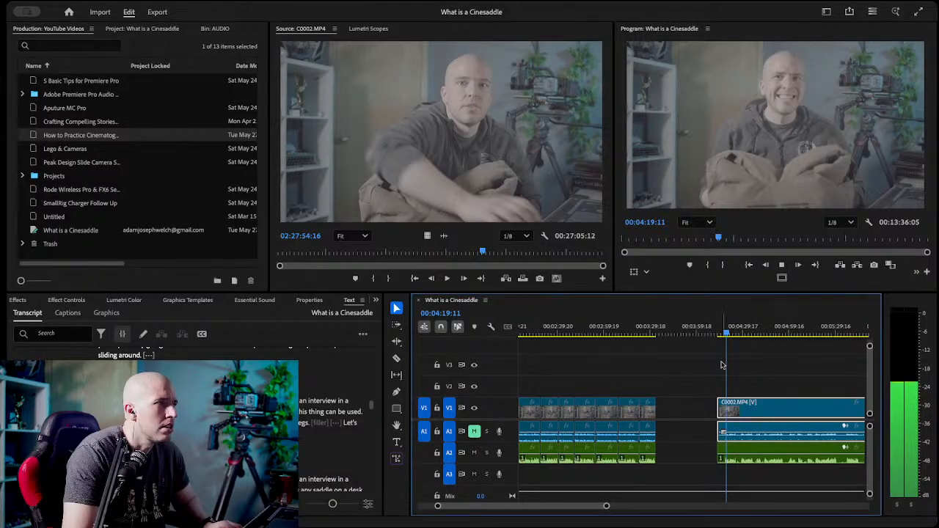
{"action": "left_click", "coordinate": [720, 337]}
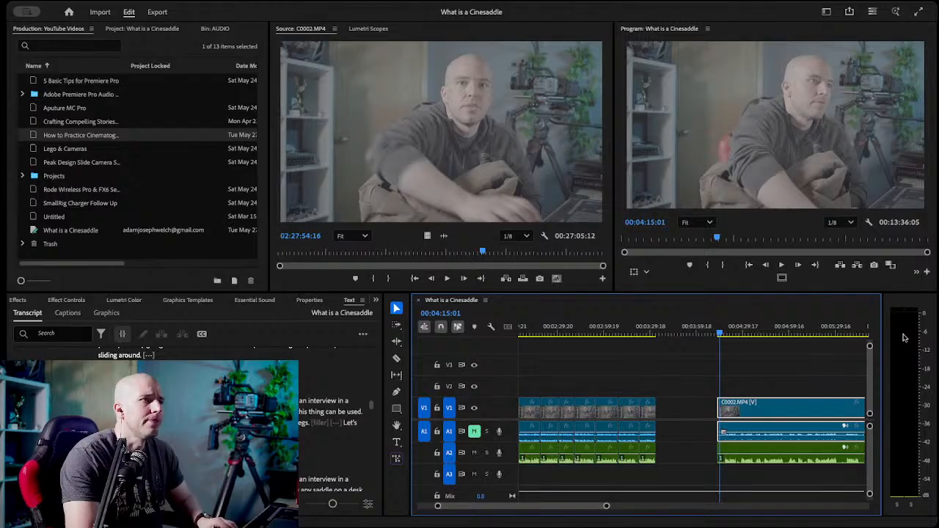
Razor the video and A2 audio at the "Let's talk about" take in the transcript, 00:05:16:14, and delete the rejected segment before it.
{"action": "left_click", "coordinate": [685, 372]}
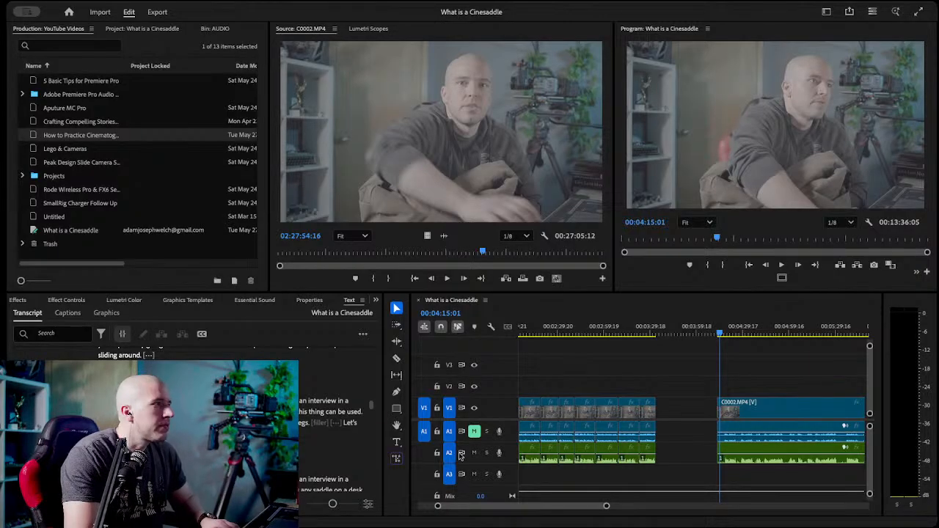
{"action": "scroll", "coordinate": [195, 420], "scroll_direction": "down", "scroll_amount": 5}
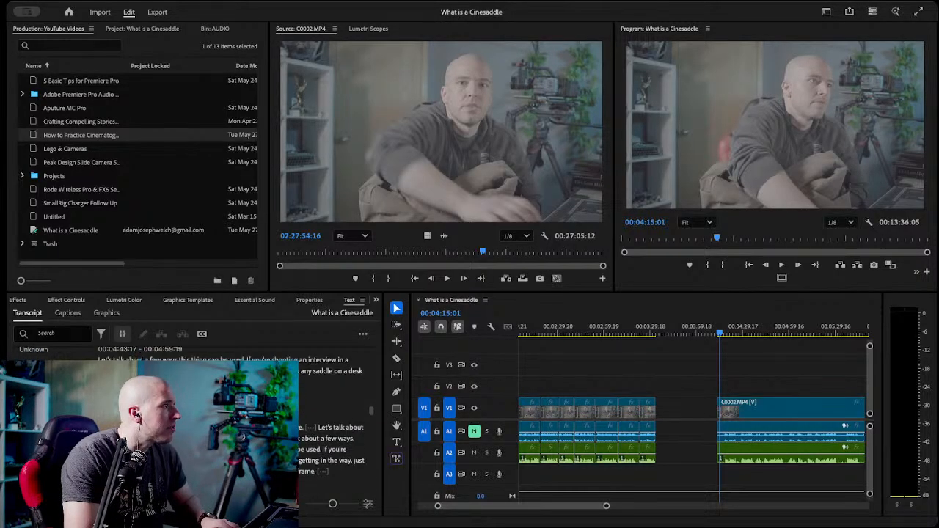
{"action": "scroll", "coordinate": [194, 419], "scroll_direction": "up", "scroll_amount": 3}
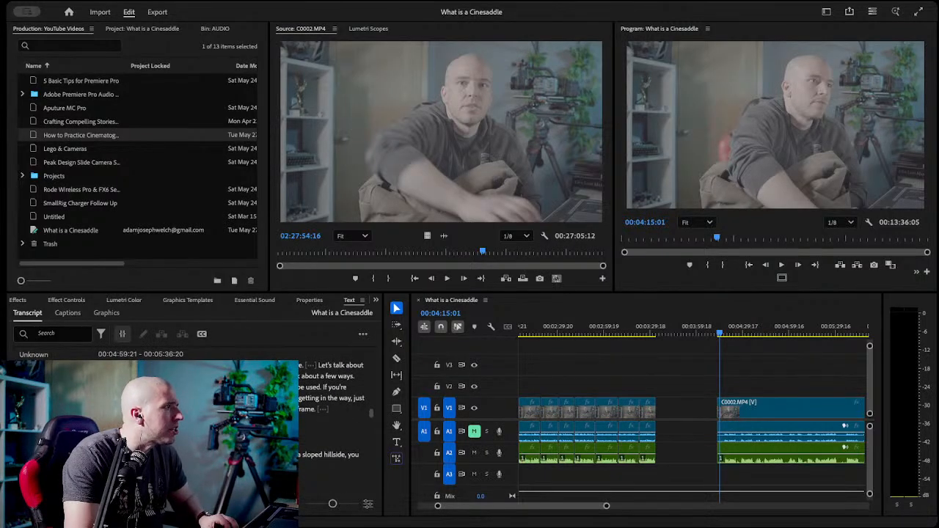
{"action": "left_click", "coordinate": [197, 376]}
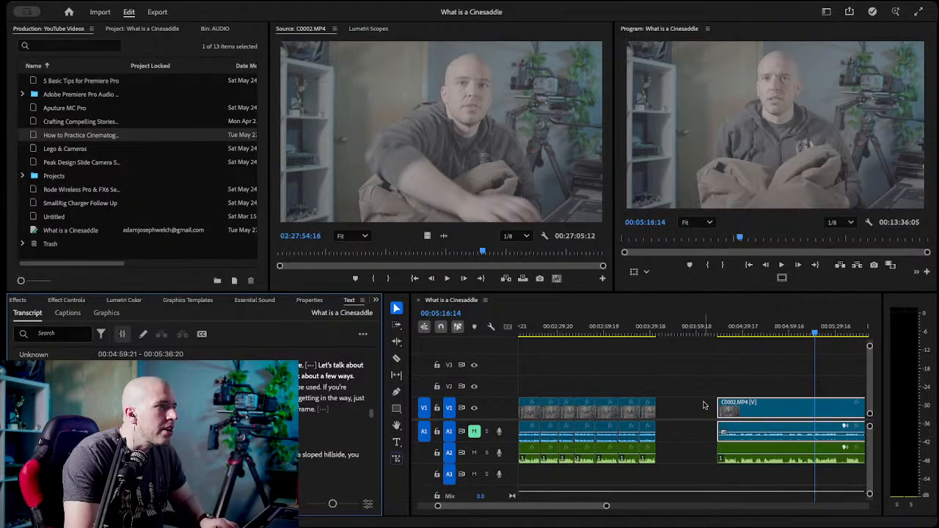
{"action": "key", "text": "c"}
{"action": "left_click", "coordinate": [815, 408]}
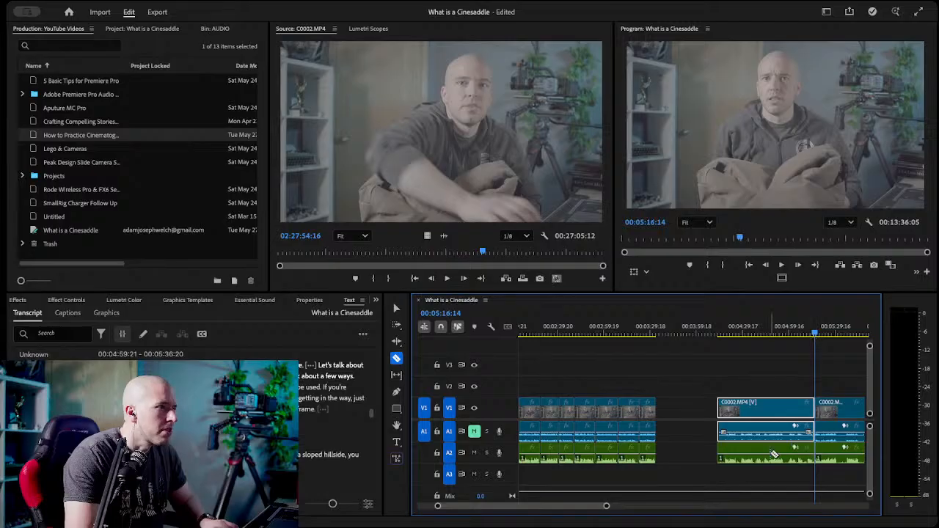
{"action": "key", "text": "v"}
{"action": "left_click_drag", "start_coordinate": [727, 389], "coordinate": [743, 446]}
{"action": "key", "text": "Delete"}
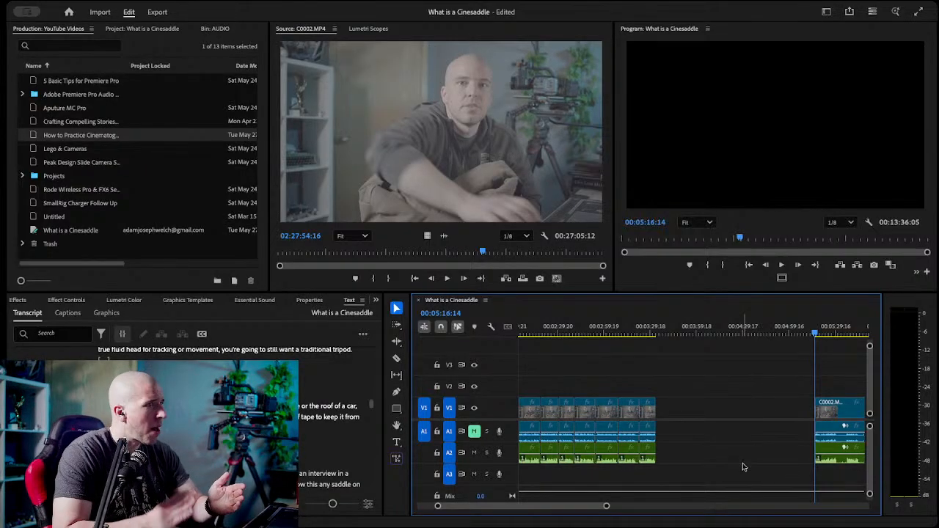
Find the end of the interview take with the transcript and razor the video and A2 audio there, at 00:05:31:22.
{"action": "scroll", "coordinate": [115, 349], "scroll_direction": "down", "scroll_amount": 3}
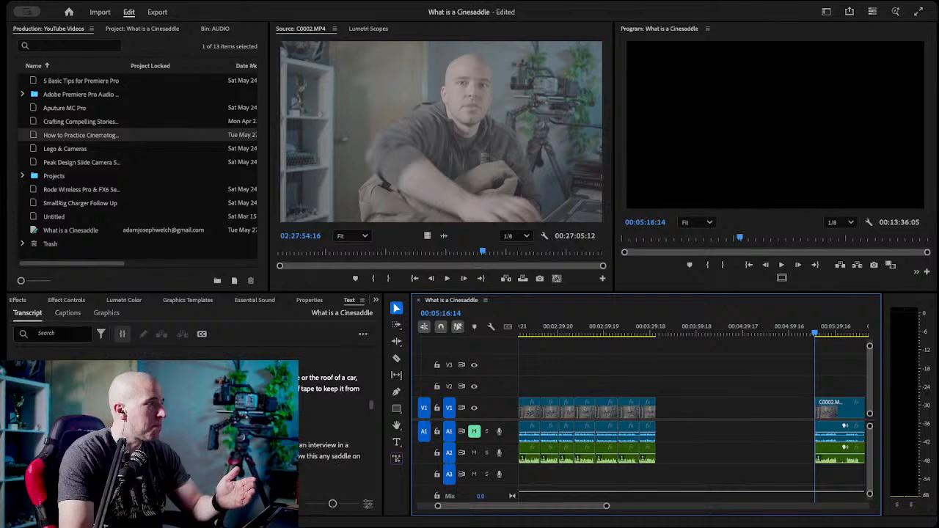
{"action": "scroll", "coordinate": [115, 349], "scroll_direction": "down", "scroll_amount": 1}
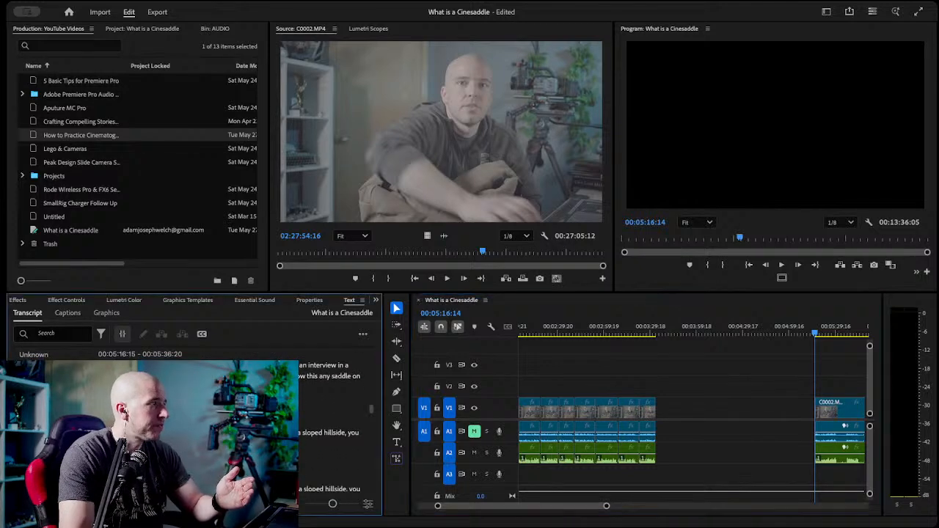
{"action": "double_click", "coordinate": [124, 375]}
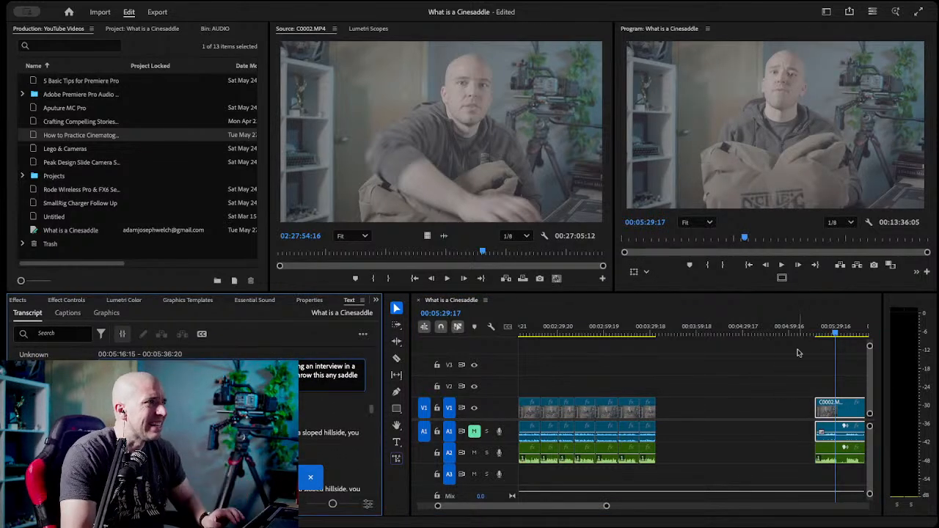
{"action": "left_click", "coordinate": [839, 336]}
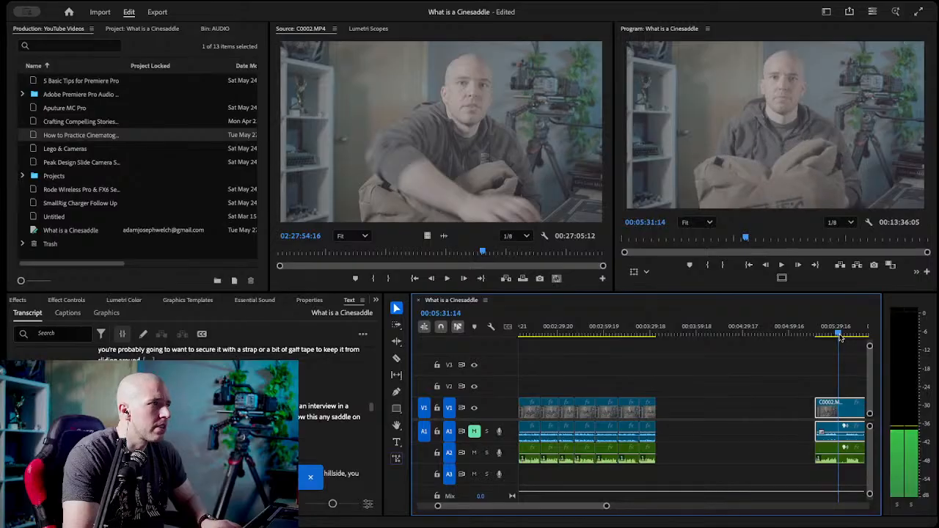
{"action": "left_click_drag", "start_coordinate": [840, 336], "coordinate": [841, 336]}
{"action": "key", "text": "c"}
{"action": "left_click", "coordinate": [840, 412]}
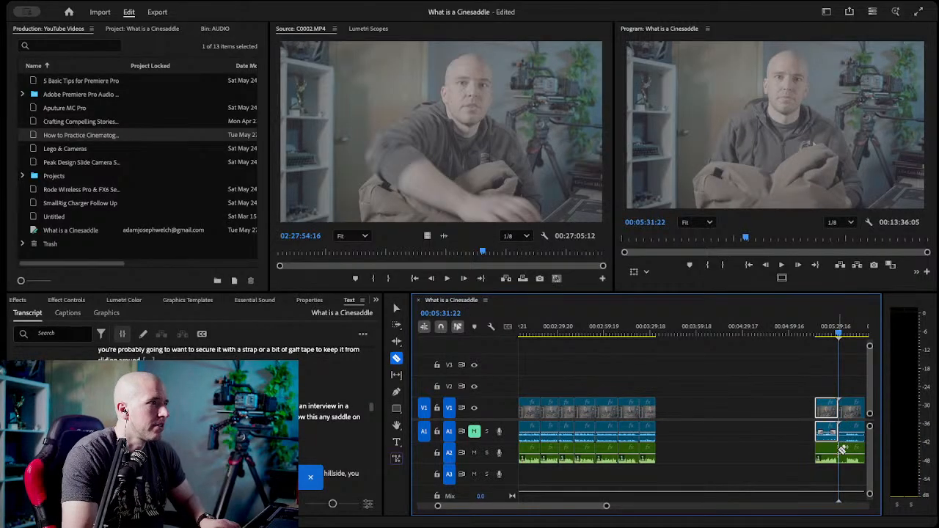
Move the kept interview take, video and audio together, against the end of the previous kept clips and save the project.
{"action": "key", "text": "v"}
{"action": "left_click", "coordinate": [769, 378]}
{"action": "left_click_drag", "start_coordinate": [770, 393], "coordinate": [834, 475]}
{"action": "left_click_drag", "start_coordinate": [826, 419], "coordinate": [662, 418]}
{"action": "left_click", "coordinate": [741, 411]}
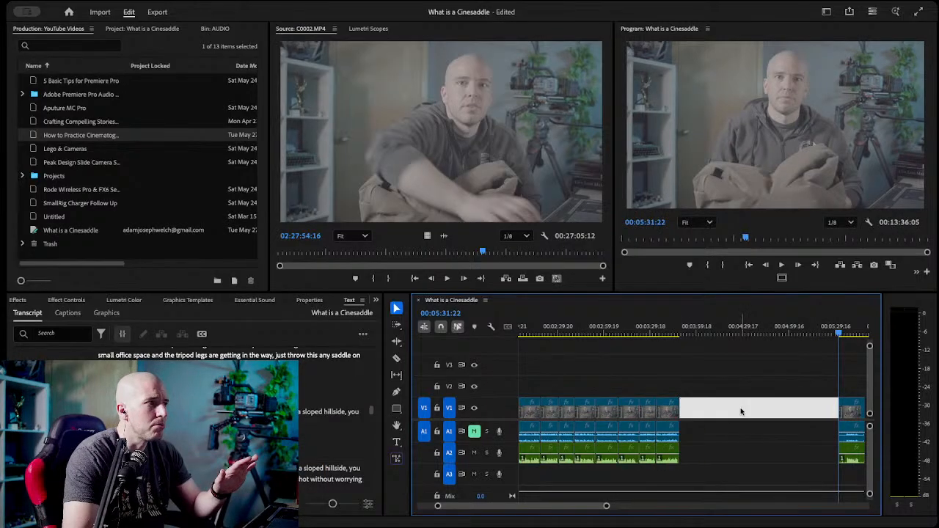
{"action": "left_click", "coordinate": [717, 383]}
{"action": "scroll", "coordinate": [724, 411], "scroll_direction": "down", "scroll_amount": 3}
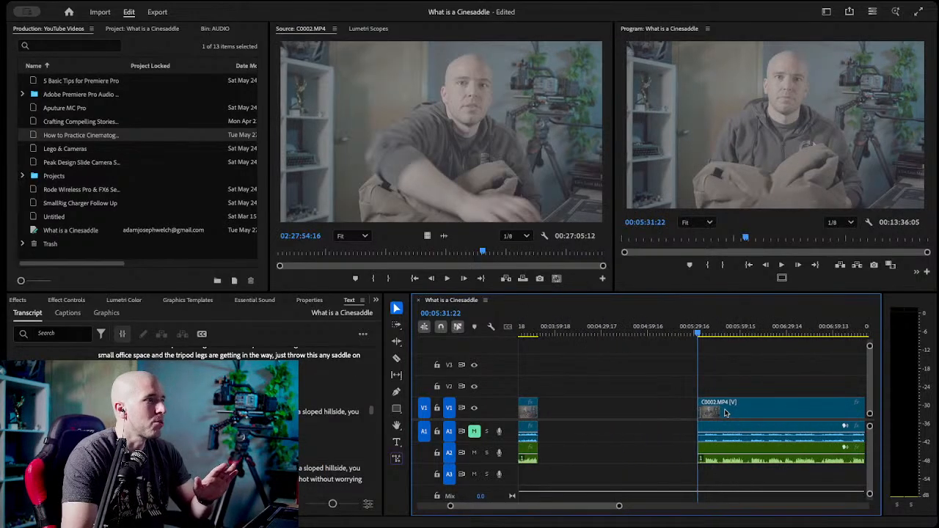
{"action": "scroll", "coordinate": [725, 412], "scroll_direction": "down", "scroll_amount": 1}
{"action": "key", "text": "ctrl+s"}
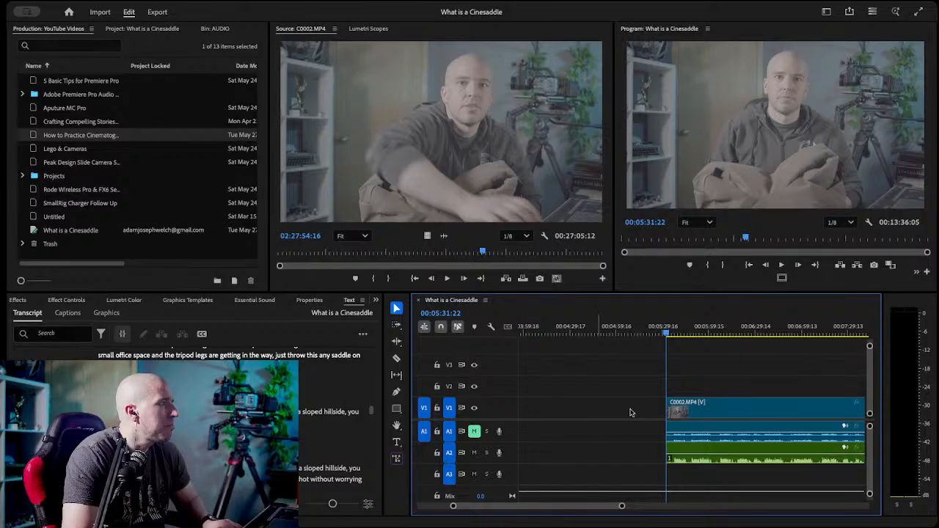
Find the "interior angle" take in the transcript and razor the video and A2 audio shortly before it, at 00:06:51:11.
{"action": "scroll", "coordinate": [330, 418], "scroll_direction": "down", "scroll_amount": 2}
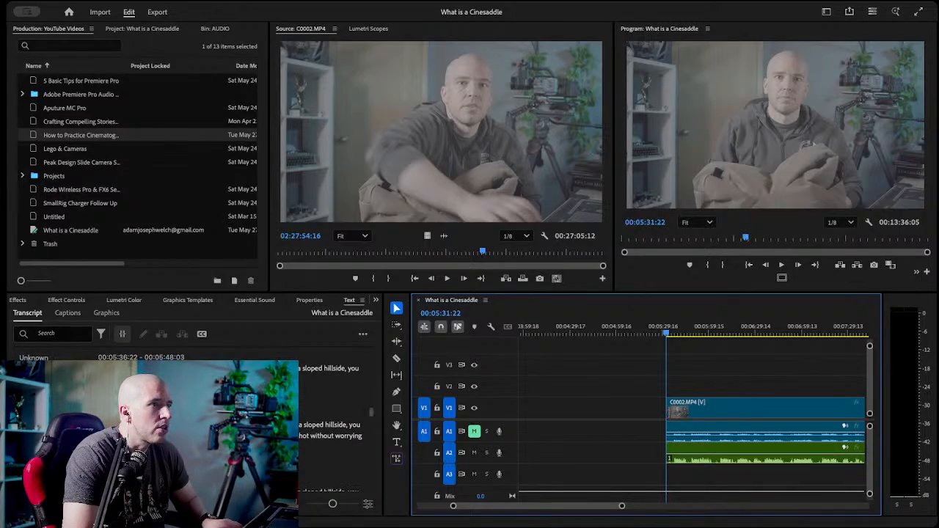
{"action": "scroll", "coordinate": [330, 421], "scroll_direction": "down", "scroll_amount": 1}
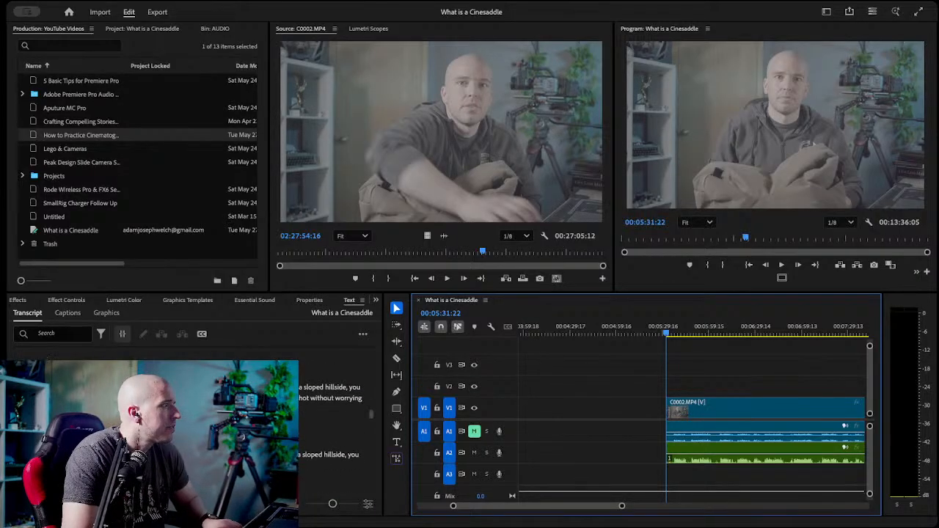
{"action": "scroll", "coordinate": [357, 438], "scroll_direction": "down", "scroll_amount": 3}
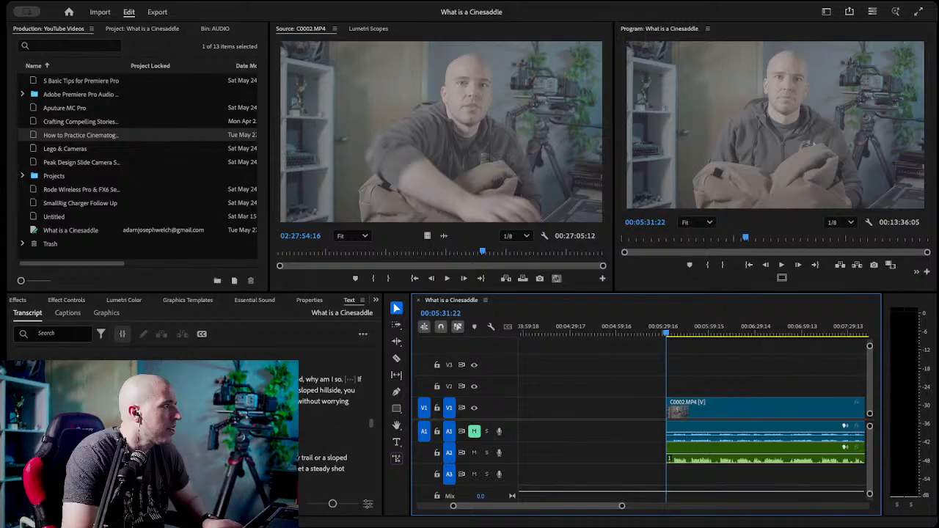
{"action": "scroll", "coordinate": [357, 438], "scroll_direction": "down", "scroll_amount": 2}
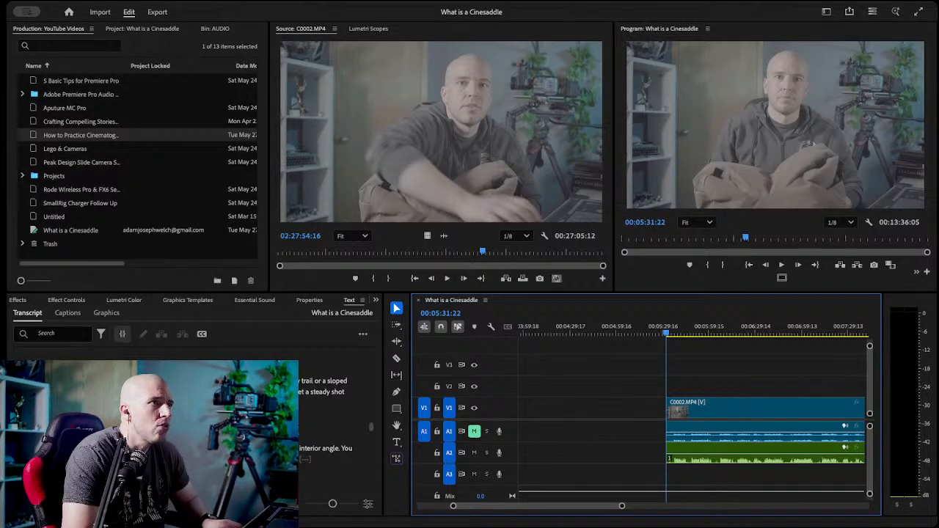
{"action": "left_click", "coordinate": [235, 448]}
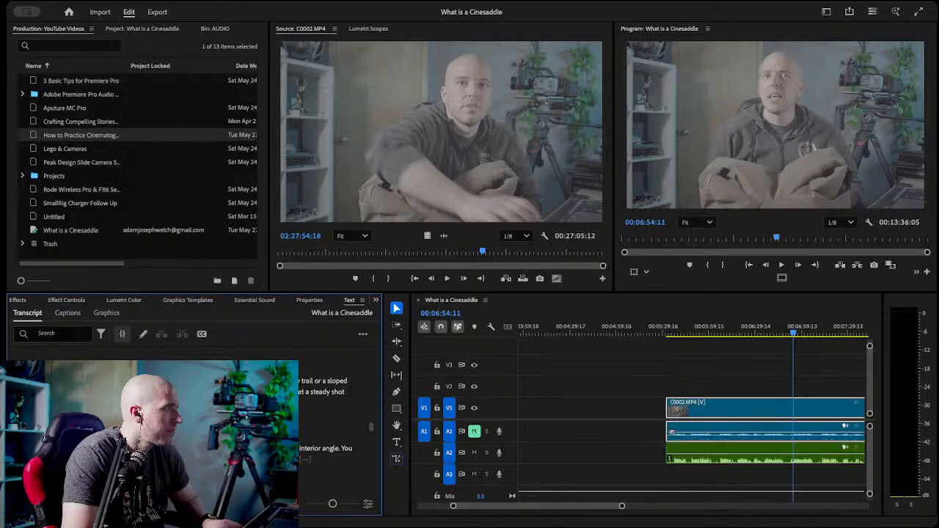
{"action": "key", "text": "c"}
{"action": "left_click", "coordinate": [793, 330]}
{"action": "left_click_drag", "start_coordinate": [793, 330], "coordinate": [790, 331]}
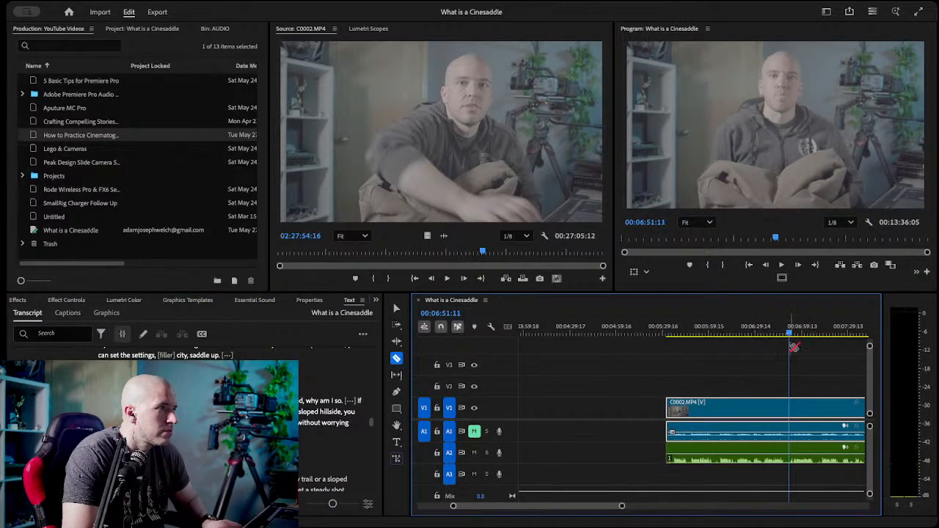
{"action": "left_click", "coordinate": [791, 407]}
Delete the rejected video and audio segment between 00:05:31:22 and 00:06:51:11.
{"action": "key", "text": "space"}
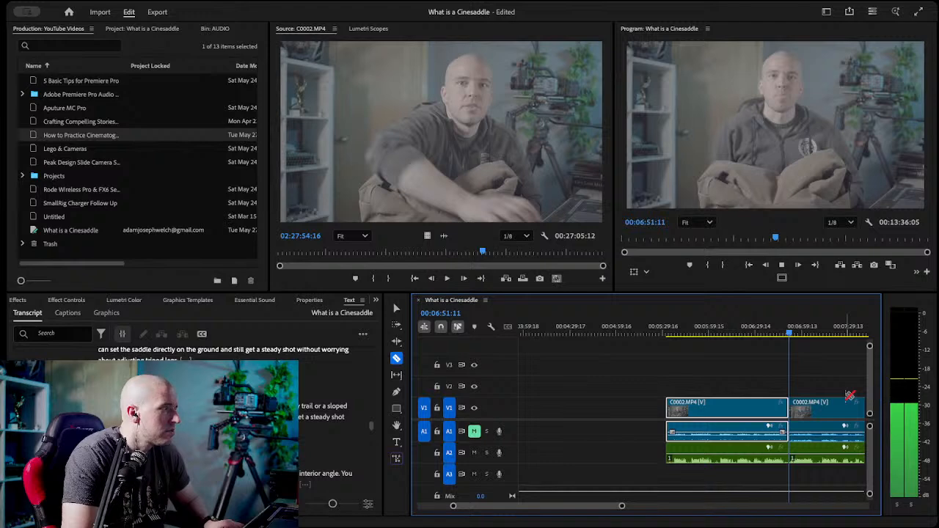
{"action": "key", "text": "v"}
{"action": "left_click", "coordinate": [764, 366]}
{"action": "left_click_drag", "start_coordinate": [714, 381], "coordinate": [749, 470]}
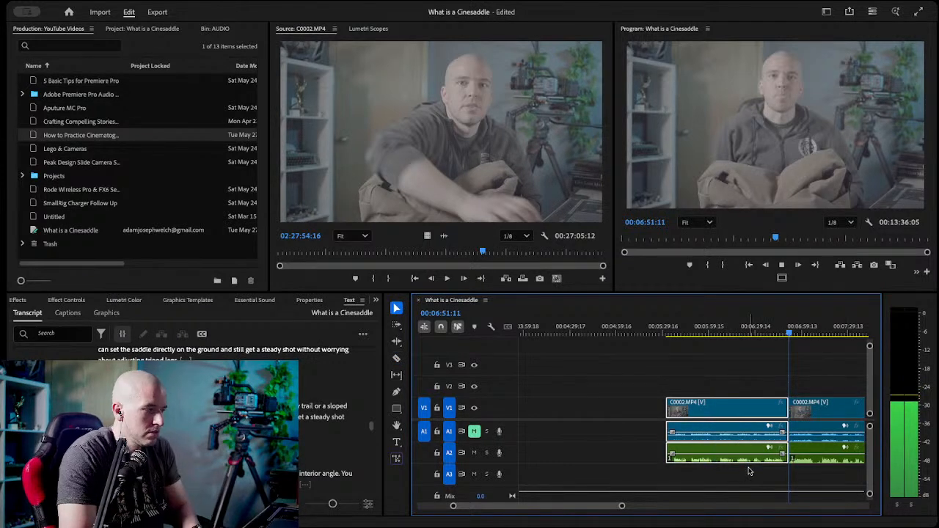
{"action": "key", "text": "Delete"}
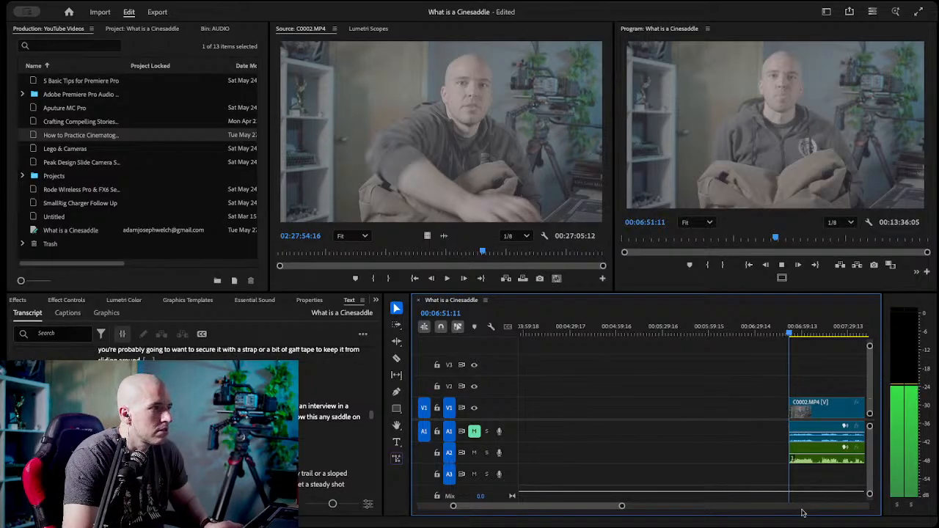
Find where the speech starts in the "interior angle" take and razor the video and A2 audio there, at 00:06:54:11.
{"action": "left_click_drag", "start_coordinate": [622, 506], "coordinate": [554, 510]}
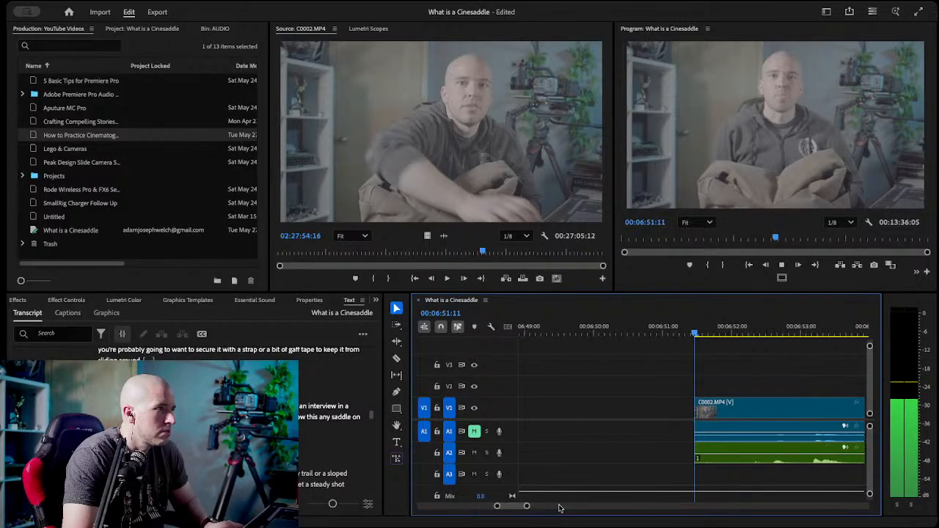
{"action": "left_click", "coordinate": [734, 334]}
{"action": "scroll", "coordinate": [710, 356], "scroll_direction": "right", "scroll_amount": 2}
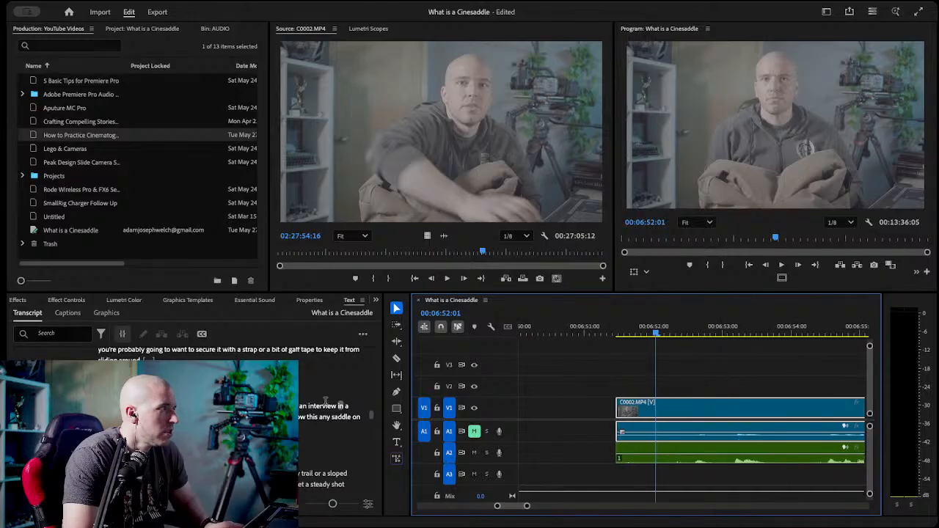
{"action": "left_click", "coordinate": [235, 473]}
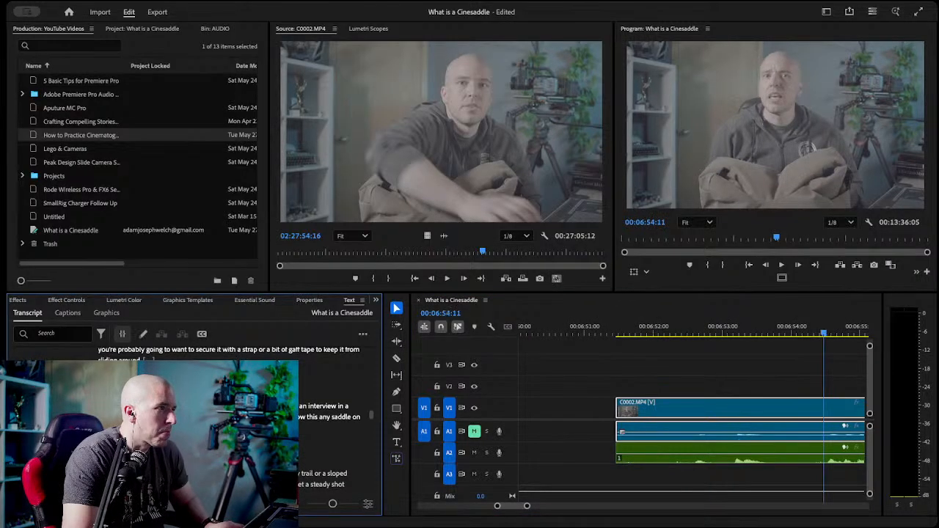
{"action": "key", "text": "c"}
{"action": "left_click", "coordinate": [824, 408]}
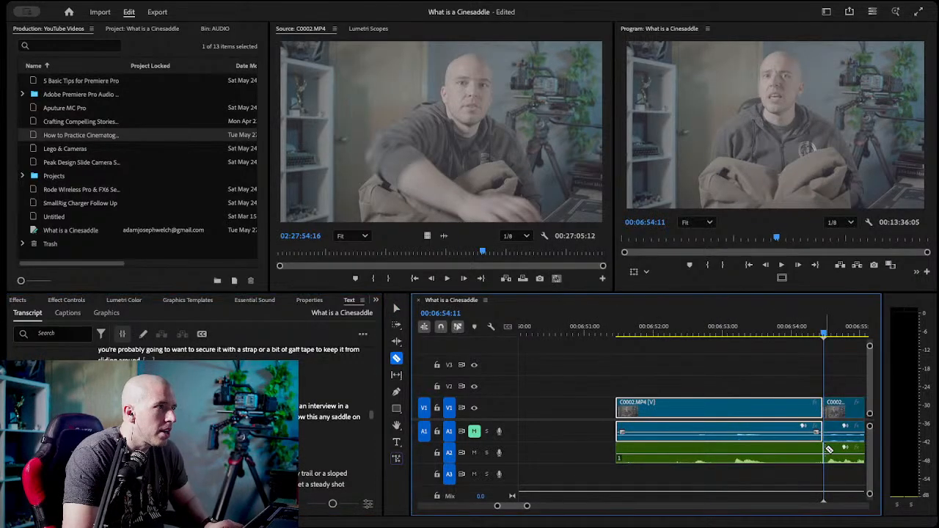
Delete the leftover video and audio segment between 00:06:51:11 and 00:06:54:11.
{"action": "key", "text": "v"}
{"action": "left_click", "coordinate": [718, 435]}
{"action": "key", "text": "Delete"}
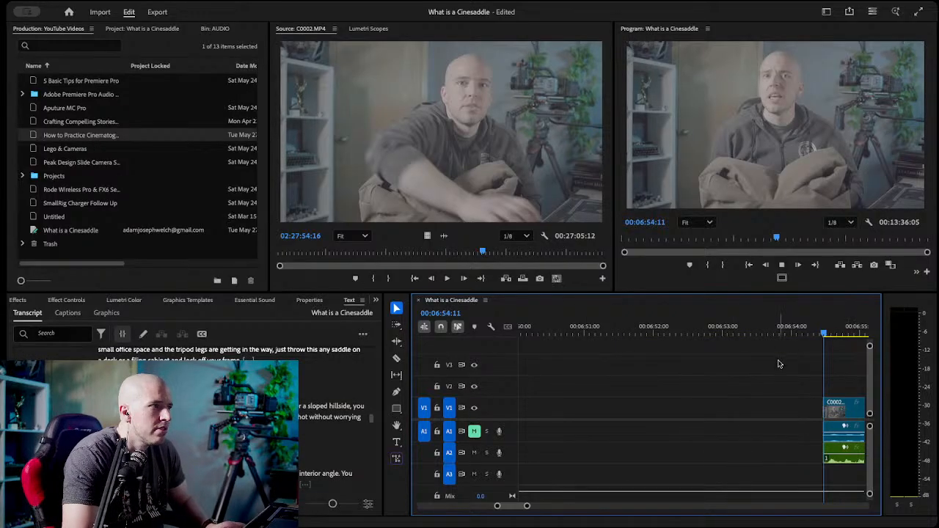
Find the end of the kept take using the transcript and playback, and razor the video and A2 audio there, at 00:07:08:23.
{"action": "key", "text": "space"}
{"action": "left_click_drag", "start_coordinate": [527, 505], "coordinate": [596, 508]}
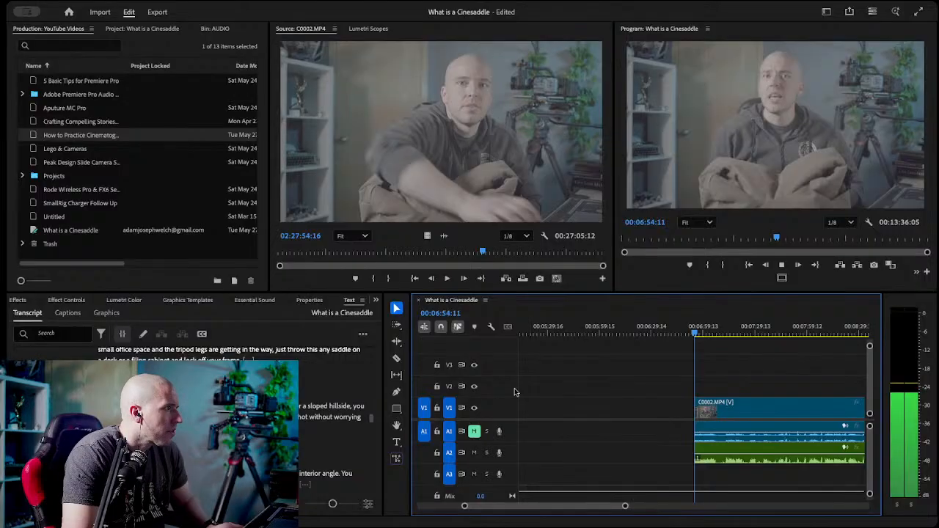
{"action": "left_click", "coordinate": [660, 327]}
{"action": "scroll", "coordinate": [220, 397], "scroll_direction": "up", "scroll_amount": 3}
{"action": "scroll", "coordinate": [220, 396], "scroll_direction": "down", "scroll_amount": 2}
{"action": "left_click", "coordinate": [220, 388]}
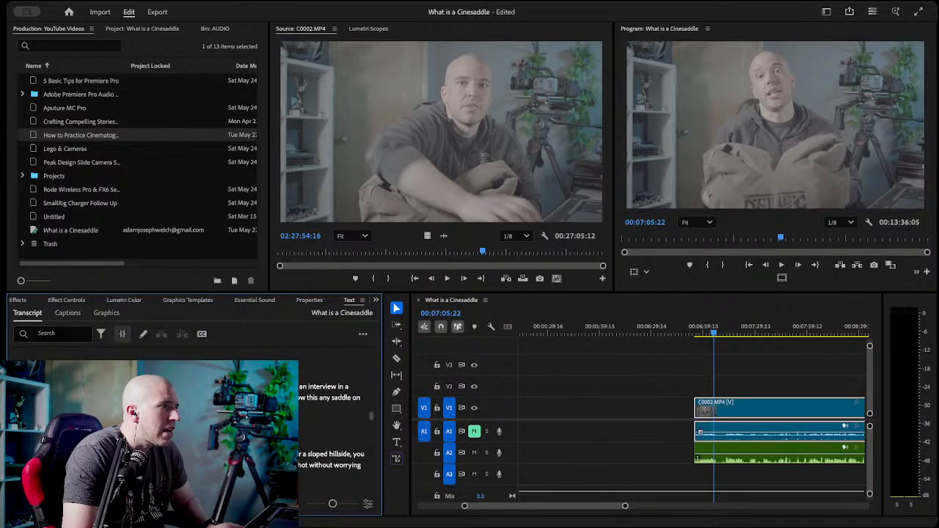
{"action": "left_click", "coordinate": [716, 333]}
{"action": "key", "text": "space"}
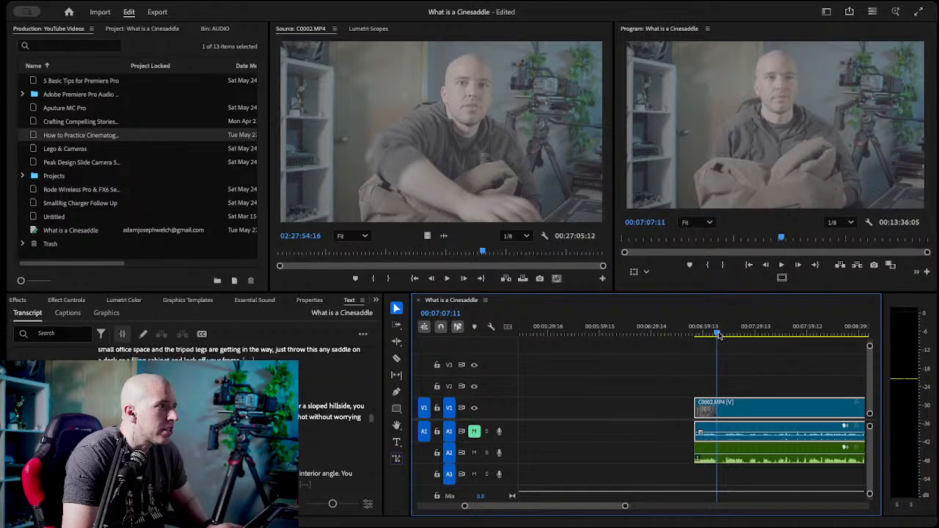
{"action": "key", "text": "c"}
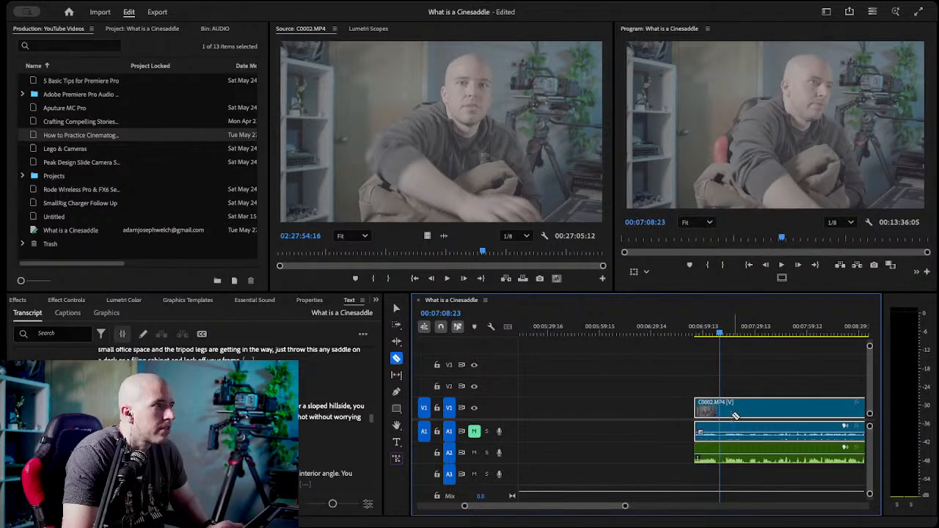
{"action": "left_click", "coordinate": [720, 407]}
{"action": "left_click", "coordinate": [720, 451]}
Move the kept take, video and audio together, earlier into the empty space and ripple delete the gap before it.
{"action": "key", "text": "v"}
{"action": "left_click_drag", "start_coordinate": [659, 366], "coordinate": [715, 462]}
{"action": "left_click_drag", "start_coordinate": [706, 424], "coordinate": [633, 416]}
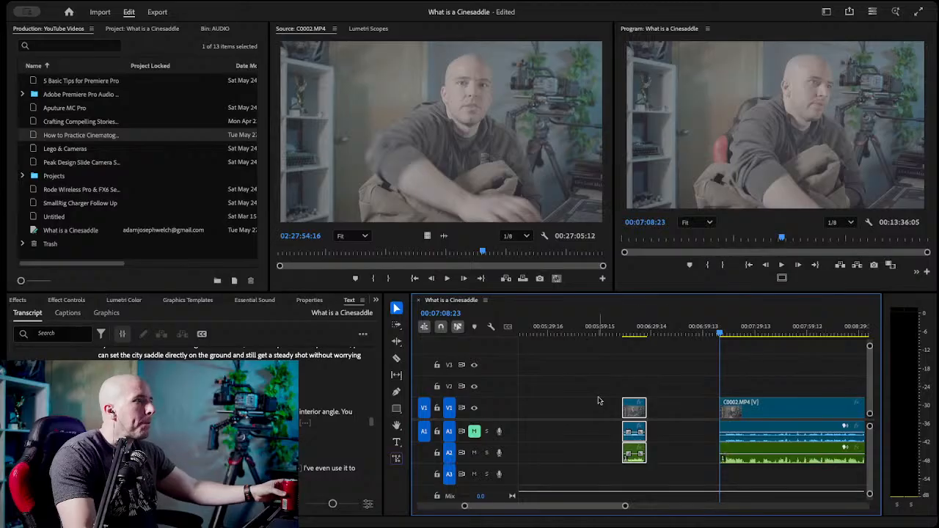
{"action": "scroll", "coordinate": [567, 416], "scroll_direction": "up", "scroll_amount": 2}
{"action": "scroll", "coordinate": [567, 416], "scroll_direction": "up", "scroll_amount": 3}
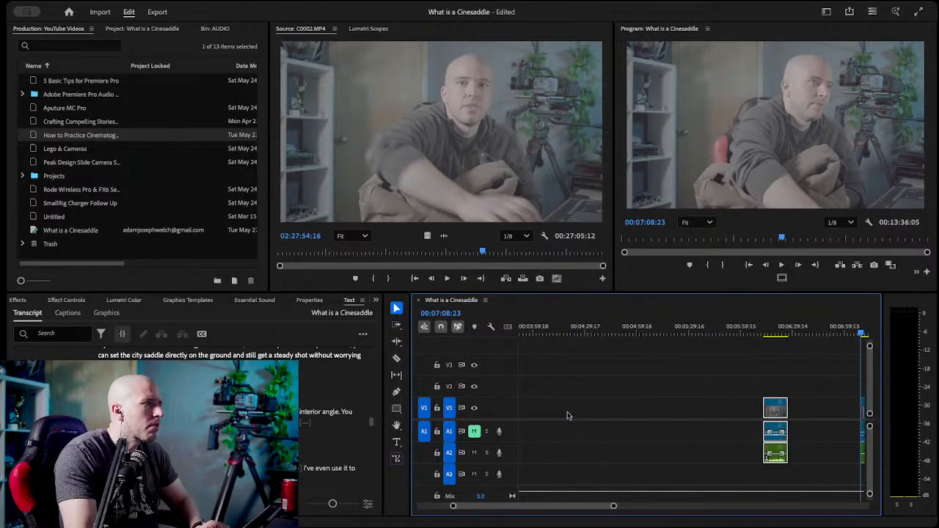
{"action": "left_click", "coordinate": [588, 415]}
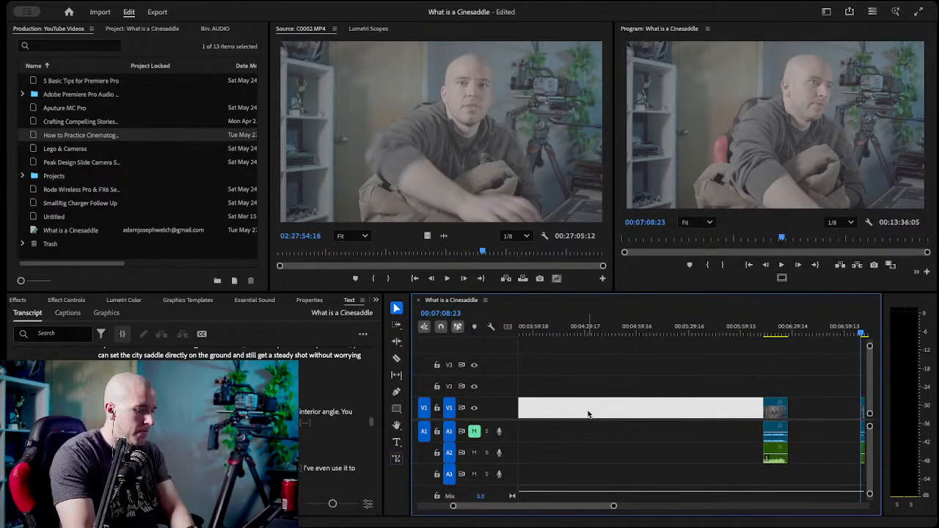
{"action": "key", "text": "Delete"}
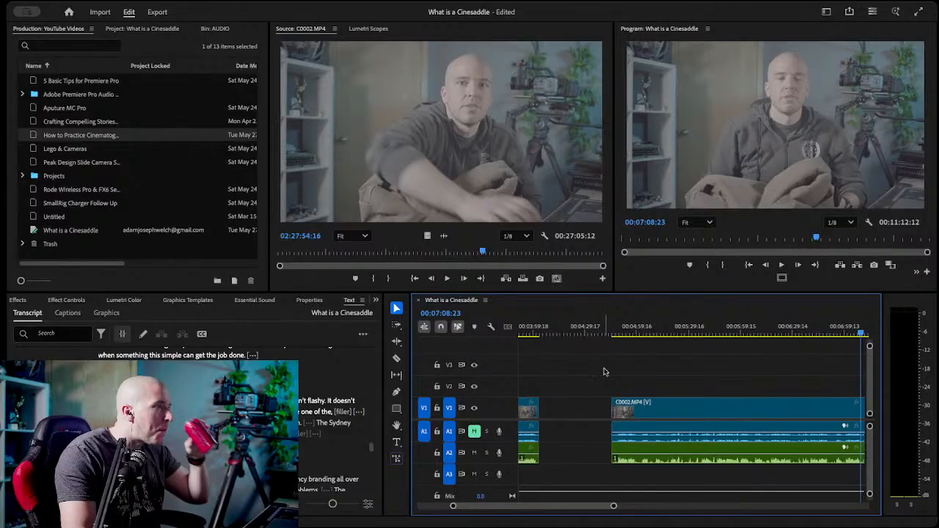
Find the repeated "I've even used it to" take in the transcript and razor the video and A2 audio at its start, at 00:06:17:05.
{"action": "left_click", "coordinate": [613, 332]}
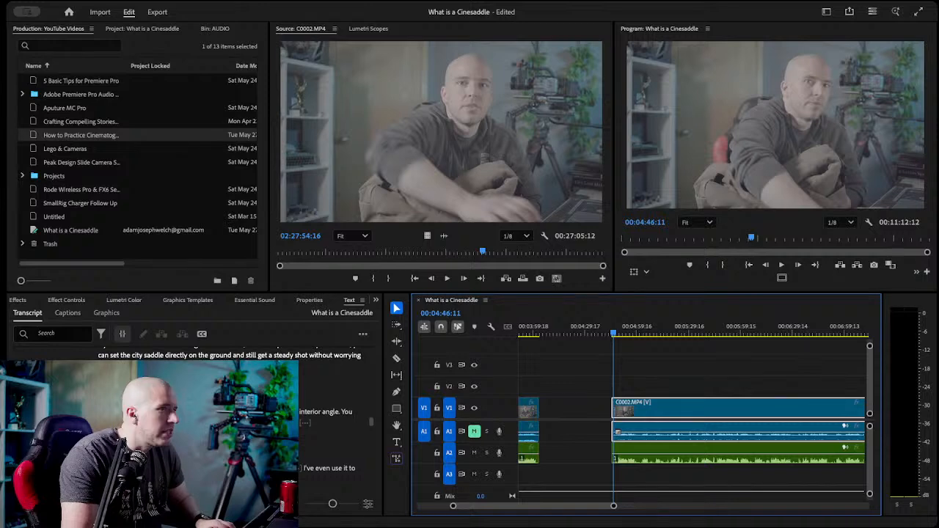
{"action": "scroll", "coordinate": [195, 419], "scroll_direction": "down", "scroll_amount": 10}
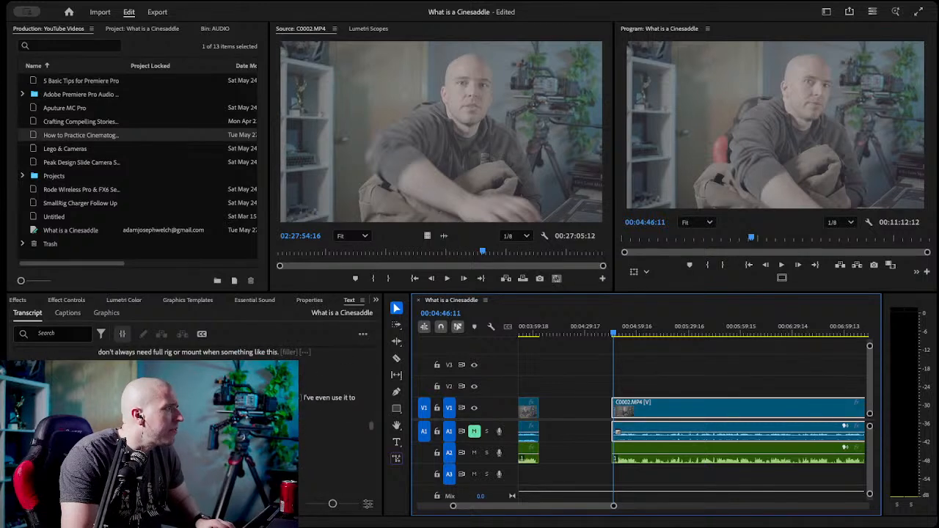
{"action": "scroll", "coordinate": [194, 419], "scroll_direction": "down", "scroll_amount": 5}
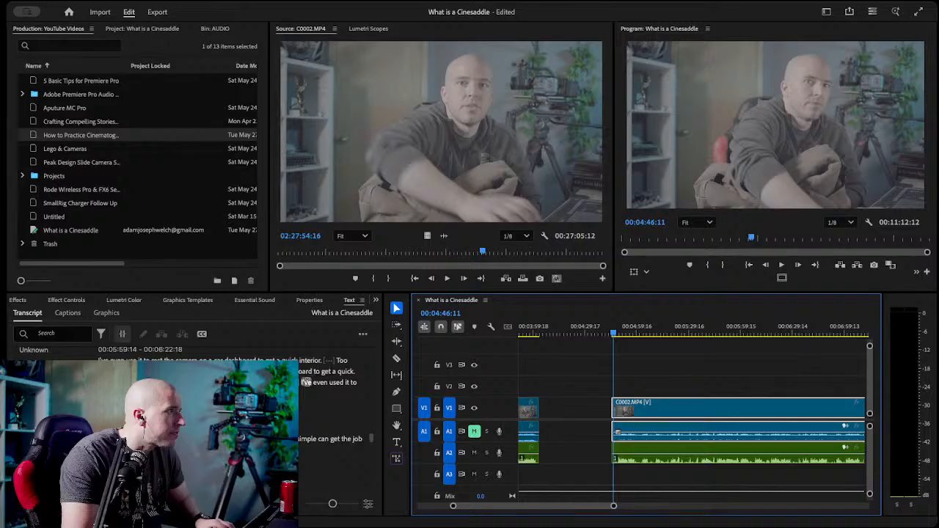
{"action": "left_click", "coordinate": [307, 381]}
{"action": "key", "text": "c"}
{"action": "left_click", "coordinate": [776, 408]}
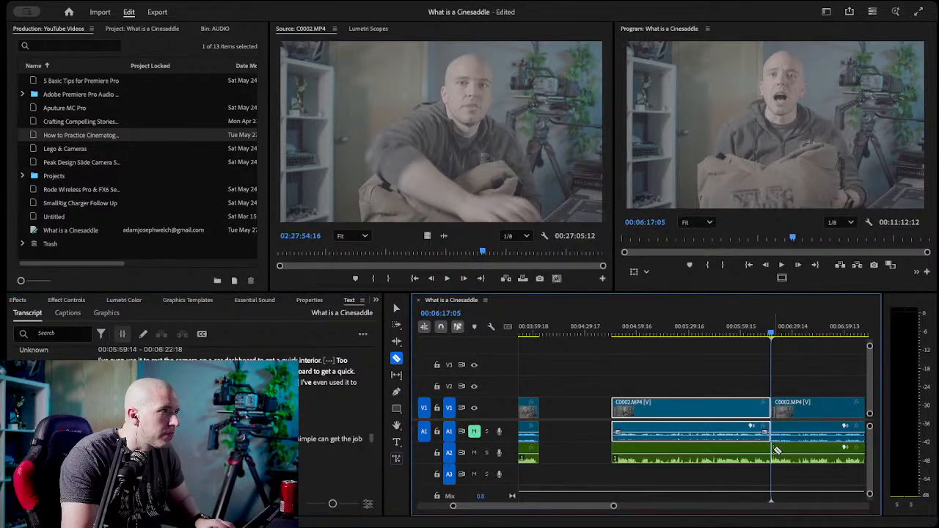
Delete the rejected video and audio segment before 00:06:17:05 and ripple delete the gap it leaves.
{"action": "key", "text": "v"}
{"action": "key", "text": "Delete"}
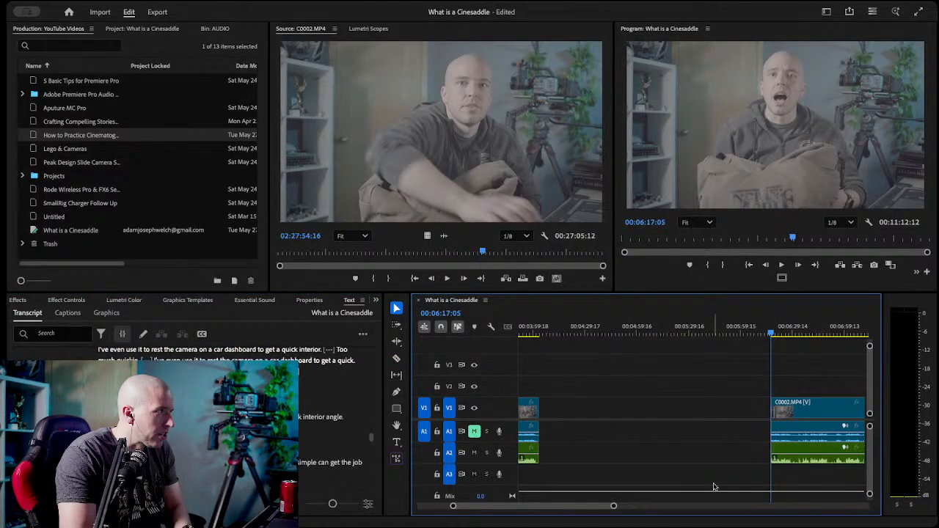
{"action": "left_click", "coordinate": [573, 411]}
{"action": "key", "text": "Delete"}
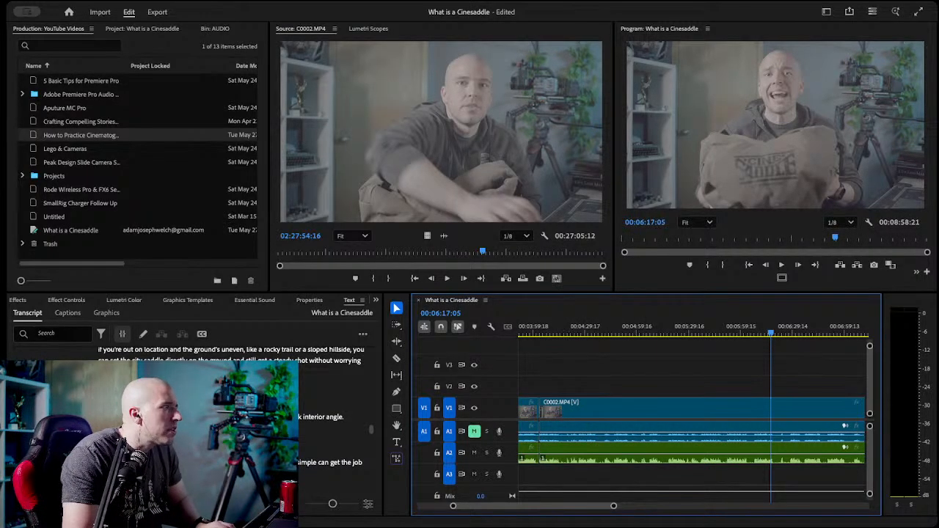
Play through the moved-up take to find its end, razor the video and A2 audio at 00:04:15:09 and save the project.
{"action": "left_click", "coordinate": [190, 440]}
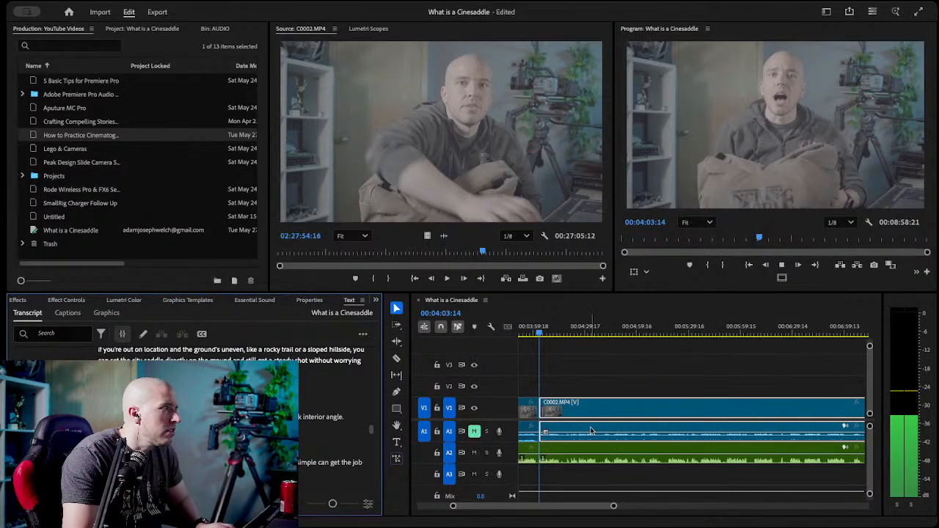
{"action": "left_click", "coordinate": [540, 333]}
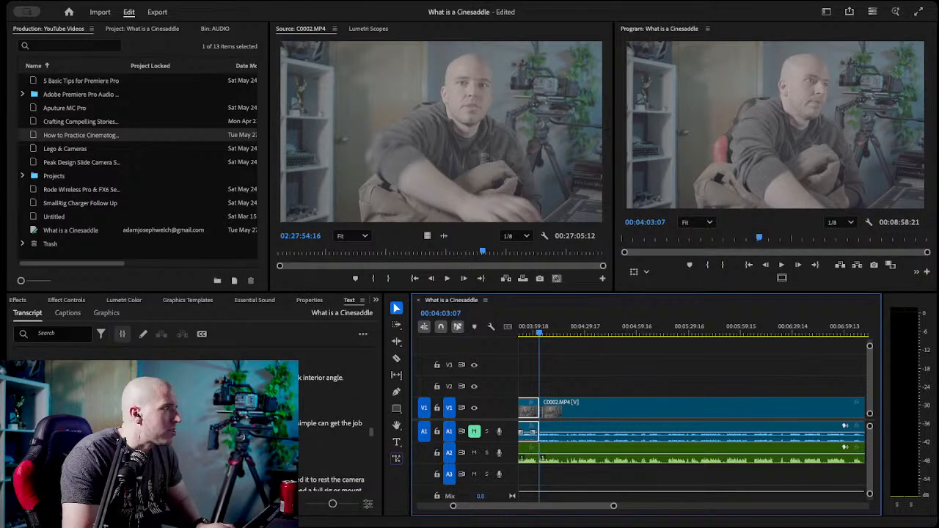
{"action": "left_click", "coordinate": [183, 424]}
{"action": "left_click", "coordinate": [554, 328]}
{"action": "key", "text": "space"}
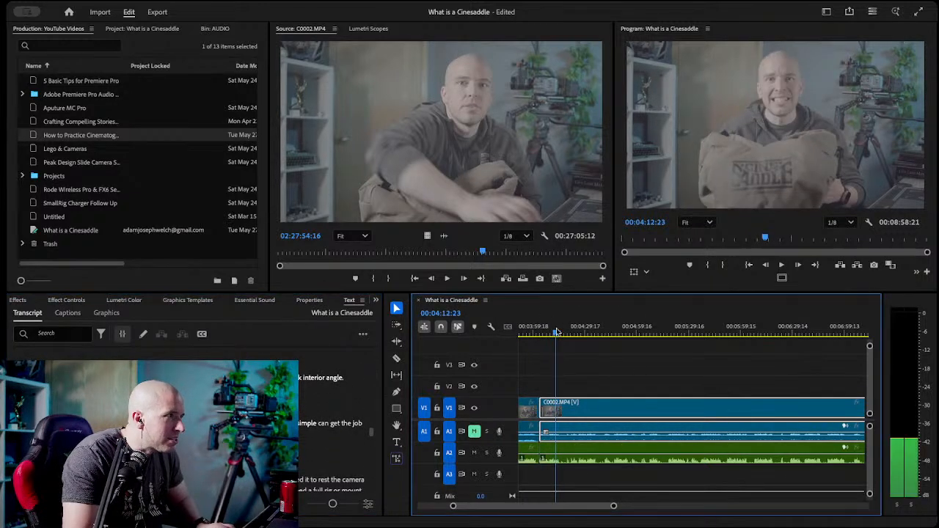
{"action": "key", "text": "space"}
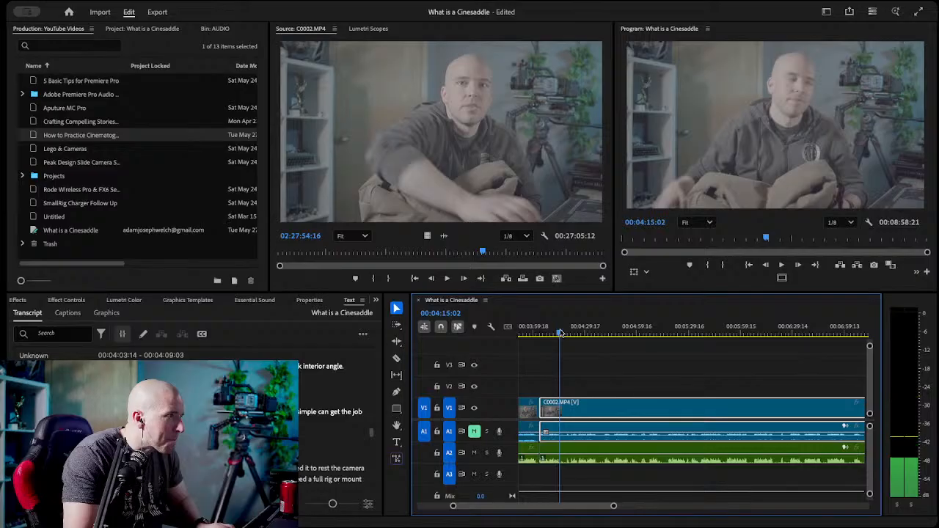
{"action": "key", "text": "c"}
{"action": "left_click", "coordinate": [561, 409]}
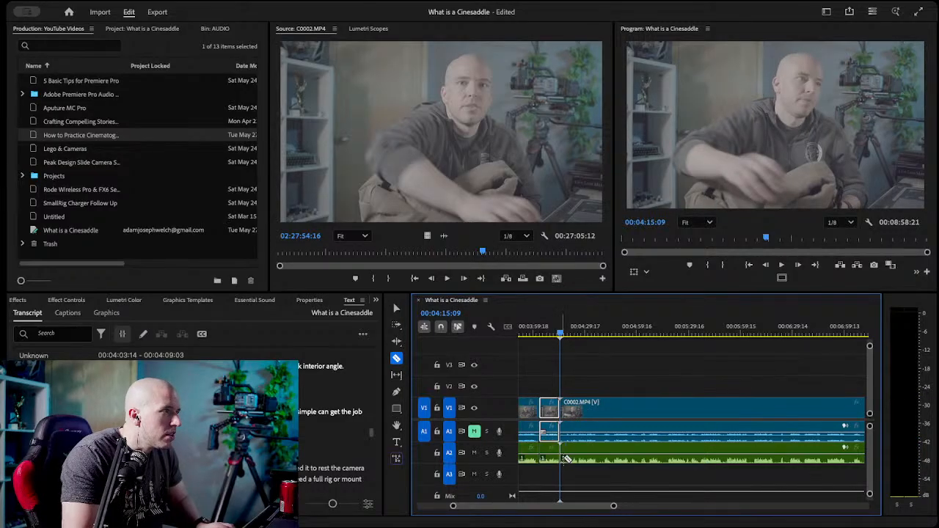
{"action": "key", "text": "v"}
{"action": "key", "text": "ctrl+s"}
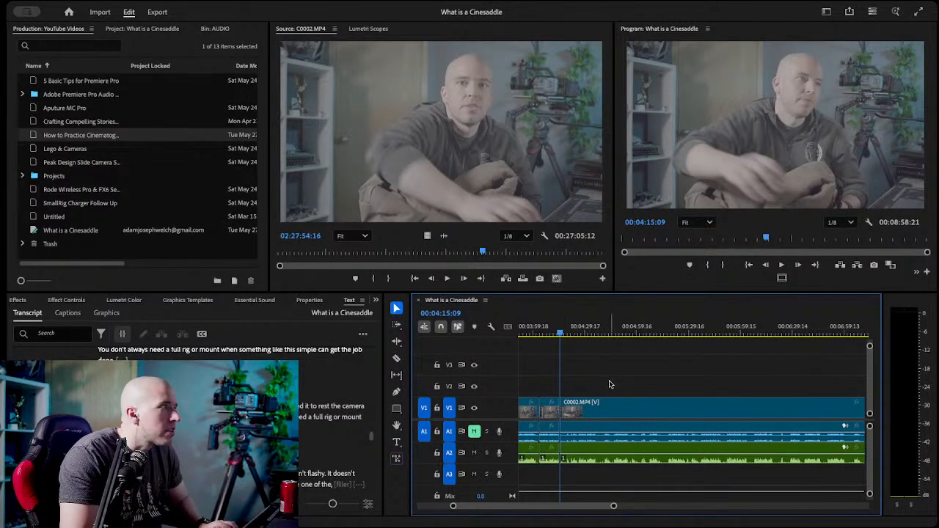
Compare the repeated takes in the transcript and razor the video and A2 audio at the start of the next one, at 00:04:26:05.
{"action": "left_click_drag", "start_coordinate": [558, 335], "coordinate": [562, 336]}
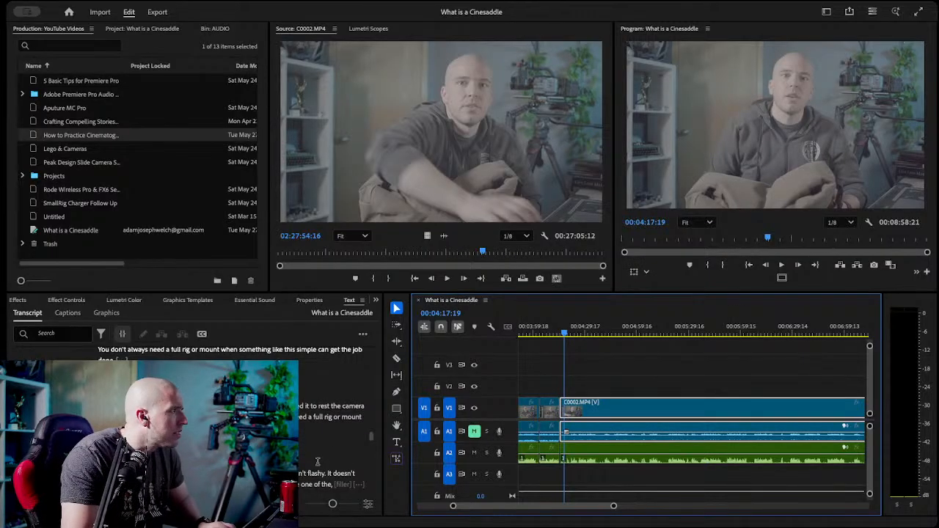
{"action": "scroll", "coordinate": [299, 455], "scroll_direction": "up", "scroll_amount": 2}
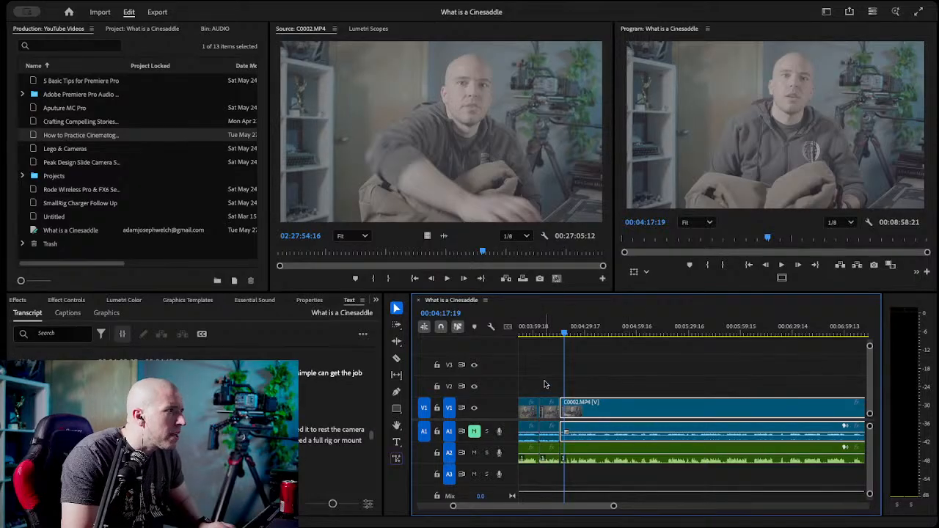
{"action": "left_click", "coordinate": [549, 436]}
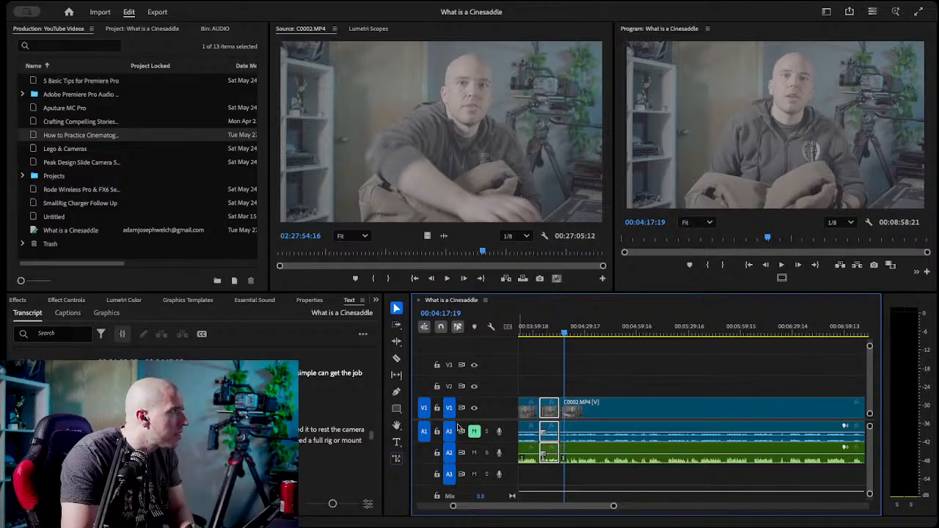
{"action": "scroll", "coordinate": [299, 477], "scroll_direction": "down", "scroll_amount": 4}
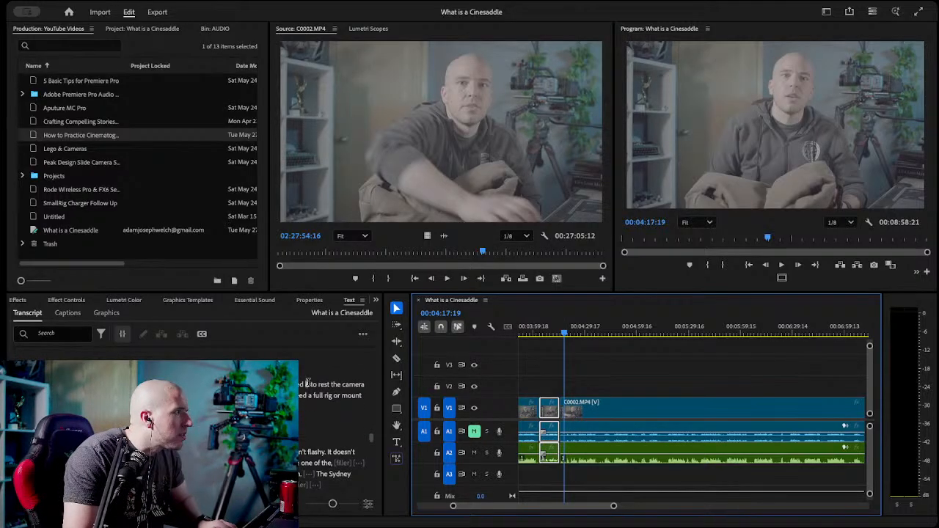
{"action": "left_click", "coordinate": [294, 466]}
{"action": "key", "text": "c"}
{"action": "left_click", "coordinate": [579, 409]}
Delete the rejected video and audio segment between 00:04:15:09 and 00:04:26:05.
{"action": "key", "text": "v"}
{"action": "left_click", "coordinate": [569, 408]}
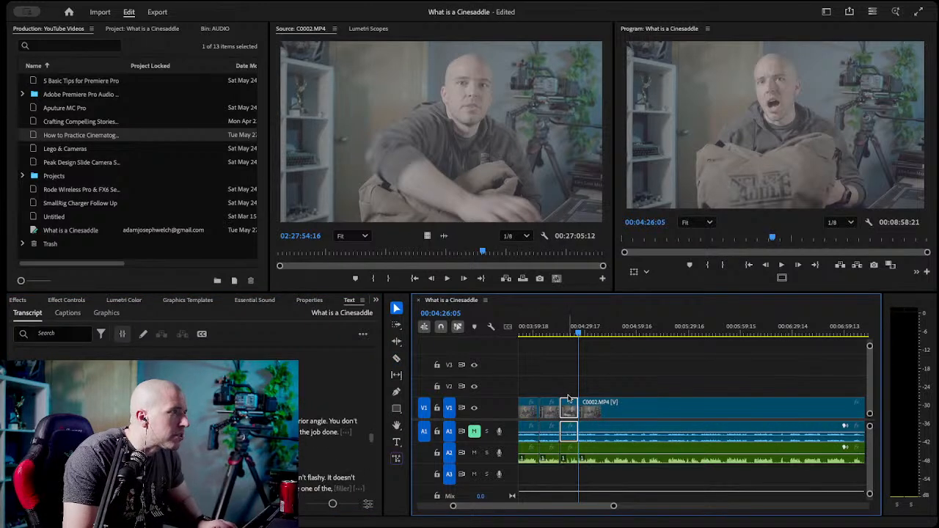
{"action": "key", "text": "Delete"}
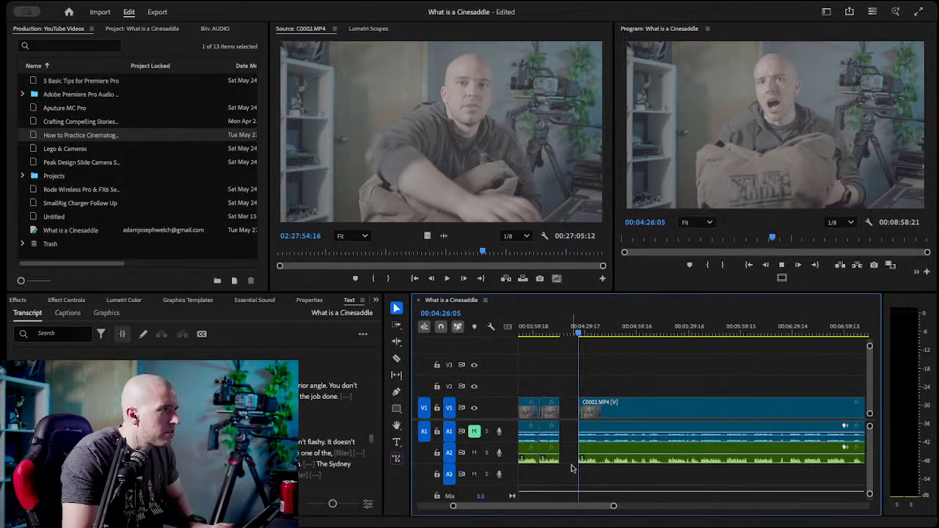
Find the end of the take after "the job done" in the transcript and razor the video and A2 audio there, at 00:04:36:05.
{"action": "key", "text": "space"}
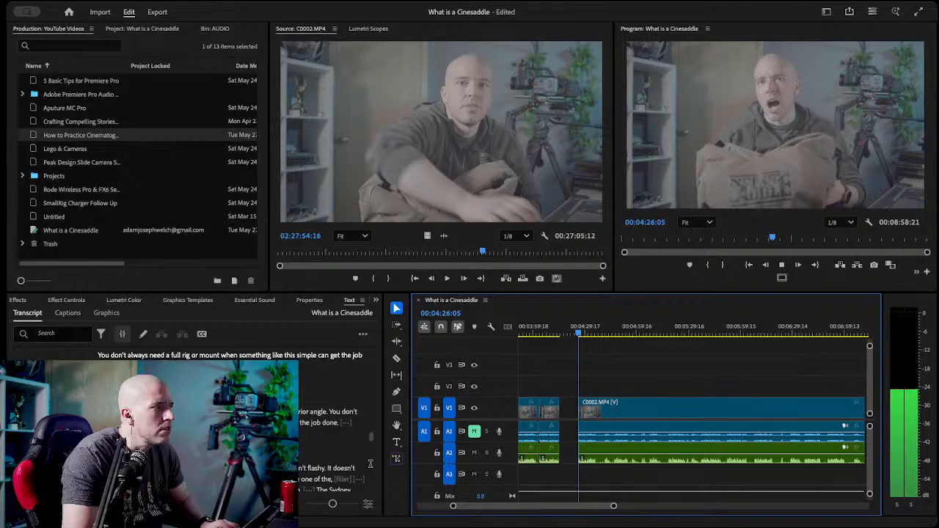
{"action": "key", "text": "space"}
{"action": "left_click", "coordinate": [597, 332]}
{"action": "left_click", "coordinate": [336, 427]}
{"action": "left_click", "coordinate": [335, 427]}
{"action": "left_click", "coordinate": [597, 334]}
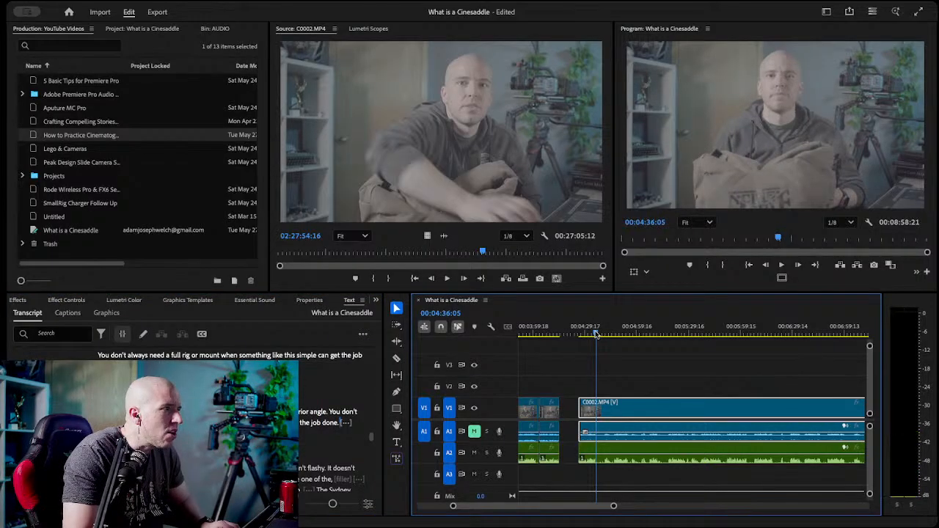
{"action": "key", "text": "c"}
{"action": "left_click", "coordinate": [598, 408]}
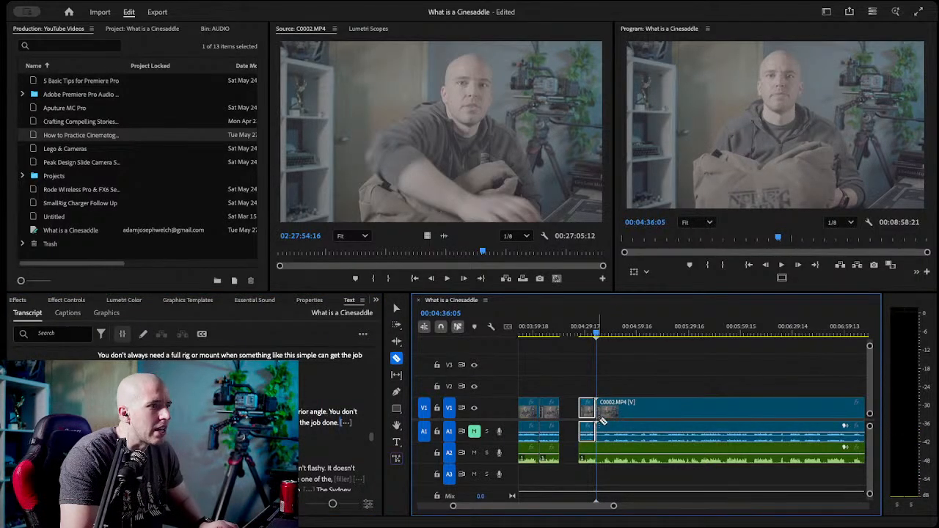
{"action": "key", "text": "v"}
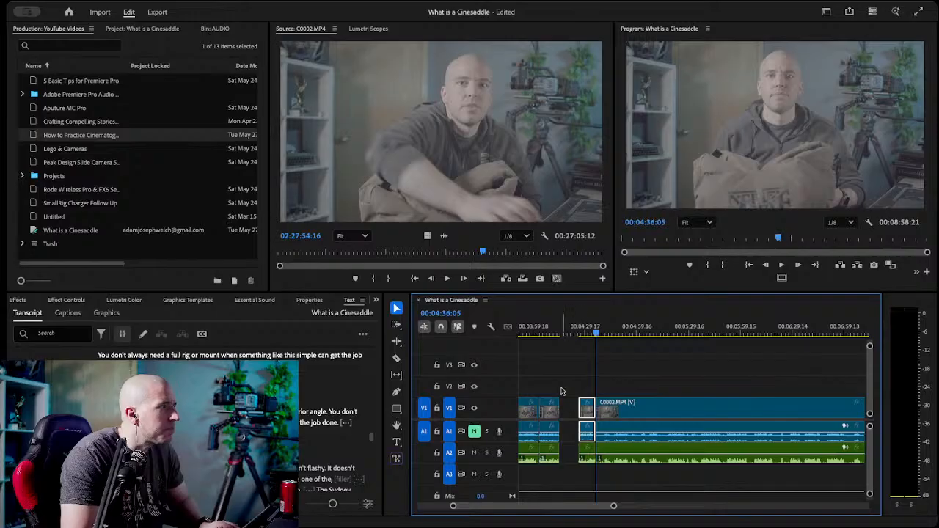
Check the earlier take at 00:04:08:03, delete its video and A2 audio and close the gap before the next take.
{"action": "left_click", "coordinate": [548, 334]}
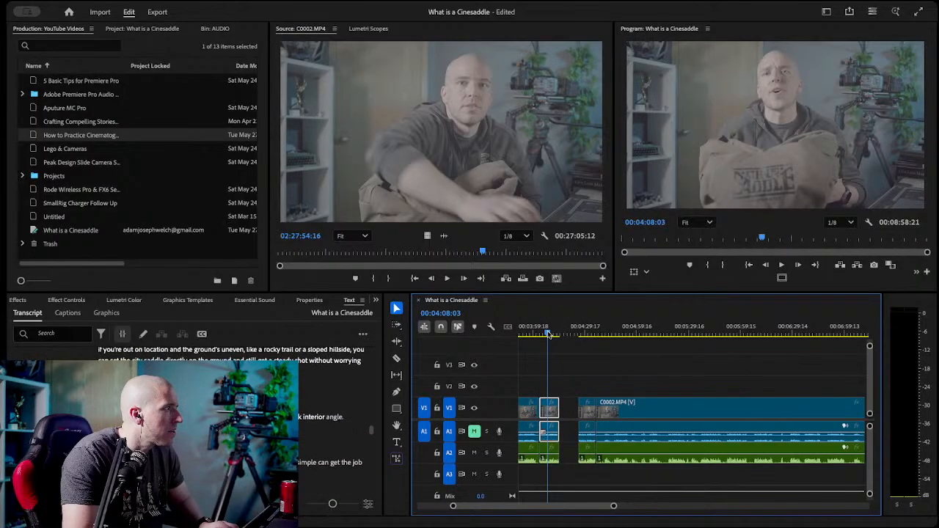
{"action": "left_click_drag", "start_coordinate": [559, 408], "coordinate": [551, 408]}
{"action": "left_click", "coordinate": [549, 411]}
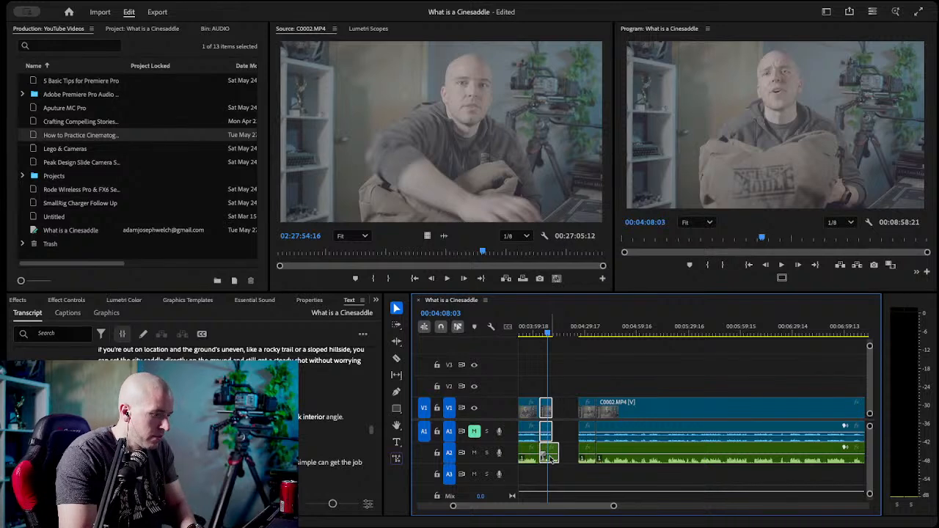
{"action": "key", "text": "Delete"}
{"action": "left_click", "coordinate": [548, 414]}
{"action": "key", "text": "Delete"}
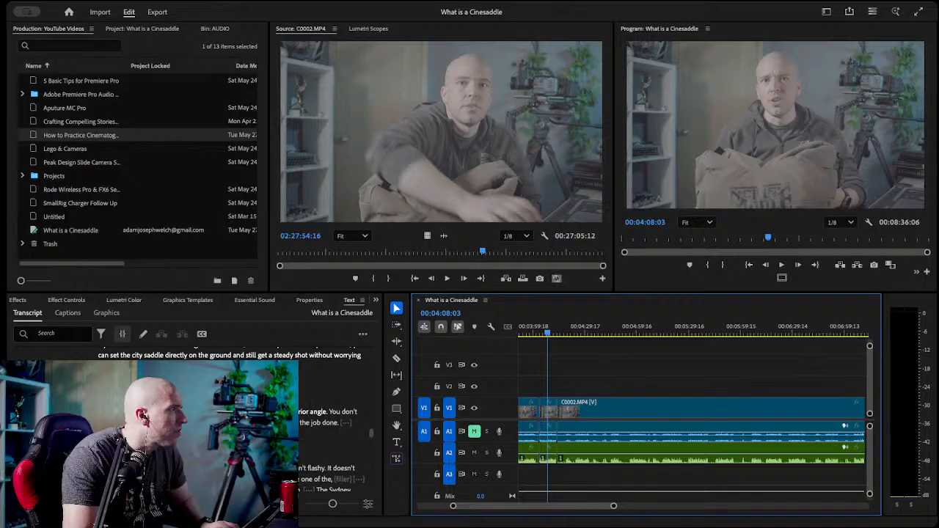
Find the last "fancy branding all over it" take in the transcript and razor the video and A2 audio at its start, 00:05:44:22.
{"action": "scroll", "coordinate": [242, 422], "scroll_direction": "down", "scroll_amount": 1}
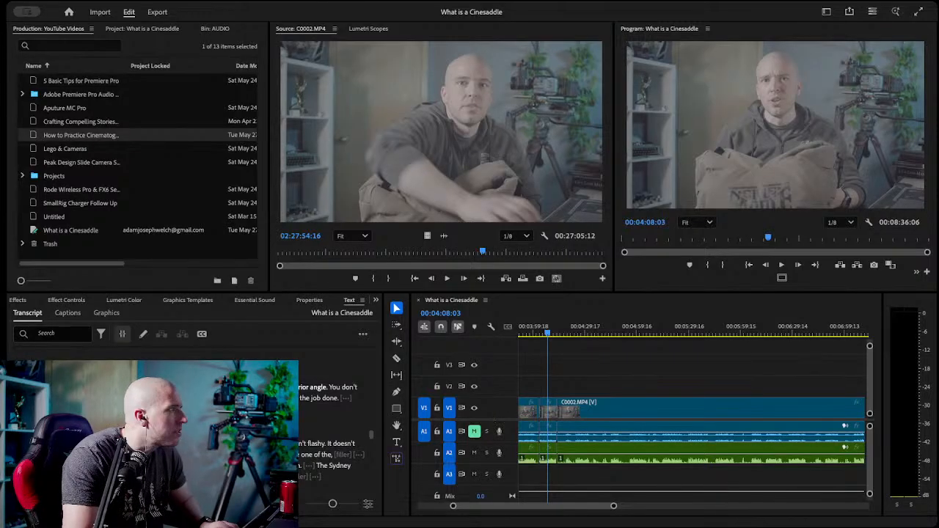
{"action": "scroll", "coordinate": [330, 426], "scroll_direction": "down", "scroll_amount": 5}
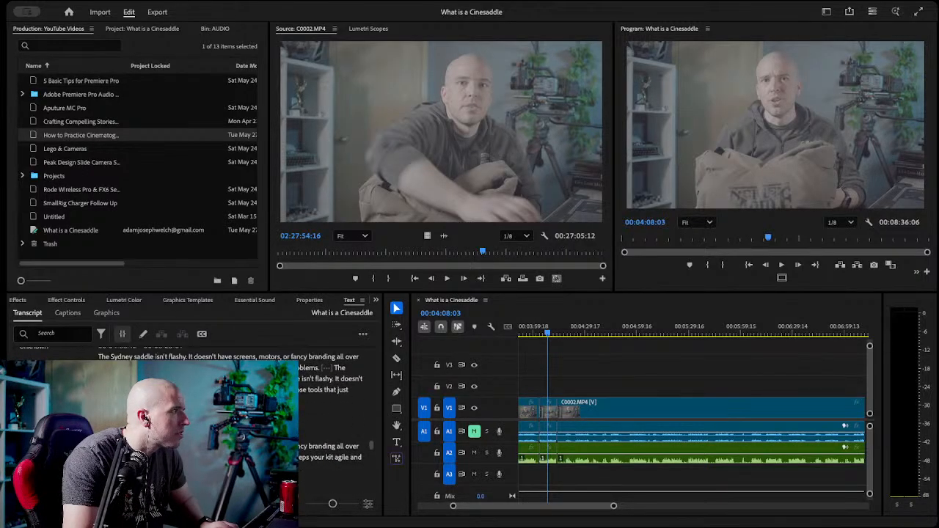
{"action": "scroll", "coordinate": [330, 425], "scroll_direction": "down", "scroll_amount": 4}
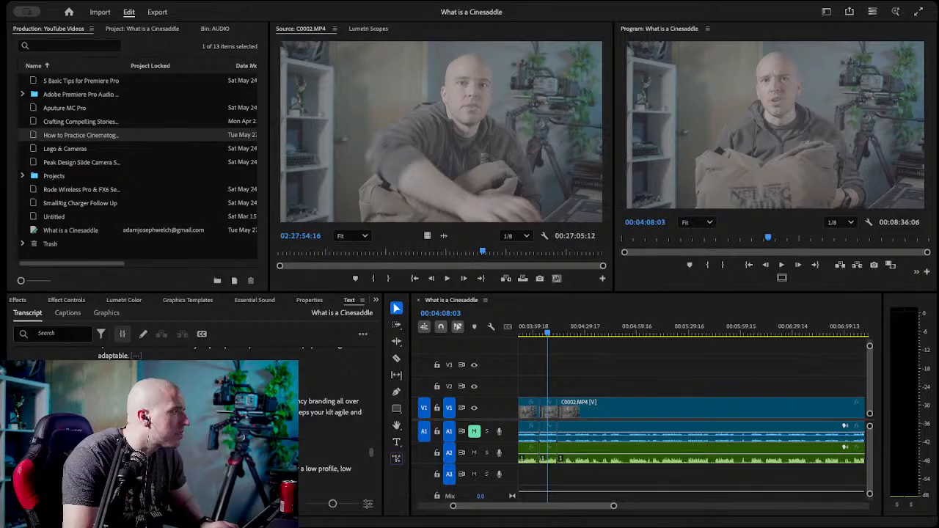
{"action": "left_click", "coordinate": [331, 426]}
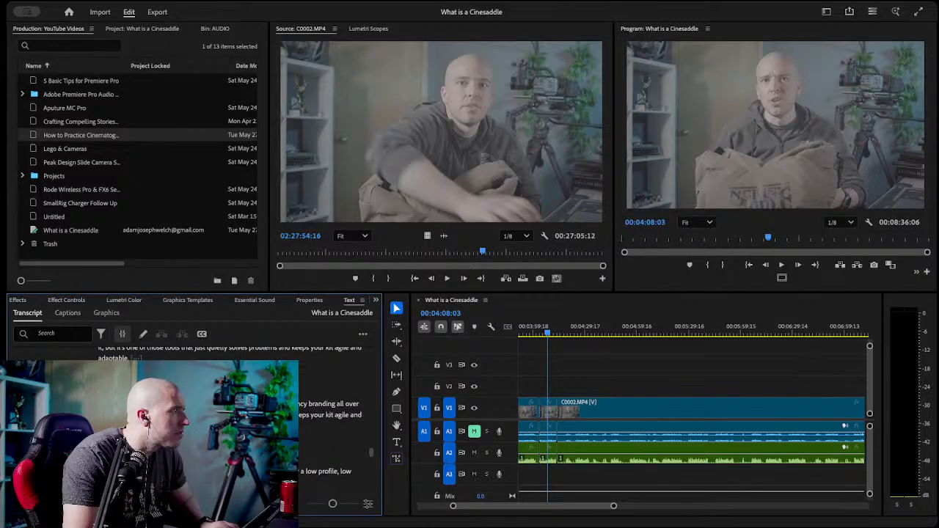
{"action": "left_click", "coordinate": [562, 432]}
{"action": "key", "text": "c"}
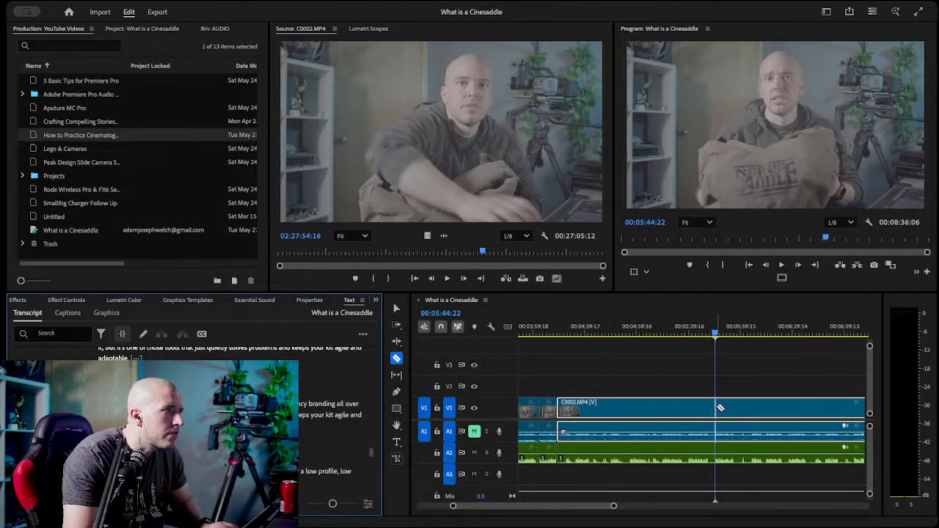
{"action": "left_click", "coordinate": [716, 408]}
{"action": "key", "text": "v"}
{"action": "left_click", "coordinate": [682, 380]}
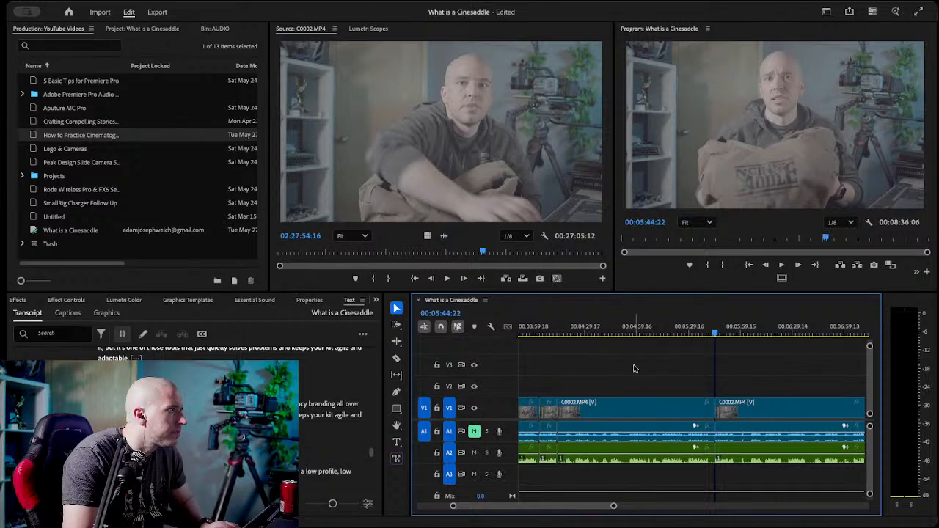
Play through the take from 00:05:44:22 to find its end and razor the video and A2 audio at 00:05:57:02.
{"action": "key", "text": "space"}
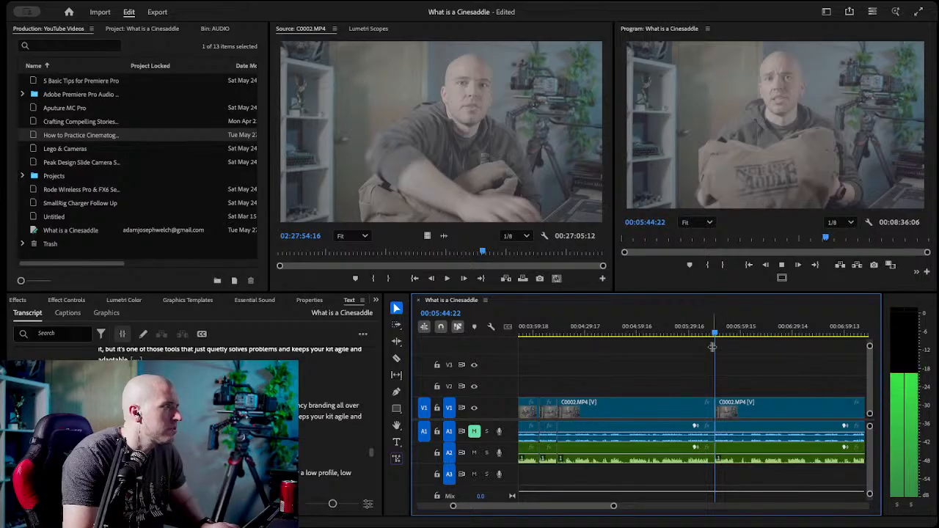
{"action": "key", "text": "space"}
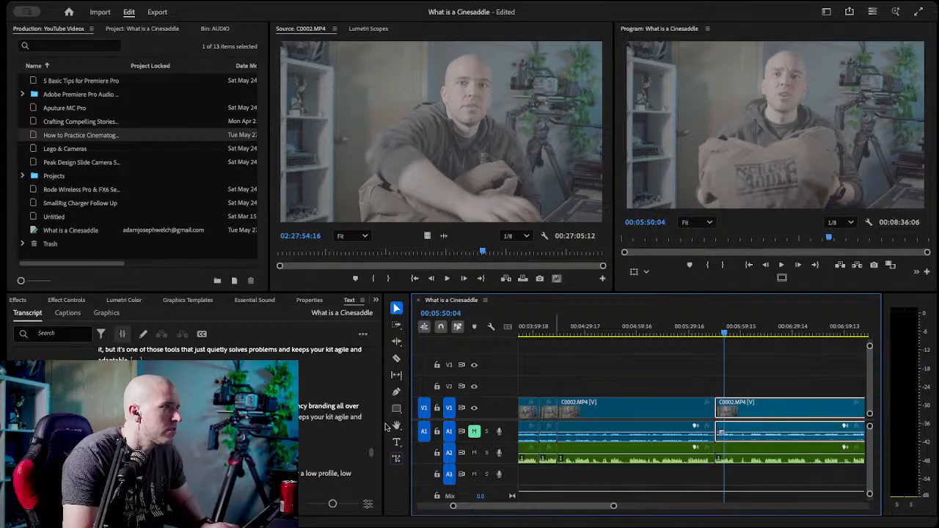
{"action": "left_click", "coordinate": [302, 416]}
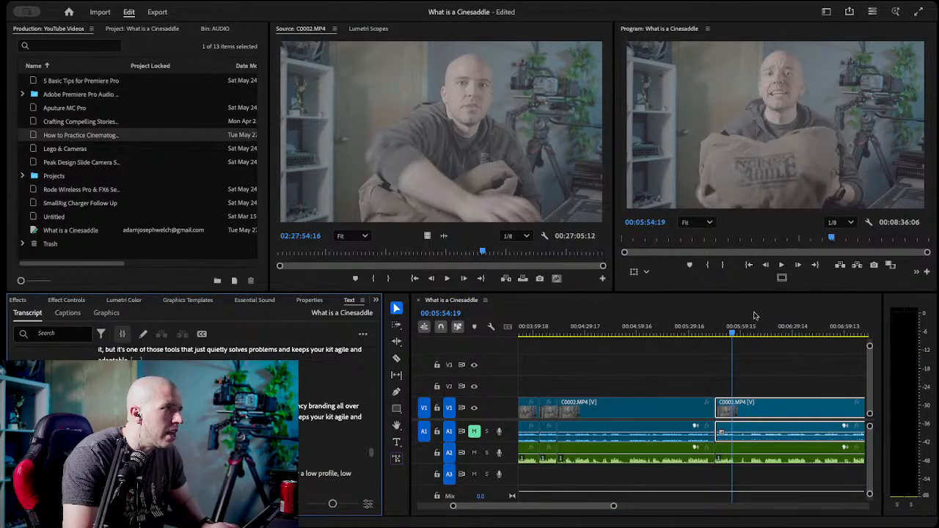
{"action": "left_click_drag", "start_coordinate": [730, 334], "coordinate": [736, 334]}
{"action": "key", "text": "c"}
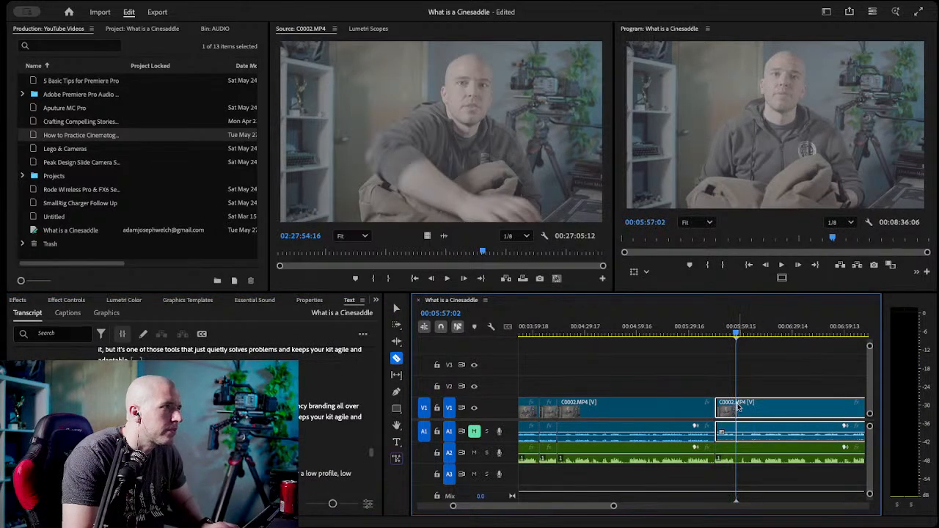
{"action": "left_click", "coordinate": [737, 408]}
Delete the rejected video and audio segment before the 00:05:44:22 cut and close the gap it leaves.
{"action": "key", "text": "v"}
{"action": "left_click", "coordinate": [642, 458]}
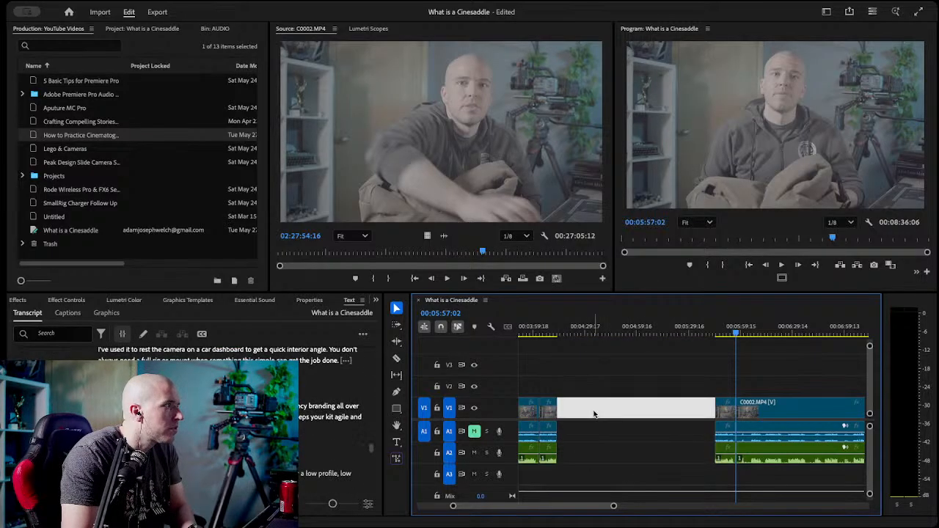
{"action": "key", "text": "shift+Delete"}
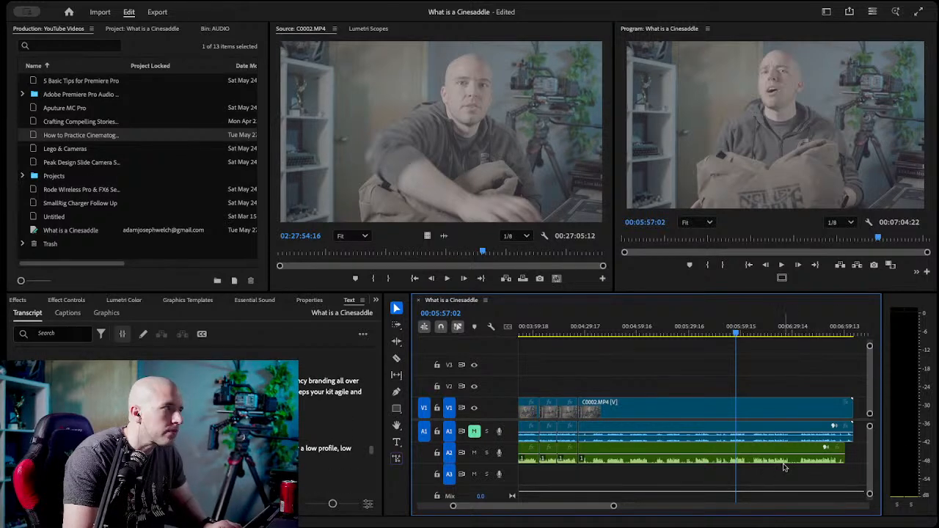
Find the last "working solo, shooting content on the go" take in the transcript and razor the video and A2 audio at 00:04:55:22.
{"action": "scroll", "coordinate": [221, 425], "scroll_direction": "down", "scroll_amount": 3}
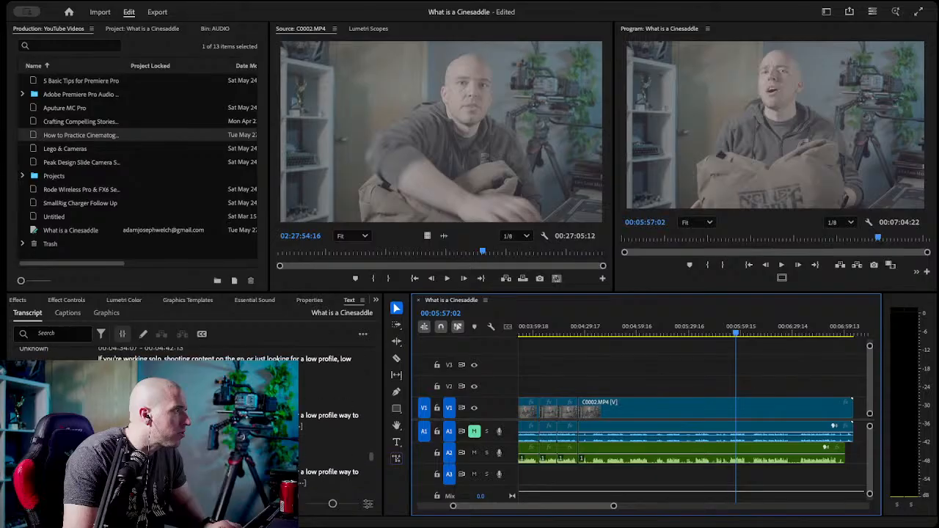
{"action": "left_click", "coordinate": [220, 426]}
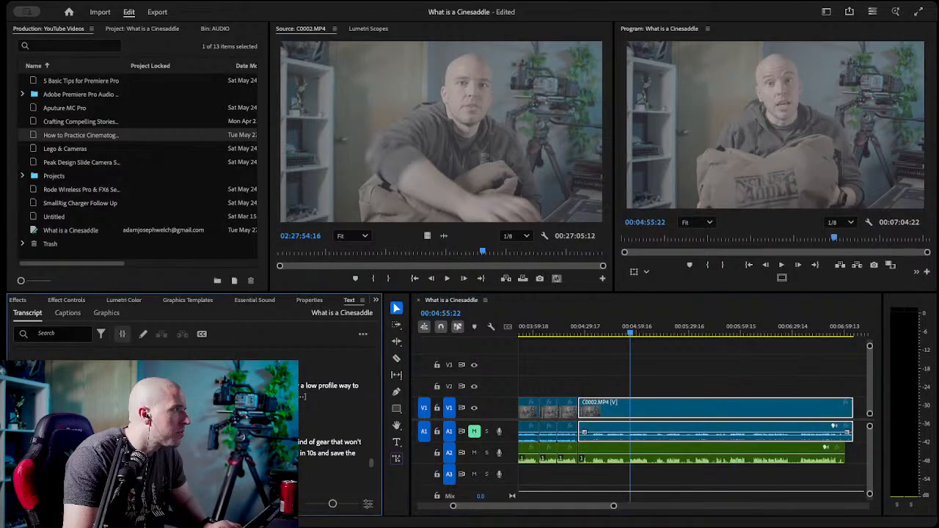
{"action": "key", "text": "c"}
{"action": "left_click", "coordinate": [630, 408]}
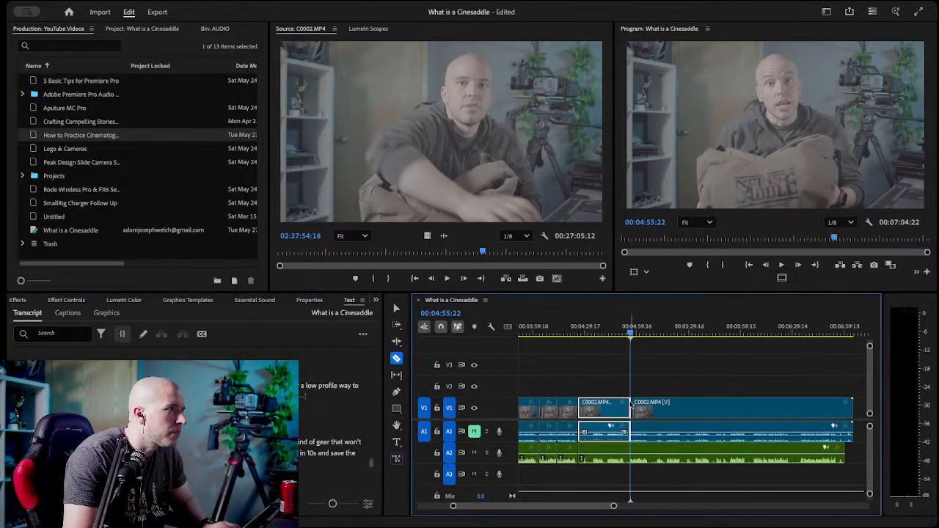
{"action": "key", "text": "v"}
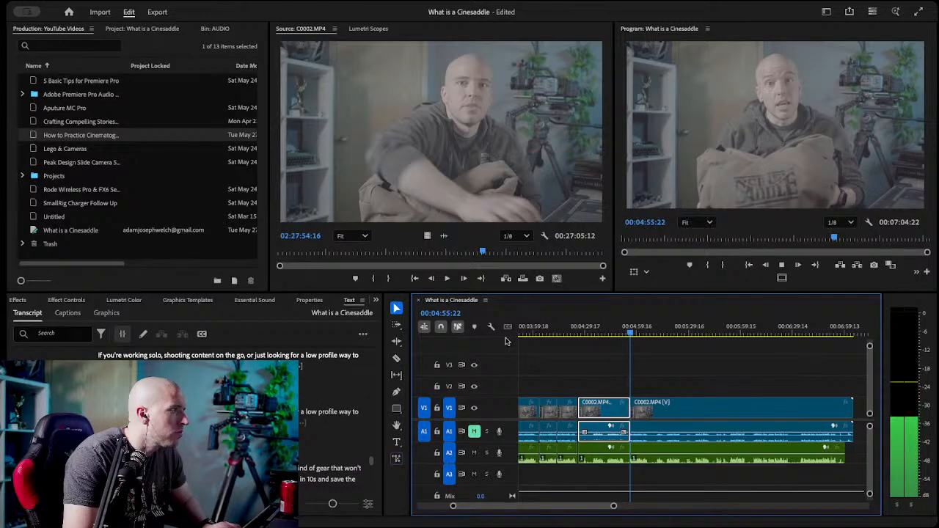
Find the end of the take starting at 00:04:55:22 and razor the video and A2 audio at 00:05:06:02.
{"action": "left_click", "coordinate": [635, 331]}
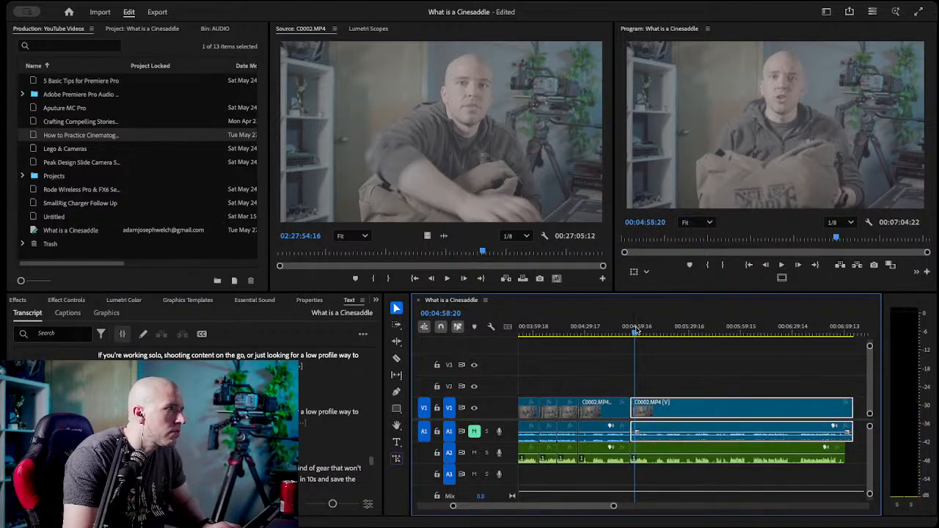
{"action": "left_click", "coordinate": [648, 334]}
{"action": "key", "text": "c"}
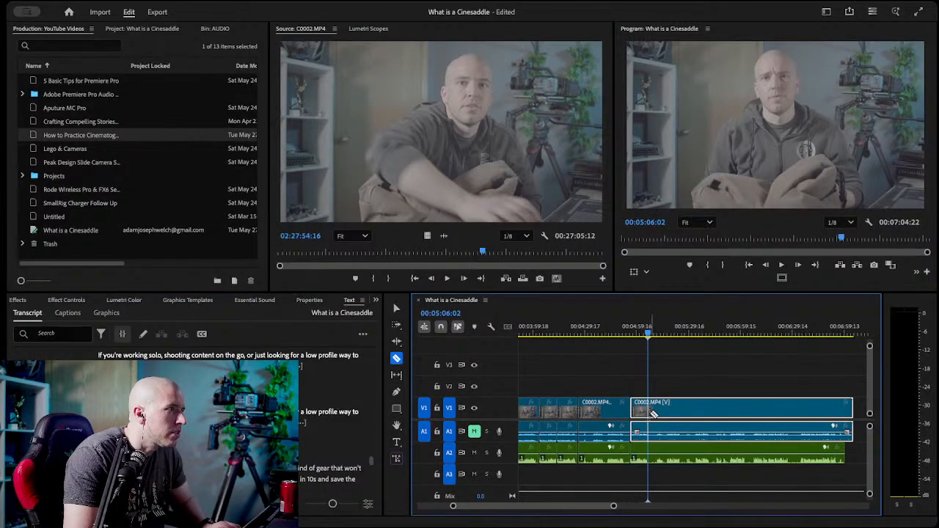
{"action": "left_click", "coordinate": [648, 414]}
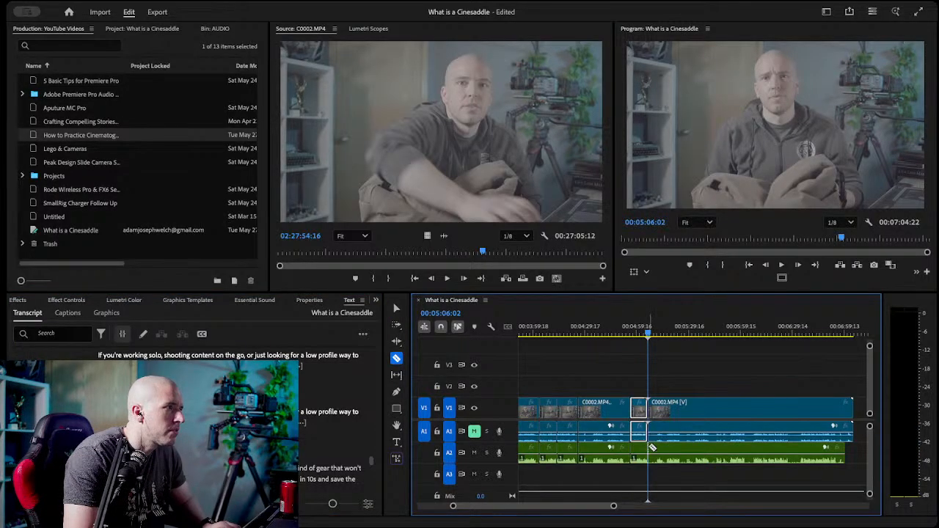
{"action": "key", "text": "v"}
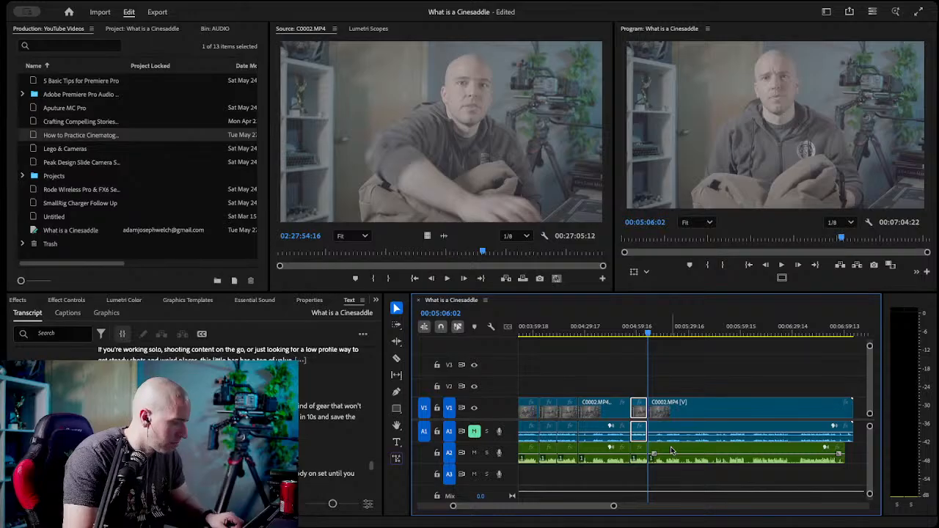
Delete the rejected video and audio segment just before the 00:04:55:22 cut and close the resulting gap.
{"action": "left_click_drag", "start_coordinate": [612, 383], "coordinate": [594, 446]}
{"action": "key", "text": "backslash"}
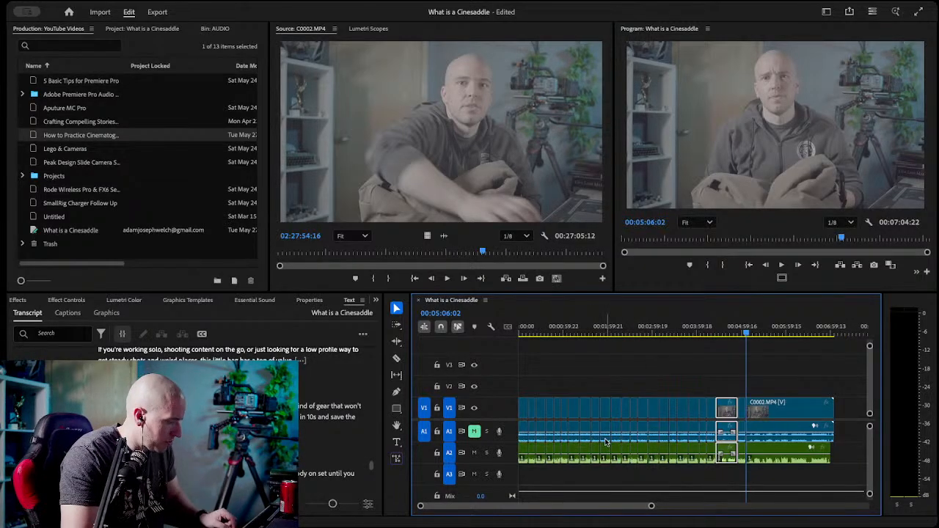
{"action": "left_click_drag", "start_coordinate": [651, 506], "coordinate": [542, 507]}
{"action": "key", "text": "c"}
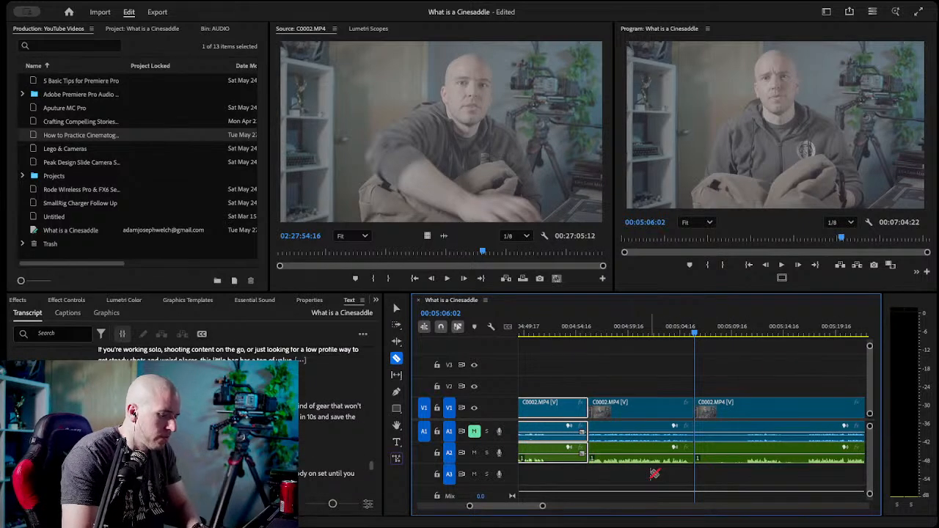
{"action": "key", "text": "minus"}
{"action": "key", "text": "v"}
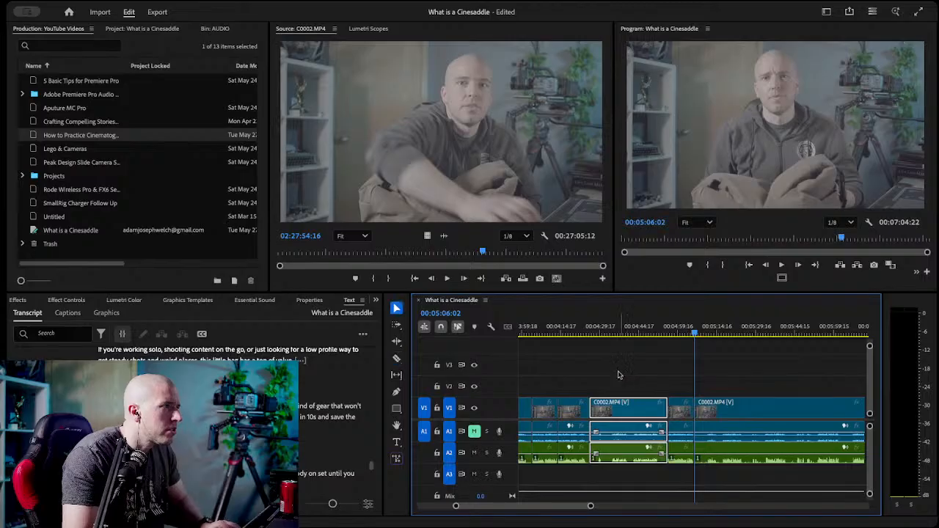
{"action": "key", "text": "Delete"}
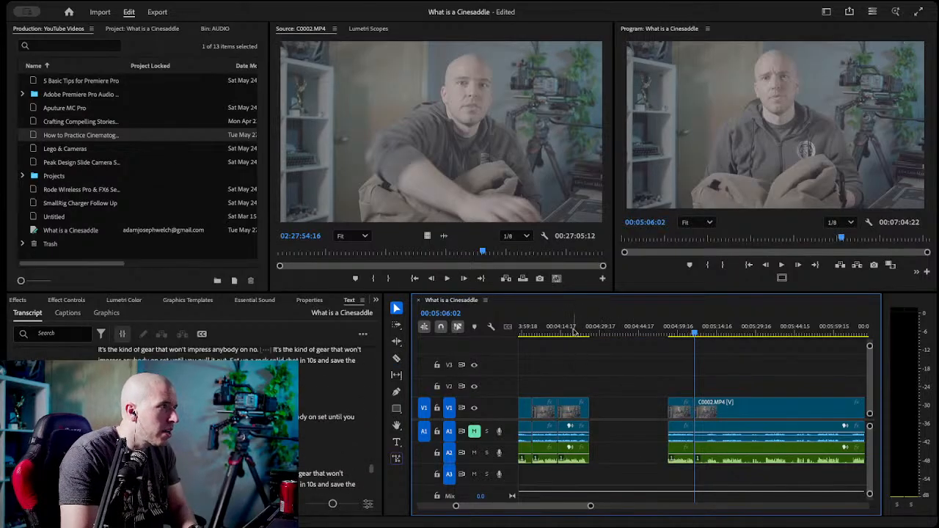
{"action": "left_click", "coordinate": [574, 334]}
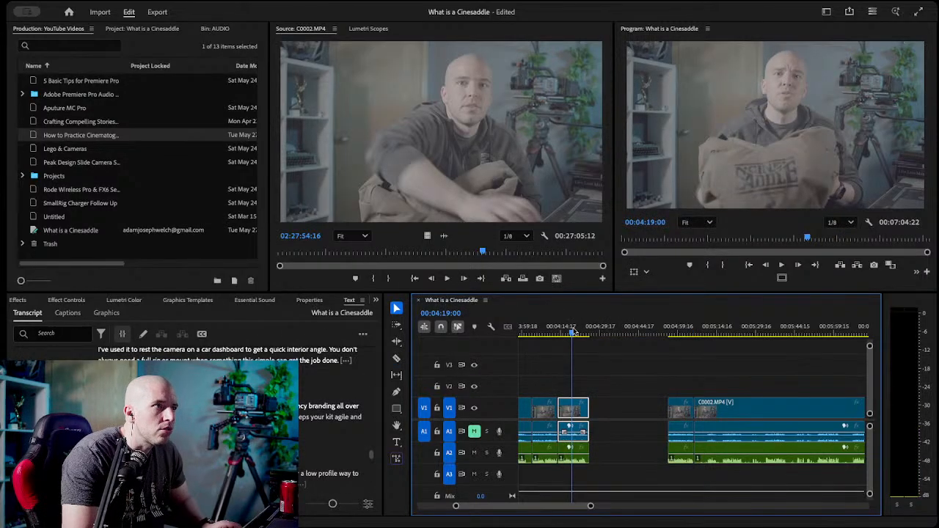
{"action": "left_click", "coordinate": [632, 408]}
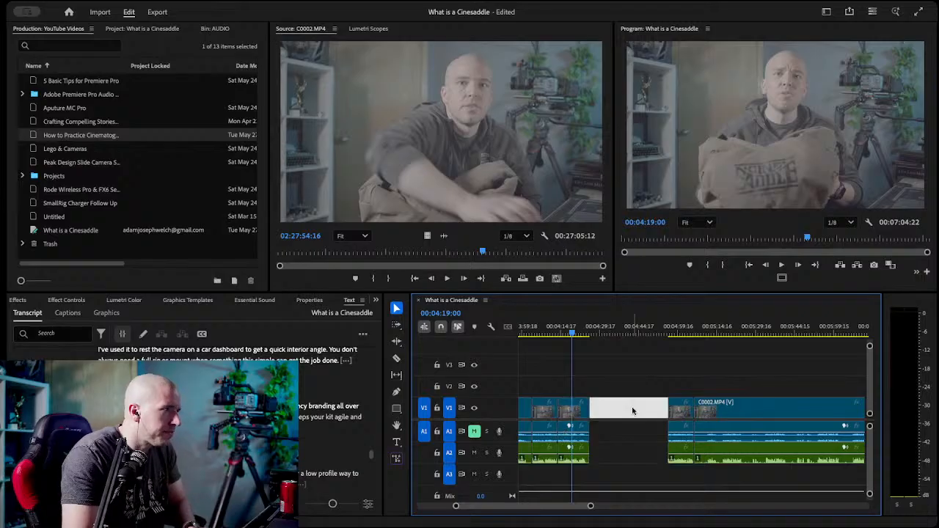
{"action": "key", "text": "Delete"}
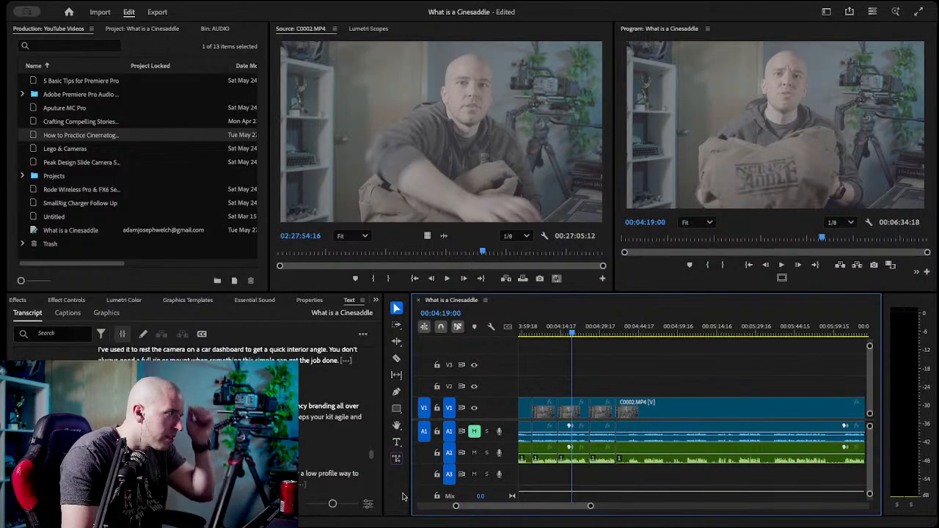
Find the last "kind of gear that won't impress anybody" take in the transcript and razor the video and A2 audio at 00:05:23:08.
{"action": "scroll", "coordinate": [323, 447], "scroll_direction": "down", "scroll_amount": 5}
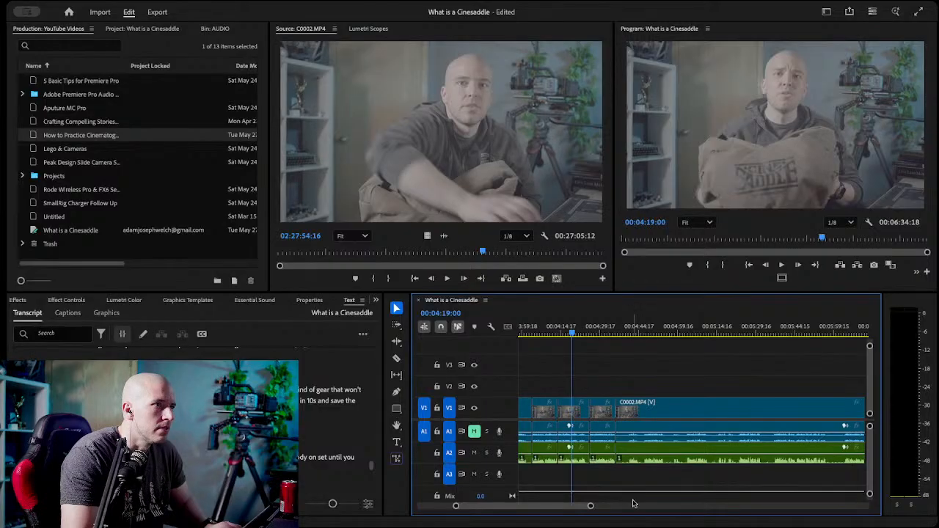
{"action": "scroll", "coordinate": [333, 422], "scroll_direction": "down", "scroll_amount": 5}
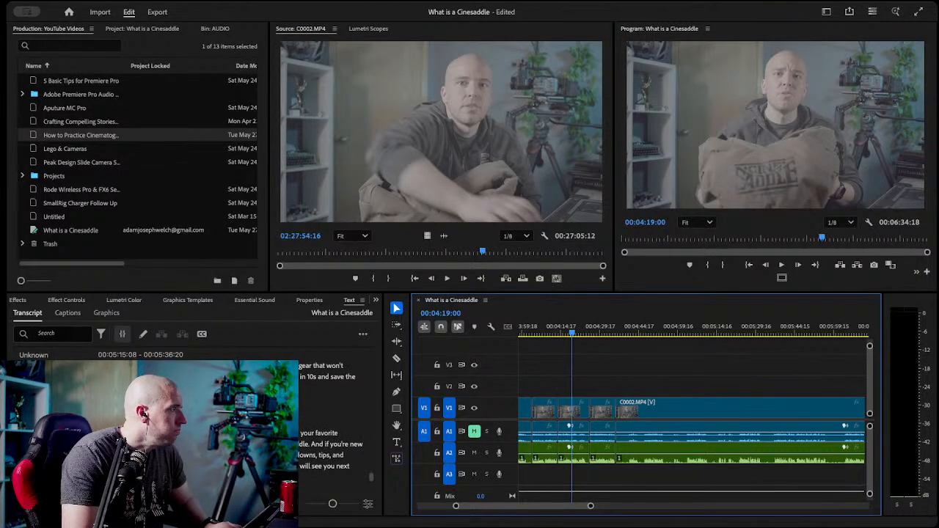
{"action": "left_click", "coordinate": [350, 376]}
{"action": "key", "text": "c"}
{"action": "left_click", "coordinate": [740, 408]}
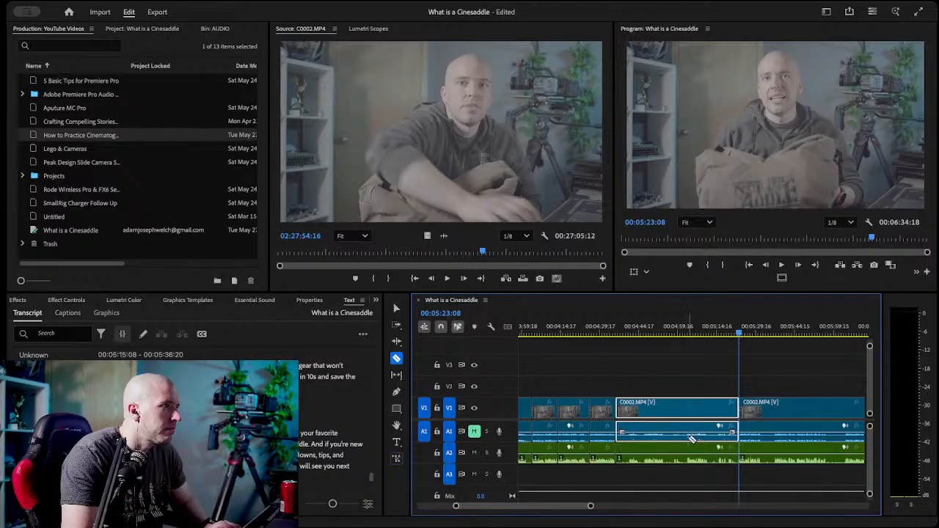
{"action": "key", "text": "v"}
Find the end of the take starting at 00:05:23:08 and razor the video and A2 audio at 00:05:32:06.
{"action": "left_click", "coordinate": [688, 375]}
{"action": "key", "text": "space"}
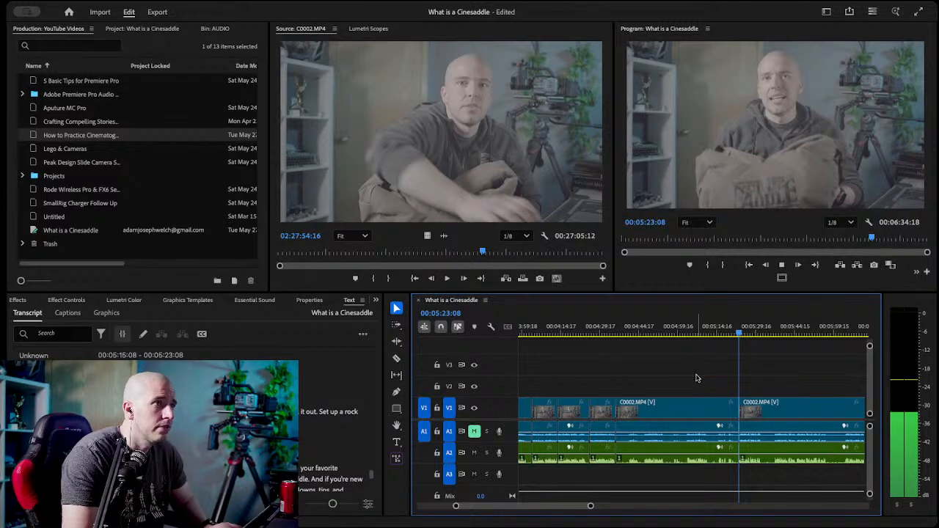
{"action": "left_click_drag", "start_coordinate": [744, 334], "coordinate": [764, 335]}
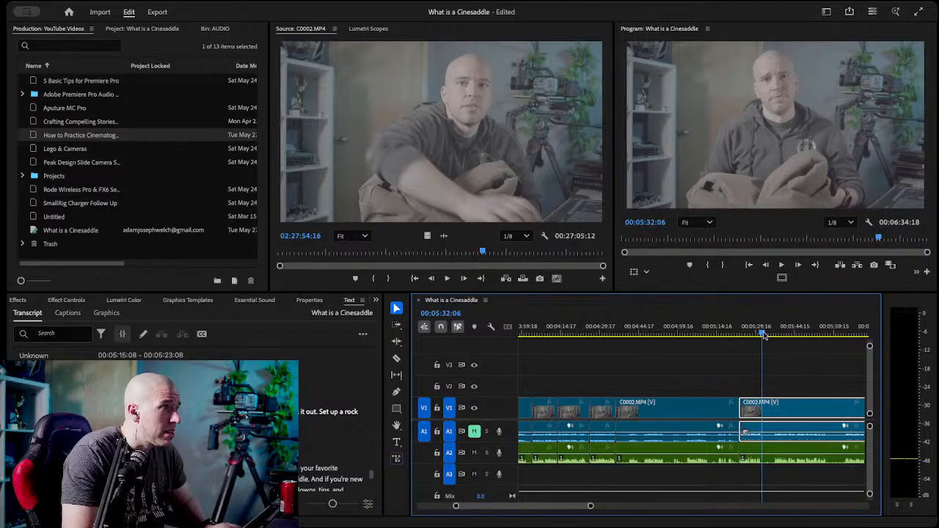
{"action": "key", "text": "c"}
{"action": "left_click", "coordinate": [763, 409]}
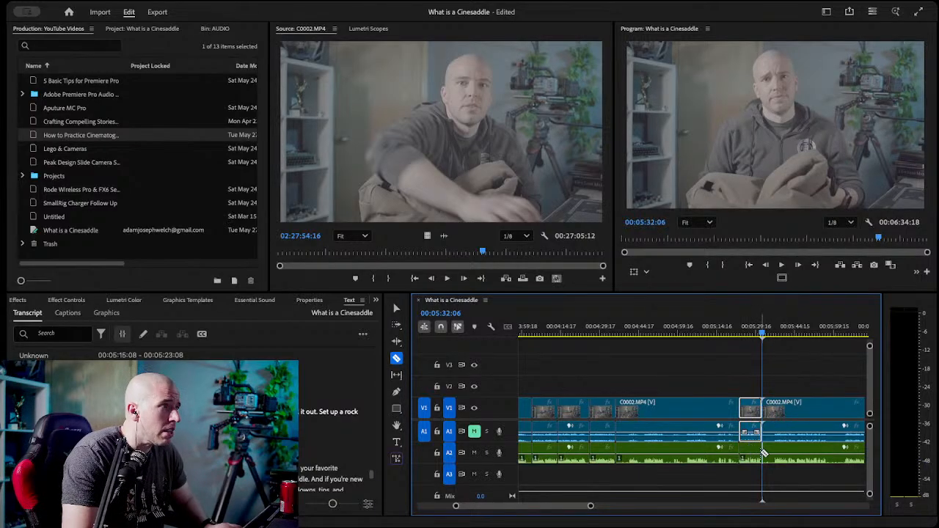
Delete the rejected video and audio segment just before the 00:05:23:08 cut and close the resulting gap.
{"action": "key", "text": "v"}
{"action": "left_click", "coordinate": [647, 438]}
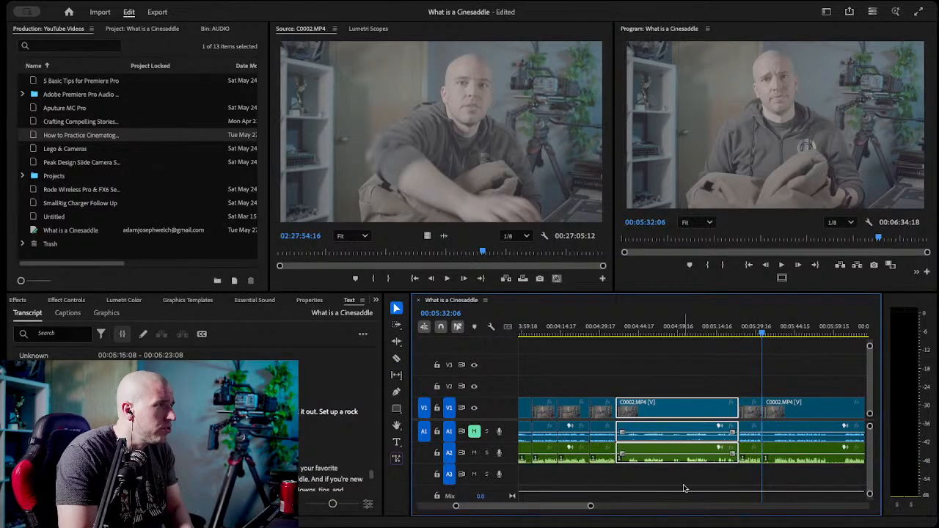
{"action": "key", "text": "Delete"}
{"action": "left_click", "coordinate": [648, 405]}
{"action": "key", "text": "Delete"}
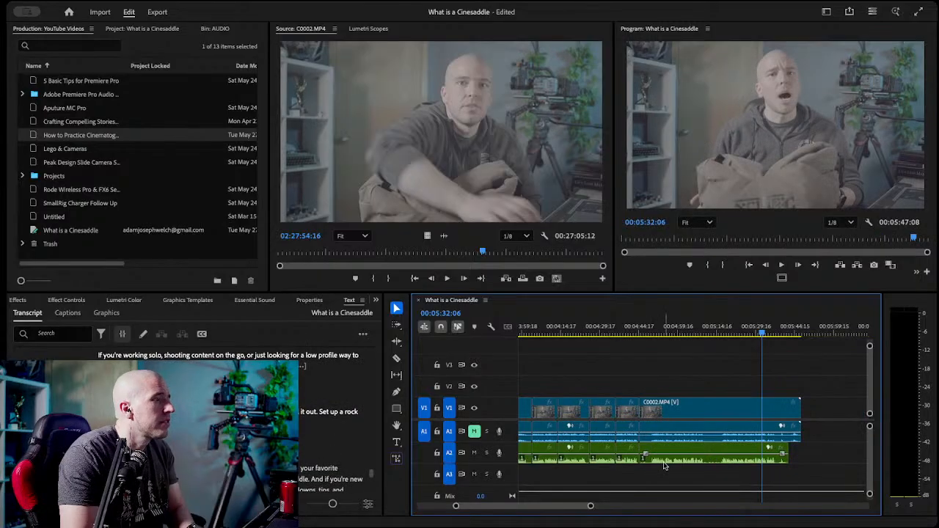
Find the start of the last sign-off take in the transcript and razor the video and A2 audio at 00:05:16:04.
{"action": "scroll", "coordinate": [302, 436], "scroll_direction": "down", "scroll_amount": 1}
{"action": "scroll", "coordinate": [302, 437], "scroll_direction": "up", "scroll_amount": 3}
{"action": "scroll", "coordinate": [301, 437], "scroll_direction": "down", "scroll_amount": 2}
{"action": "left_click_drag", "start_coordinate": [734, 335], "coordinate": [722, 354]}
{"action": "key", "text": "c"}
{"action": "left_click", "coordinate": [721, 408]}
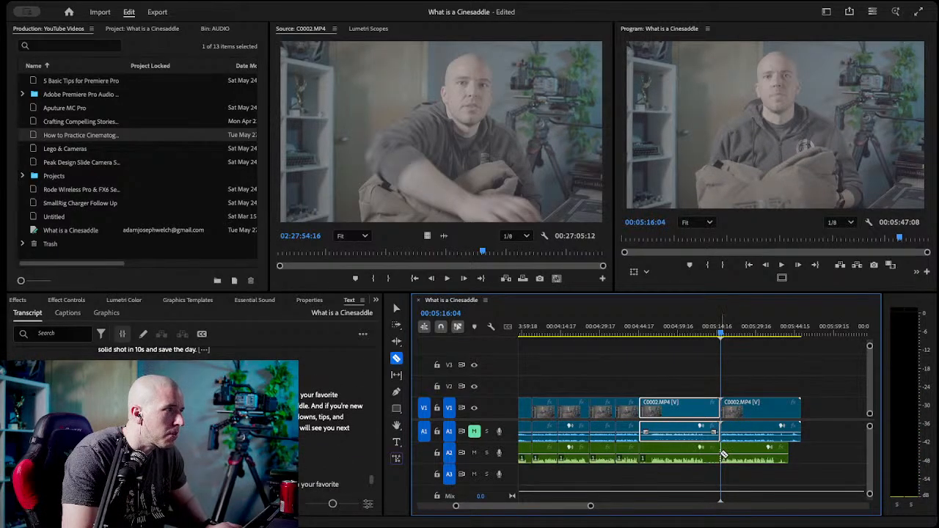
Delete the rejected video and audio segment just before the 00:05:16:04 cut.
{"action": "key", "text": "v"}
{"action": "left_click_drag", "start_coordinate": [668, 385], "coordinate": [693, 470]}
{"action": "key", "text": "Delete"}
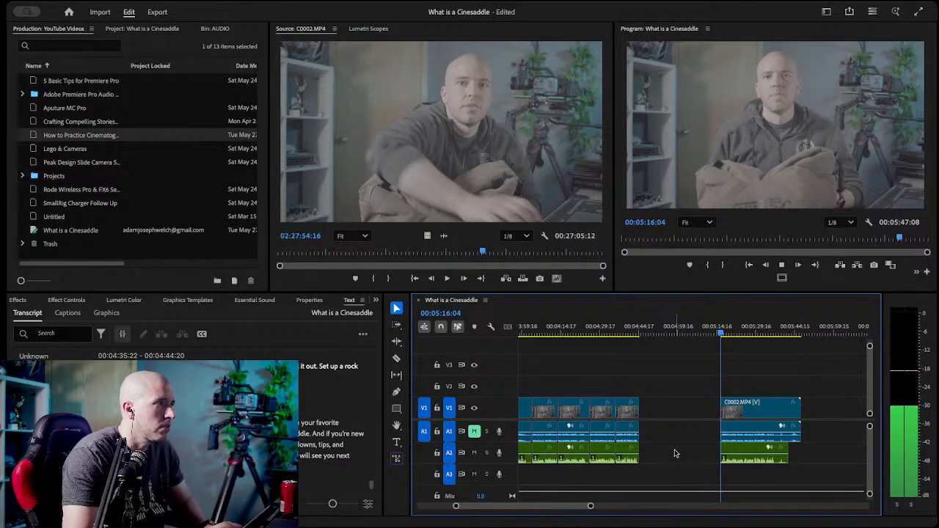
Find the end of the sign-off take and razor the video and A2 audio at 00:05:37:07.
{"action": "left_click", "coordinate": [766, 336]}
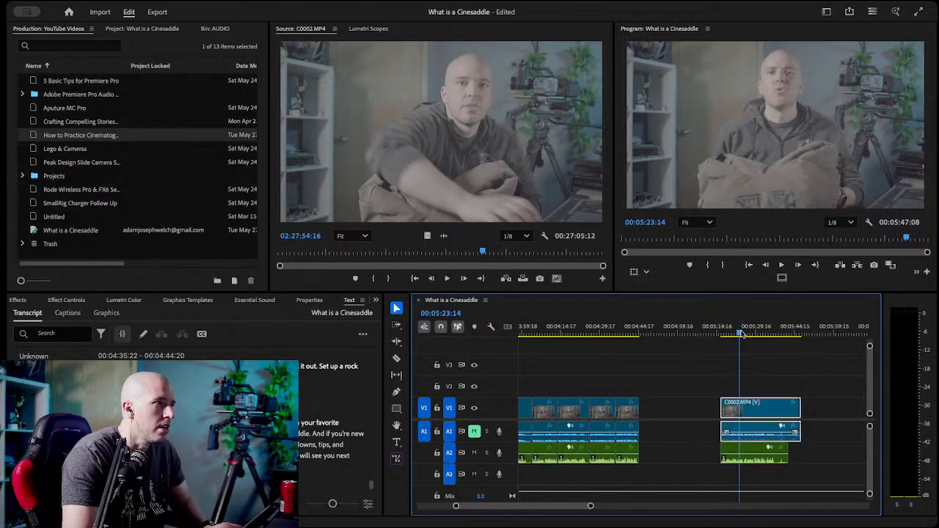
{"action": "left_click_drag", "start_coordinate": [766, 336], "coordinate": [776, 336]}
{"action": "key", "text": "c"}
{"action": "left_click", "coordinate": [776, 422]}
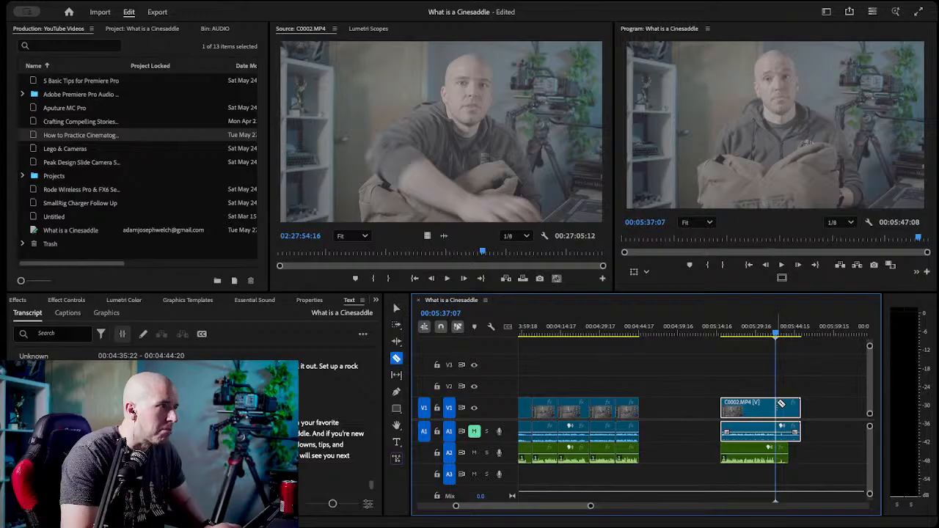
Delete the leftover footage and audio after the 00:05:37:07 cut and close the gap before the sign-off take.
{"action": "key", "text": "v"}
{"action": "left_click_drag", "start_coordinate": [838, 387], "coordinate": [782, 460]}
{"action": "key", "text": "Delete"}
{"action": "left_click", "coordinate": [665, 416]}
{"action": "key", "text": "Delete"}
Move the playhead to 00:05:05:07 near the sequence's end and save the project.
{"action": "left_click", "coordinate": [692, 335]}
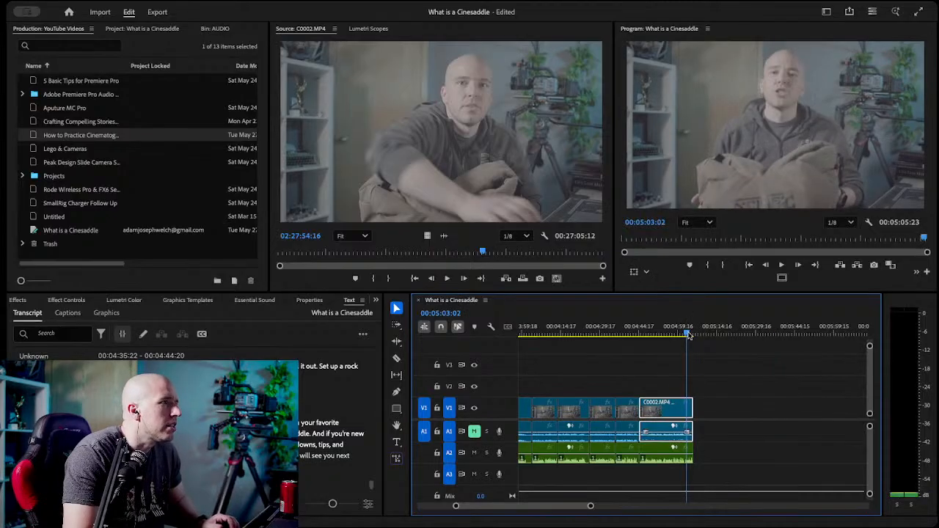
{"action": "left_click_drag", "start_coordinate": [694, 336], "coordinate": [694, 336]}
{"action": "key", "text": "ctrl+s"}
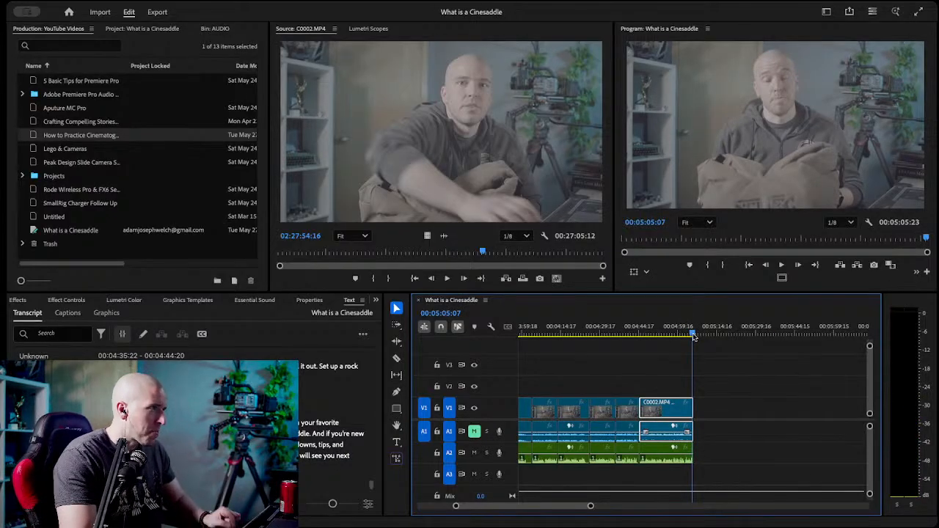
Show the entire trimmed sequence and check its first frame and its ending at 00:05:04:04.
{"action": "left_click_drag", "start_coordinate": [591, 505], "coordinate": [672, 511]}
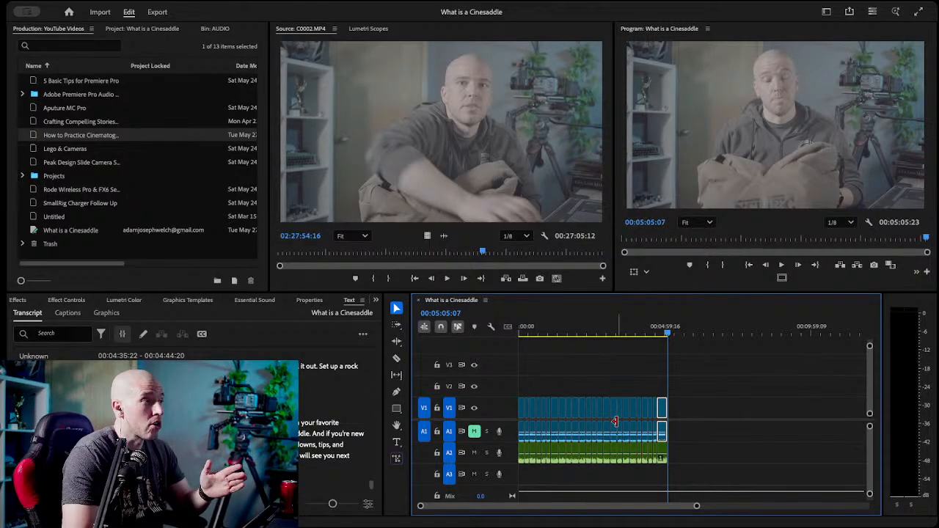
{"action": "left_click_drag", "start_coordinate": [541, 332], "coordinate": [510, 330]}
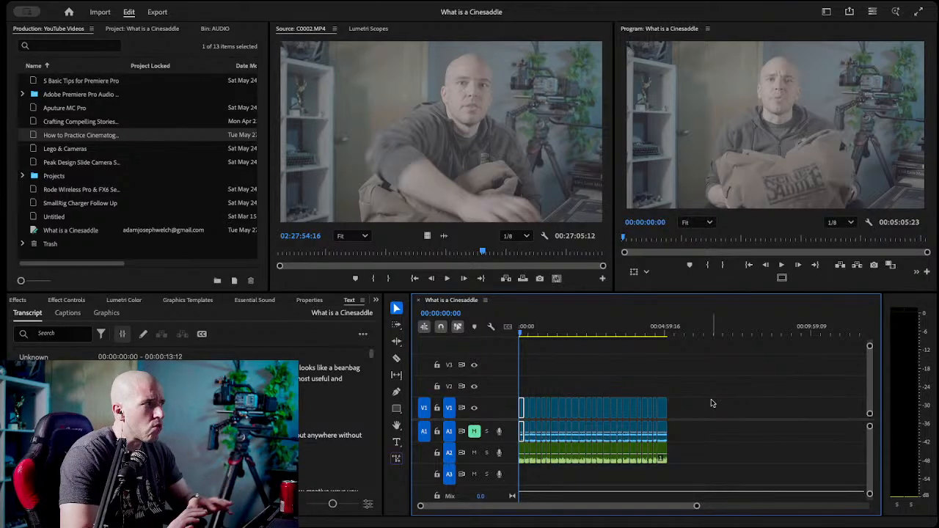
{"action": "left_click", "coordinate": [667, 335]}
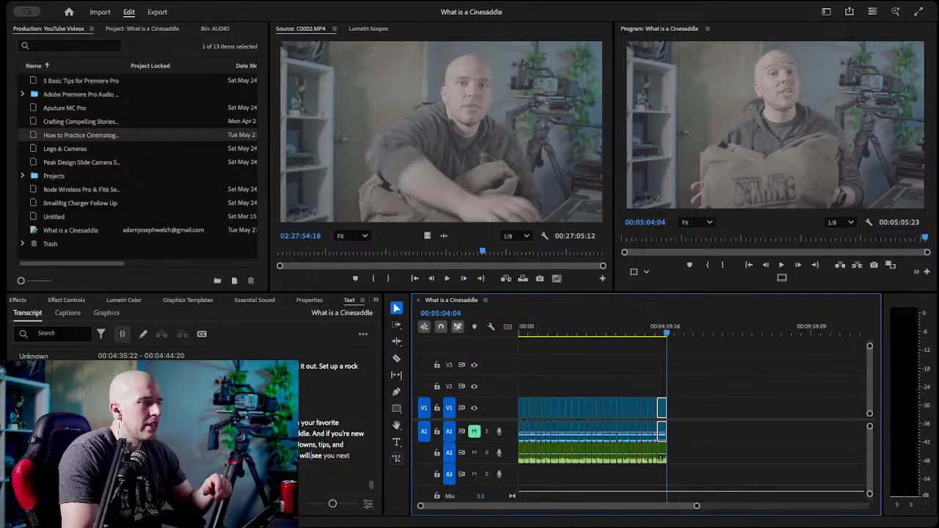
{"action": "left_click", "coordinate": [579, 373]}
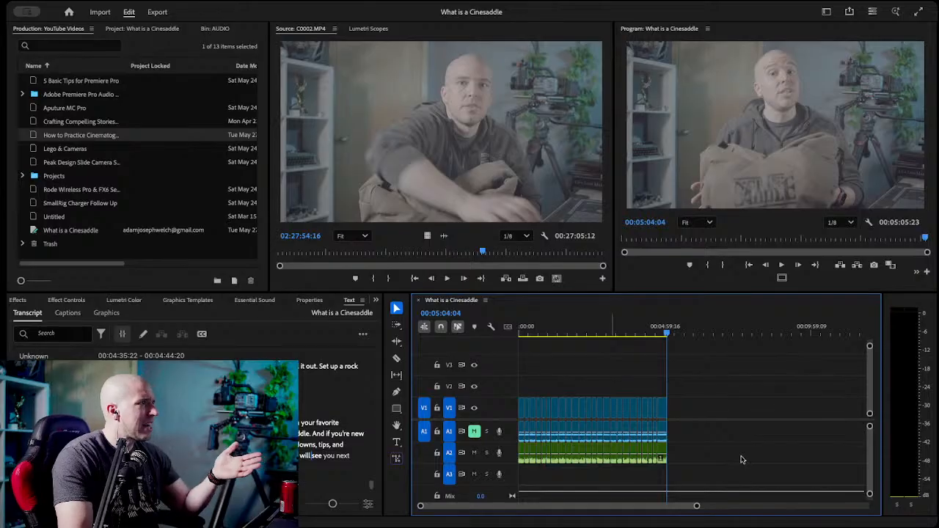
Review the project's bins, collapsing them and reopening only SEQUENCES and VIDEO CLIPS to inspect What is a Cinesaddle and C0002.MP4.
{"action": "left_click", "coordinate": [137, 34]}
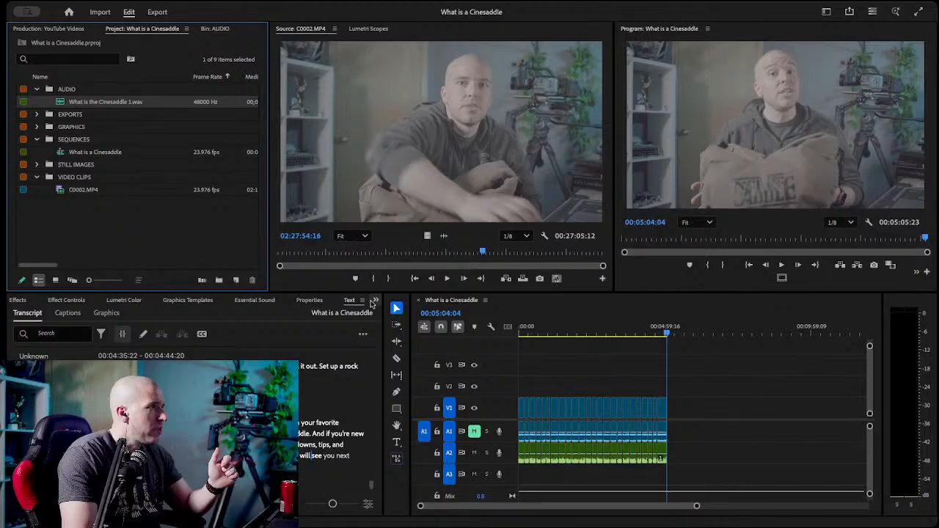
{"action": "left_click", "coordinate": [373, 304]}
{"action": "left_click", "coordinate": [391, 320]}
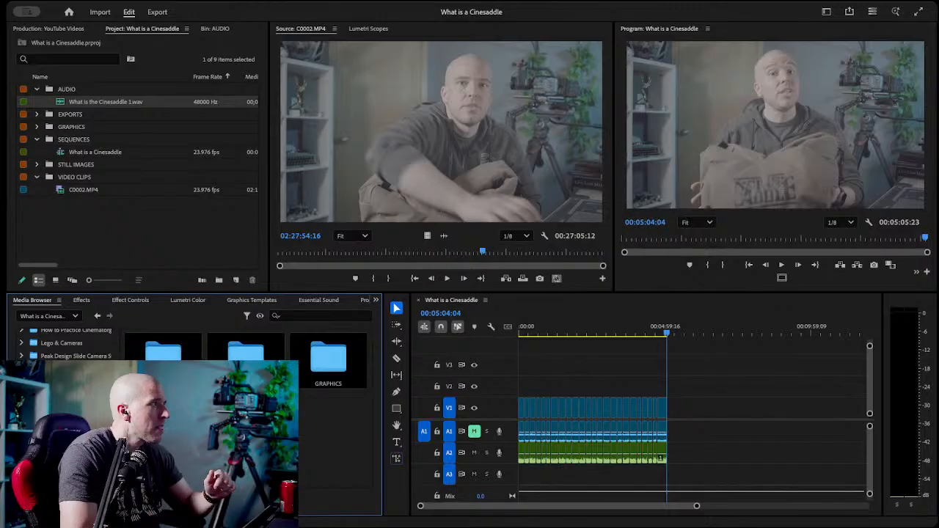
{"action": "left_click", "coordinate": [37, 89]}
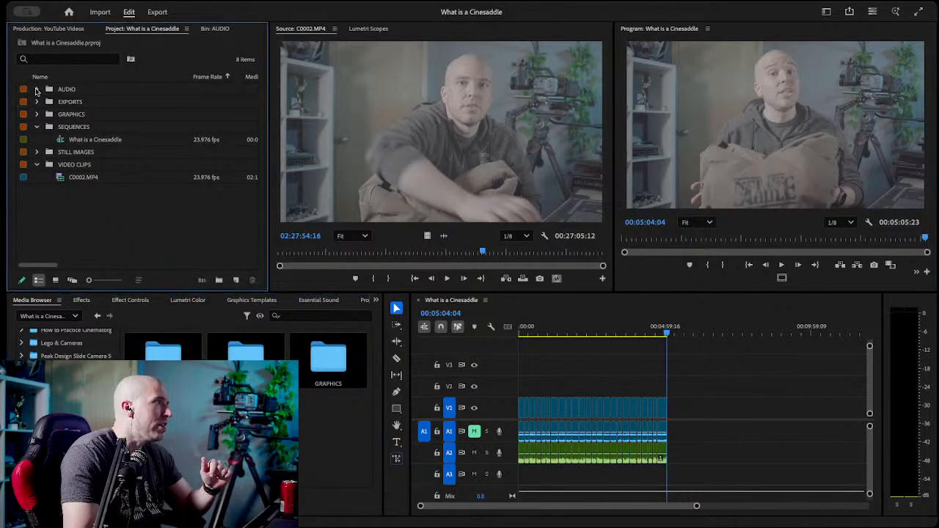
{"action": "left_click", "coordinate": [36, 126]}
{"action": "left_click", "coordinate": [36, 152]}
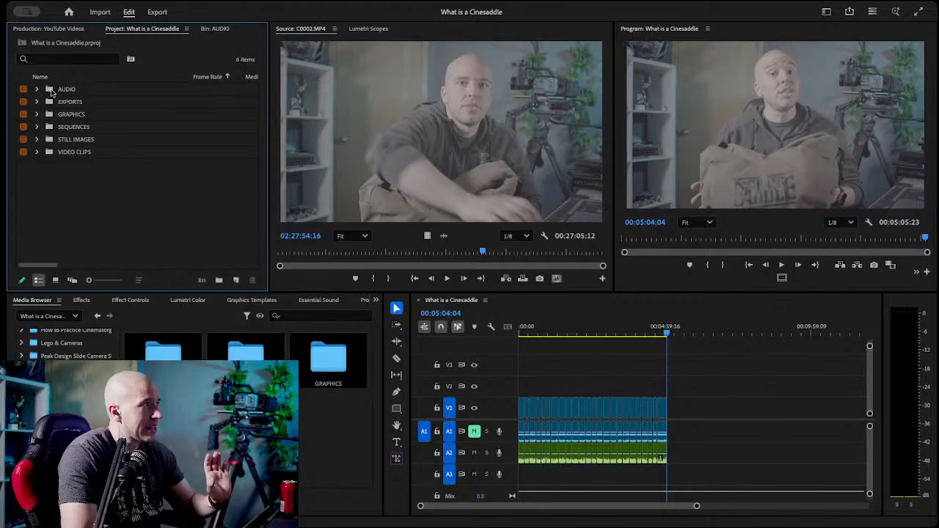
{"action": "left_click", "coordinate": [34, 127]}
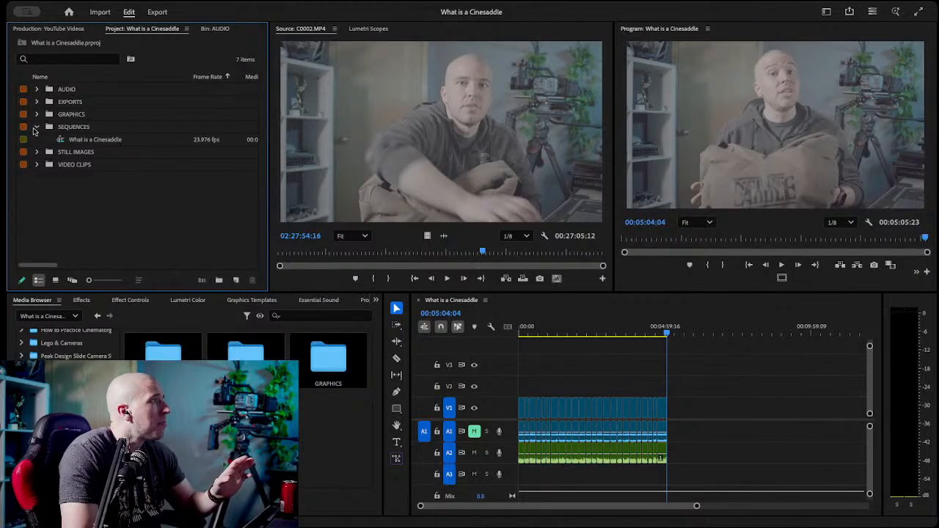
{"action": "left_click", "coordinate": [90, 143]}
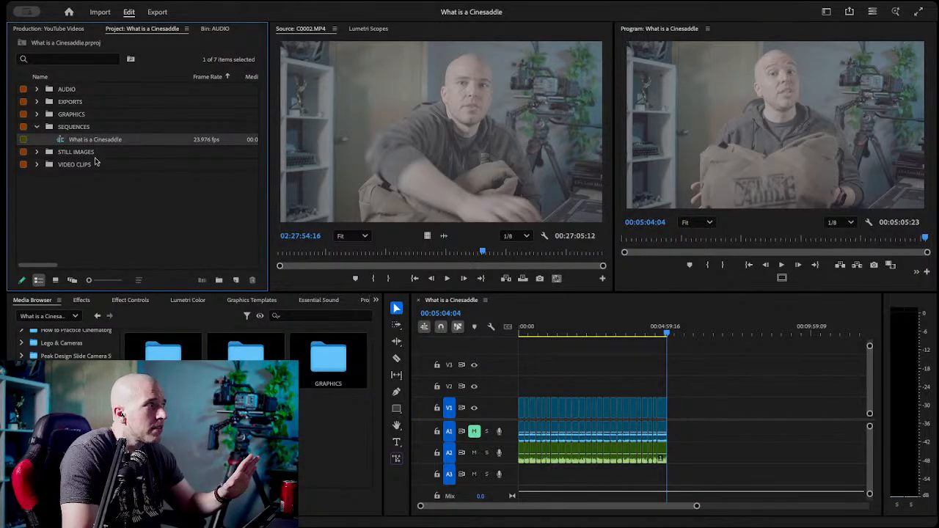
{"action": "left_click", "coordinate": [37, 165]}
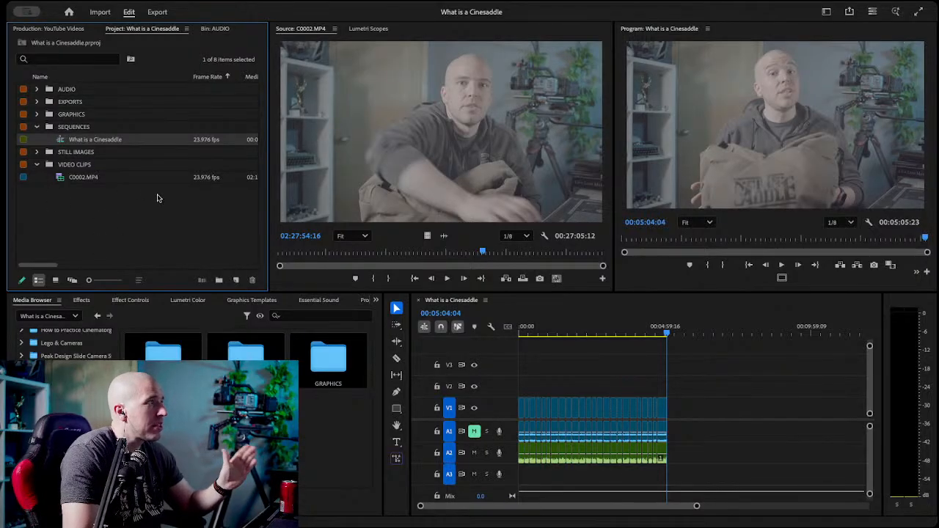
{"action": "left_click", "coordinate": [77, 178]}
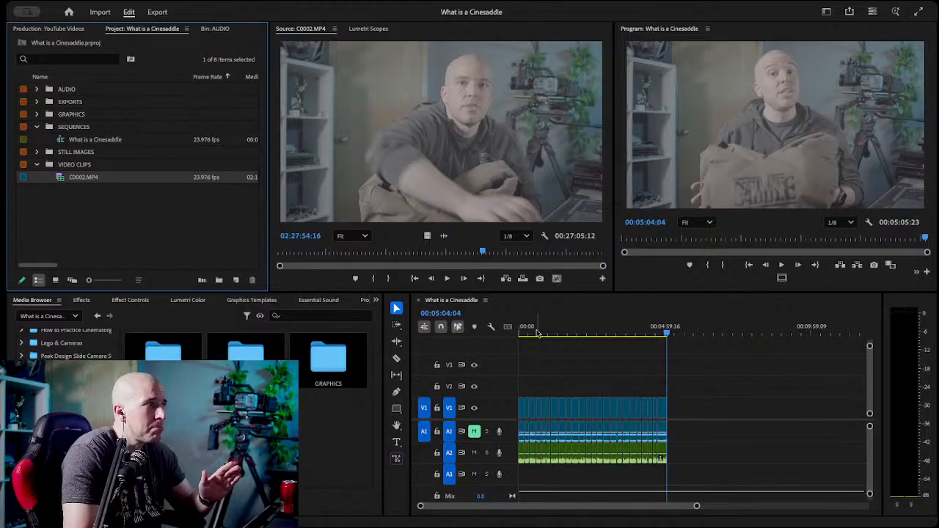
Reopen the sequence transcript and look through its text.
{"action": "left_click", "coordinate": [375, 300]}
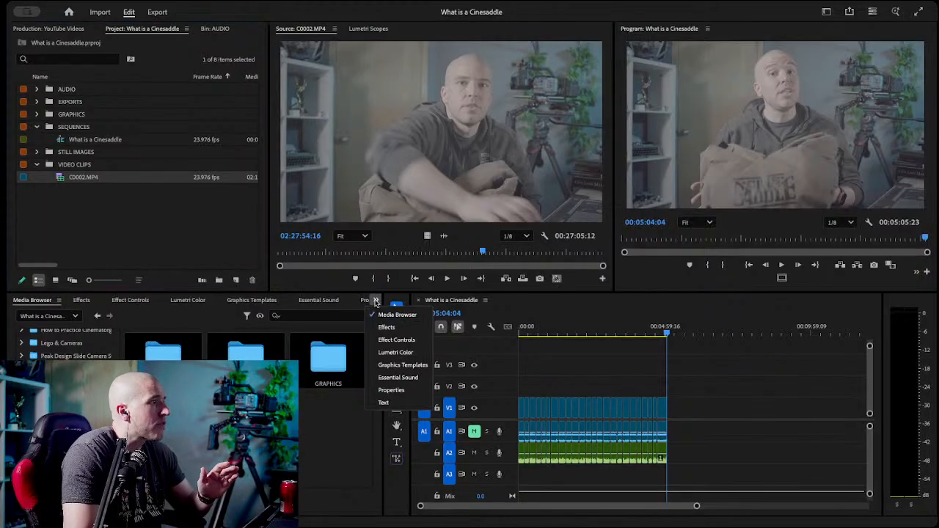
{"action": "left_click", "coordinate": [389, 403]}
{"action": "scroll", "coordinate": [191, 411], "scroll_direction": "up", "scroll_amount": 15}
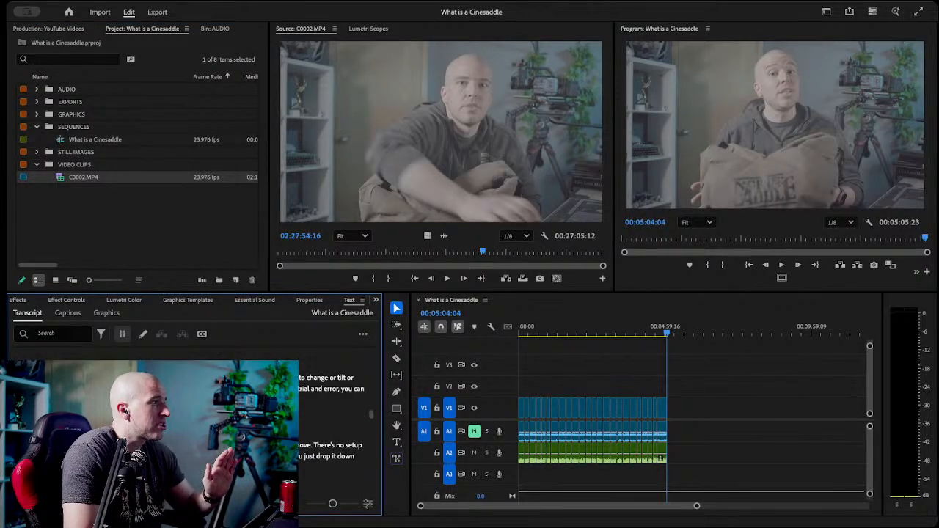
{"action": "scroll", "coordinate": [190, 411], "scroll_direction": "down", "scroll_amount": 15}
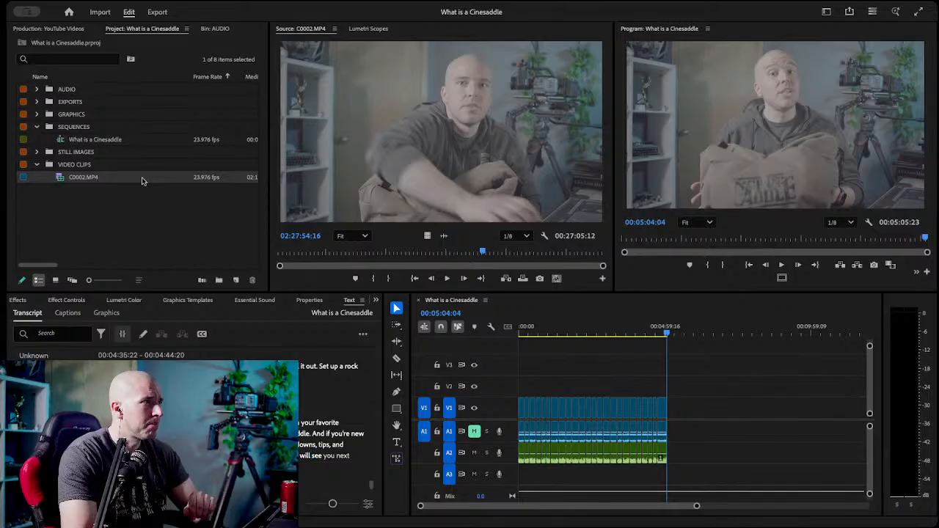
Play the opening of the trimmed sequence and return the playhead to 00:00:00:00.
{"action": "left_click", "coordinate": [526, 330]}
{"action": "left_click_drag", "start_coordinate": [526, 330], "coordinate": [504, 339]}
{"action": "key", "text": "space"}
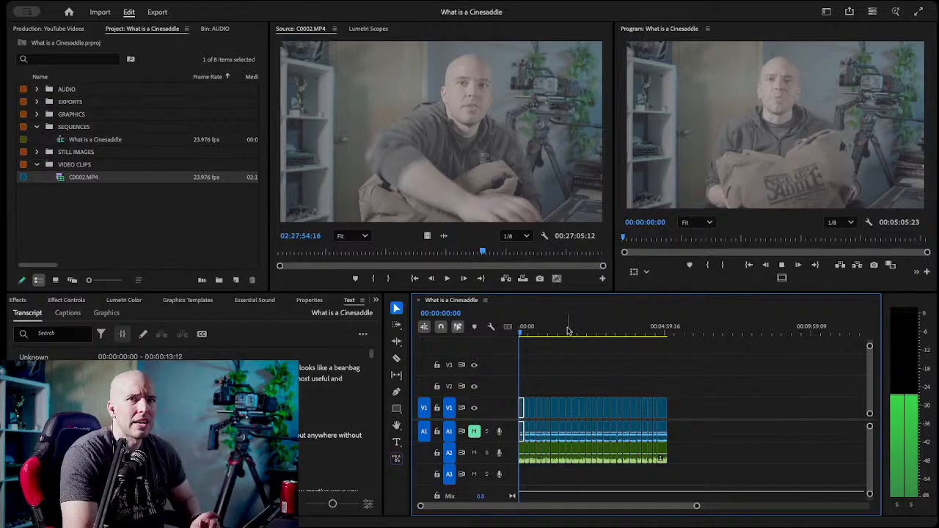
{"action": "left_click_drag", "start_coordinate": [541, 331], "coordinate": [459, 347]}
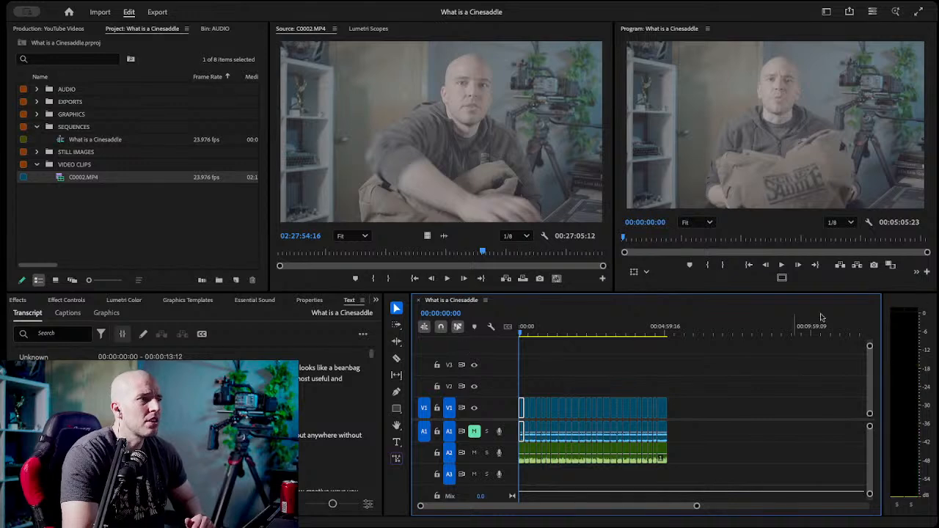